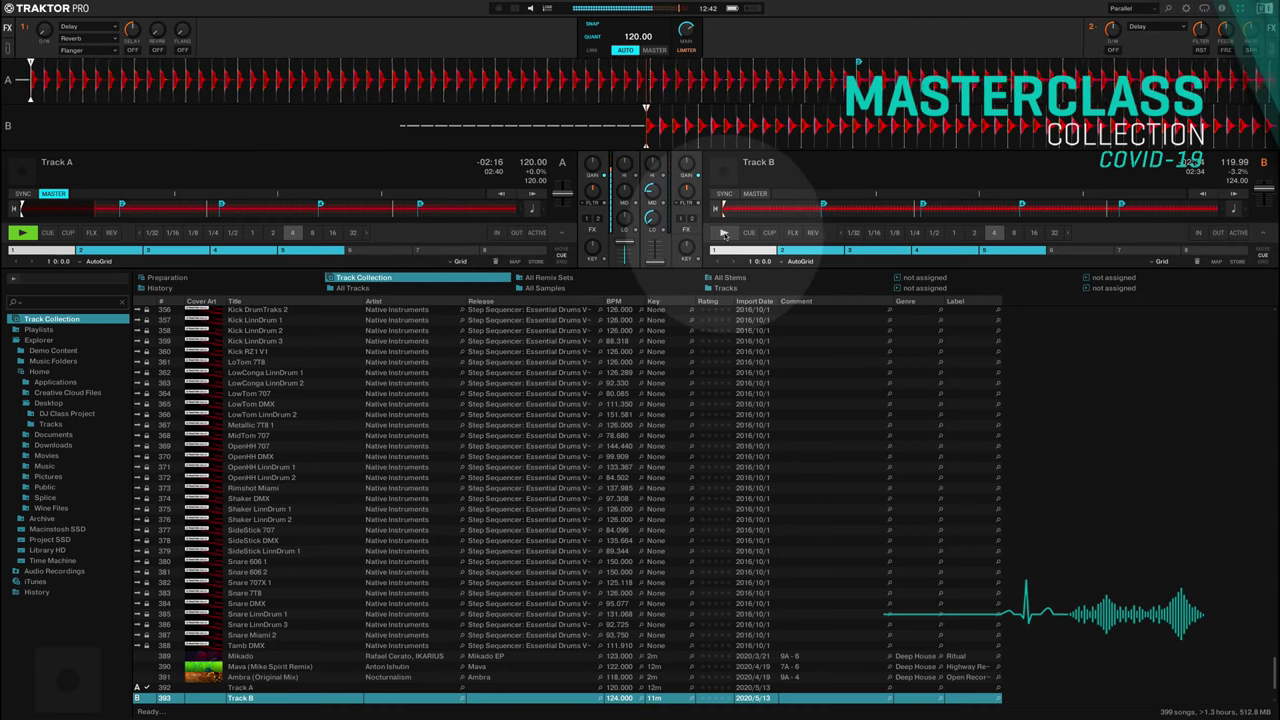
left_click(724, 233)
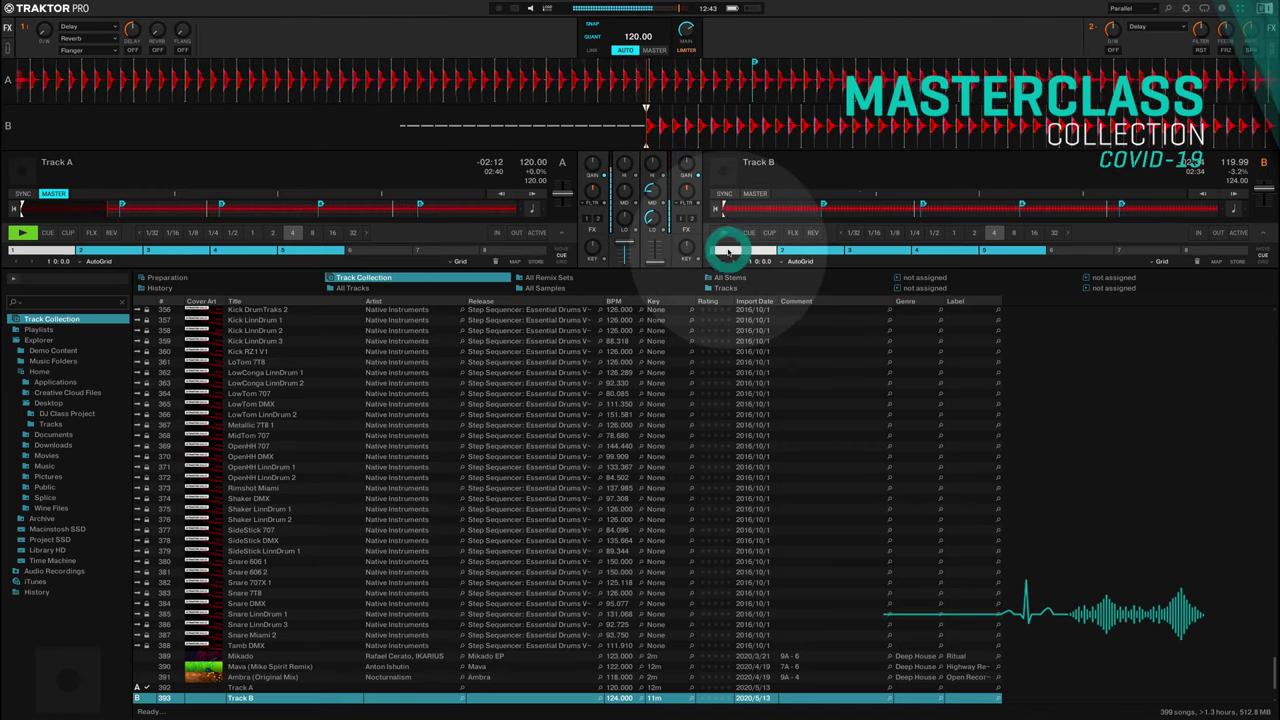
left_click(654, 262)
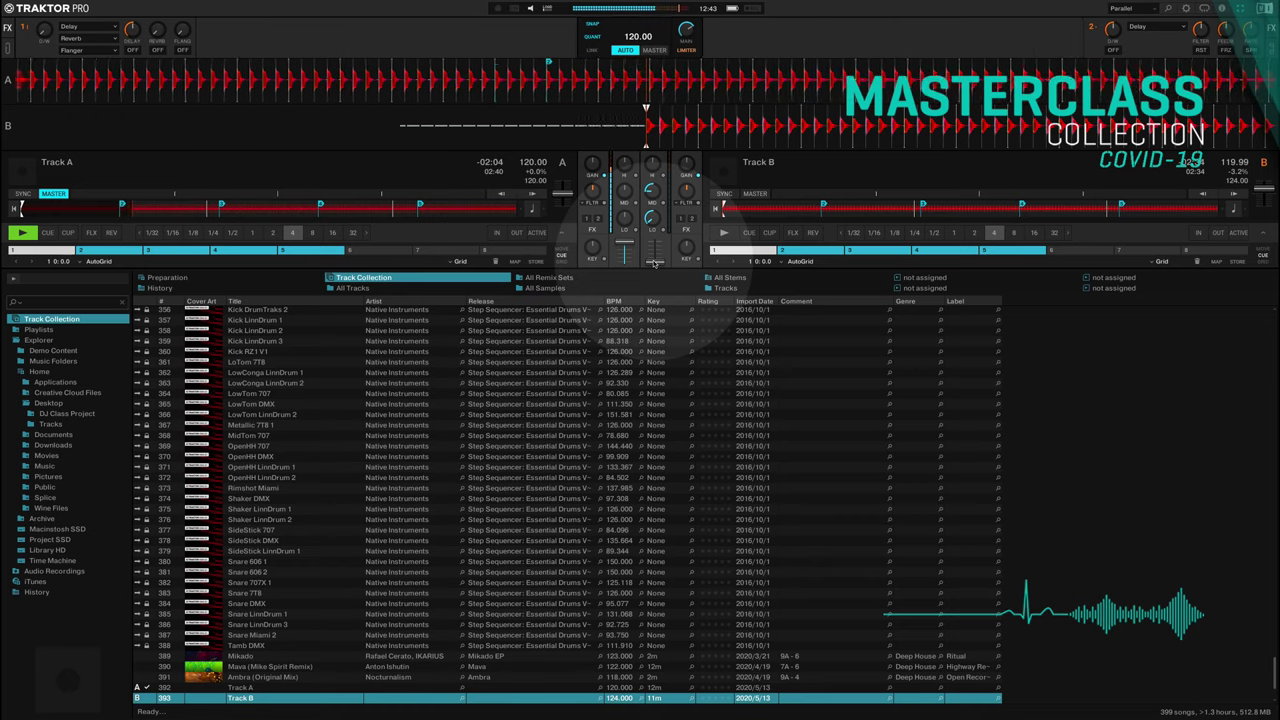
left_click(725, 233)
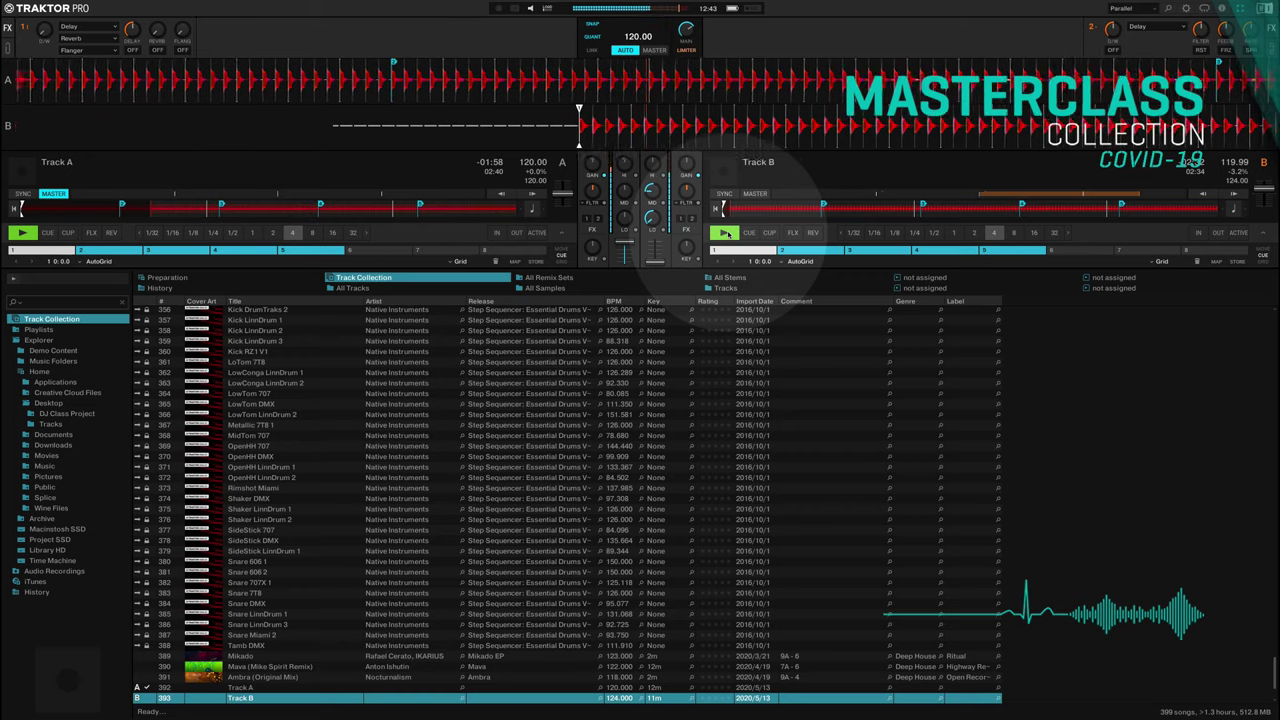
left_click(725, 232)
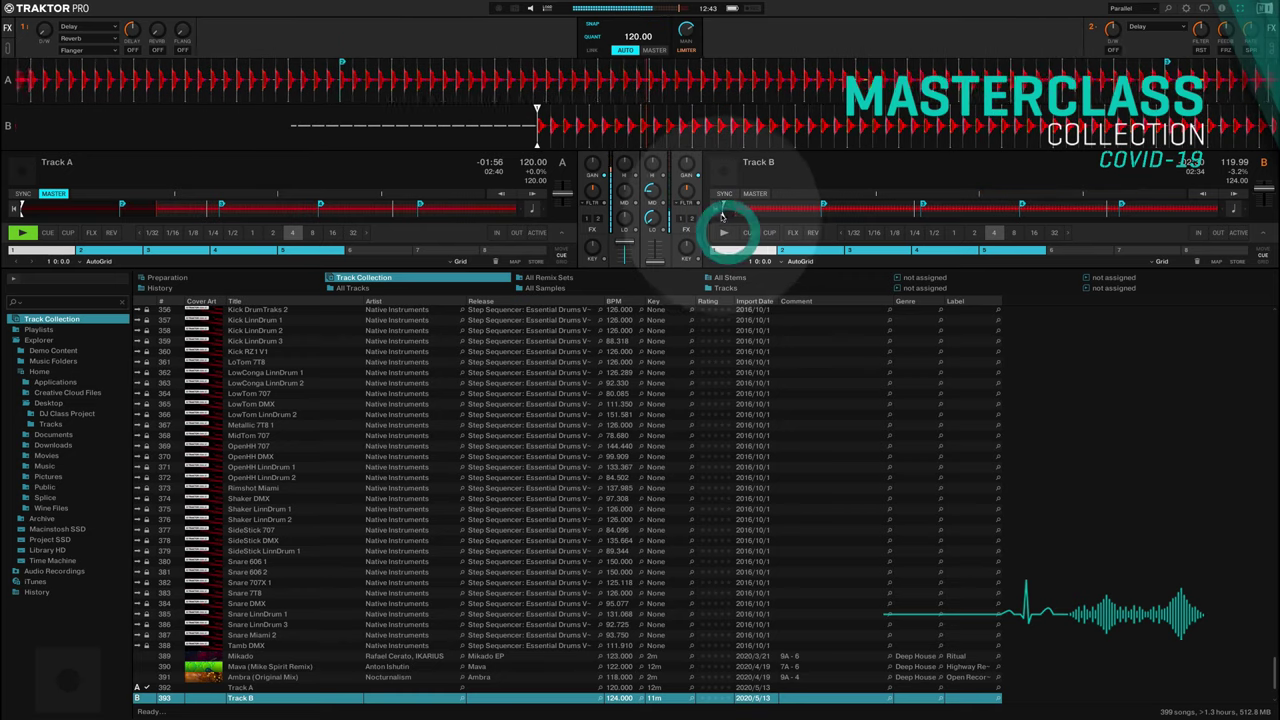
left_click(724, 250)
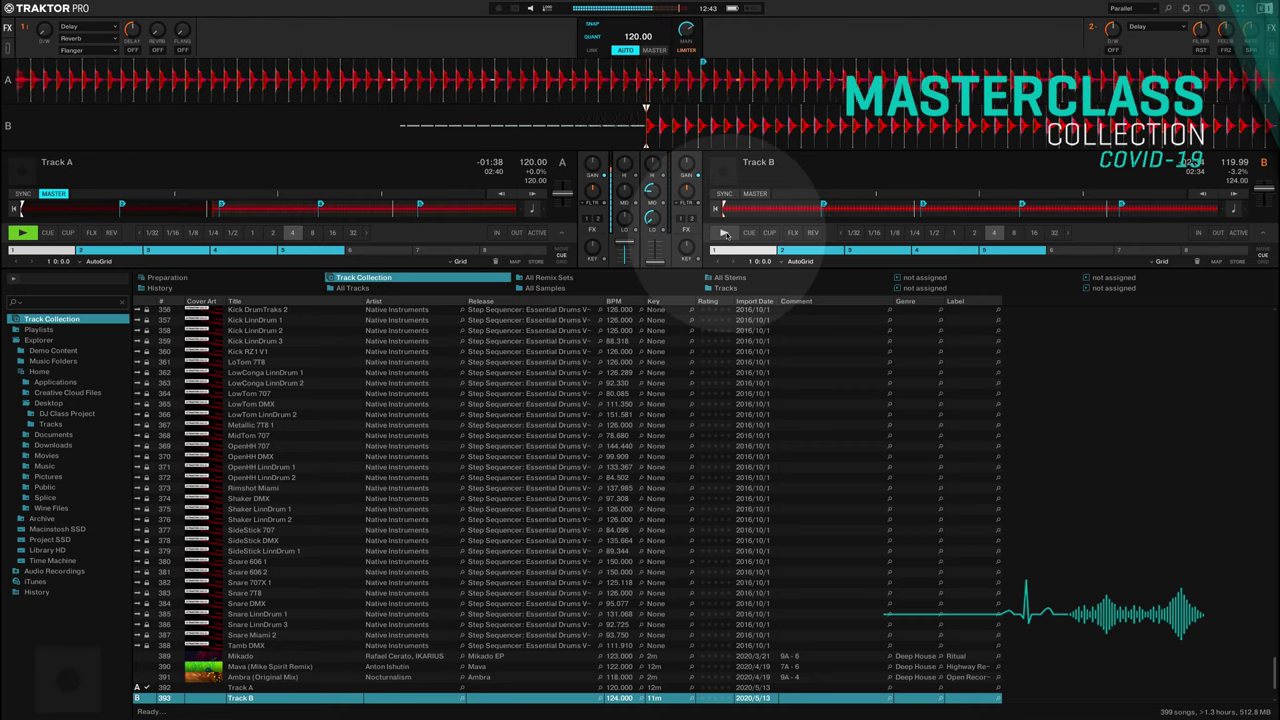
Step: Start Track B alongside Track A and align their beats by nudging Track B's tempo backward and forward
left_click(724, 233)
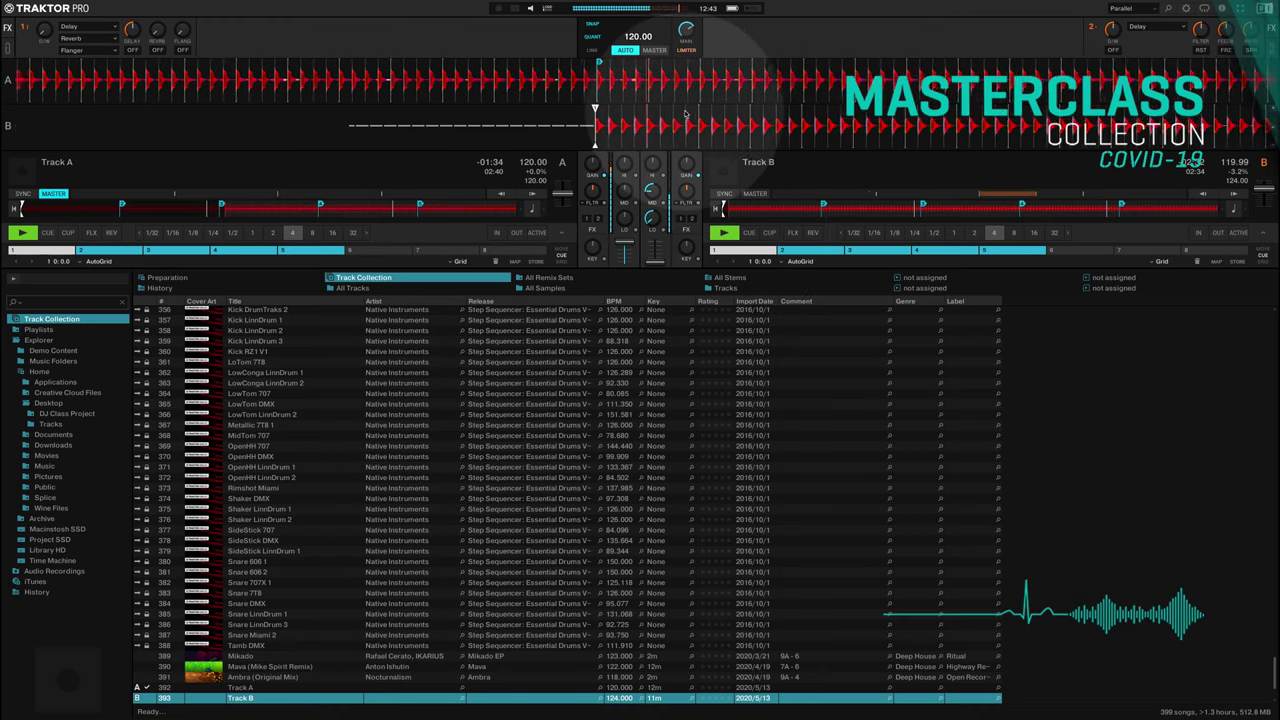
left_click(1207, 195)
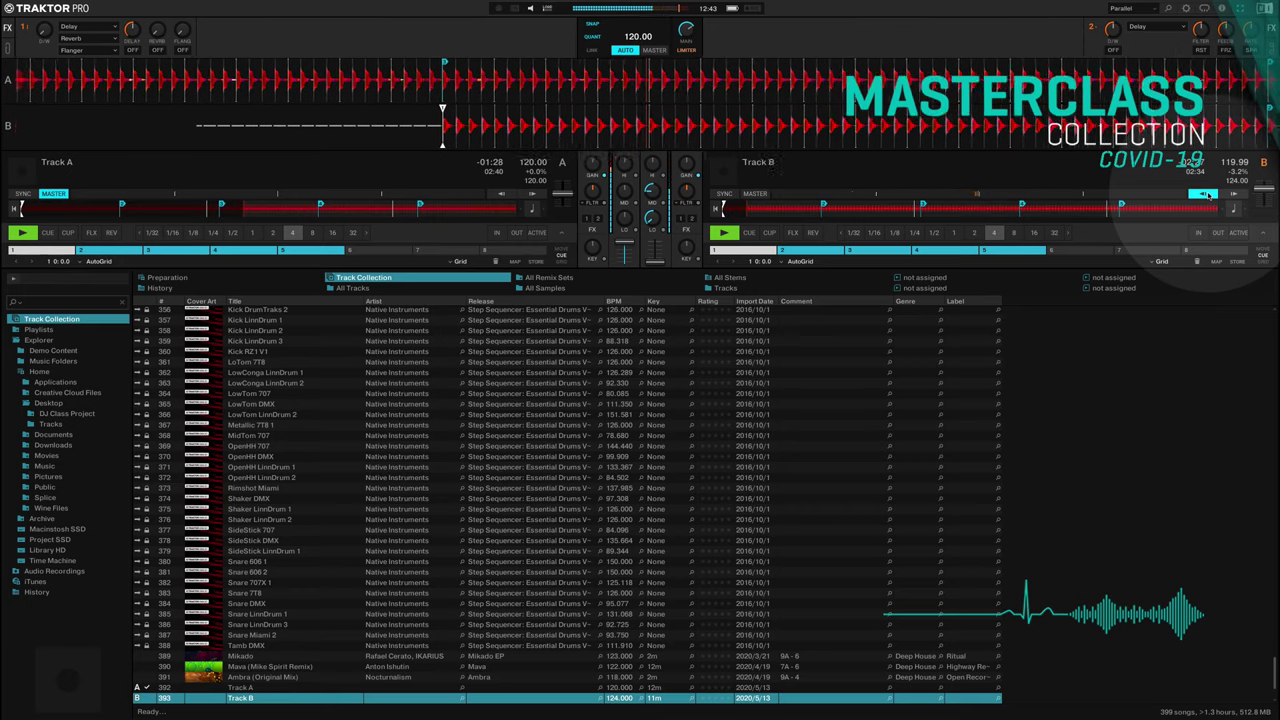
left_click(1236, 195)
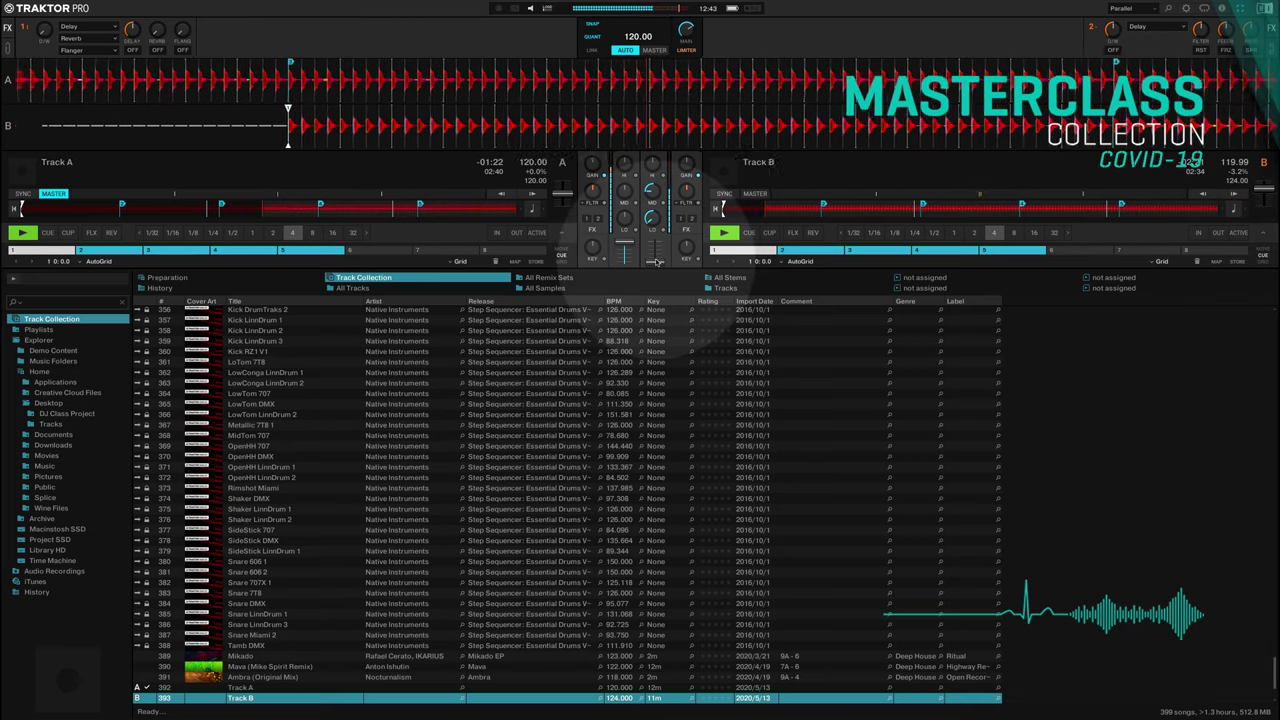
Step: Bring Track B into the mix by raising deck B's volume fader and partly restoring its mid EQ to about -27%
left_click_drag(655, 263, 655, 246)
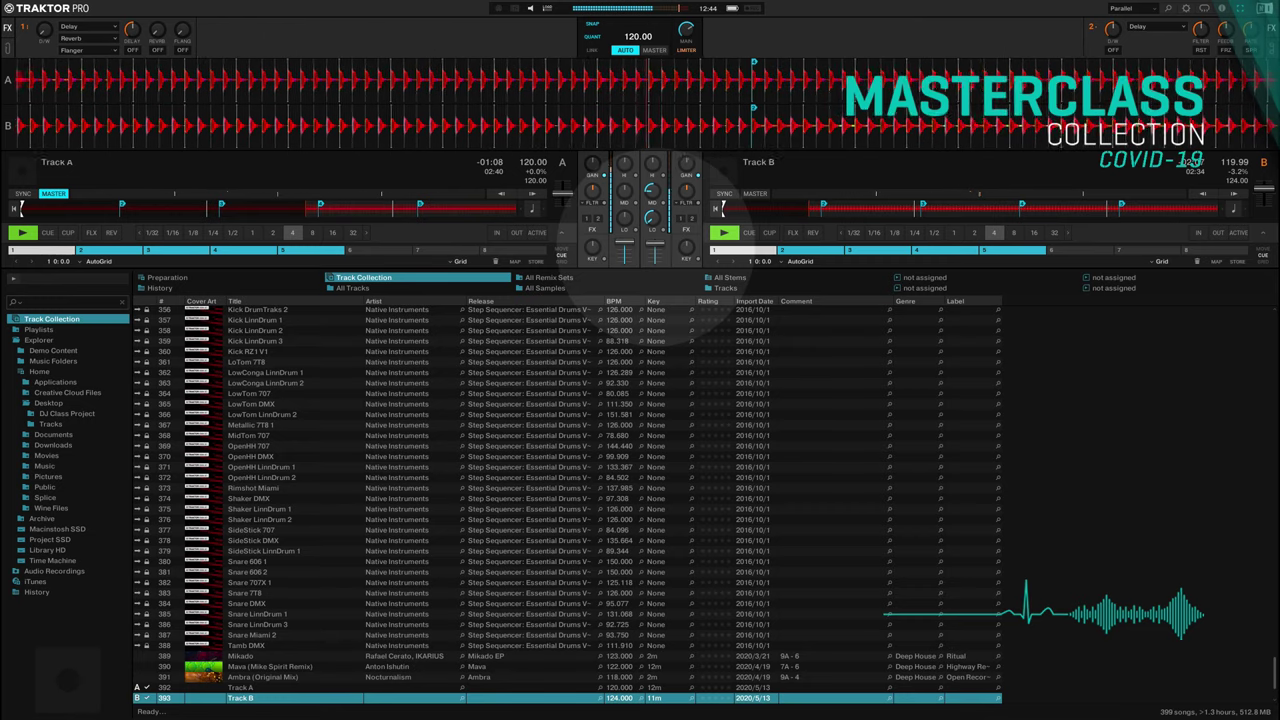
left_click_drag(655, 244, 651, 185)
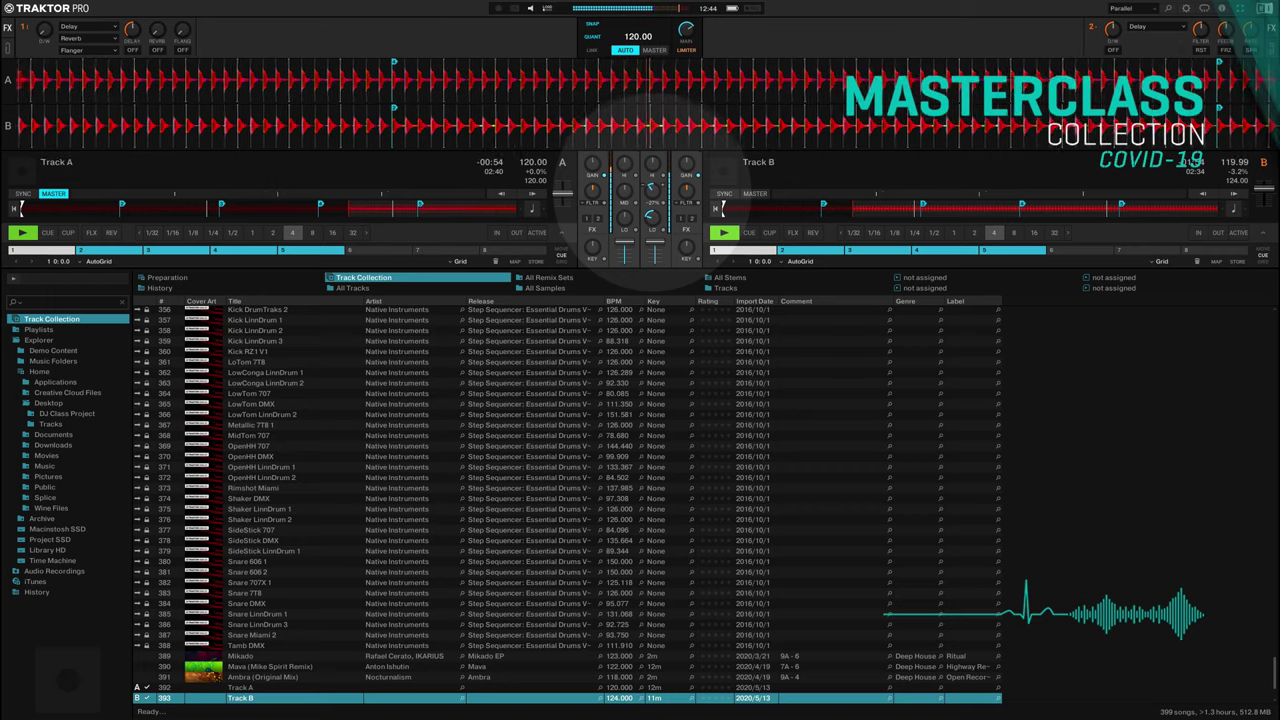
left_click(651, 193)
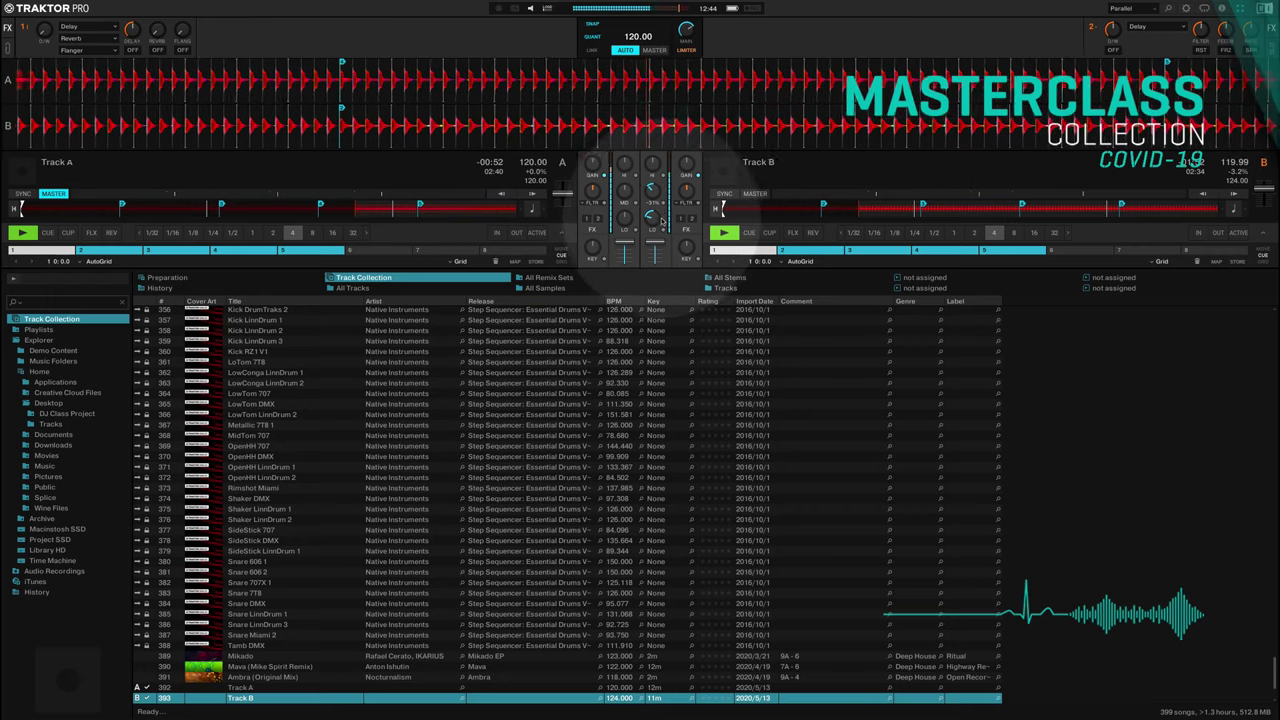
Step: Swap the bass gradually between the decks, lowering deck A's low EQ in small amounts while restoring deck B's low EQ to centre
left_click(648, 220)
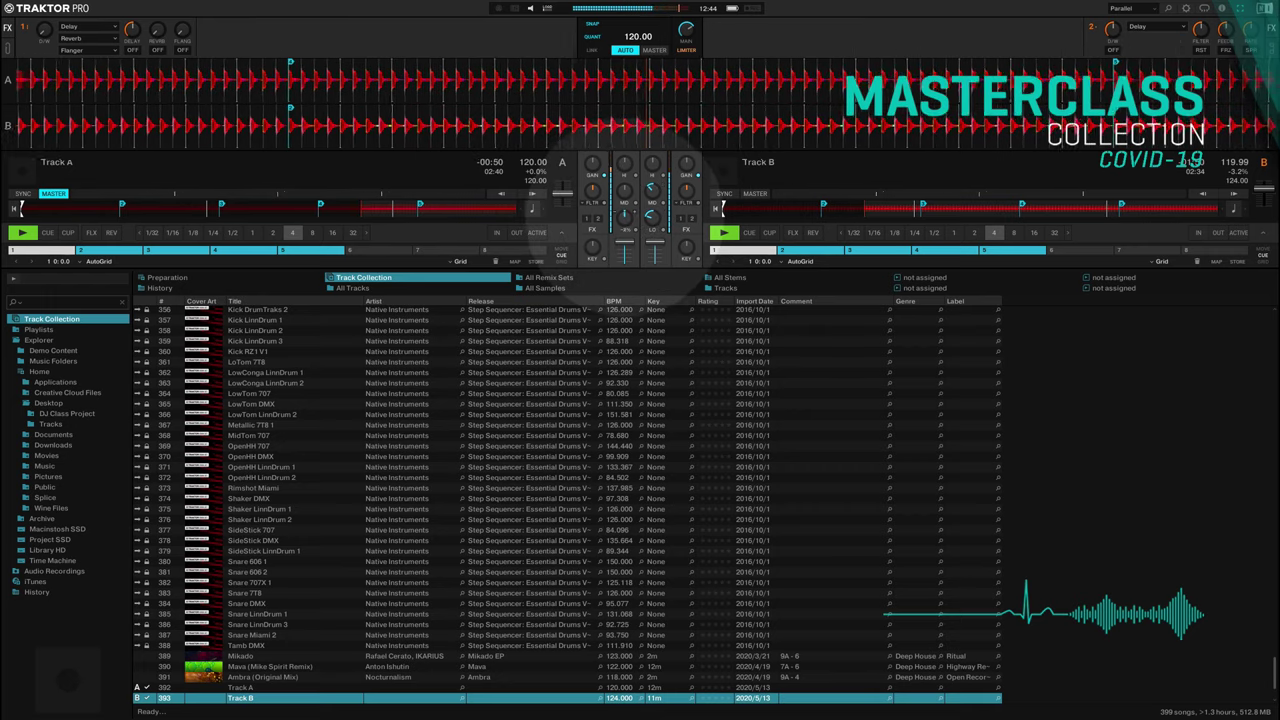
left_click_drag(624, 215, 624, 219)
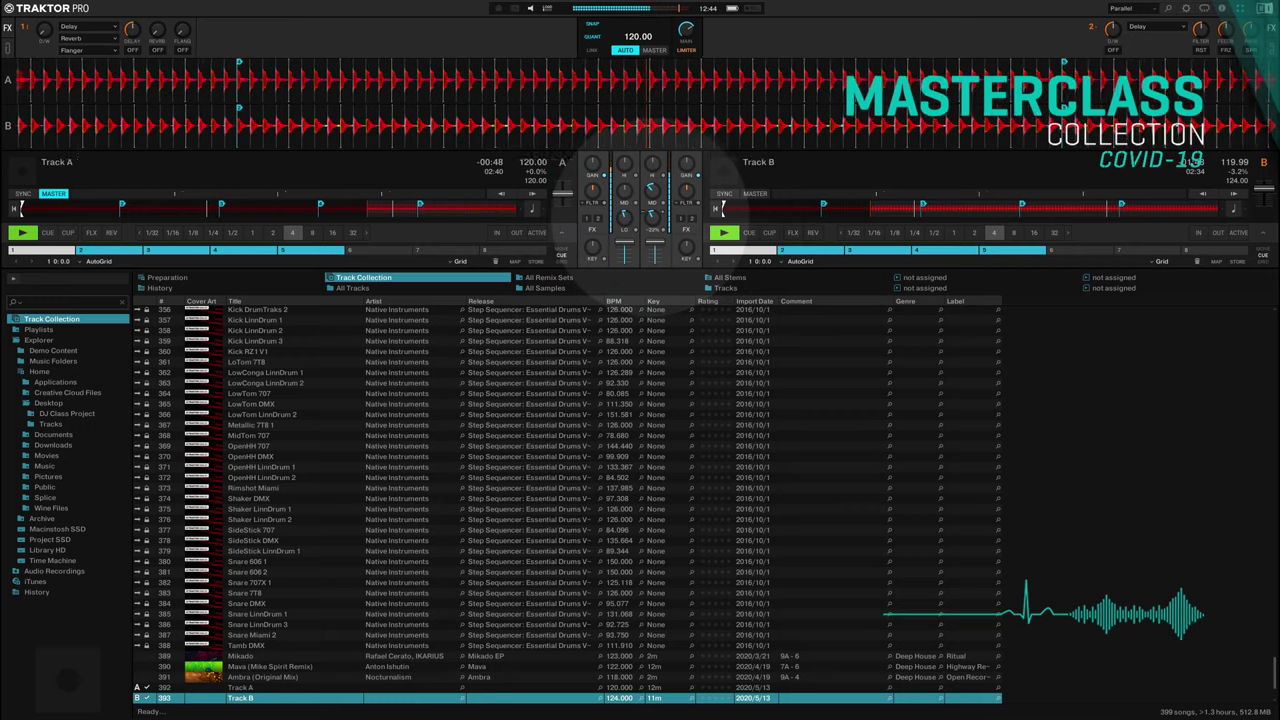
left_click(649, 218)
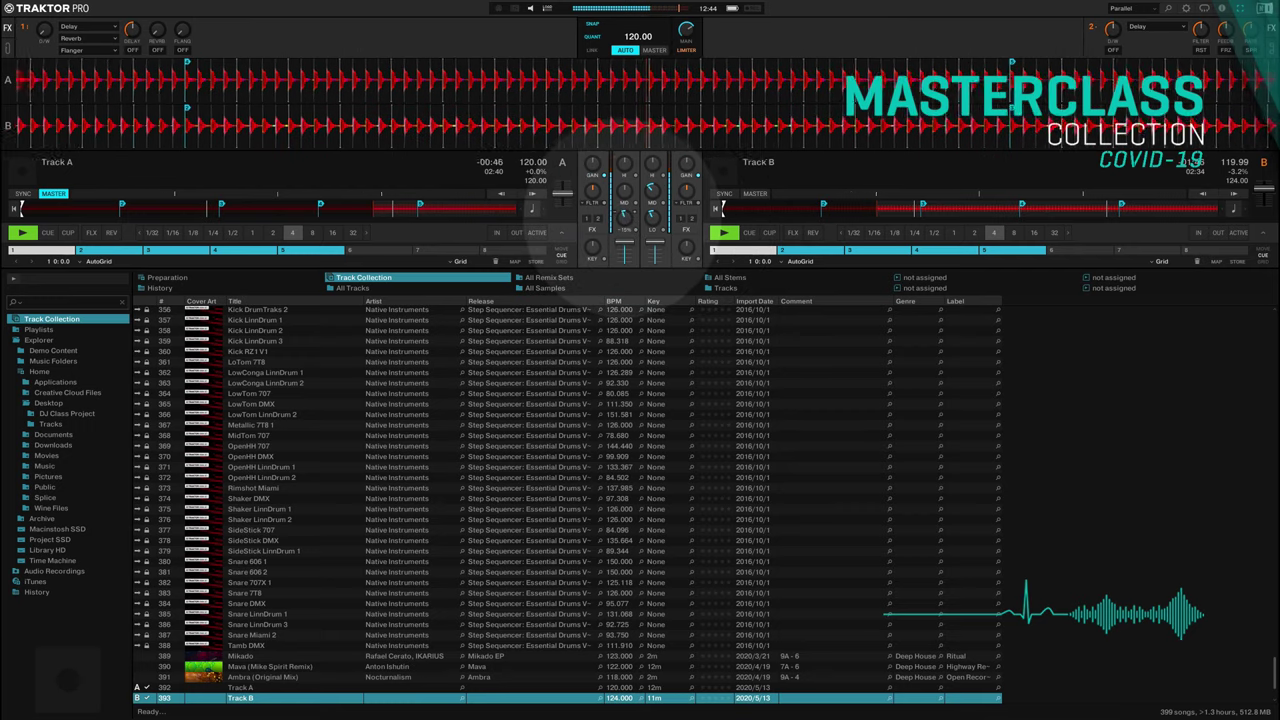
left_click(623, 218)
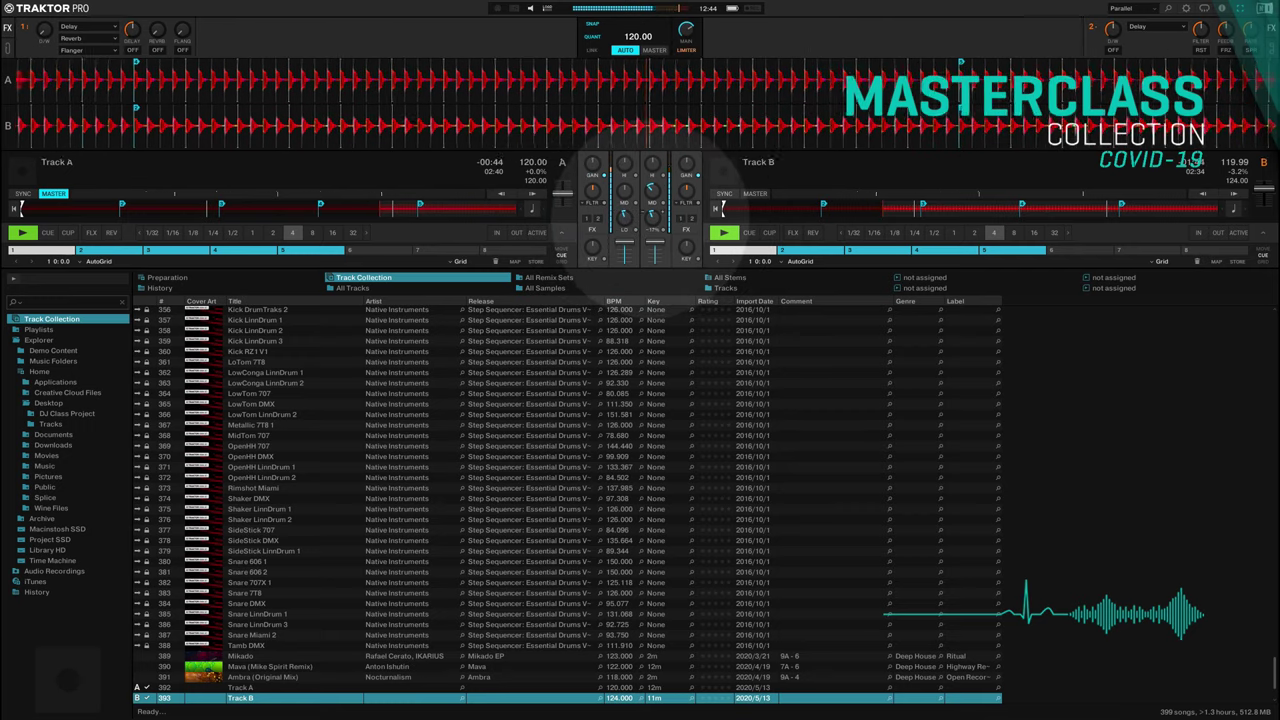
left_click(651, 216)
left_click_drag(622, 215, 622, 219)
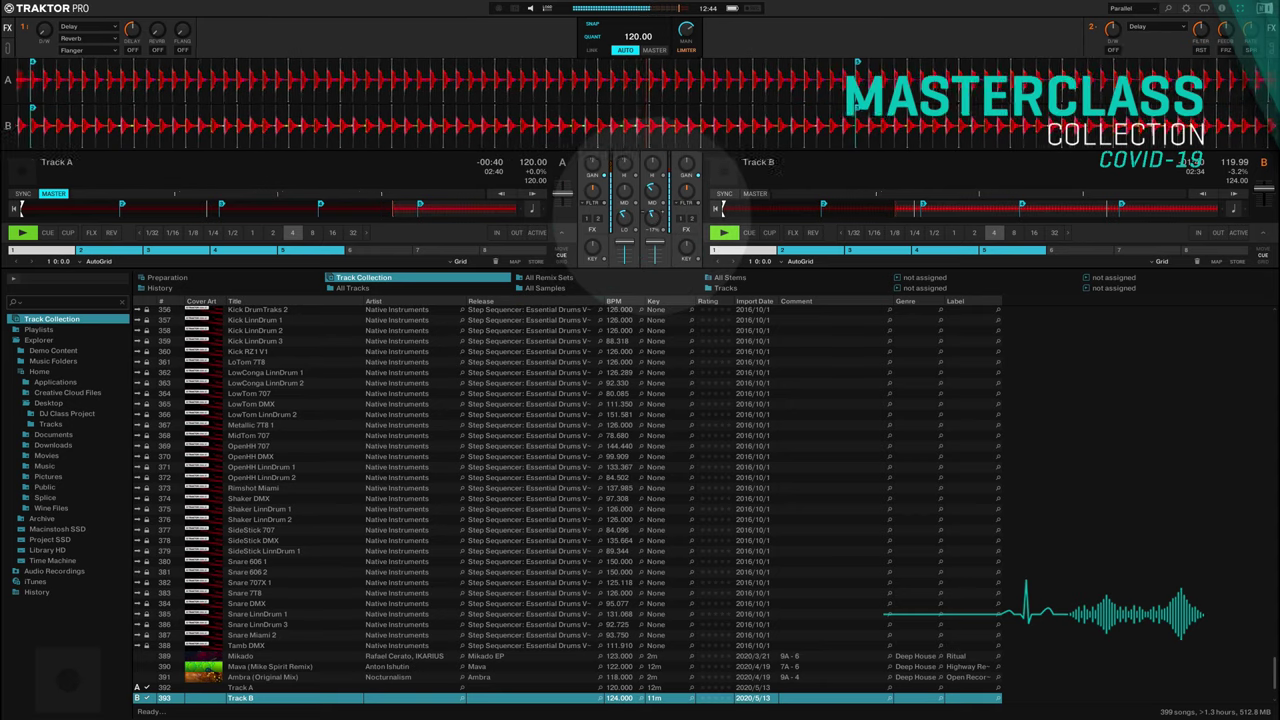
double_click(652, 216)
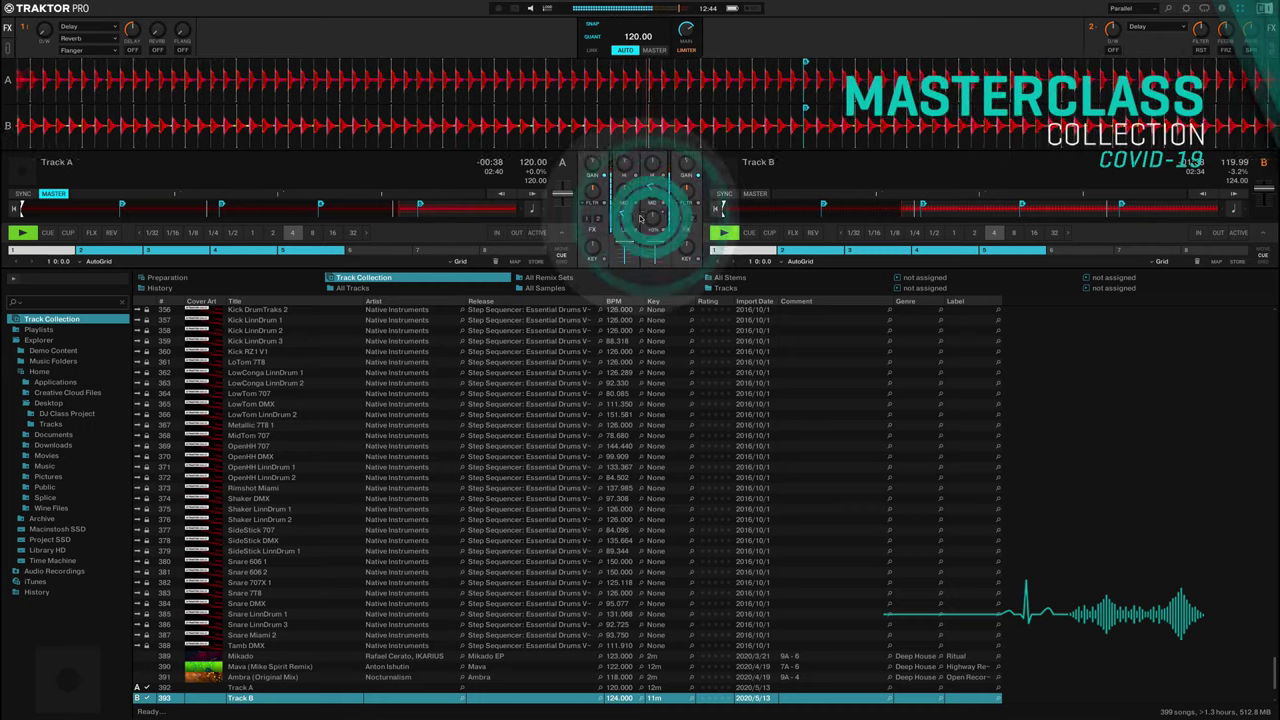
Step: Restore deck B's mid EQ to centre and raise its gain slightly
left_click_drag(626, 212, 651, 191)
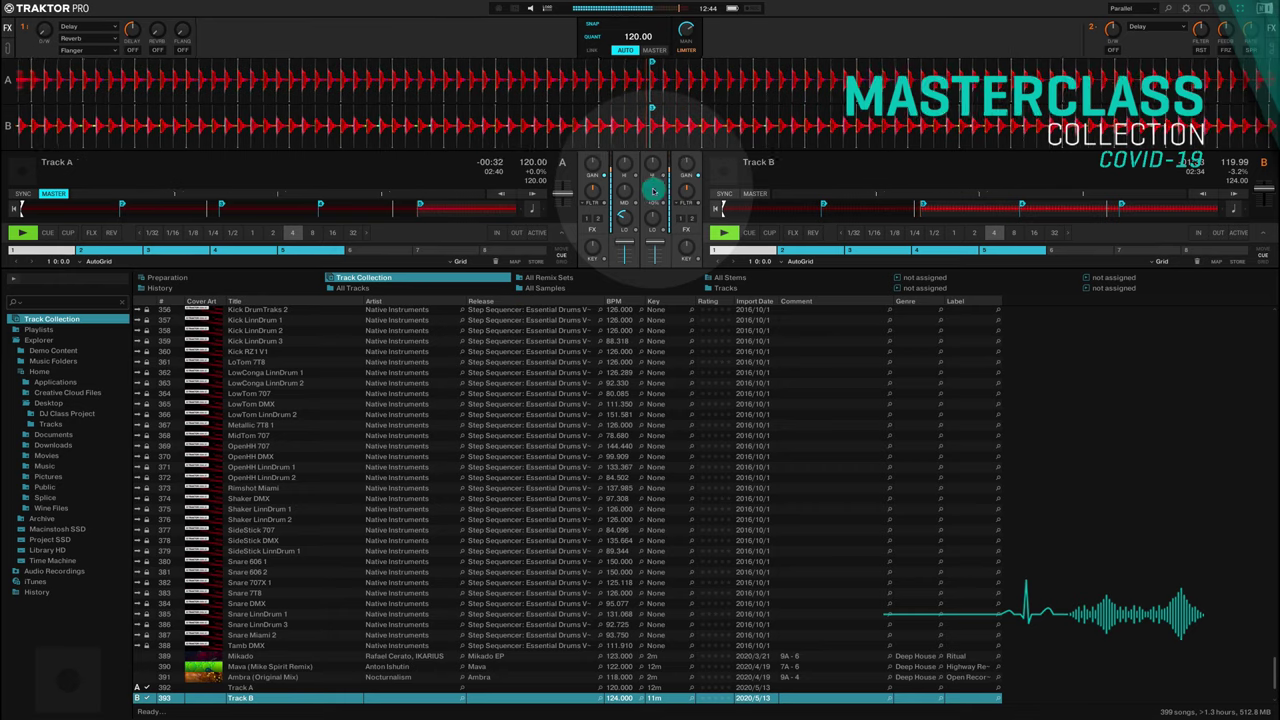
left_click(686, 163)
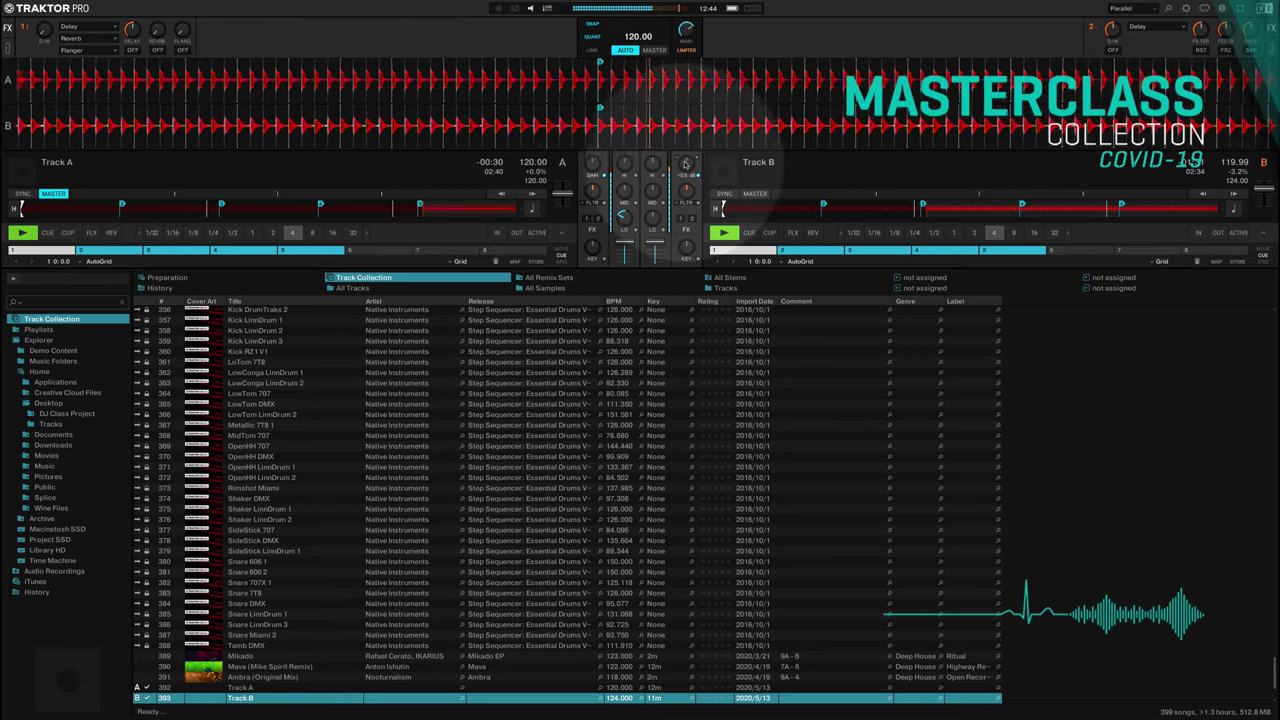
left_click(686, 163)
Step: Fade Track A out by cutting deck A's mid and low EQs and bringing its volume fader fully down
mouse_move(622, 212)
left_mouse_down()
mouse_move(624, 195)
mouse_move(625, 223)
mouse_move(624, 195)
left_mouse_up()
left_click(627, 217)
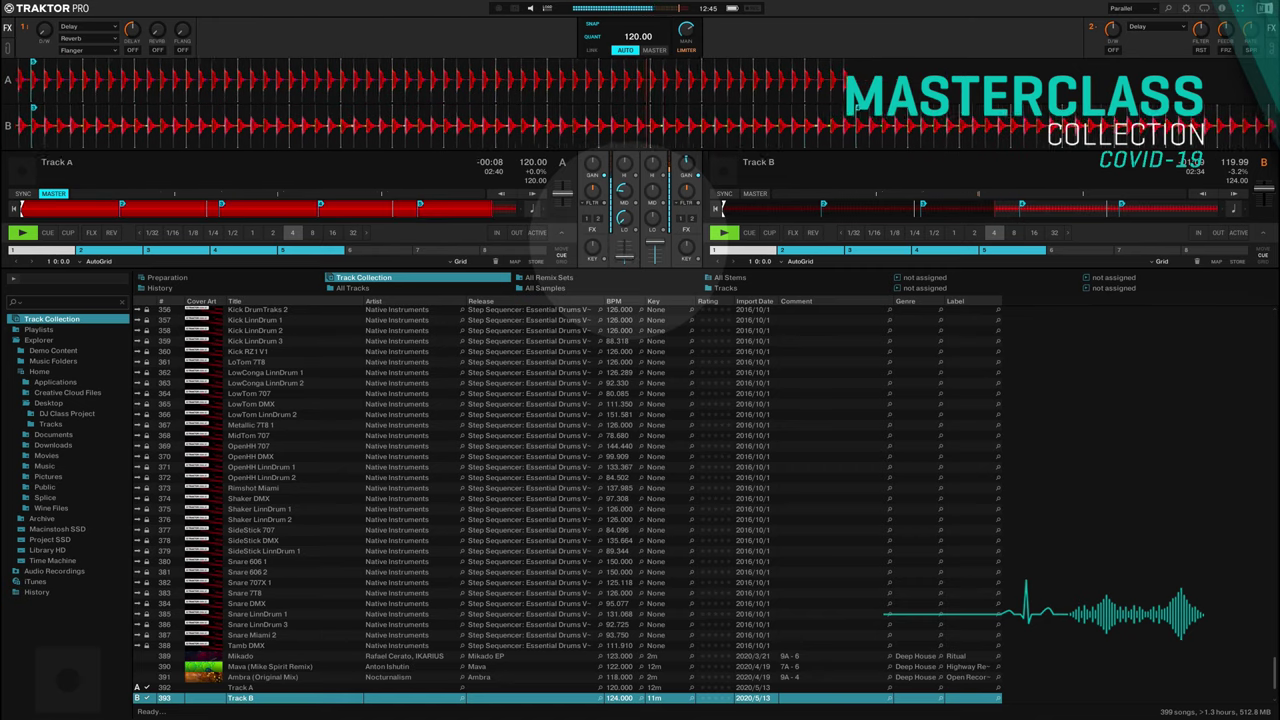
left_click_drag(624, 257, 624, 262)
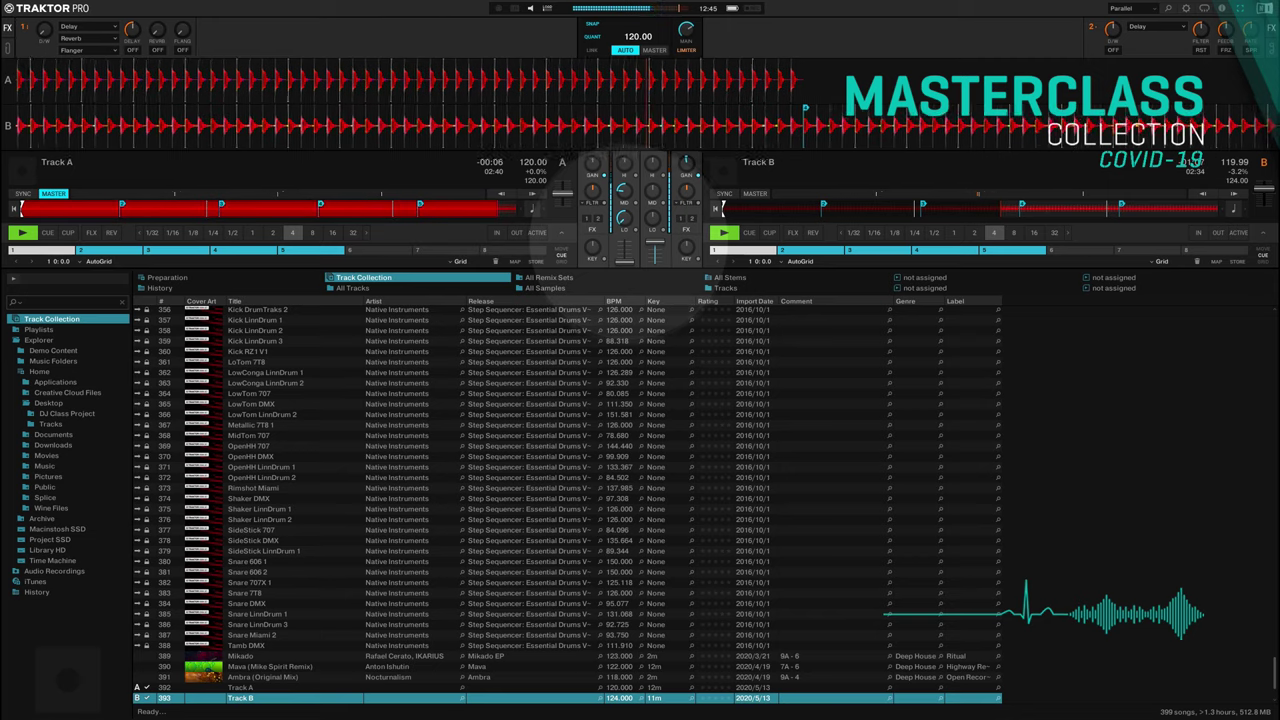
left_click(622, 188)
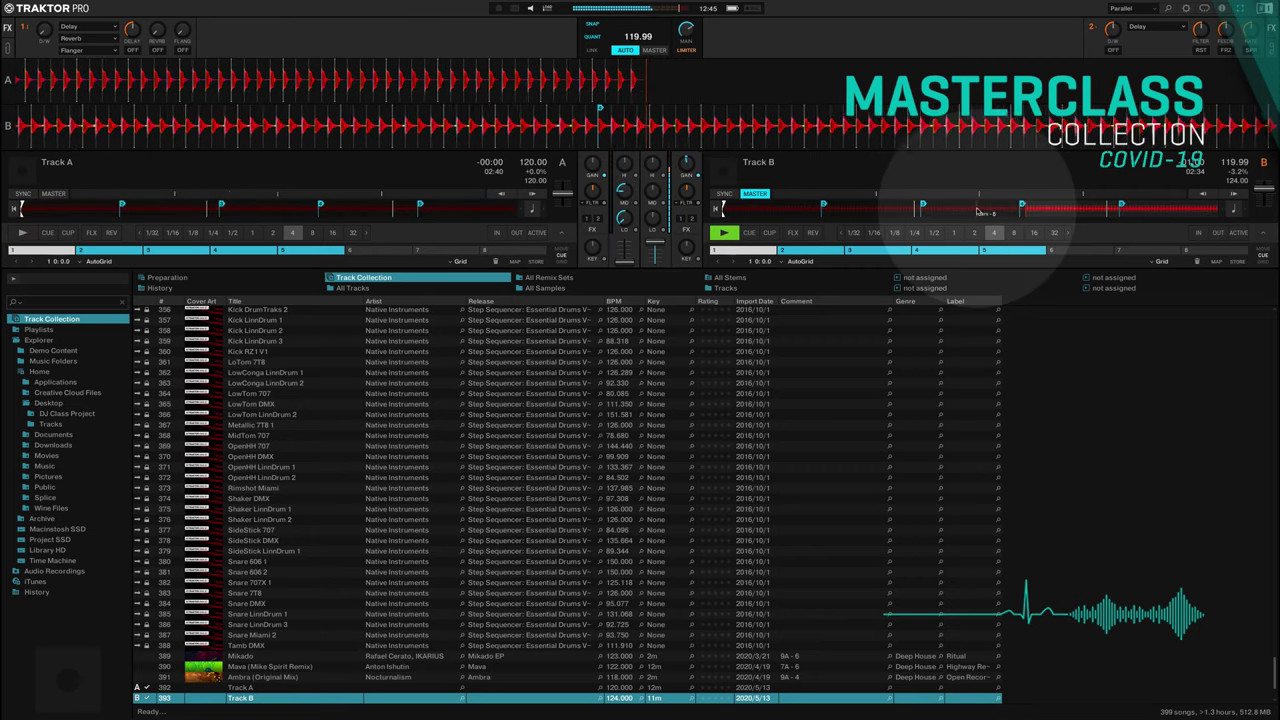
Step: Stop Track B, try a small cut on its mid EQ, and reset that EQ to centre
left_click(726, 233)
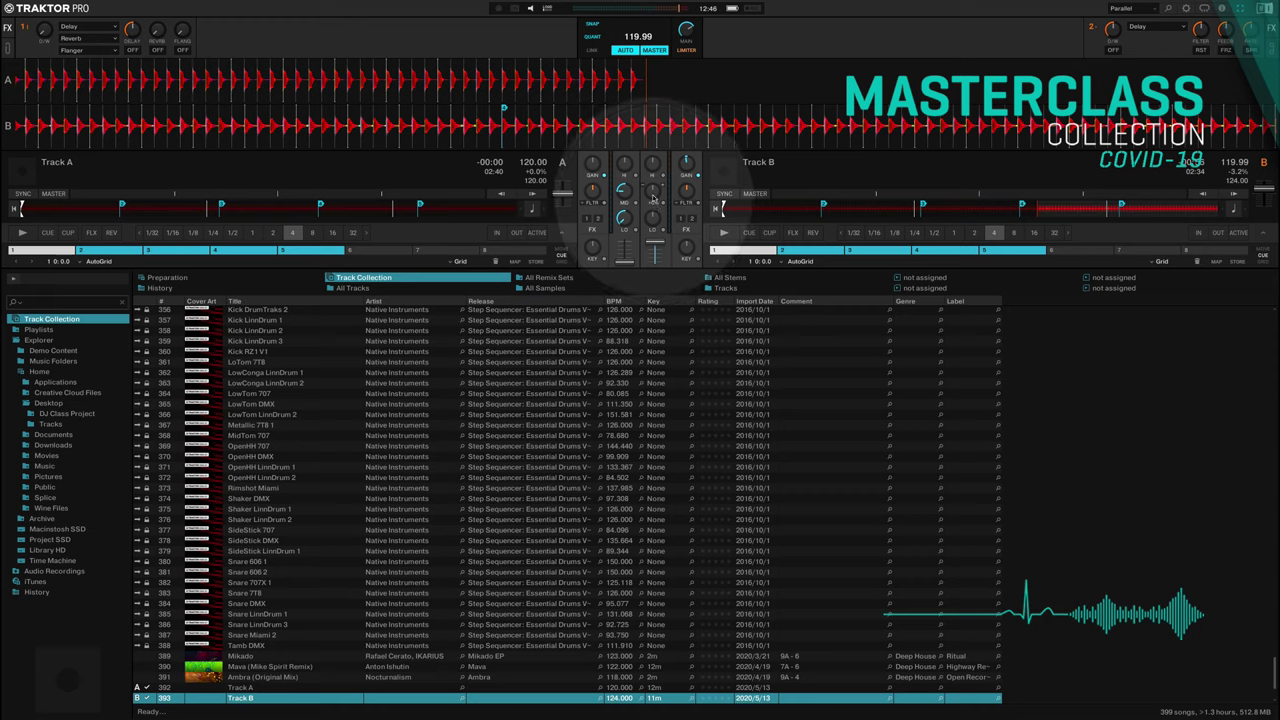
left_click_drag(656, 206, 656, 212)
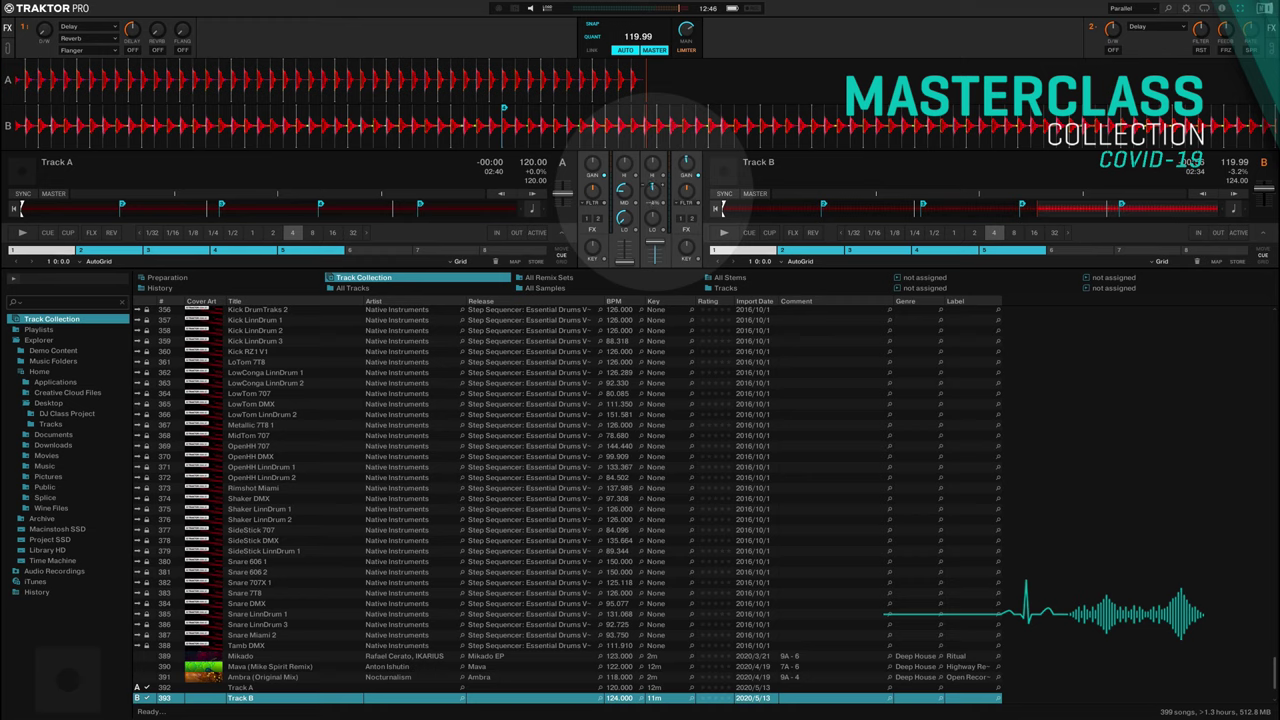
double_click(653, 189)
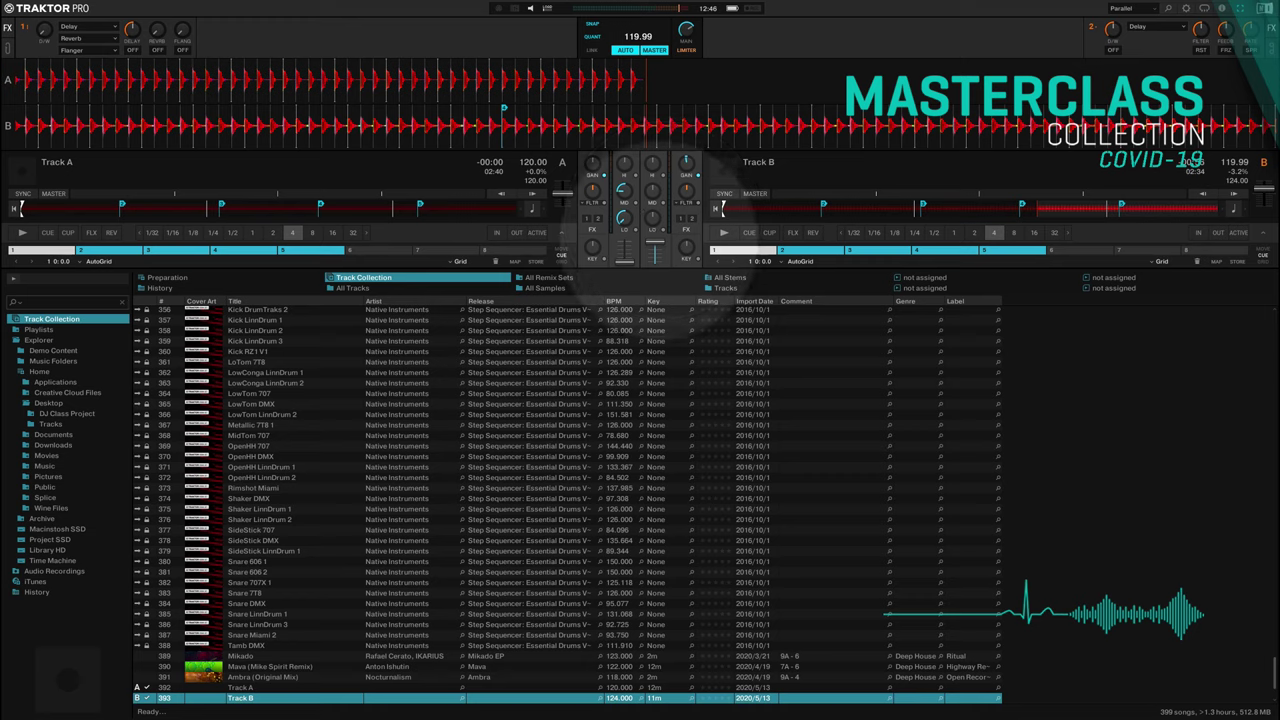
Step: Play Track A from its beginning with deck A's mid and low EQs centred and both decks' volume faders raised
left_click(20, 208)
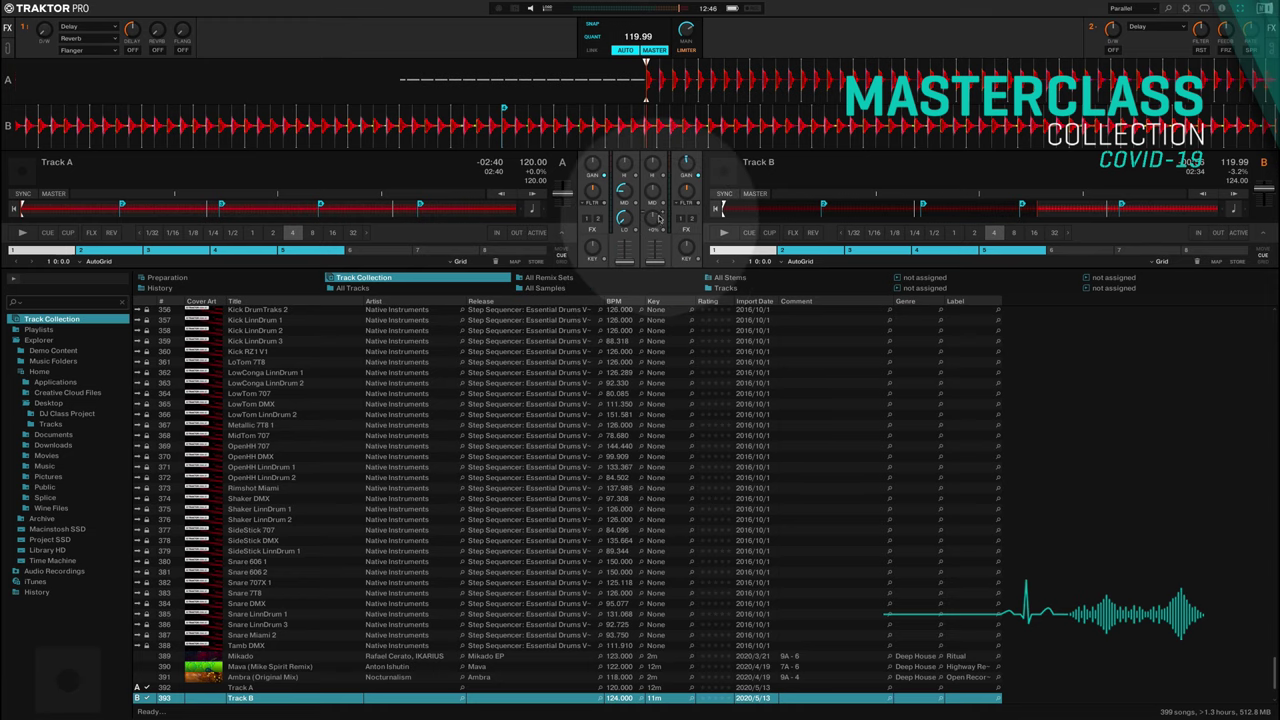
left_click_drag(622, 261, 623, 242)
left_click(623, 218)
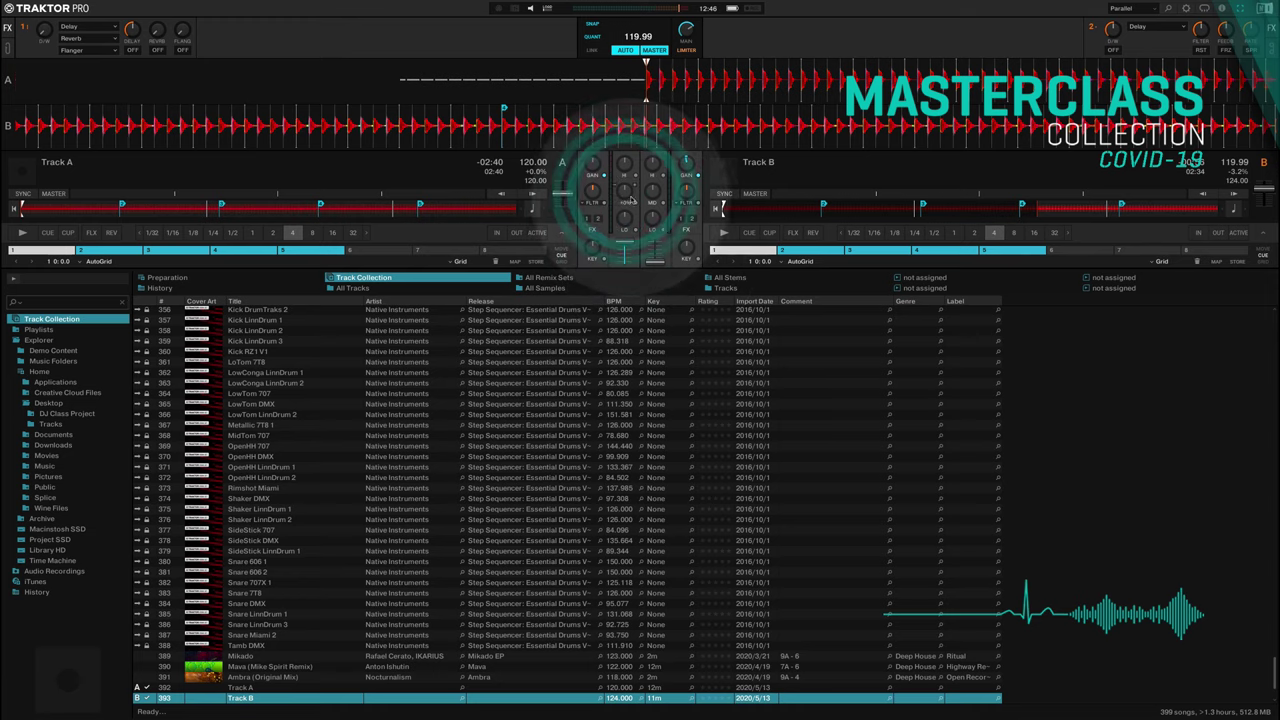
left_click_drag(656, 261, 655, 242)
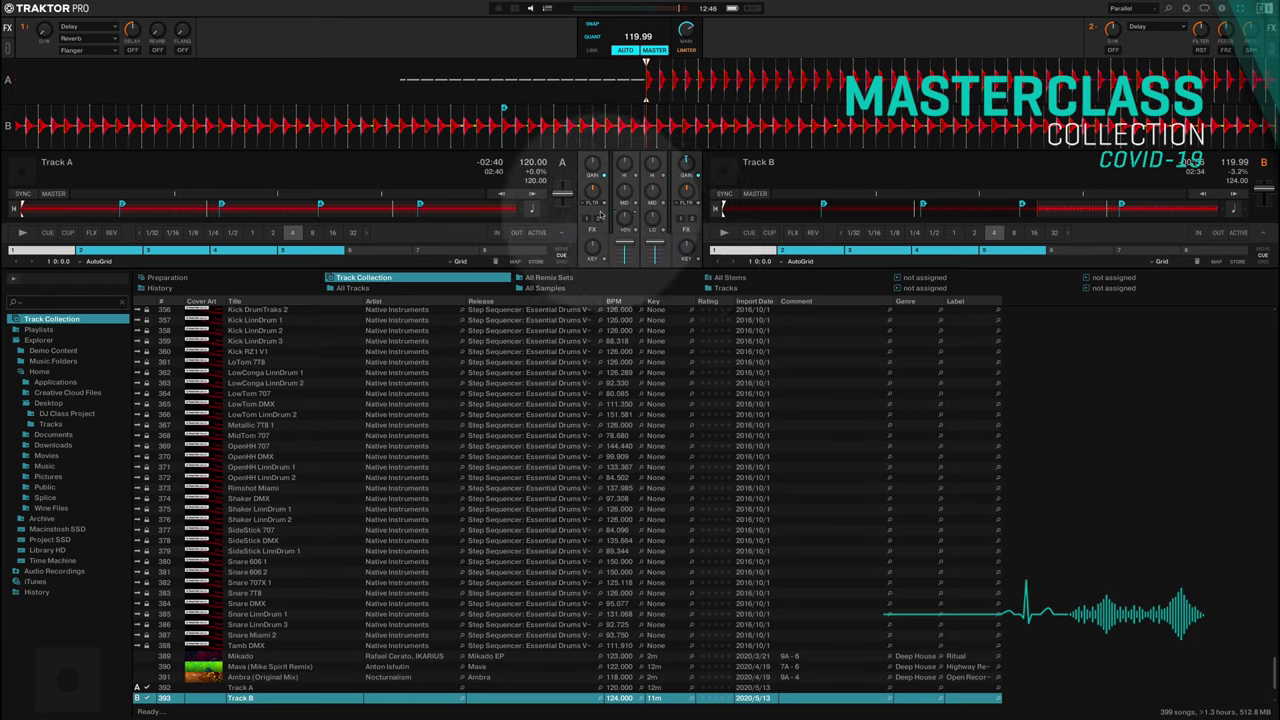
left_click(197, 278)
left_click(22, 232)
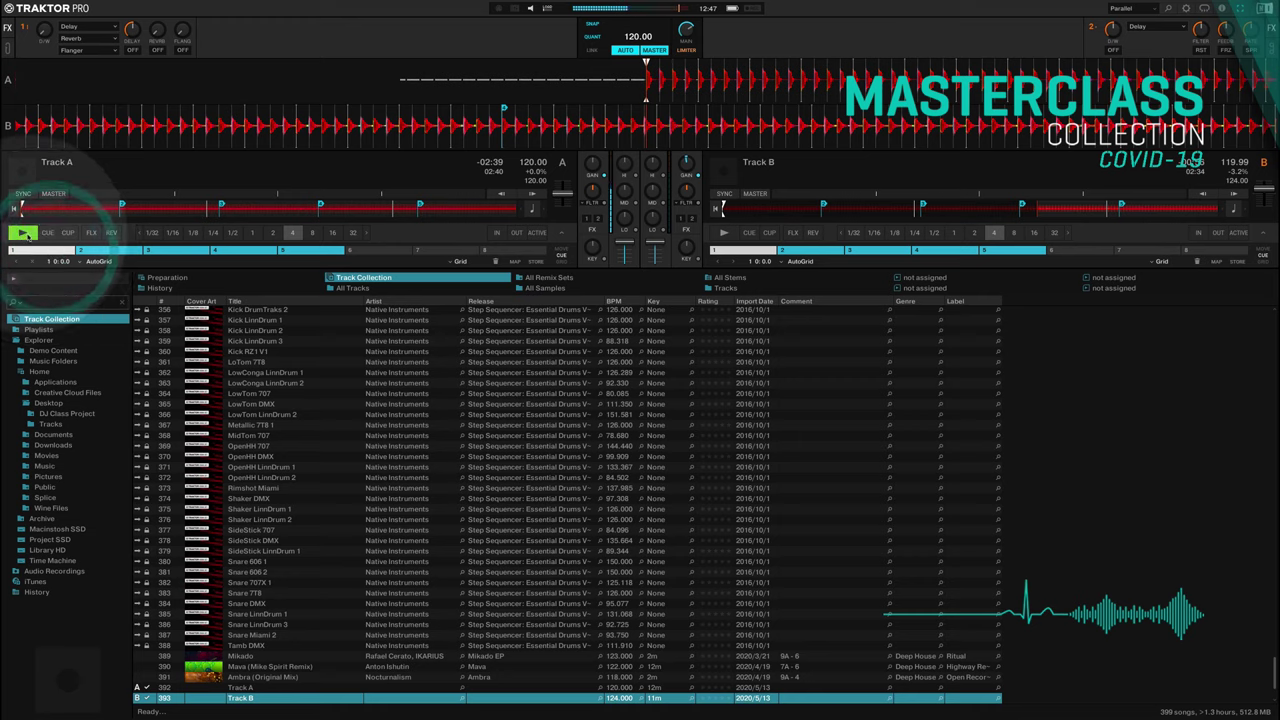
Step: Return Track B to its first hotcue and cut deck B's low EQ to -100%
left_click(738, 250)
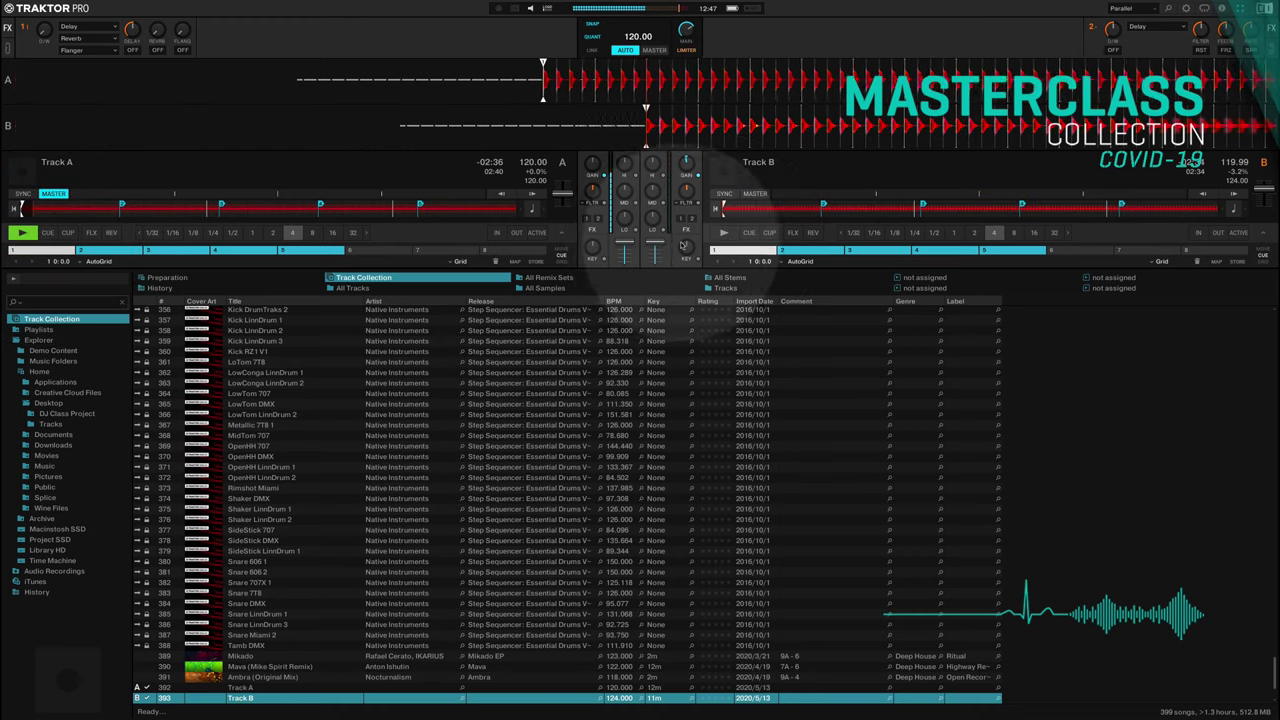
left_click(656, 220)
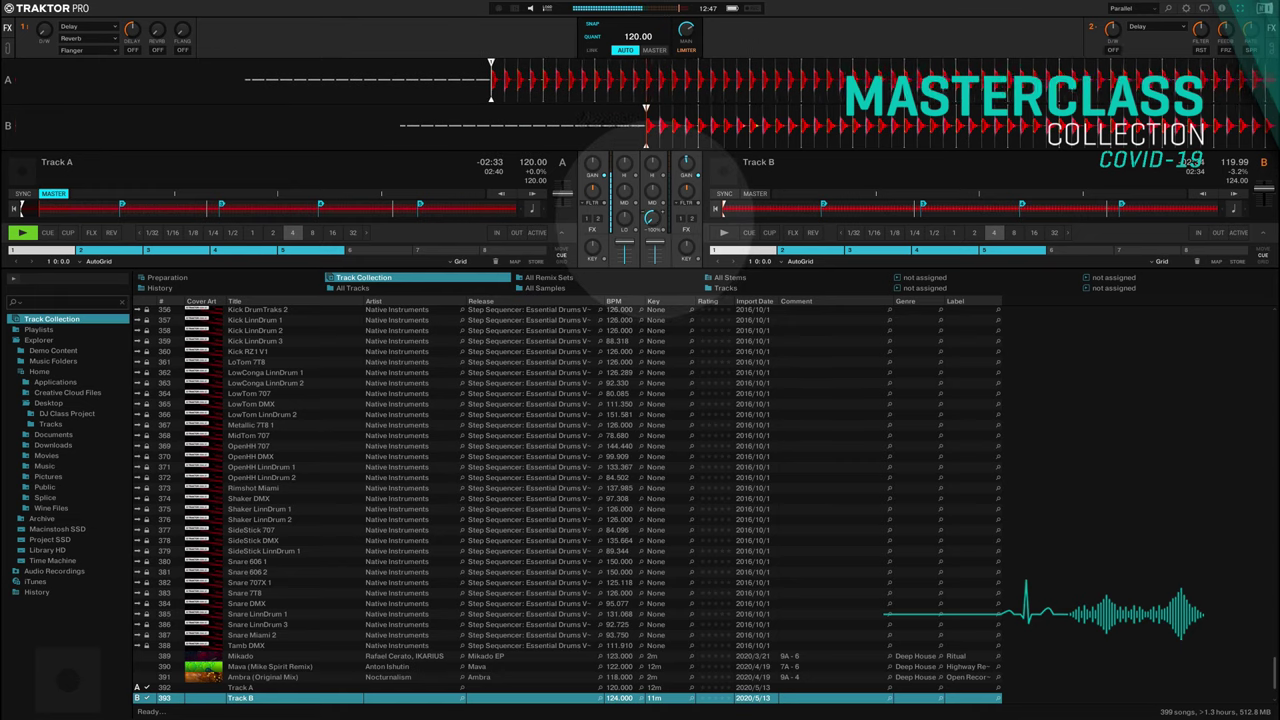
left_click_drag(654, 219, 654, 222)
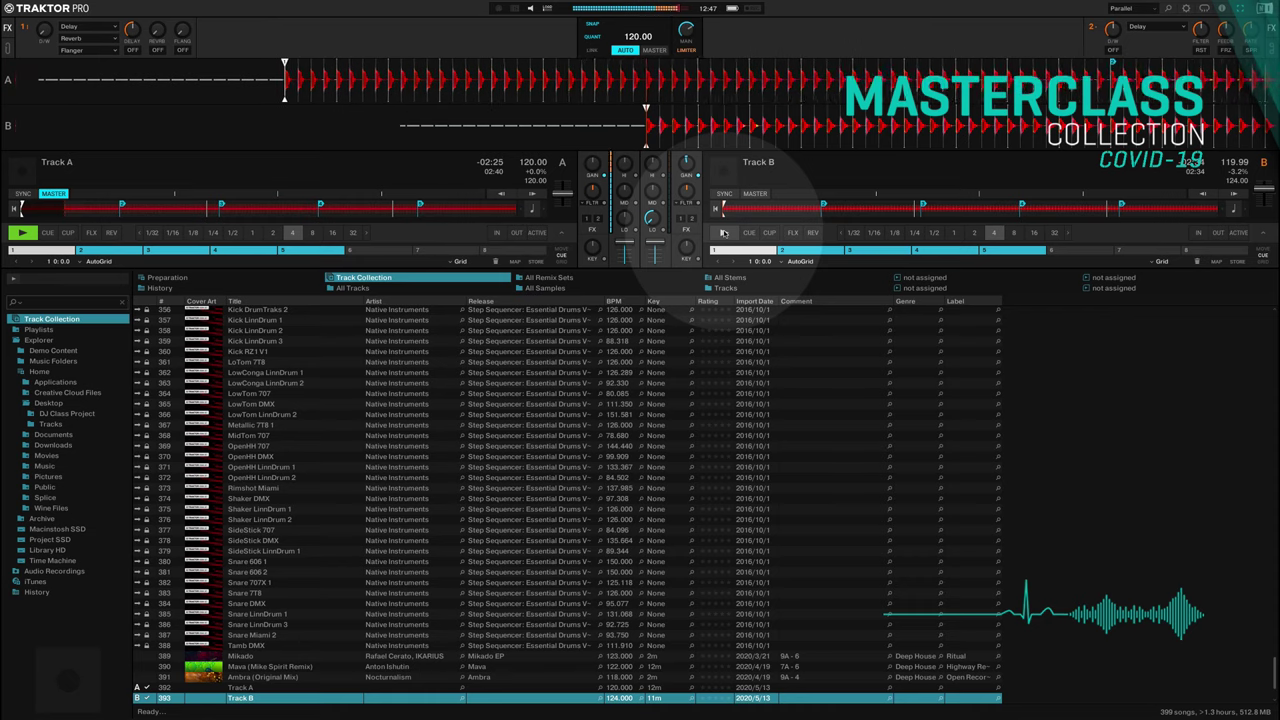
Step: Start Track B over the playing Track A and nudge its tempo forward to align the beats
left_click(723, 233)
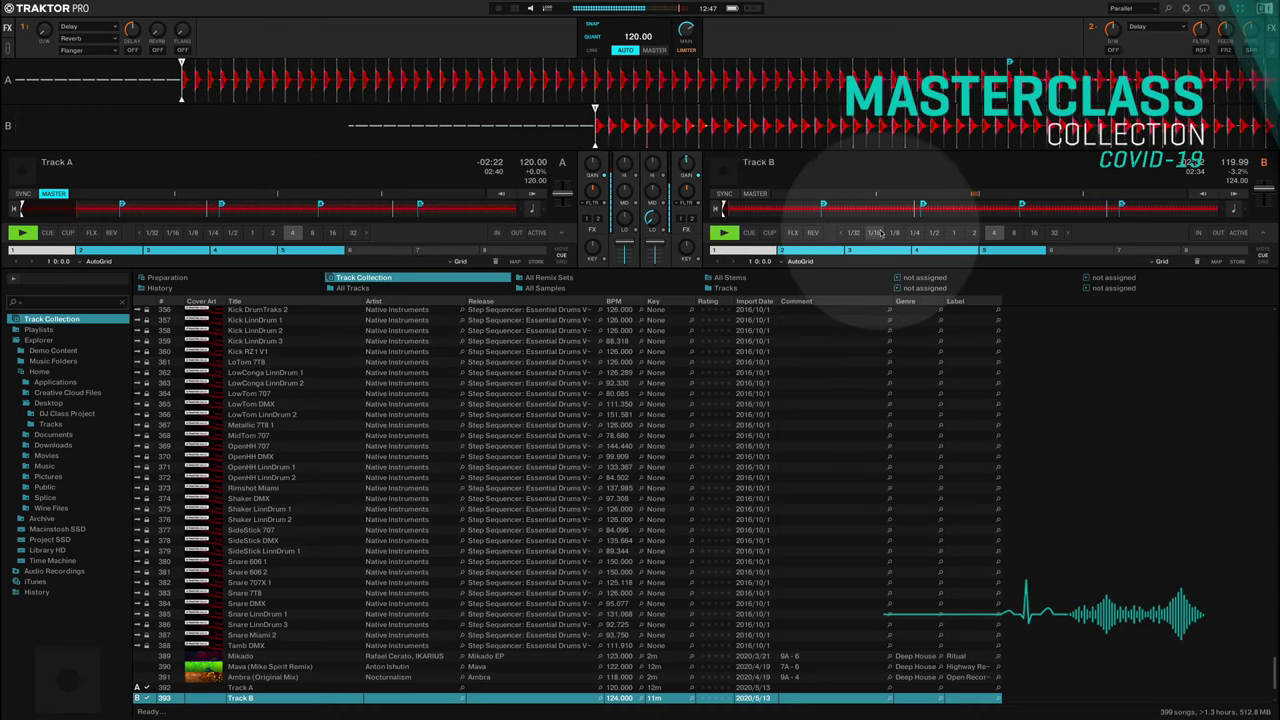
left_click(1233, 195)
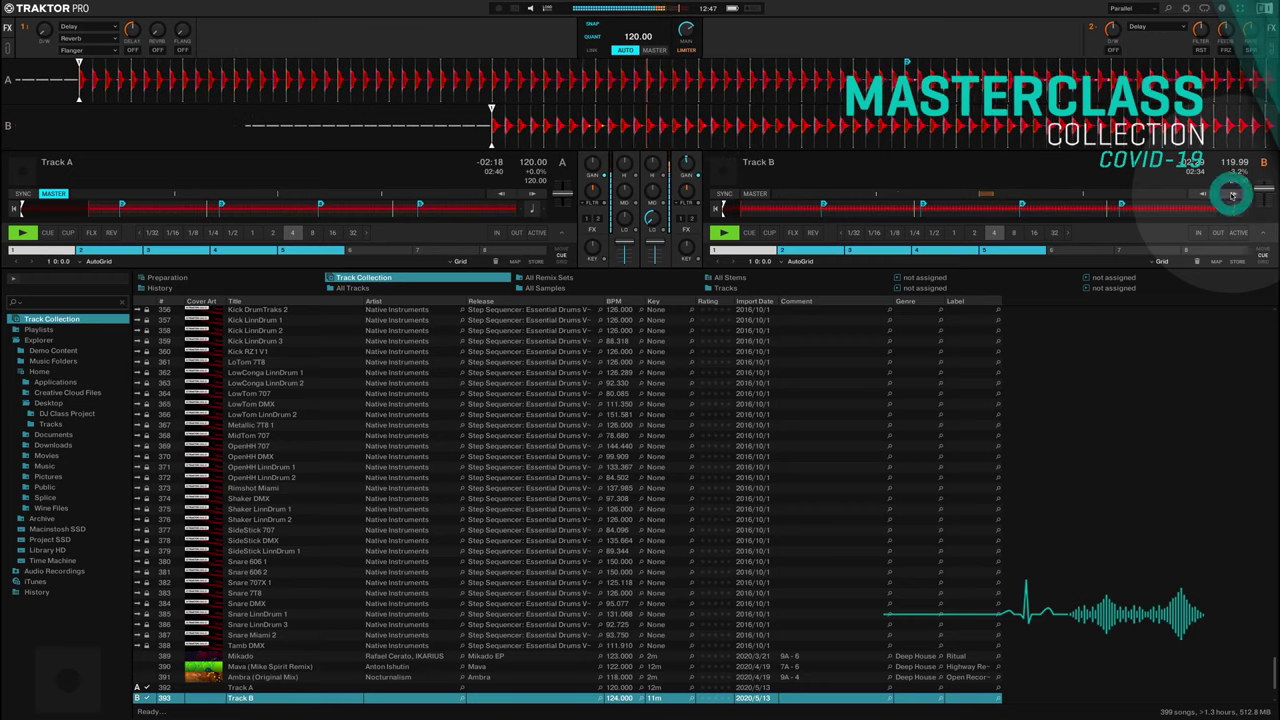
left_click(1233, 195)
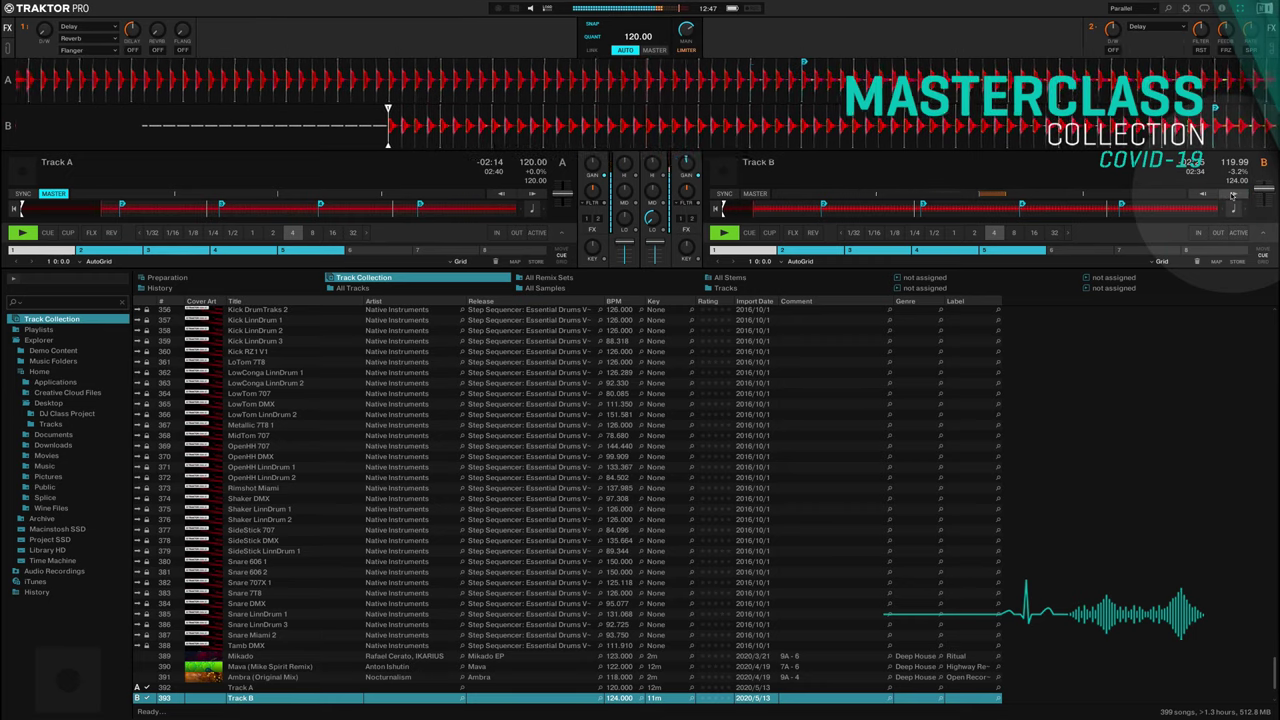
Step: Nudge Track B's tempo backward in small steps to keep its beats aligned with Track A
left_click(1205, 193)
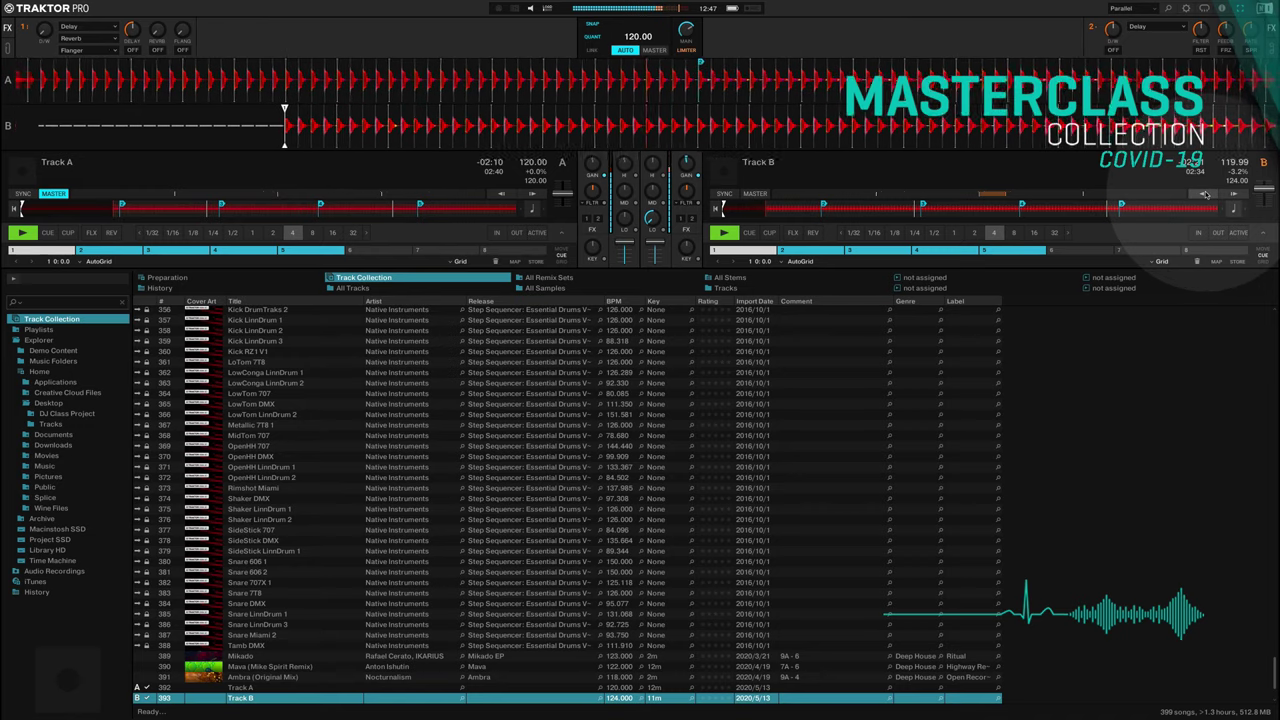
left_click(1205, 194)
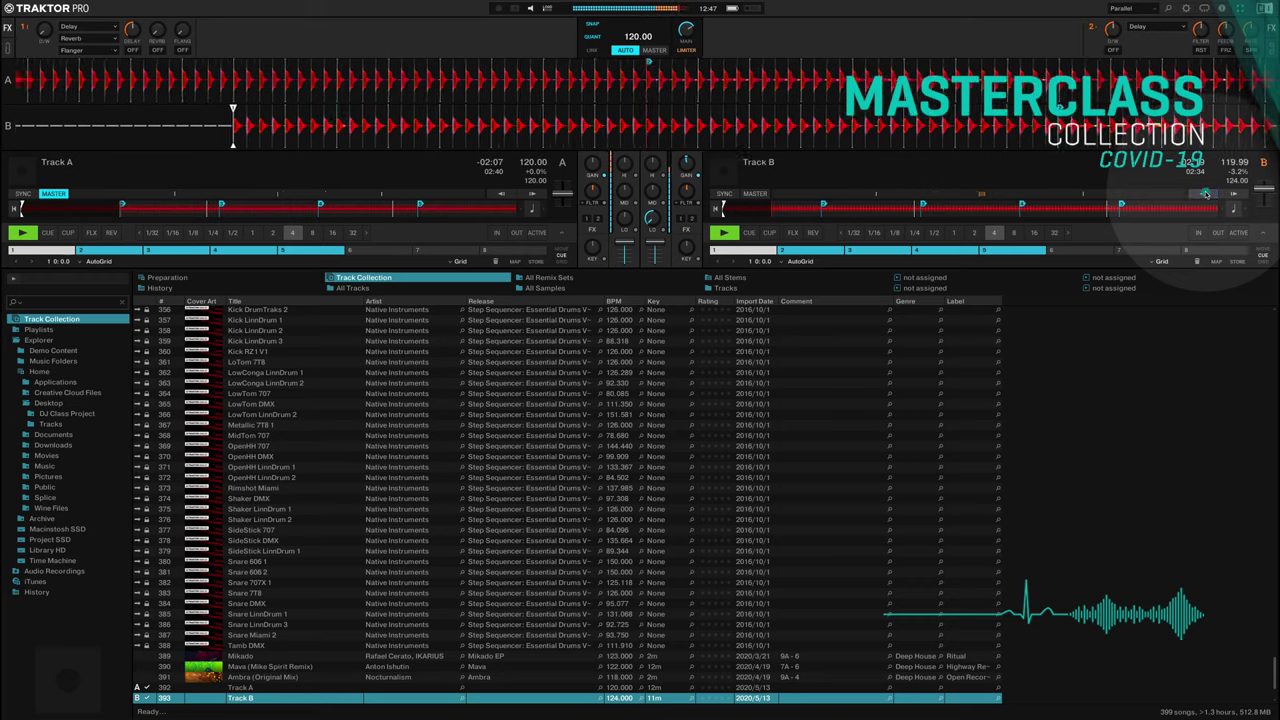
left_click(1205, 194)
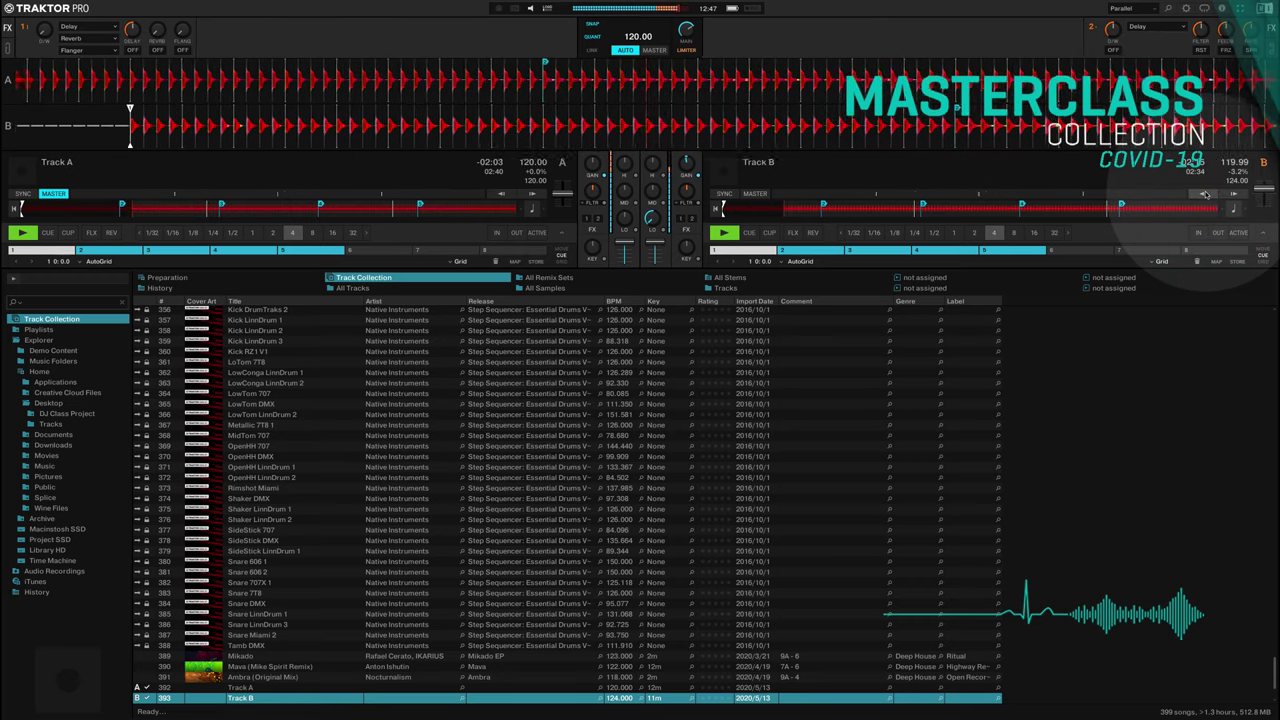
Step: Stop both decks and return Track A and Track B to their first hotcues
left_click(724, 235)
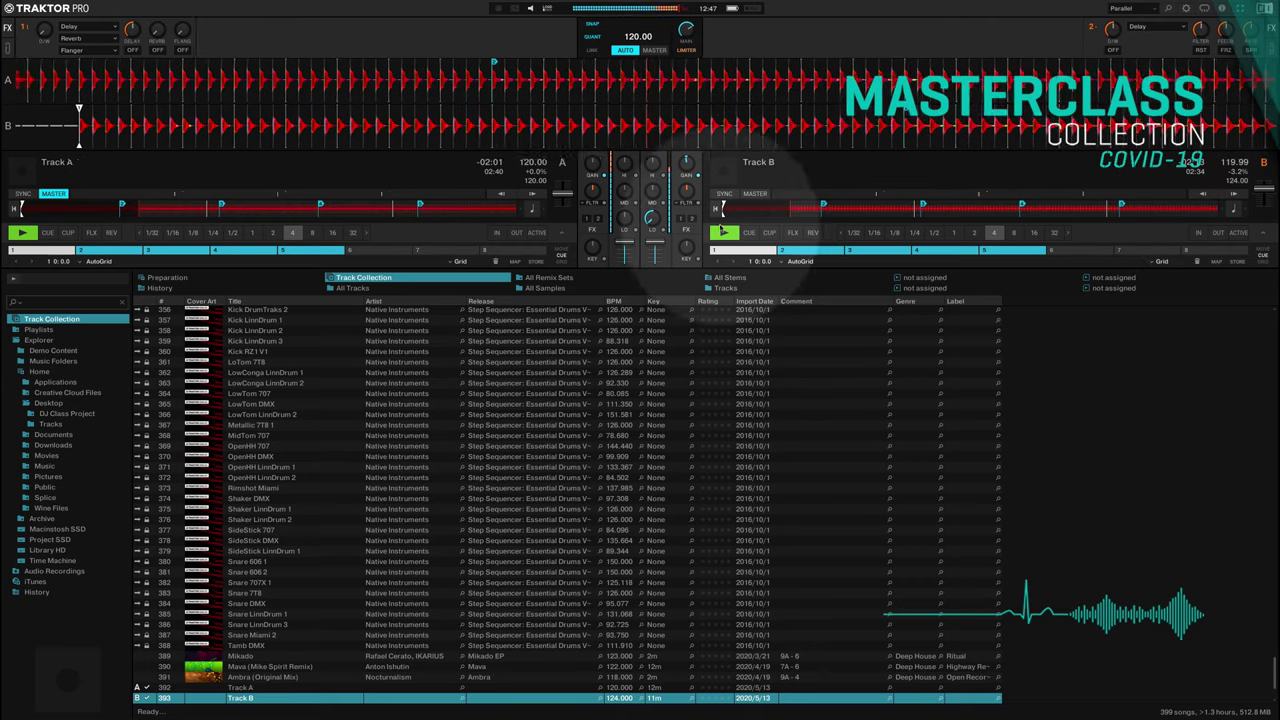
left_click(724, 235)
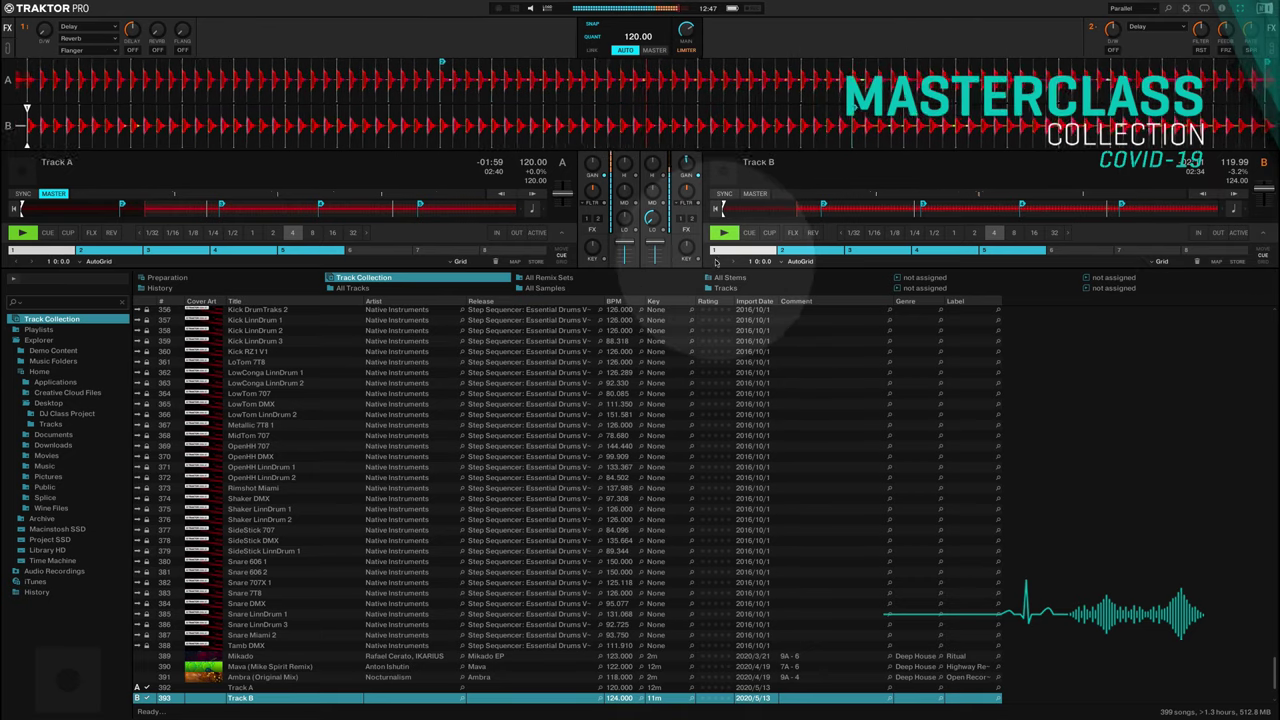
left_click(723, 235)
left_click(22, 234)
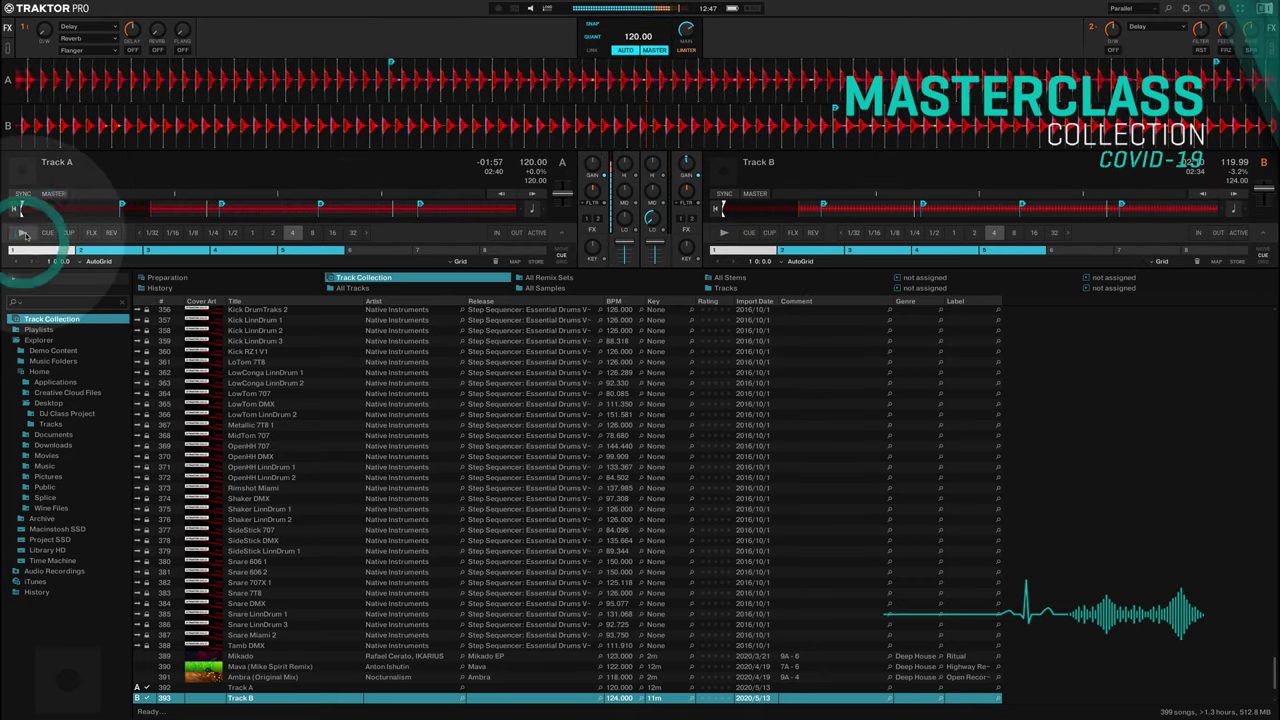
left_click(39, 251)
left_click(724, 235)
left_click(741, 251)
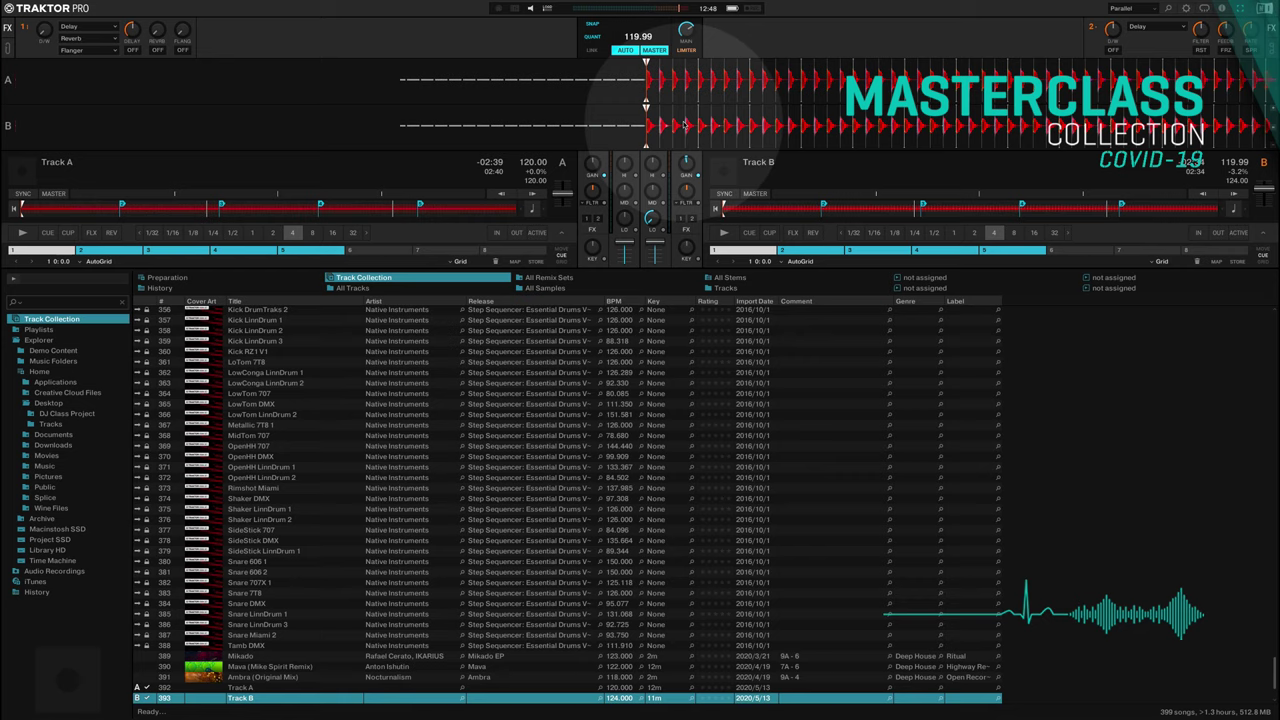
Step: Try playing Track A alone and shifting Track B's waveform by about one beat, returning each track to its start
left_click(22, 232)
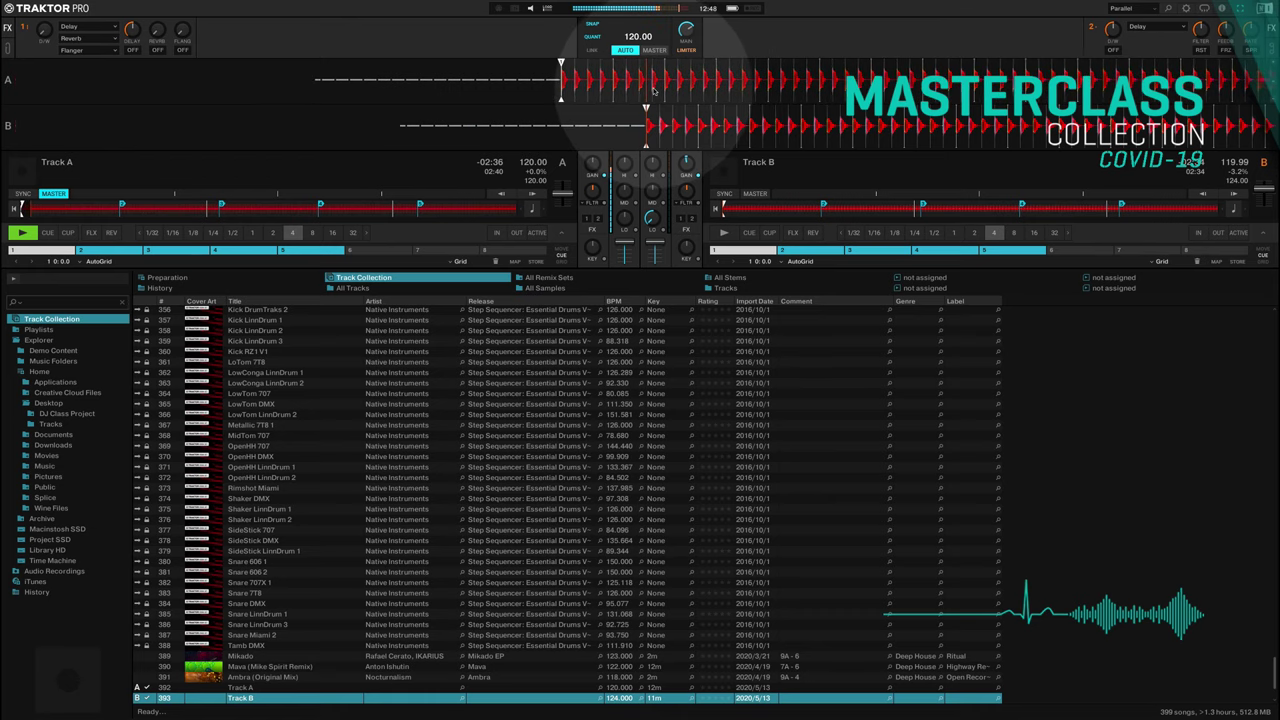
left_click(47, 232)
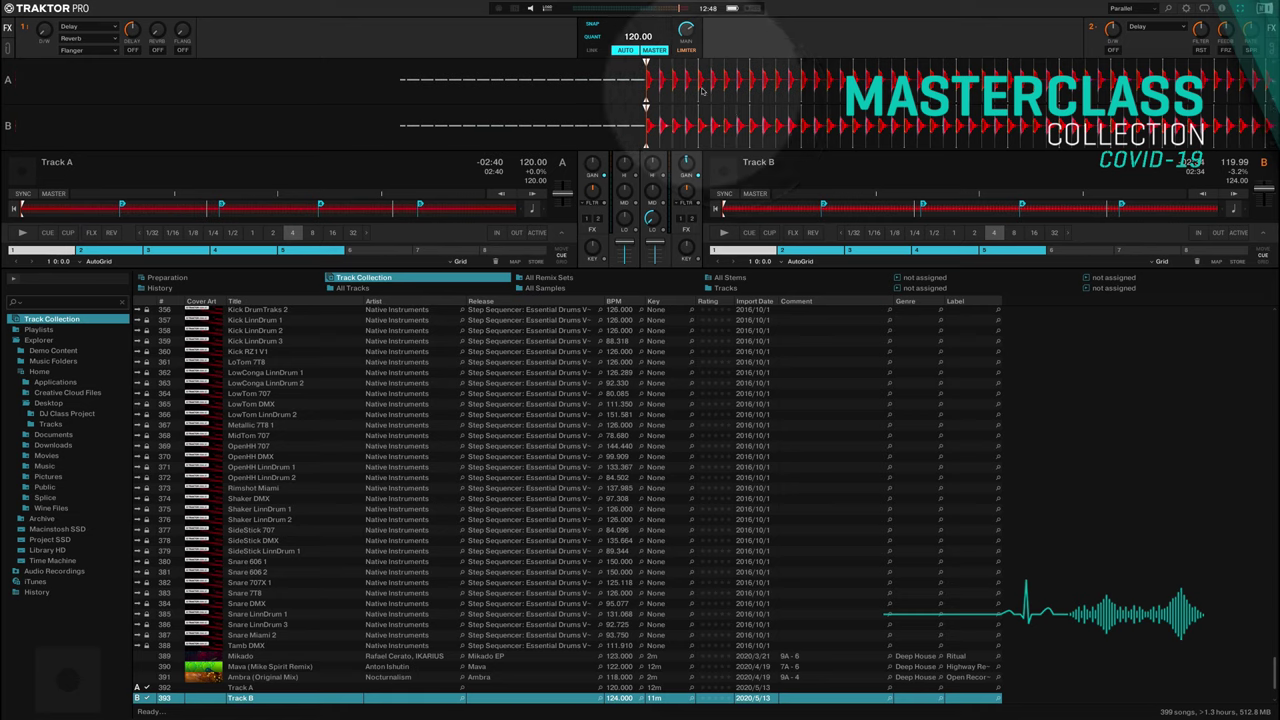
left_click_drag(681, 118, 694, 118)
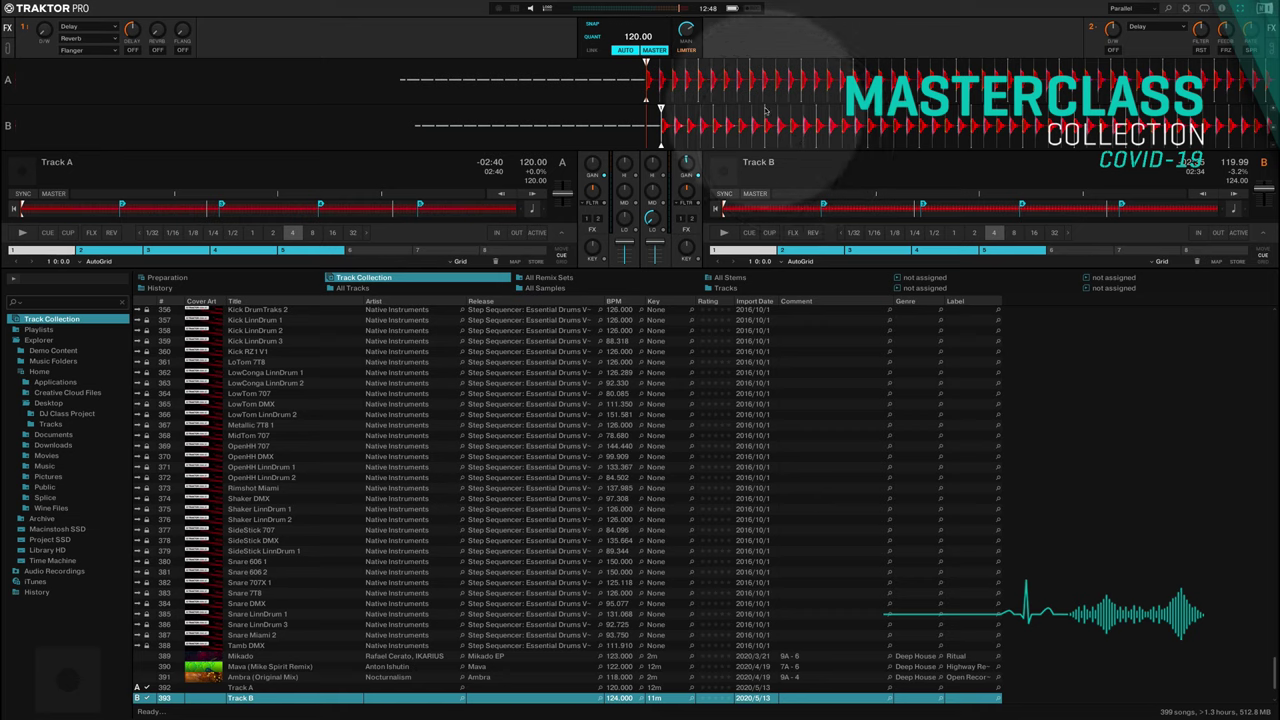
left_click(740, 250)
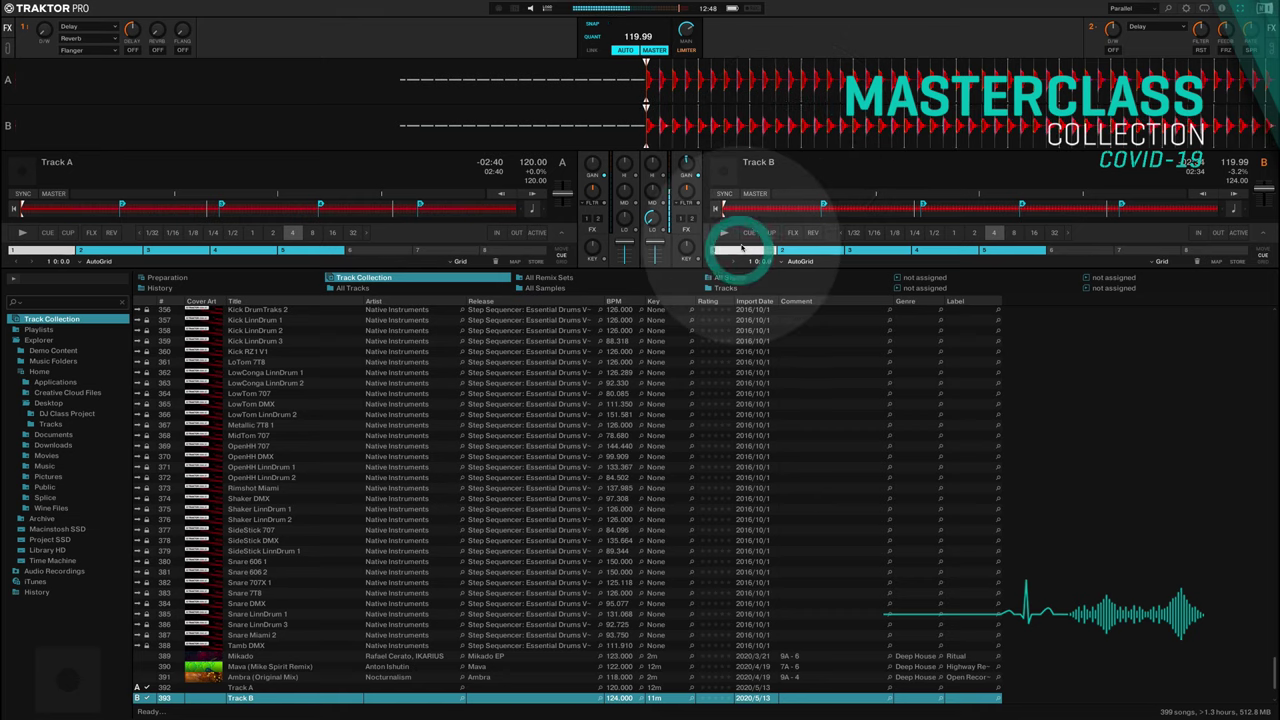
Step: Play Track A from its start, bring in Track B, and nudge Track B's tempo back and forth to align the beats
left_click(22, 232)
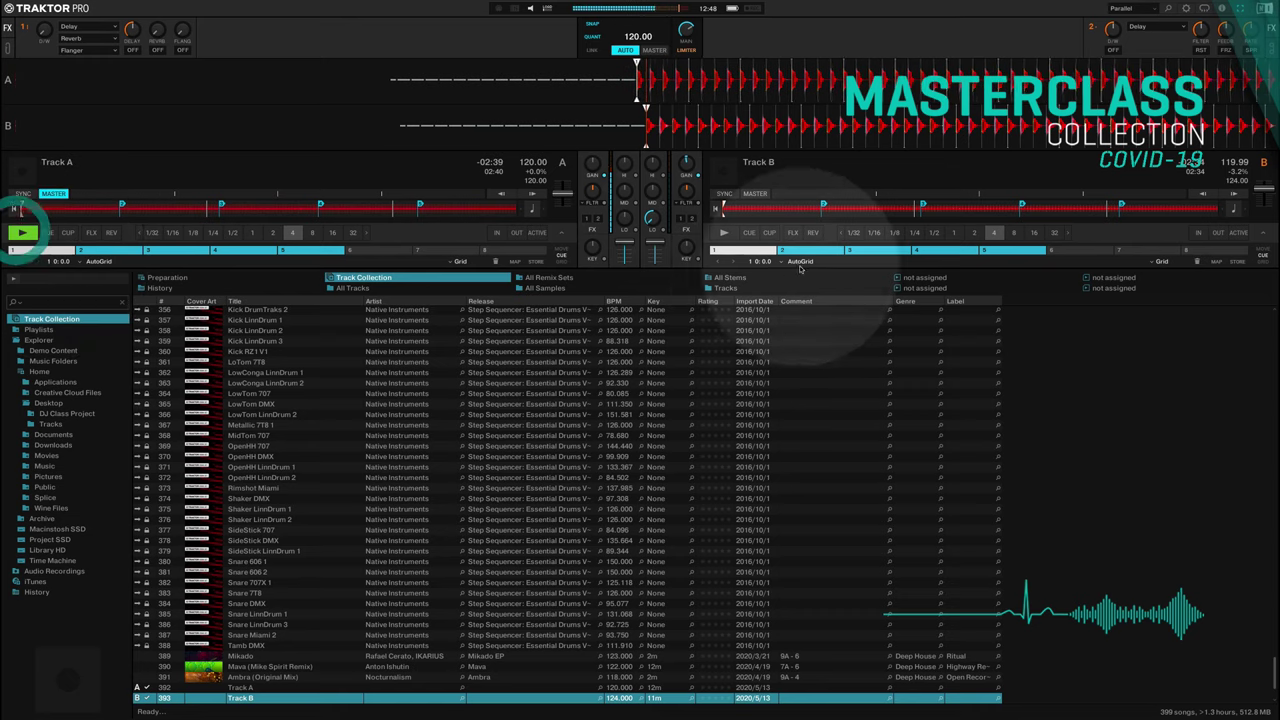
left_click(725, 233)
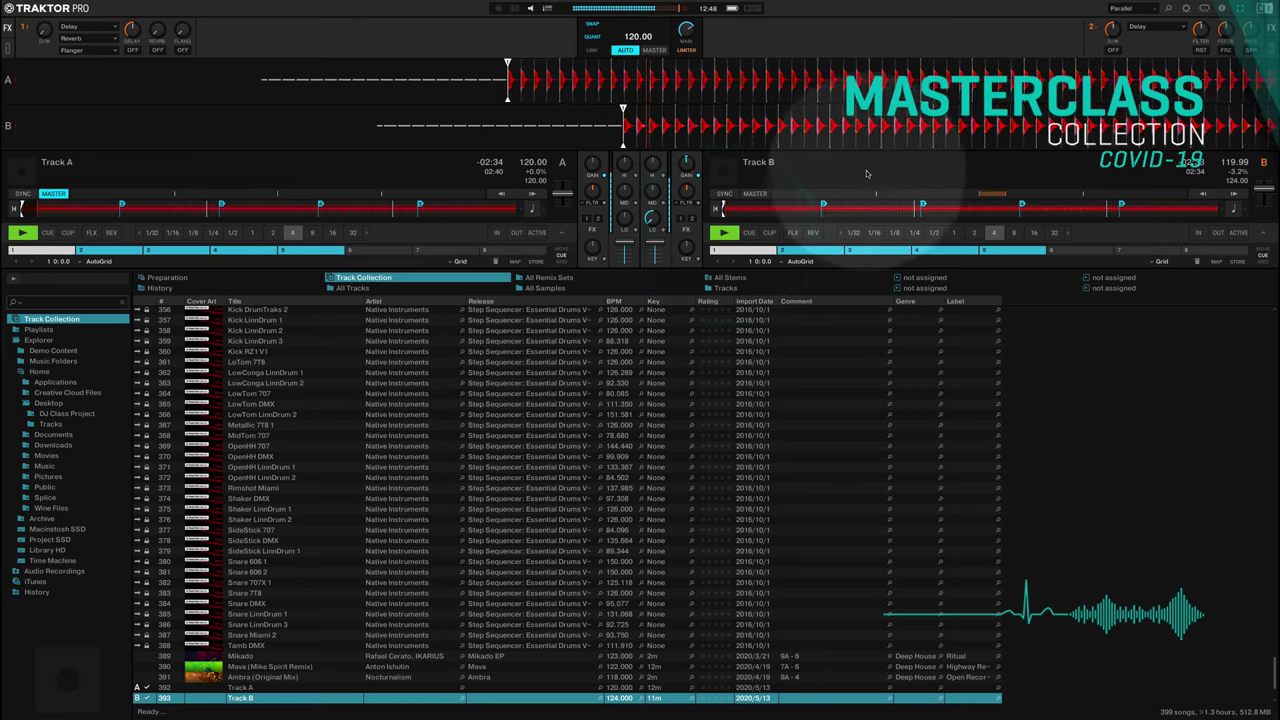
left_click(1202, 194)
left_click(1230, 195)
left_click(1203, 196)
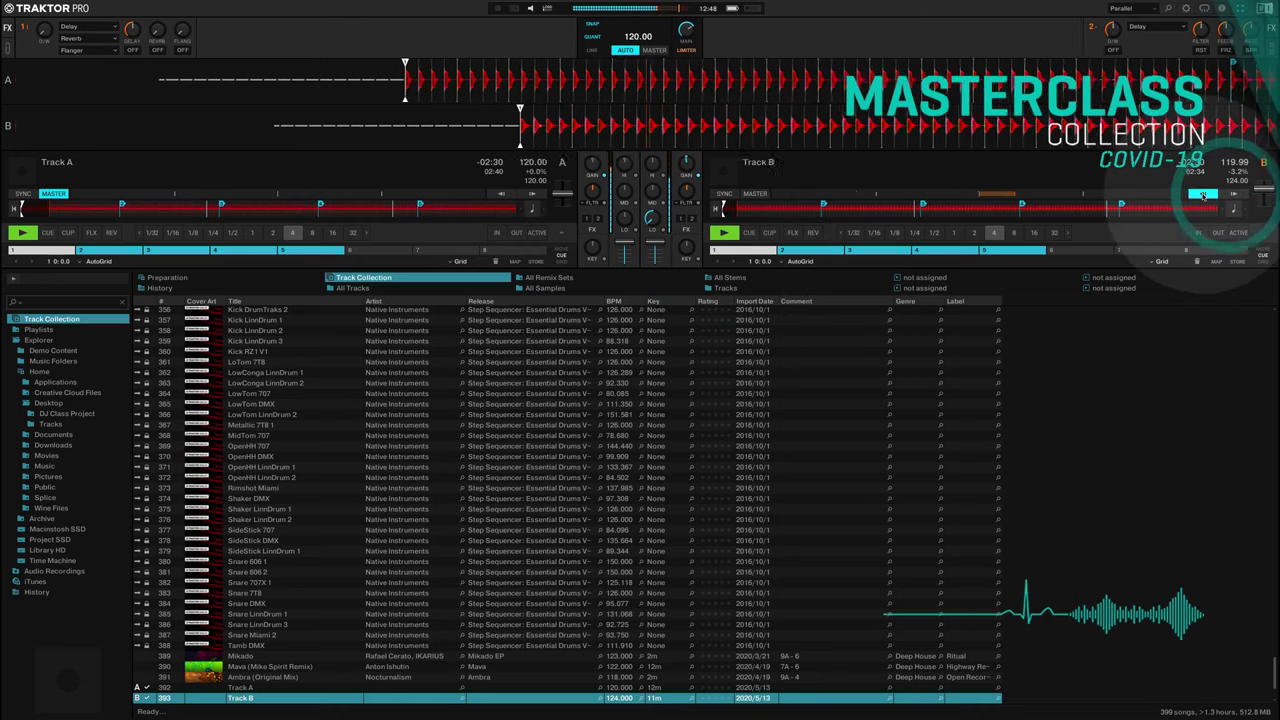
left_click(1203, 196)
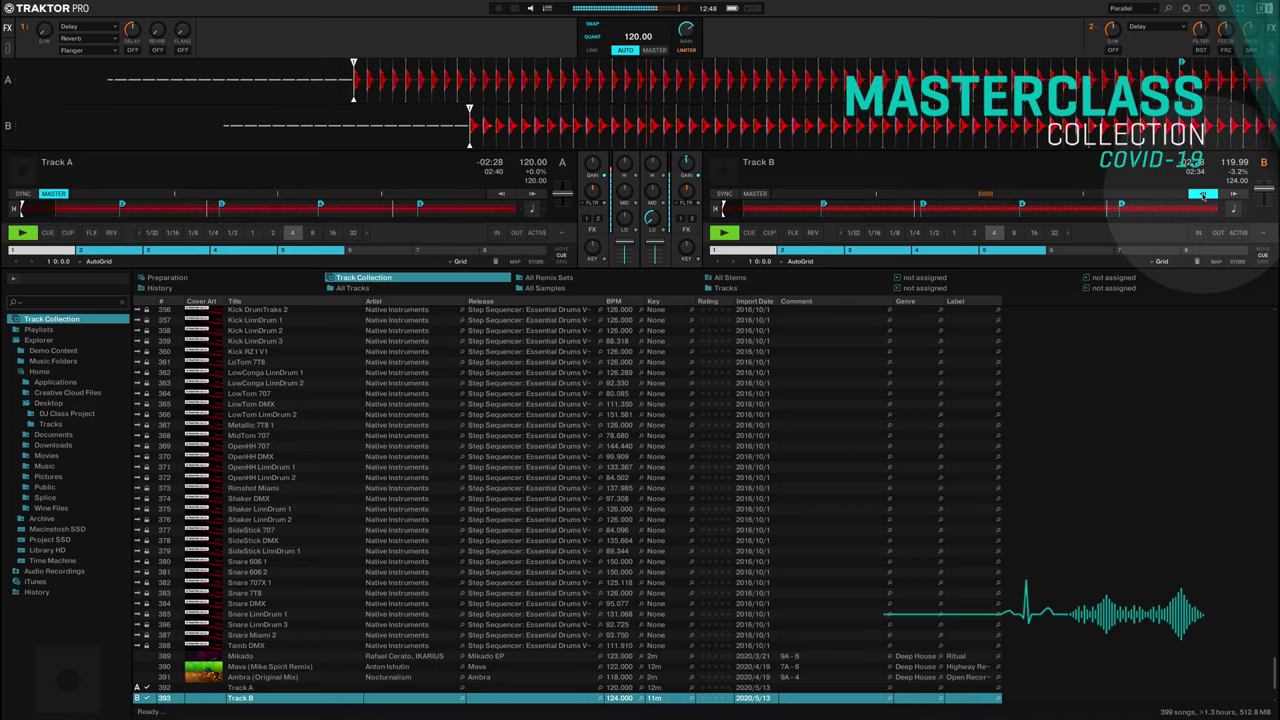
left_click(1203, 196)
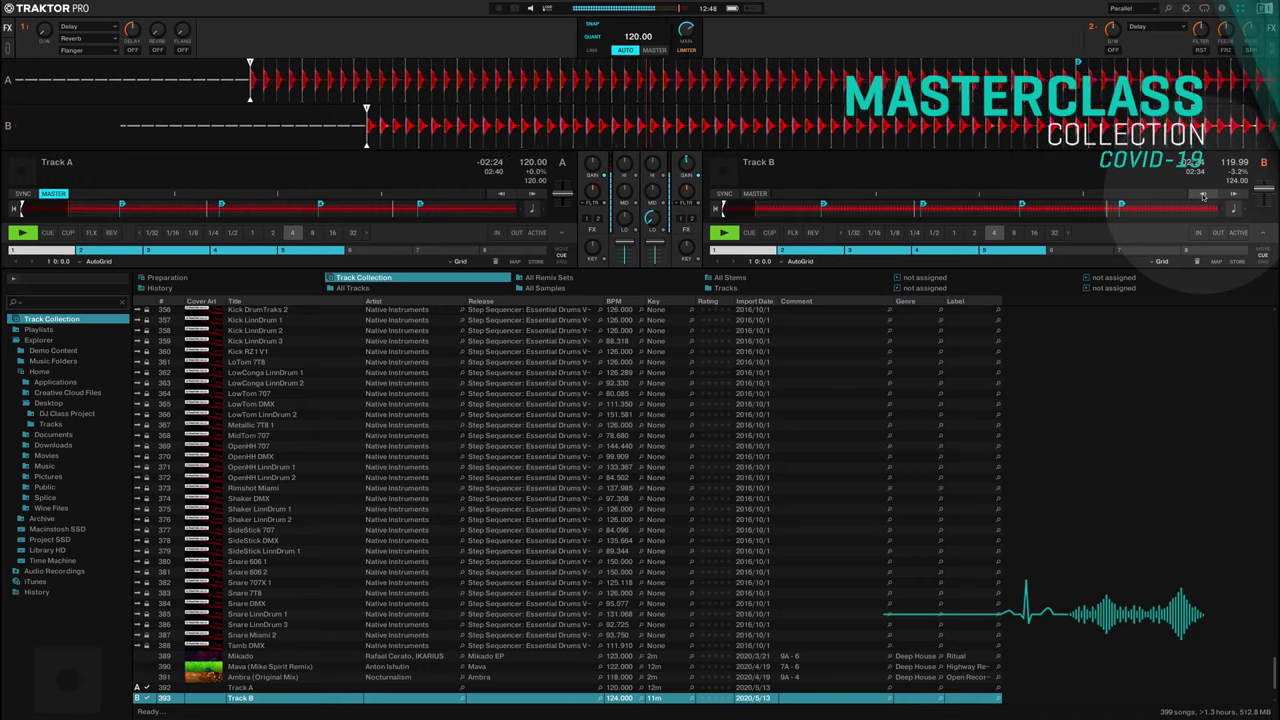
left_click(767, 117)
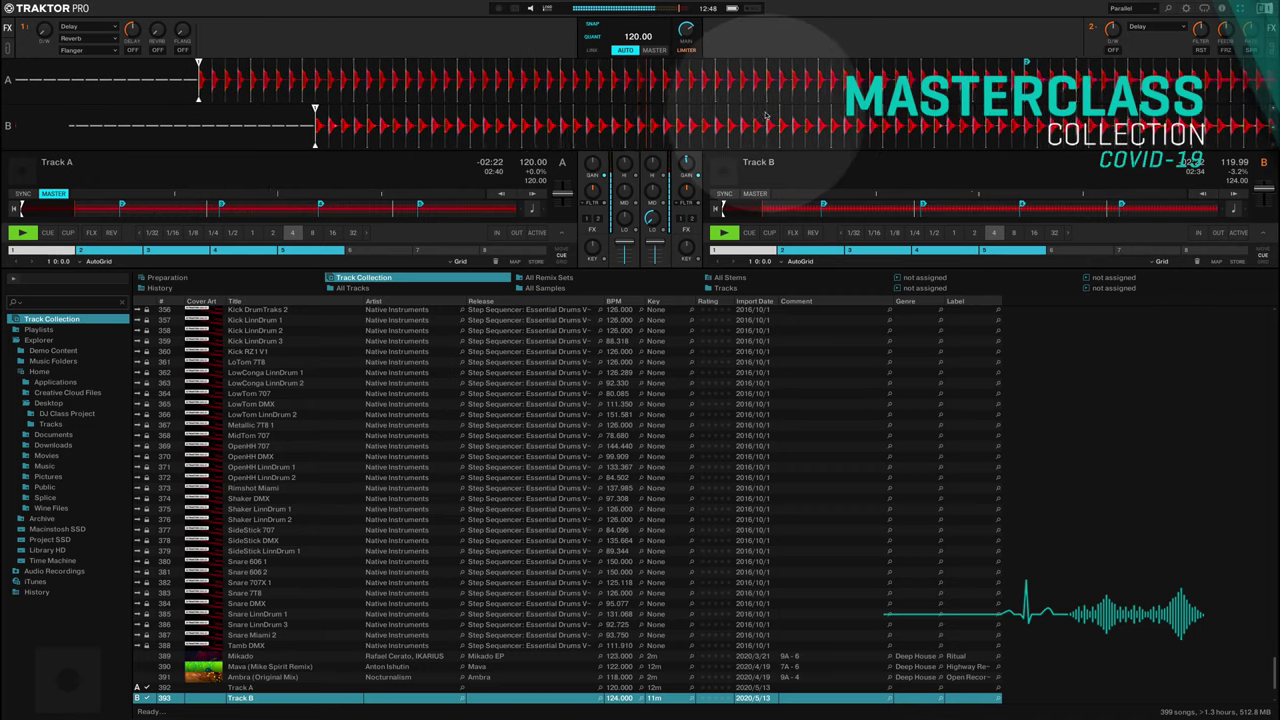
Step: Stop both decks and return Track A and Track B to their beginnings
left_click(745, 215)
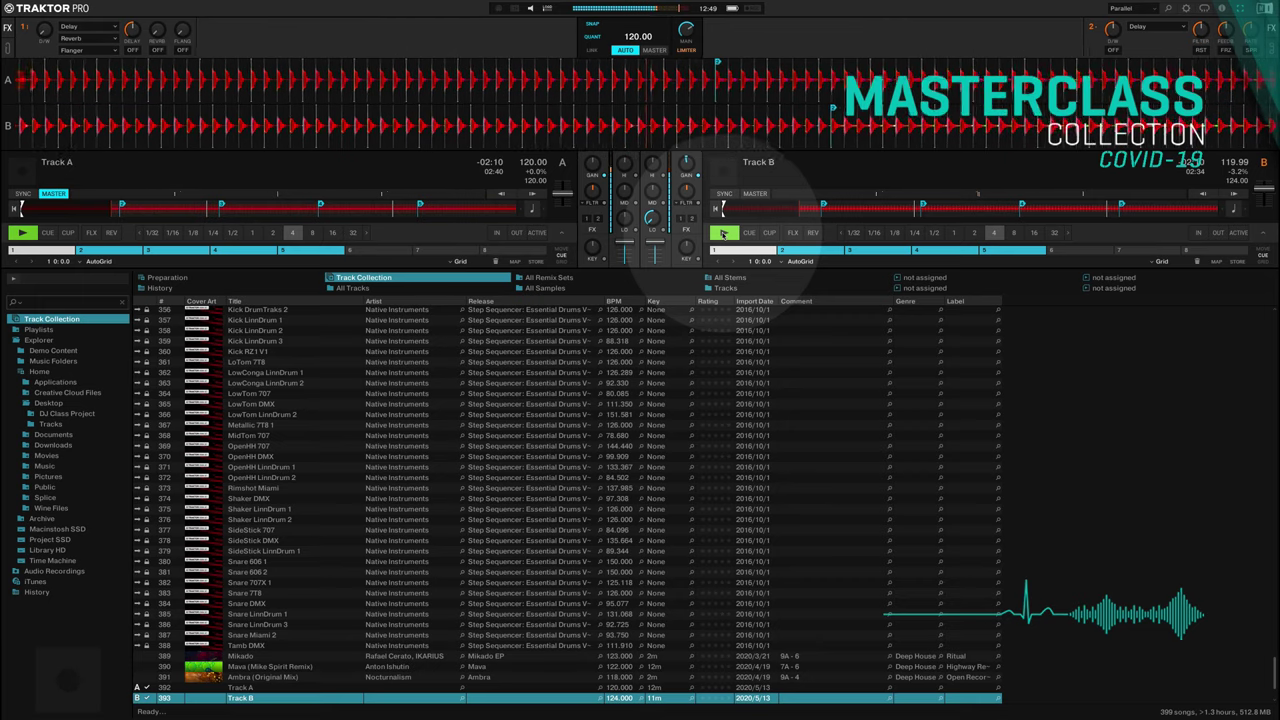
left_click(717, 233)
left_click(22, 233)
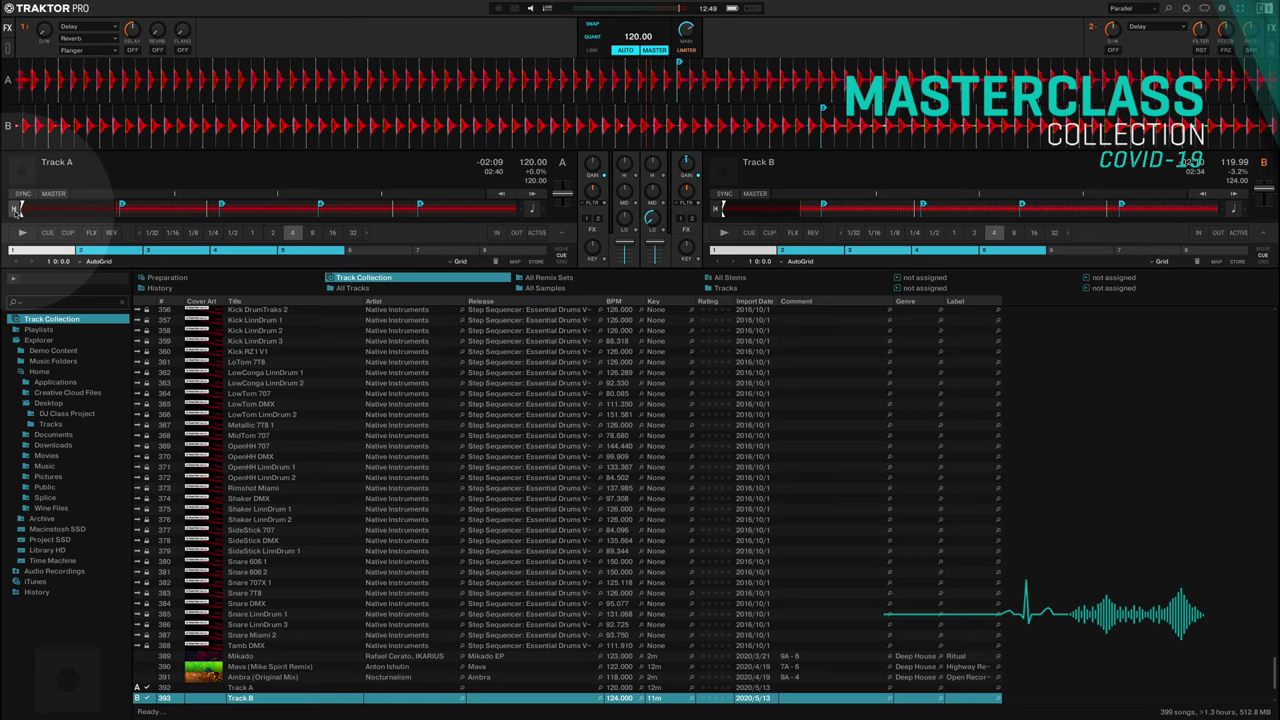
left_click(17, 208)
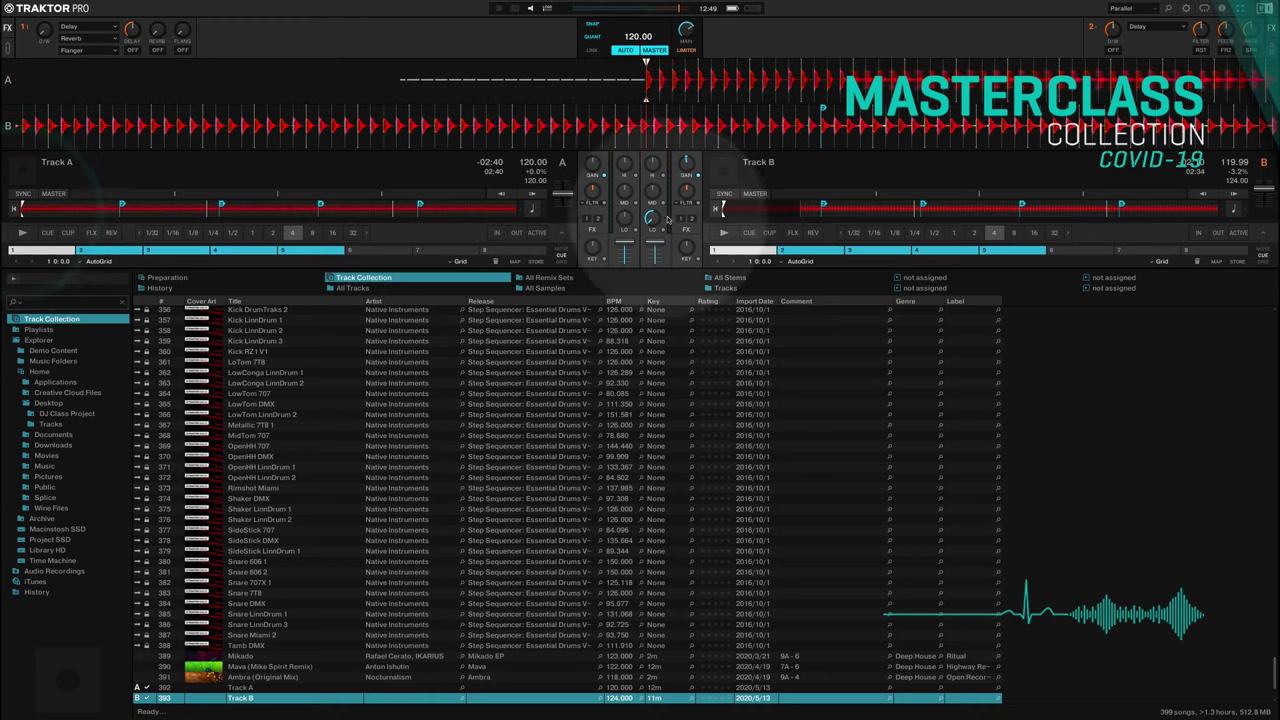
left_click(718, 210)
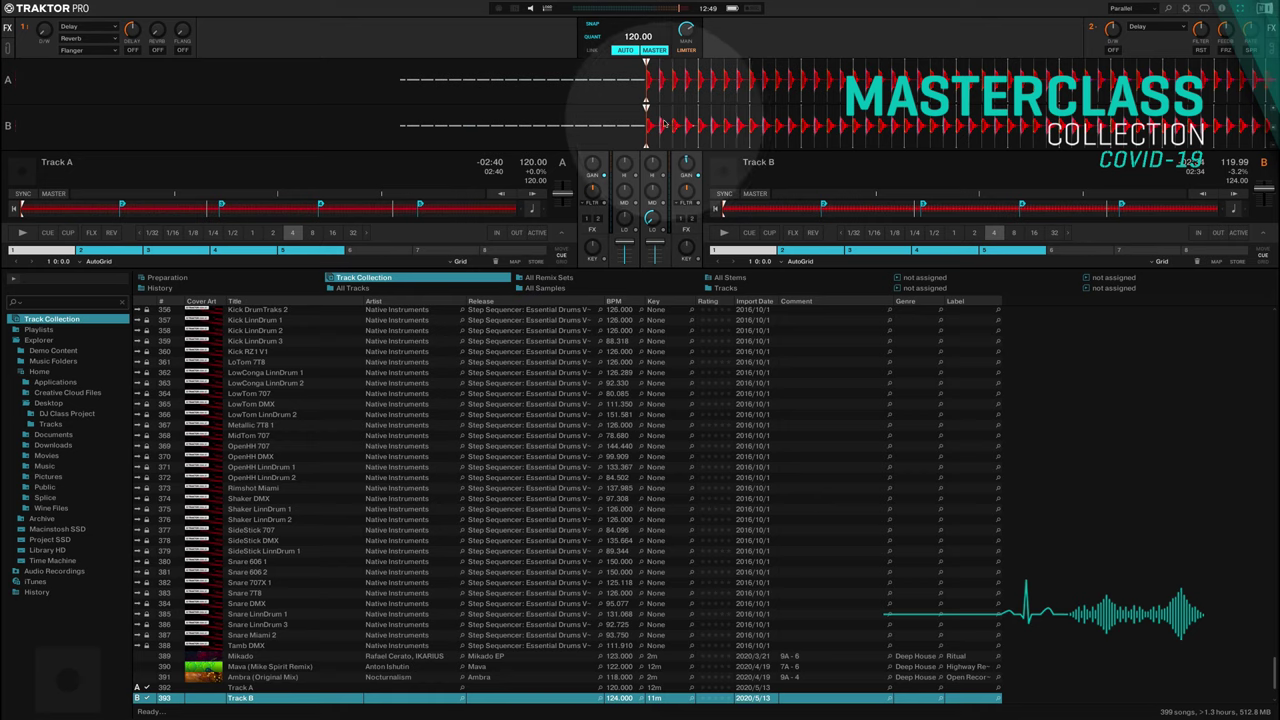
Step: Shift Track B's stopped waveform about one beat out of line with Track A and move it back to its start
mouse_move(663, 125)
left_mouse_down()
mouse_move(822, 126)
mouse_move(613, 125)
left_mouse_up()
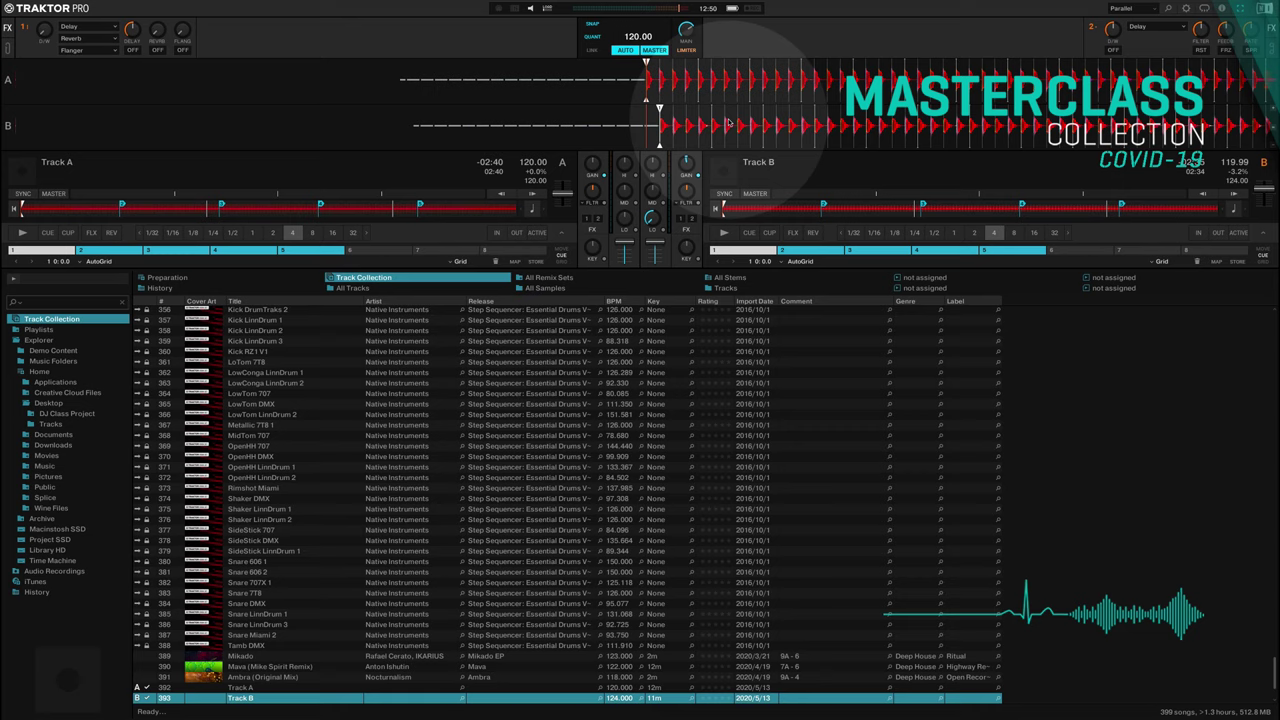
left_click_drag(741, 124, 731, 120)
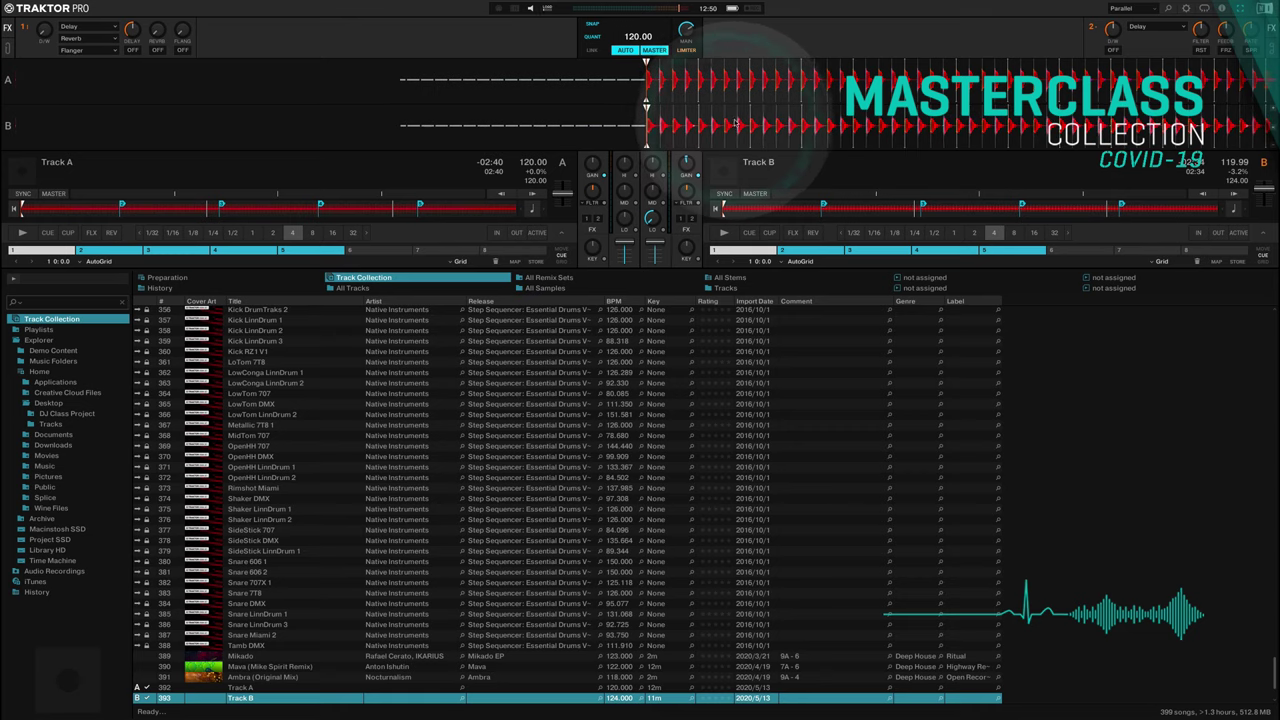
Step: Load Mava (Mike Spirit Remix) into deck A and Ambra (Original Mix) into deck B
left_click(284, 666)
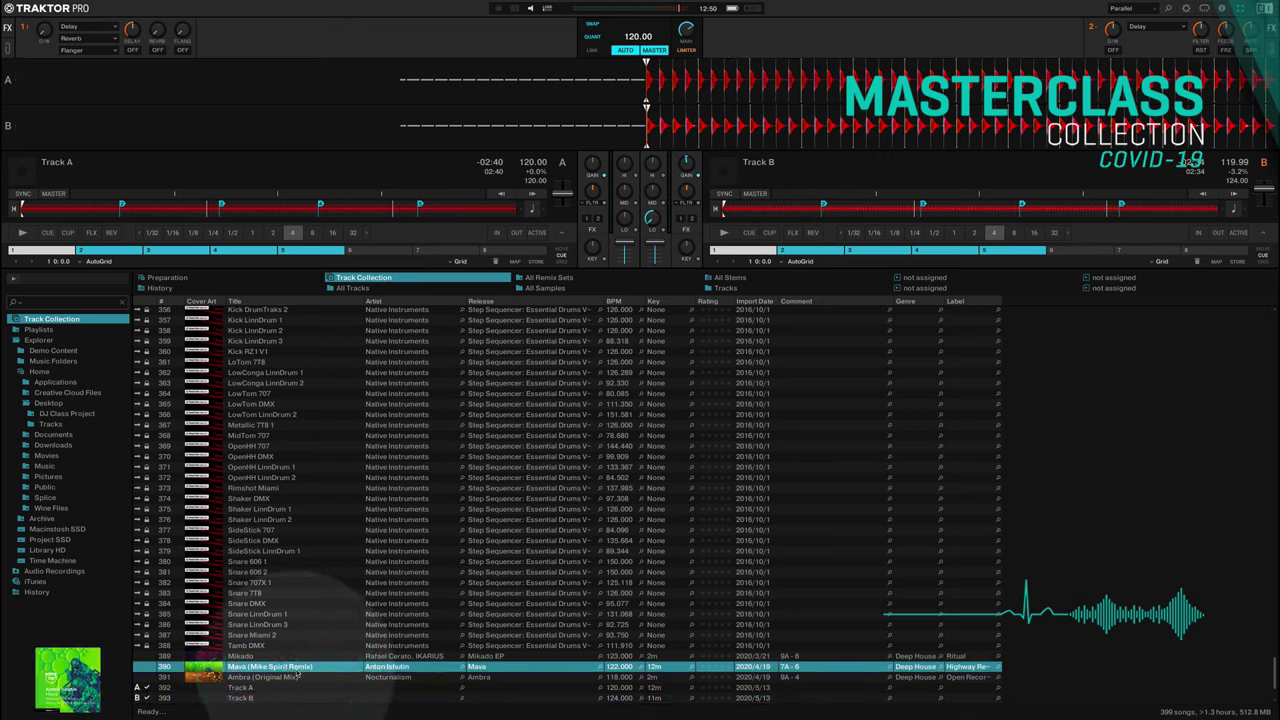
key("Left")
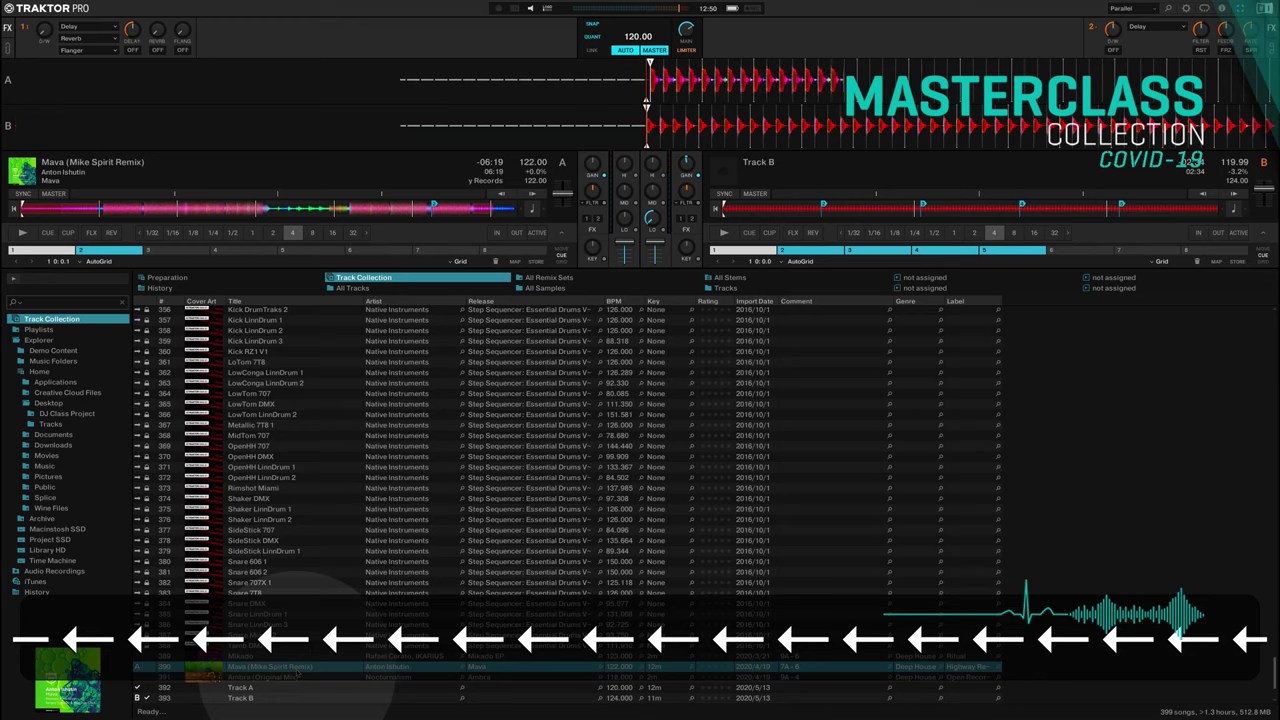
left_click(288, 677)
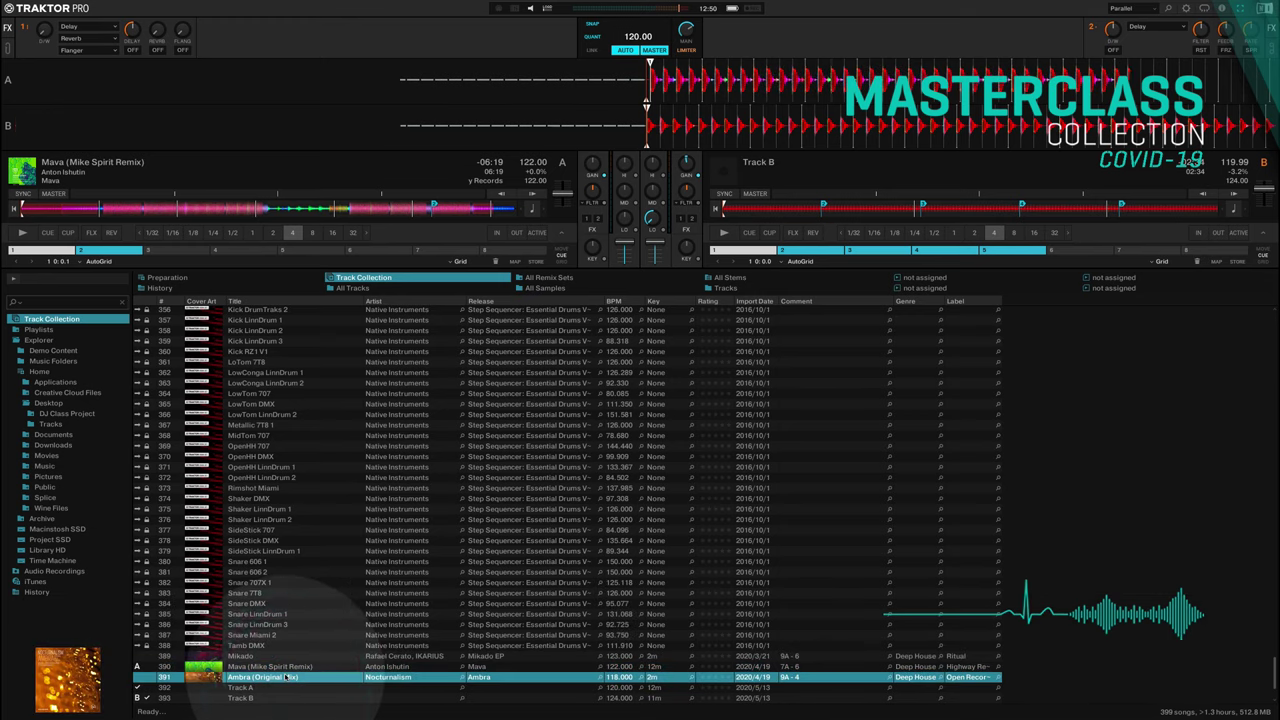
key("shift+Right")
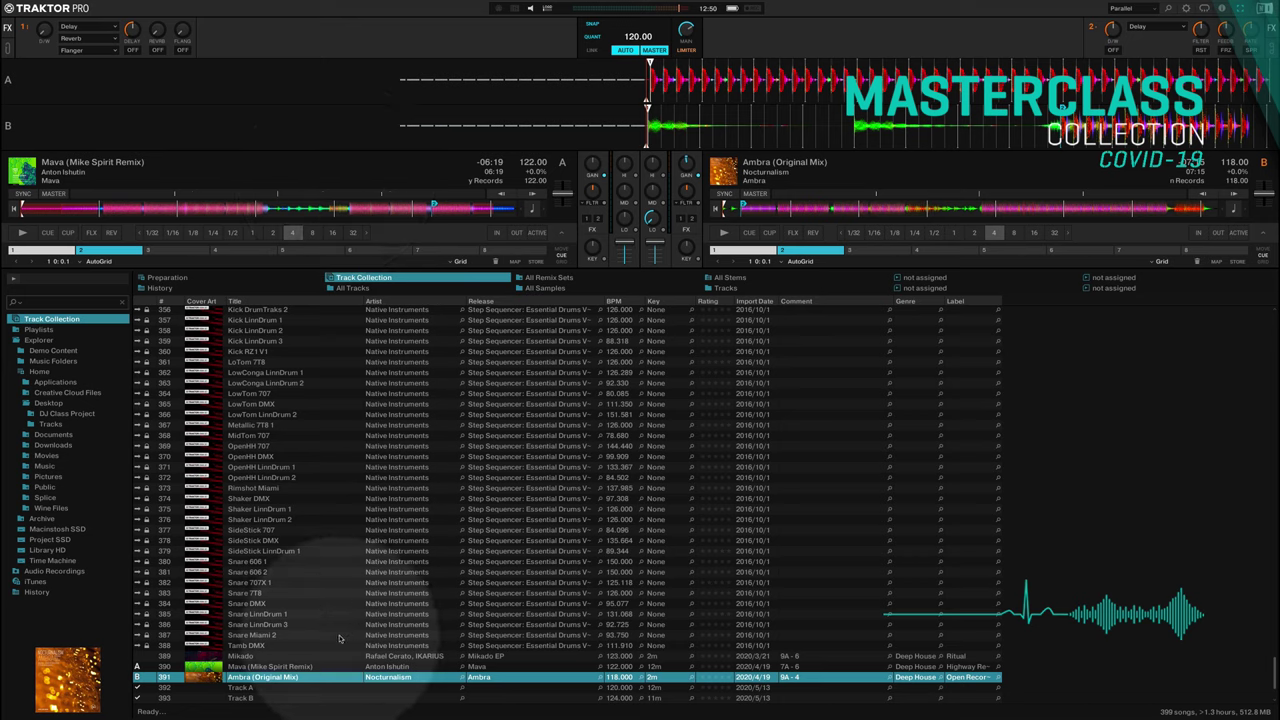
Step: Load Mikado into deck A and Mava (Mike Spirit Remix) into deck B
left_click(290, 655)
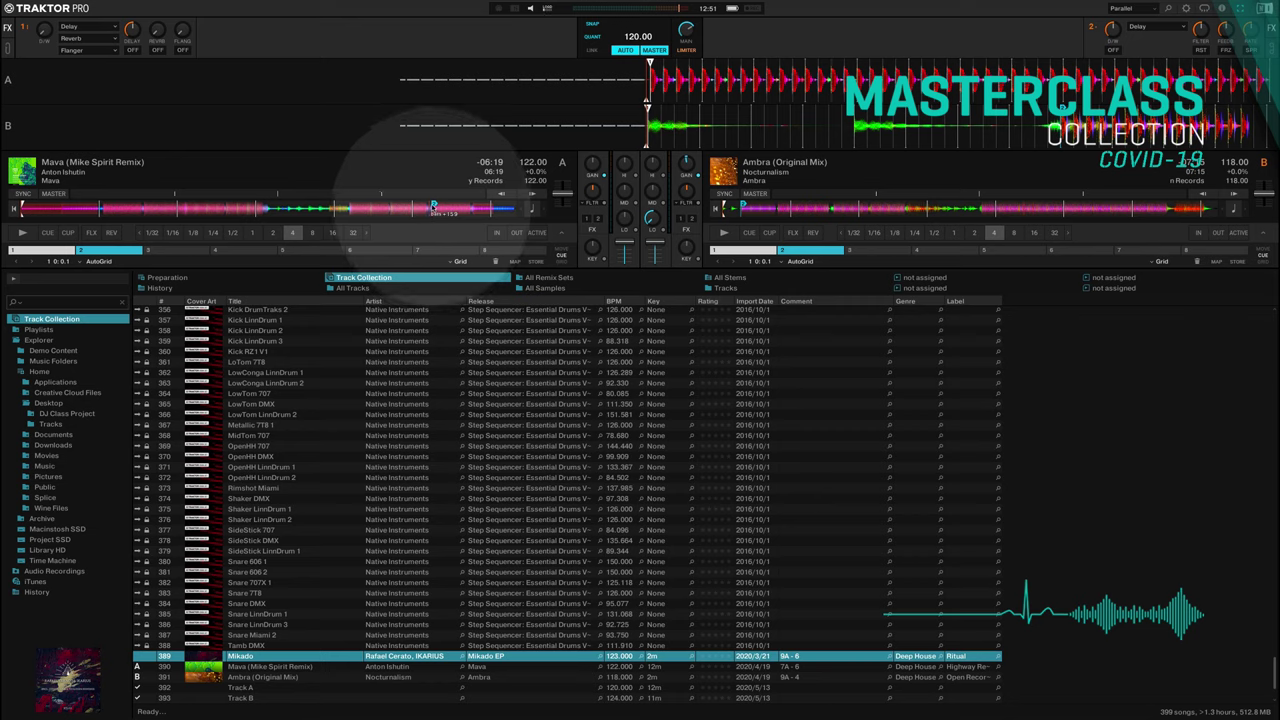
left_click_drag(270, 657, 314, 206)
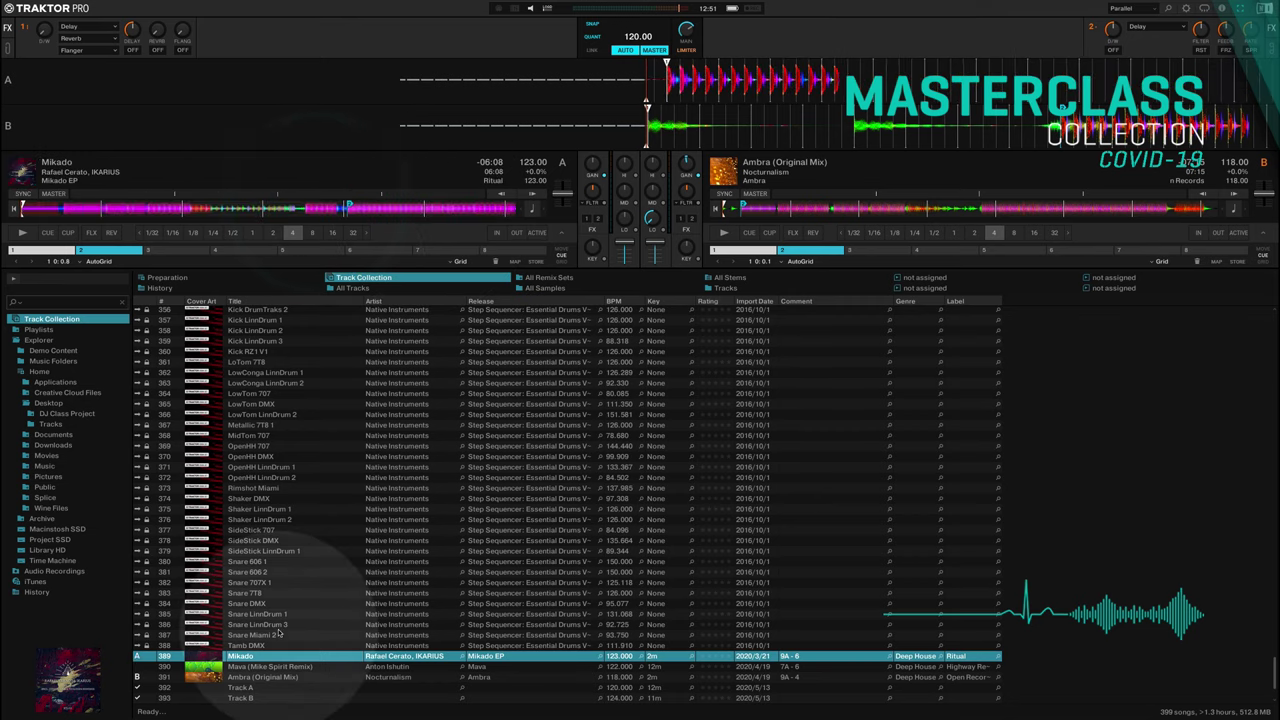
left_click_drag(272, 668, 884, 204)
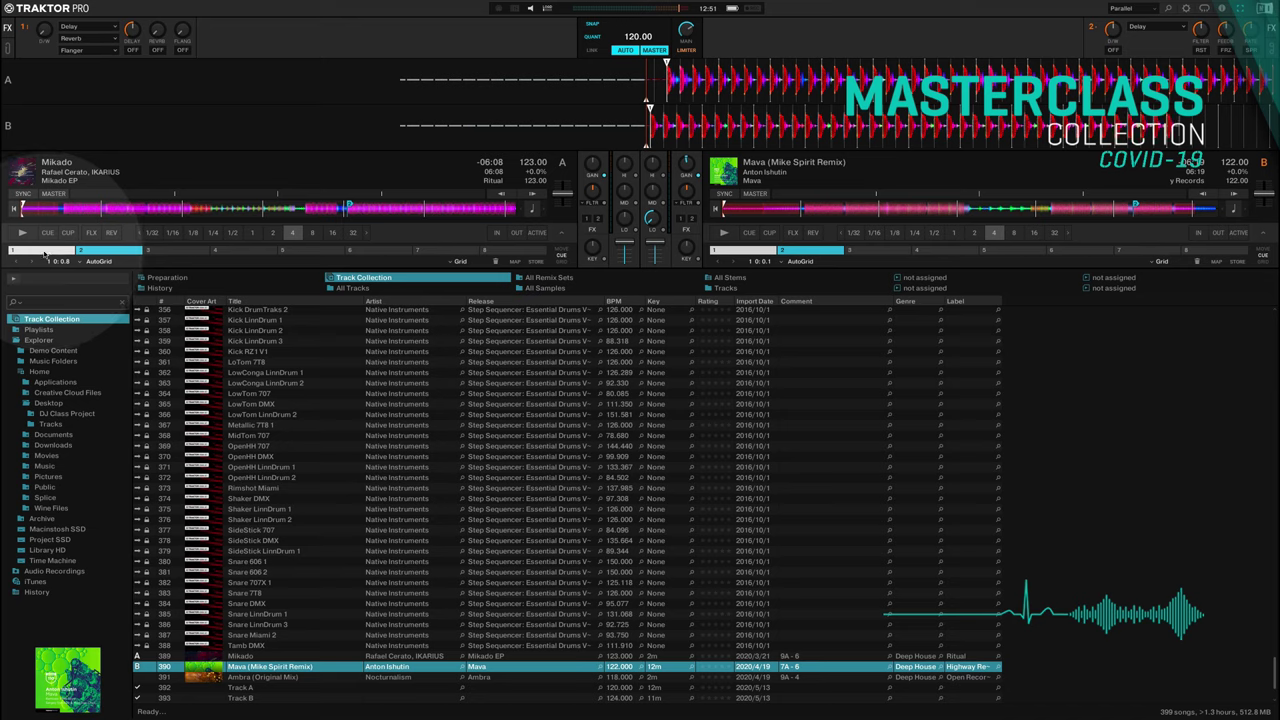
Step: Set Mikado to its first hotcue on deck A and start playing it from there
left_click(22, 232)
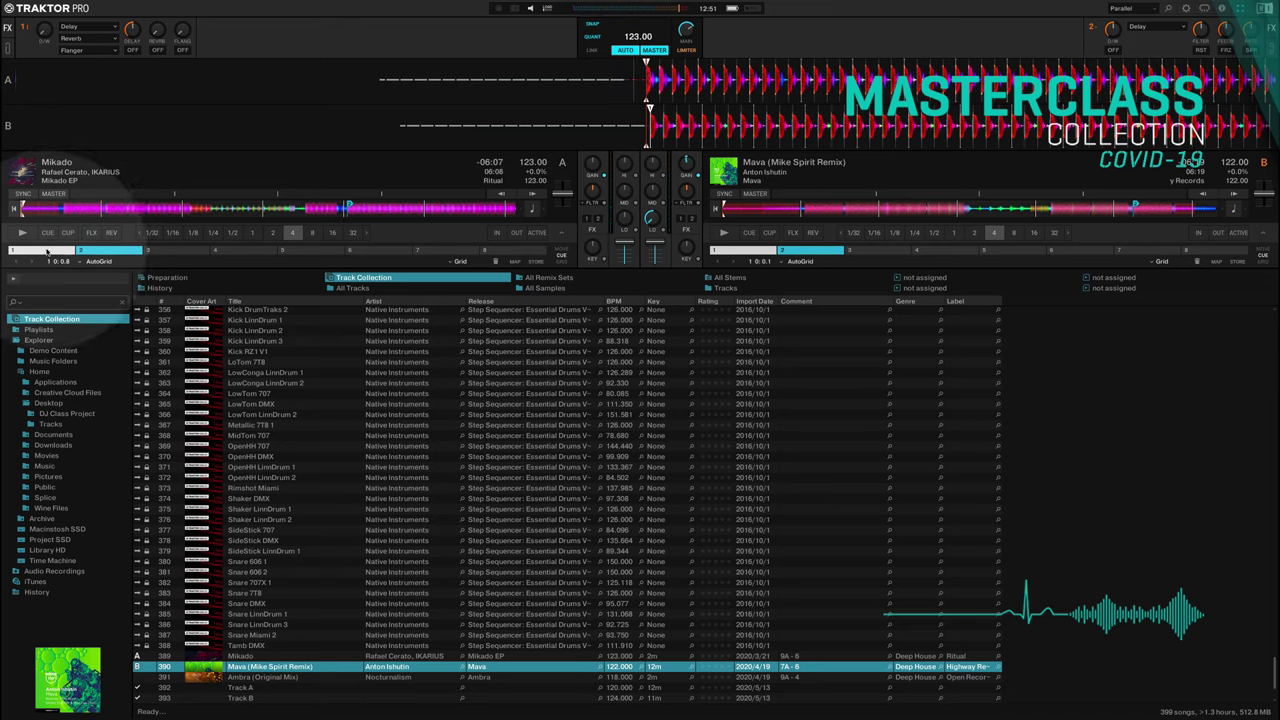
left_click(44, 237)
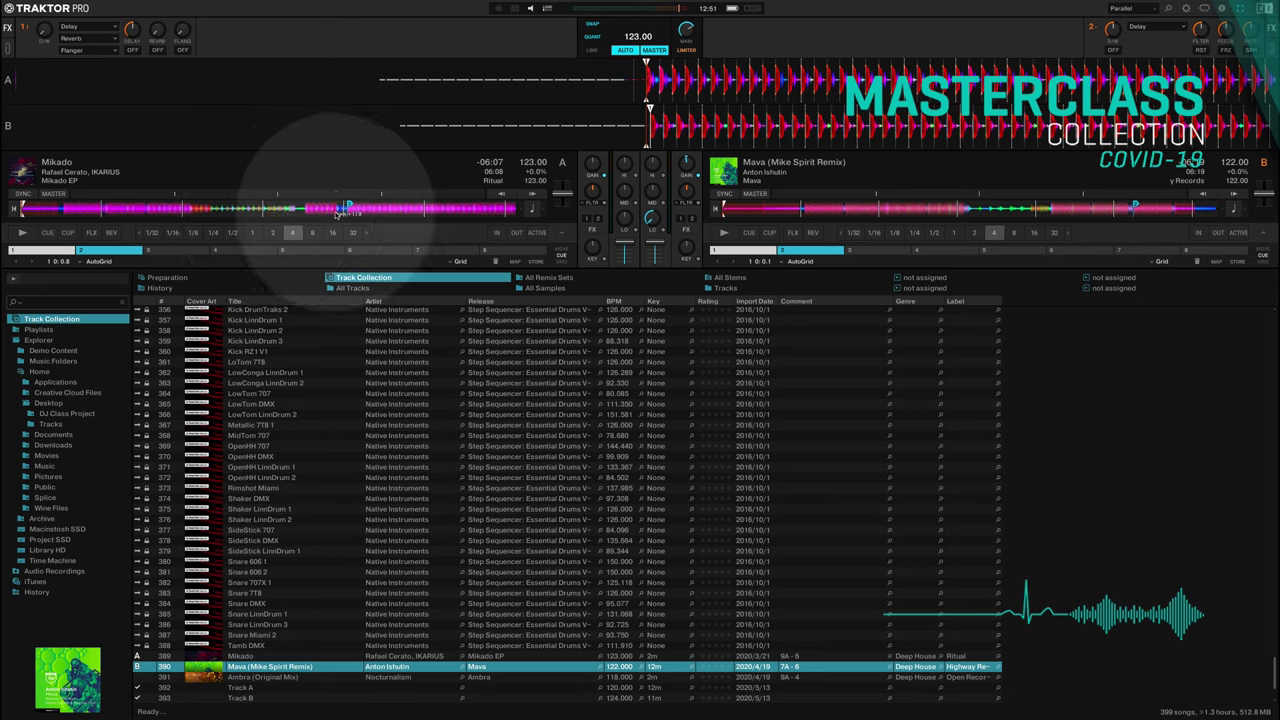
left_click(20, 233)
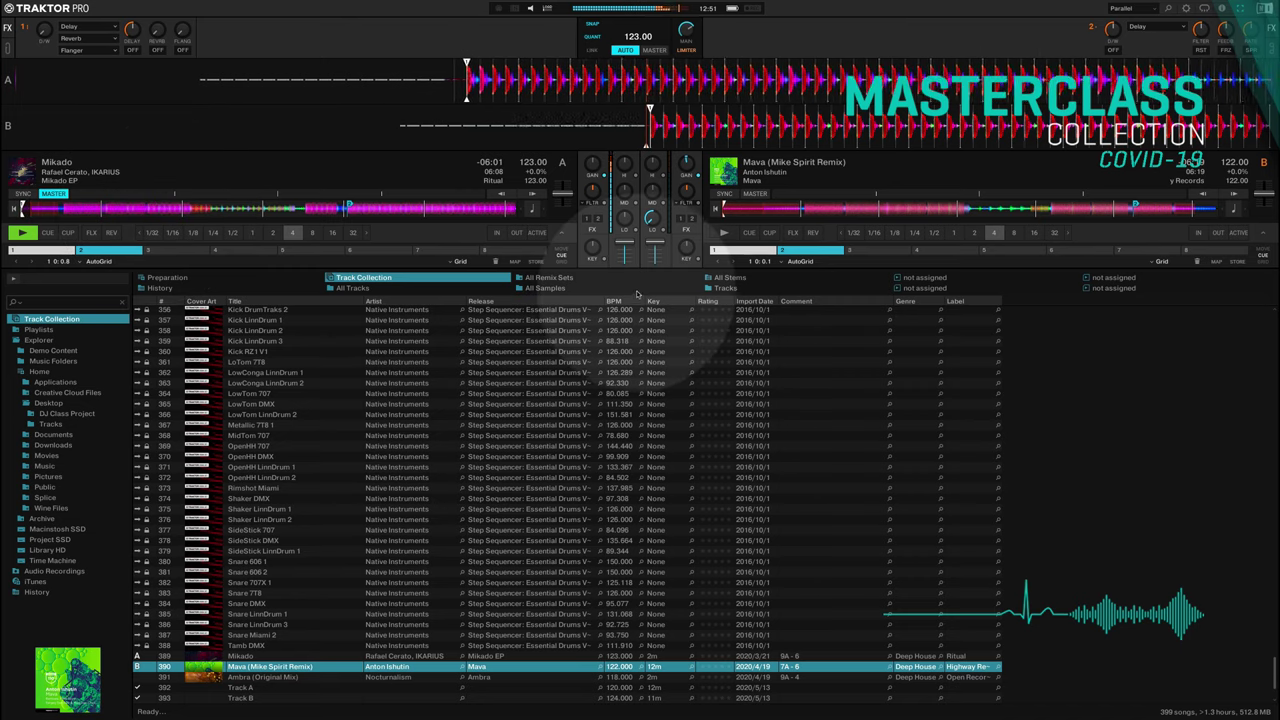
Step: Lower deck B's volume fader all the way while Mikado plays, keeping deck B's low EQ at -100%
left_click(600, 320)
left_click_drag(657, 243, 657, 262)
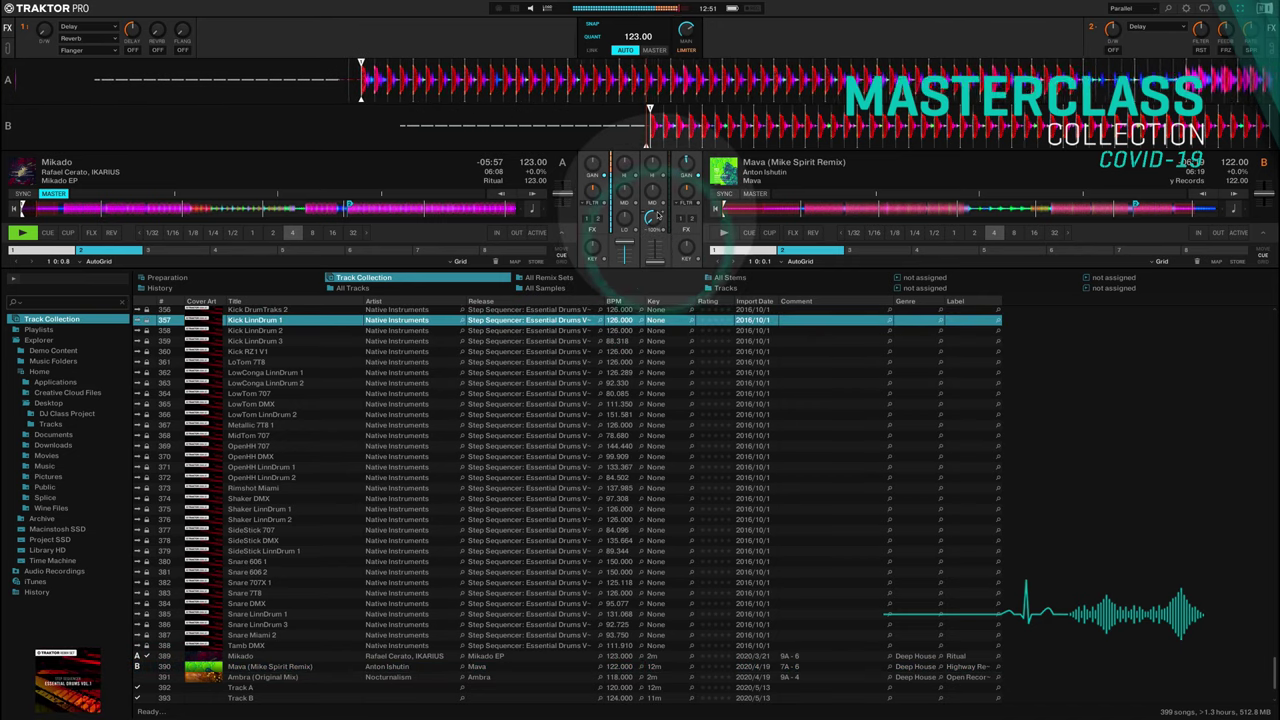
left_click(645, 232)
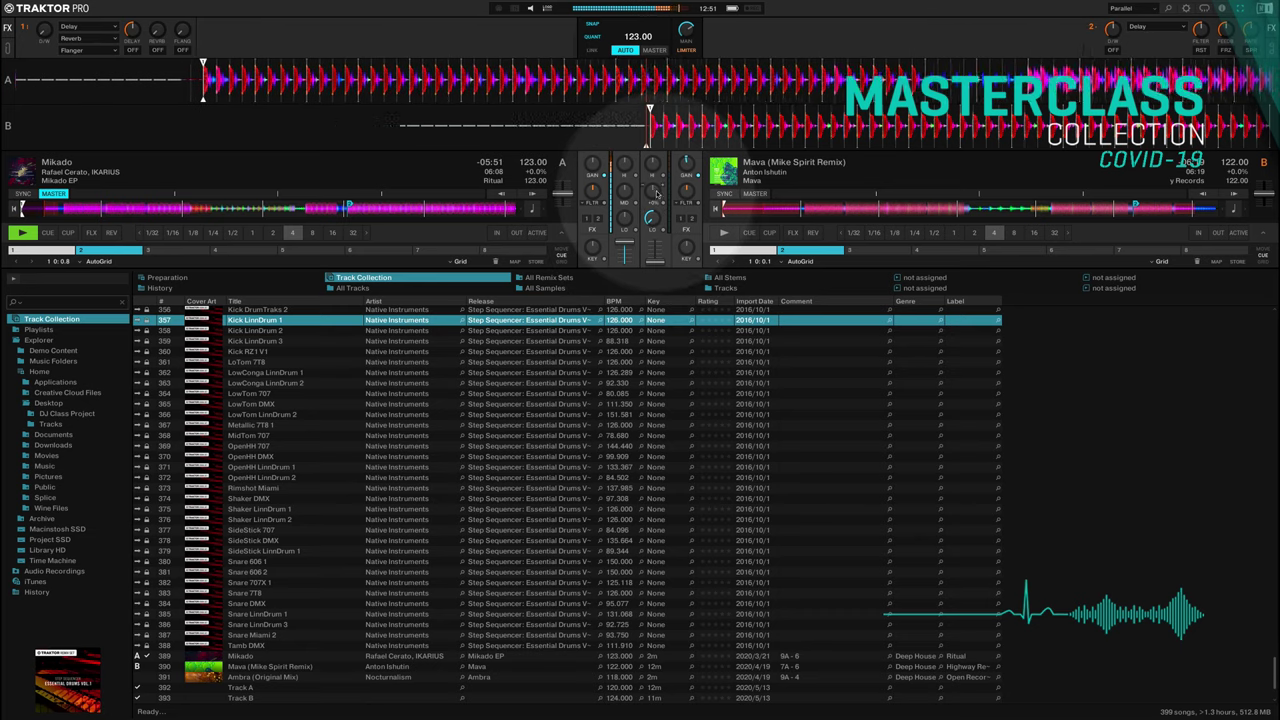
Step: Turn deck B's mid EQ down partway and briefly adjust its gain, returning the gain to centre, before Mava starts
left_click(651, 189)
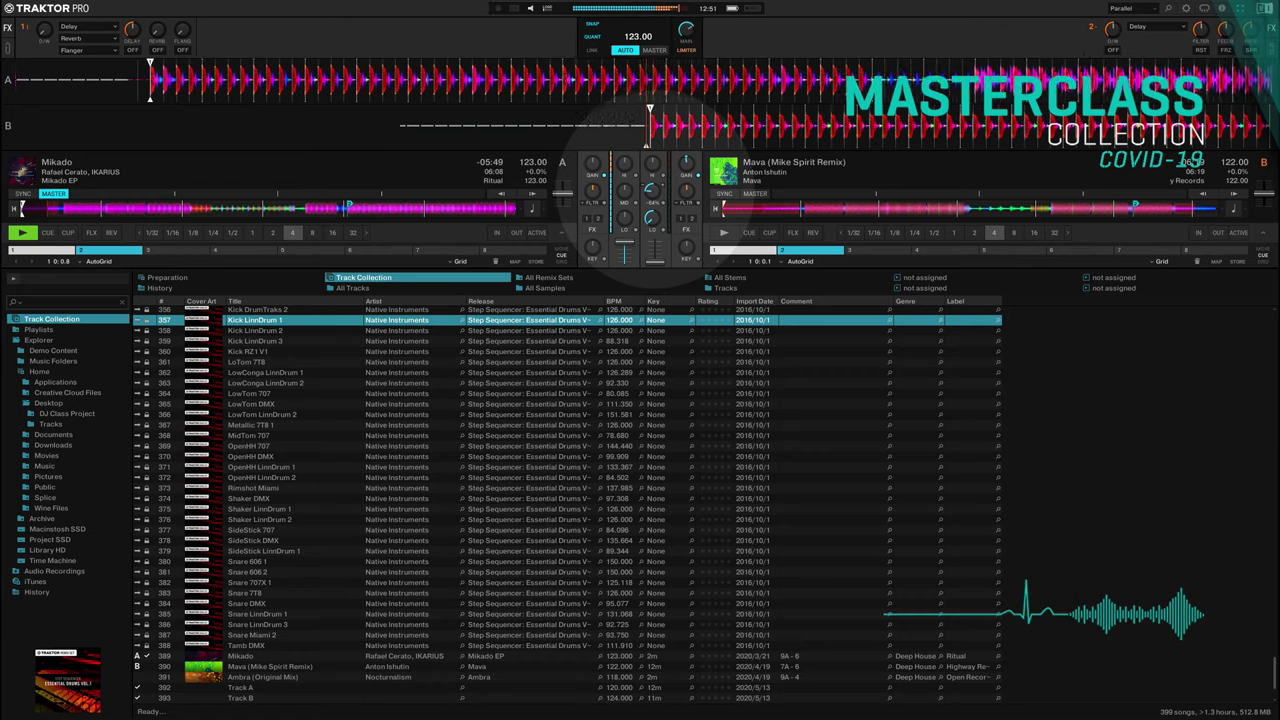
left_click(654, 189)
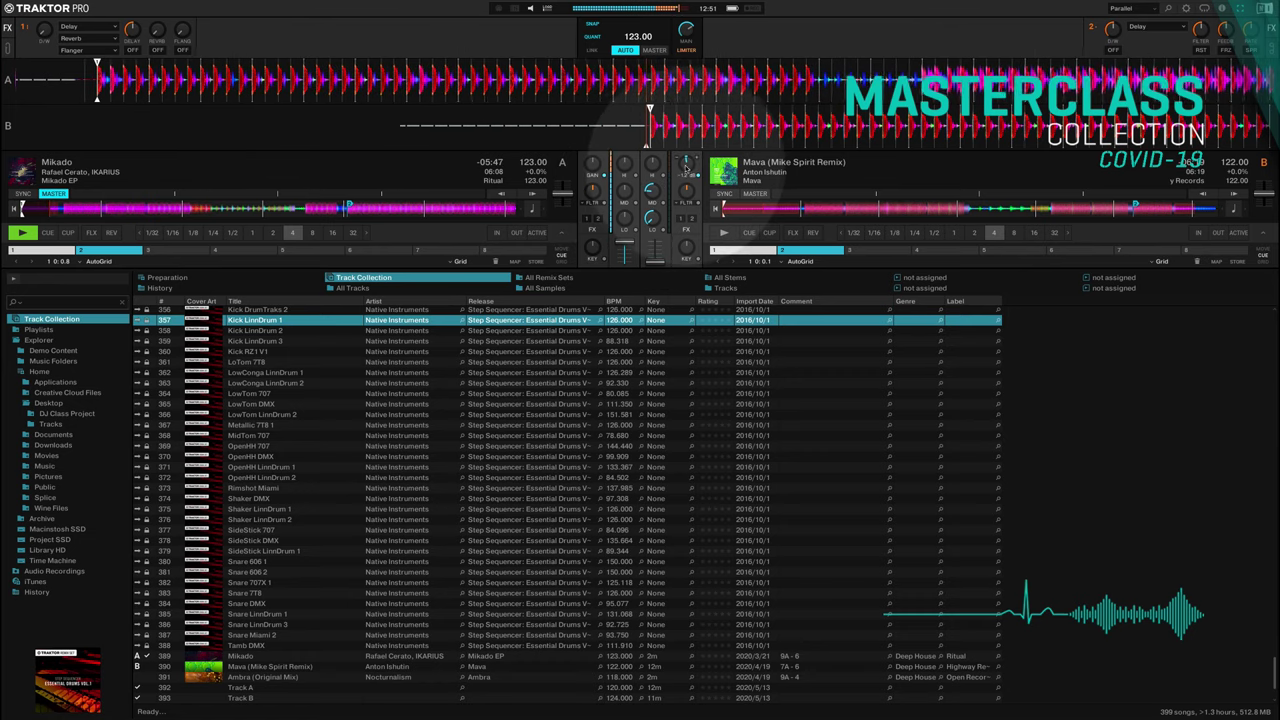
left_click(686, 168)
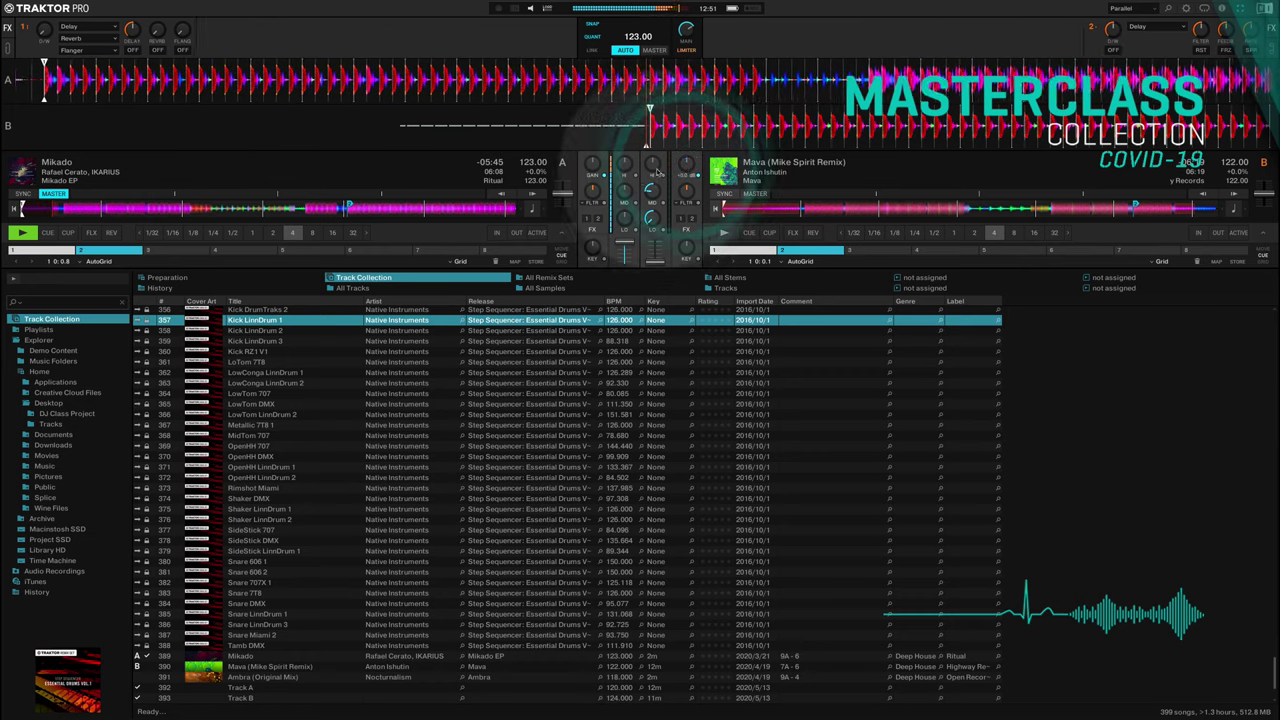
left_click(686, 166)
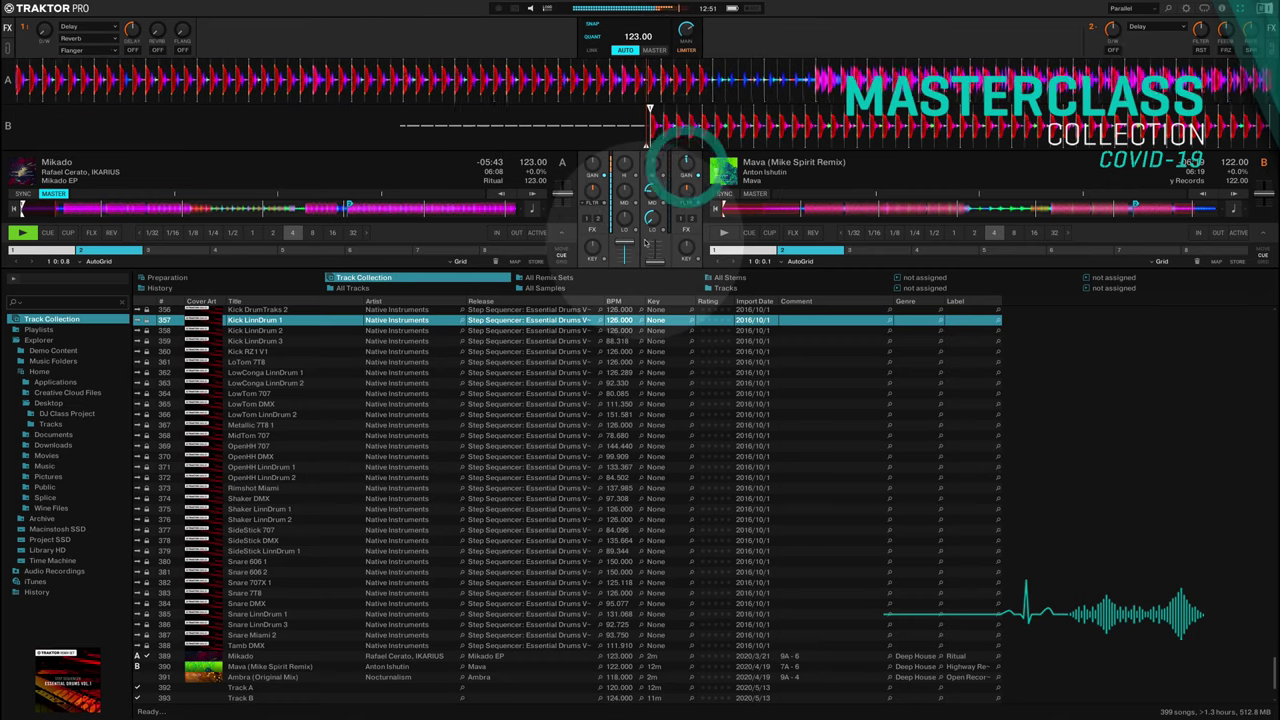
Step: Skip Mikado ahead on deck A to its breakdown and on to the section just after it
left_click(983, 263)
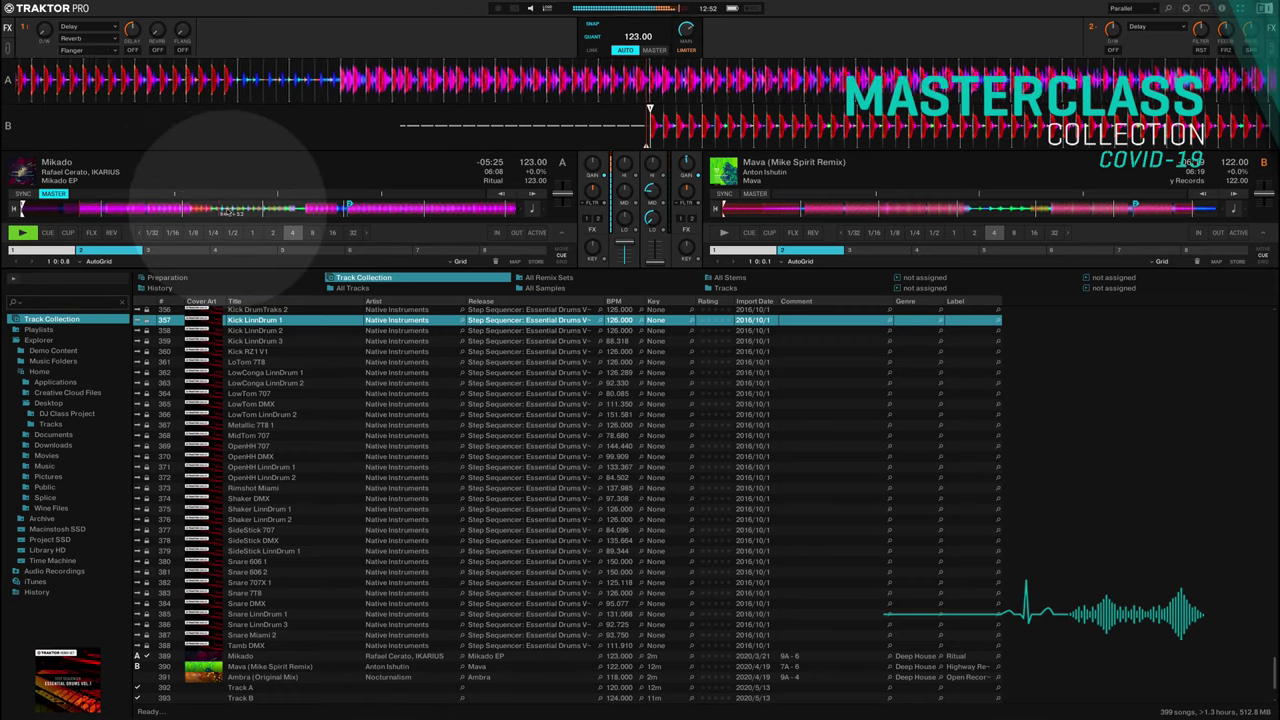
left_click(225, 208)
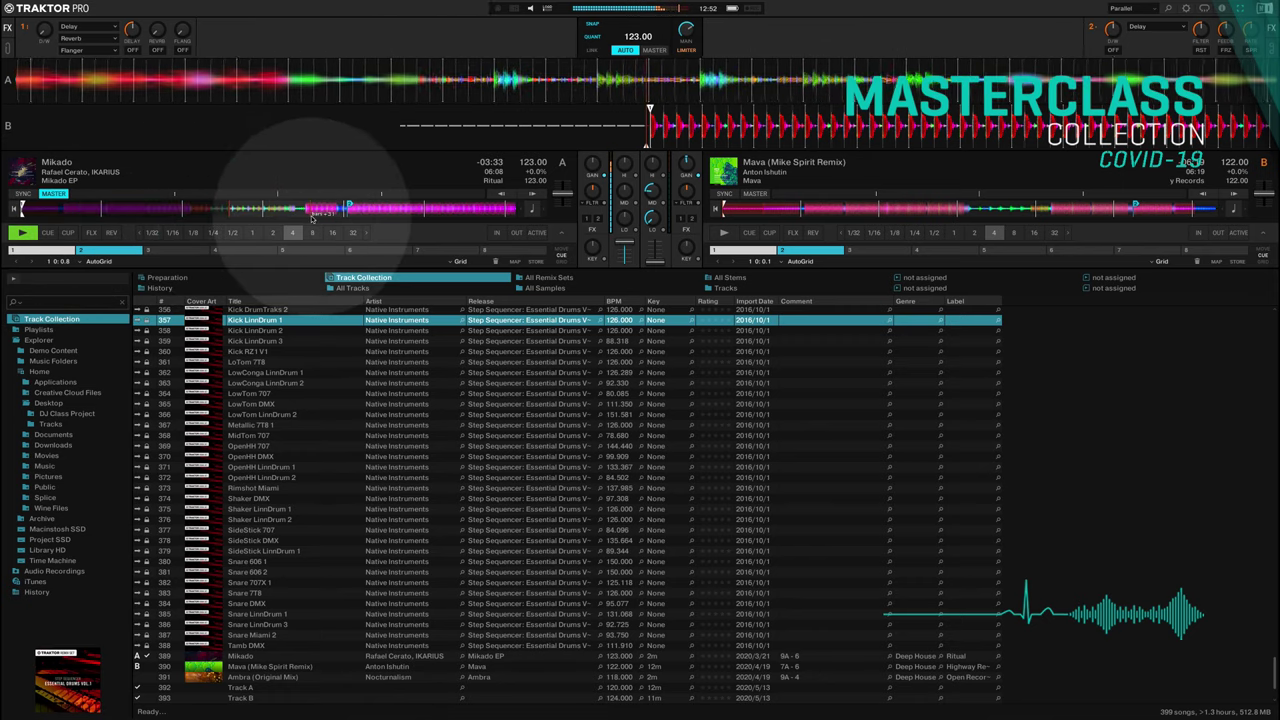
left_click(296, 212)
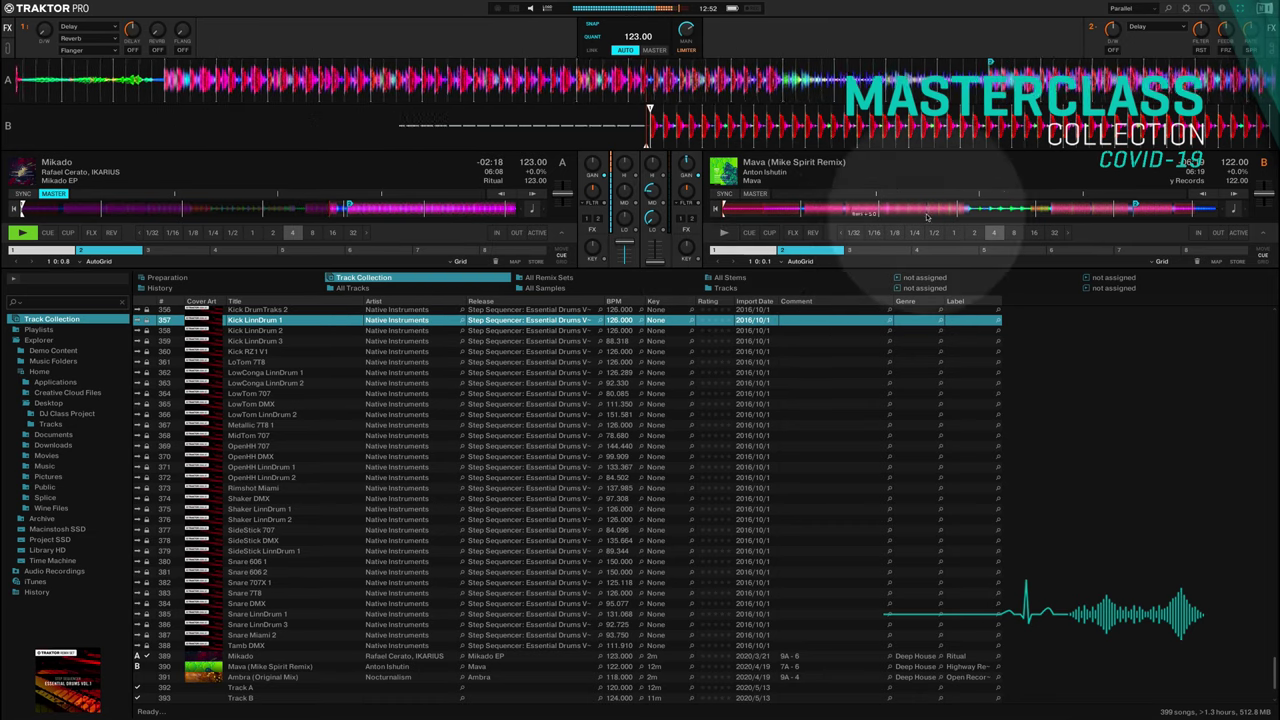
Step: Set deck B's tempo to 123.03 BPM and start Mava in time with Mikado's phrase
left_click_drag(1263, 193, 1263, 210)
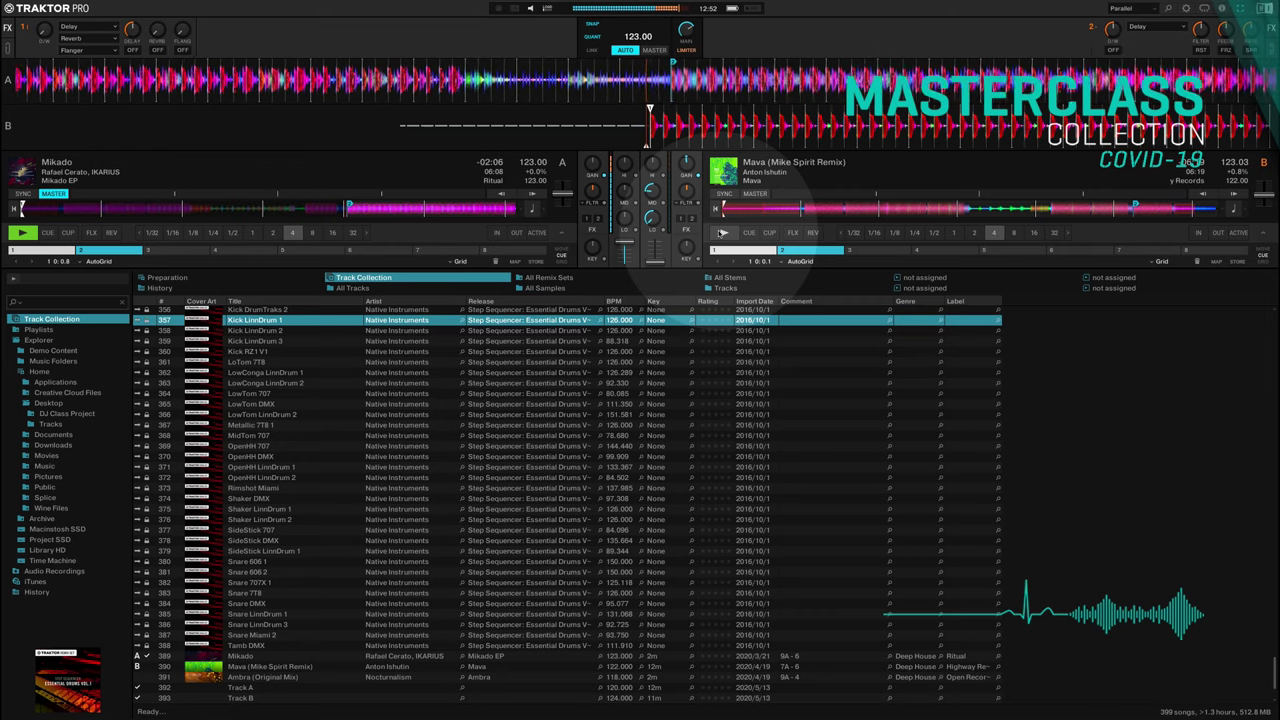
left_click(722, 233)
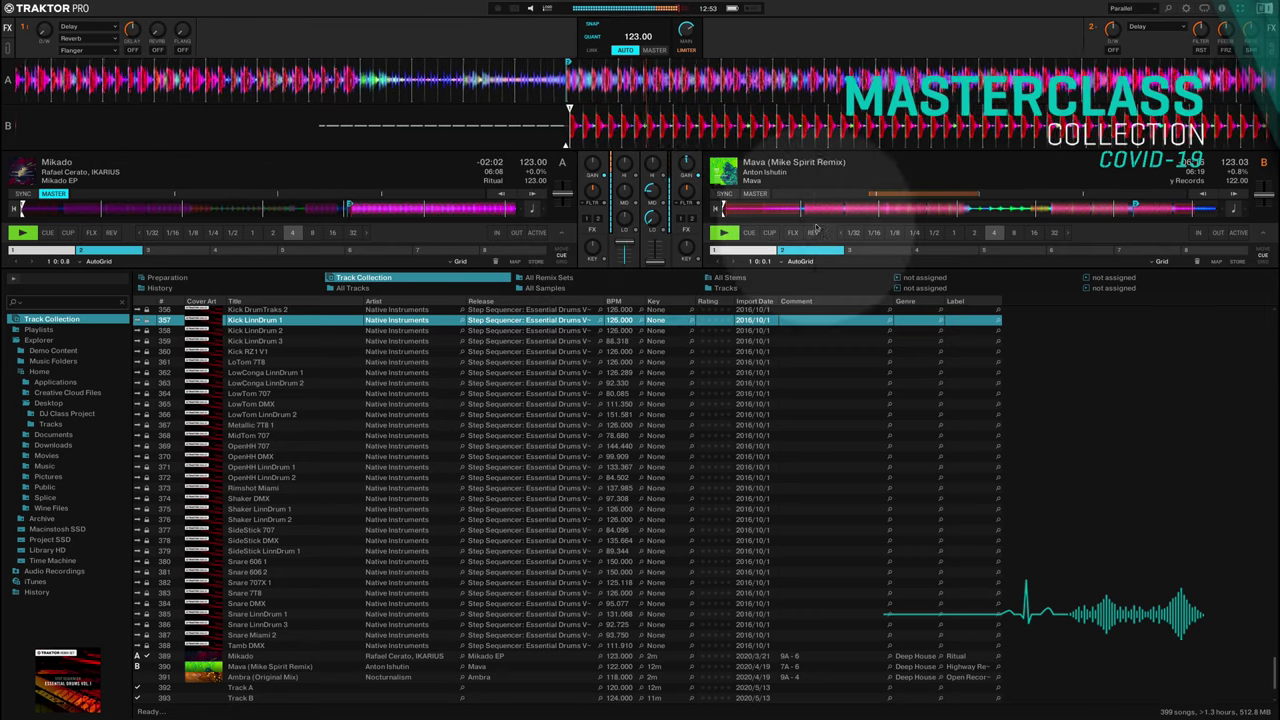
Step: Nudge Mava forward on deck B repeatedly until its beats align with Mikado's
left_click(1228, 193)
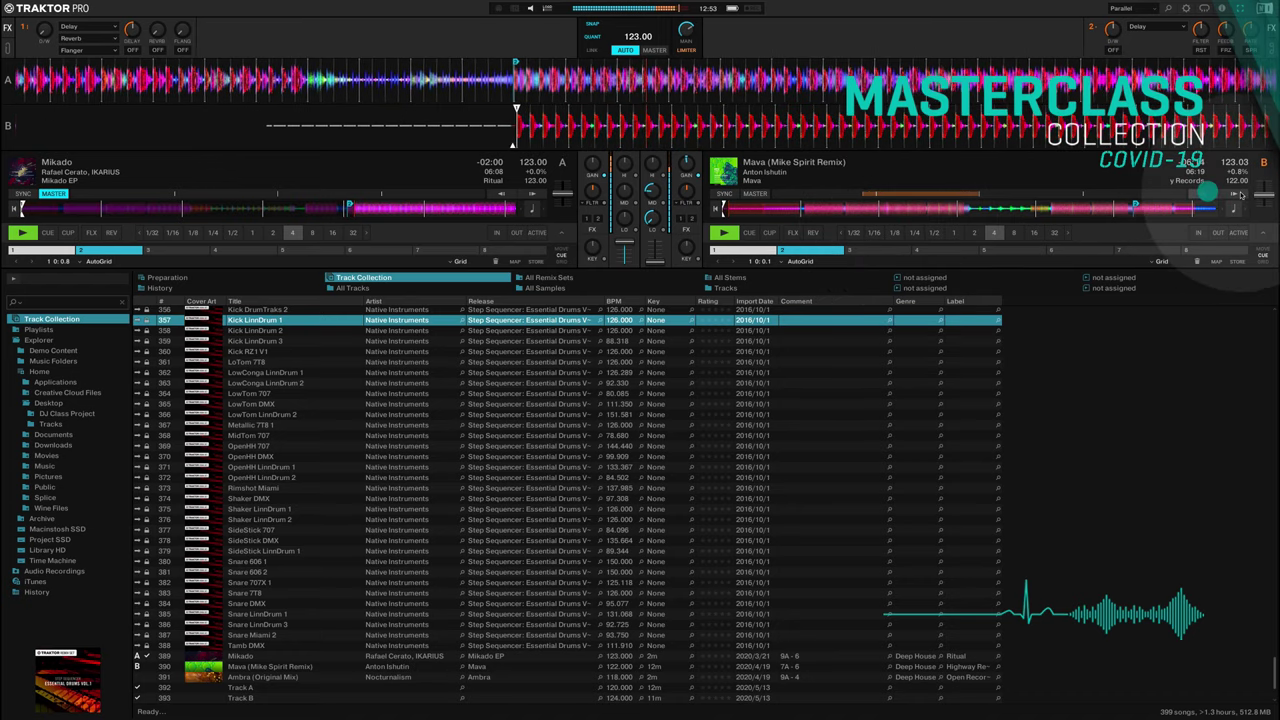
left_click(1228, 193)
left_click(1230, 193)
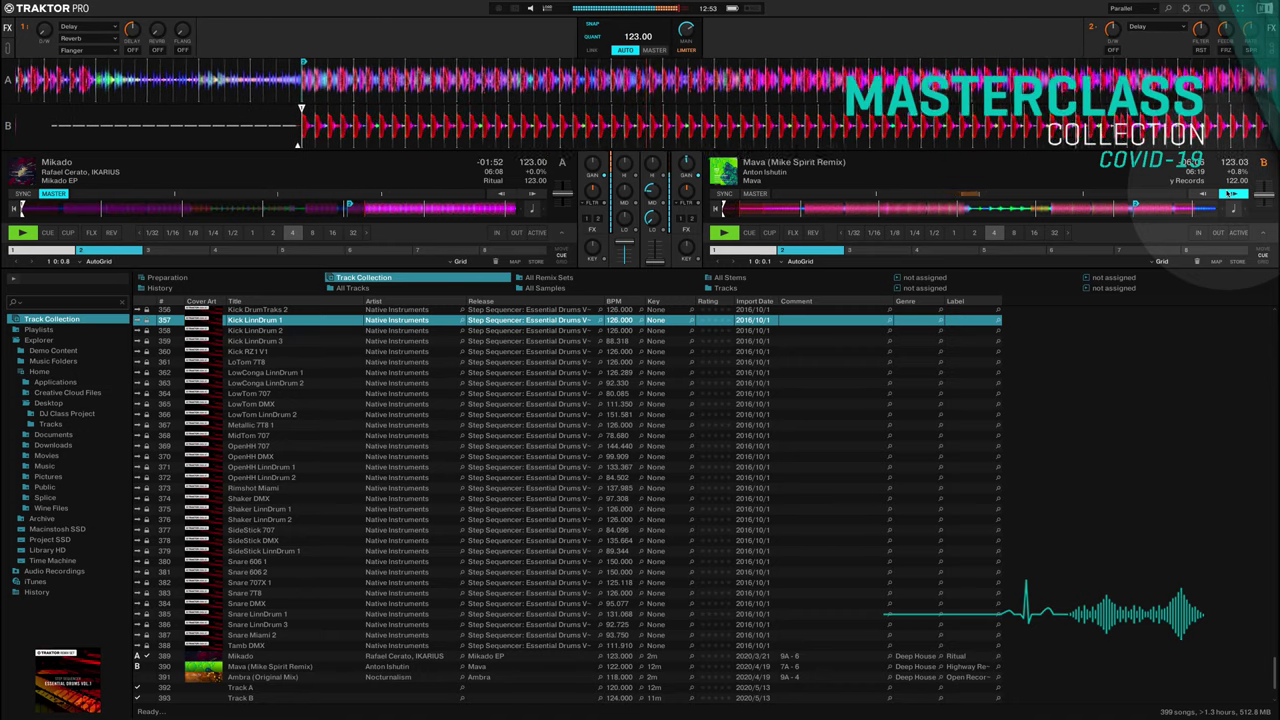
left_click(1228, 193)
left_click(1228, 193)
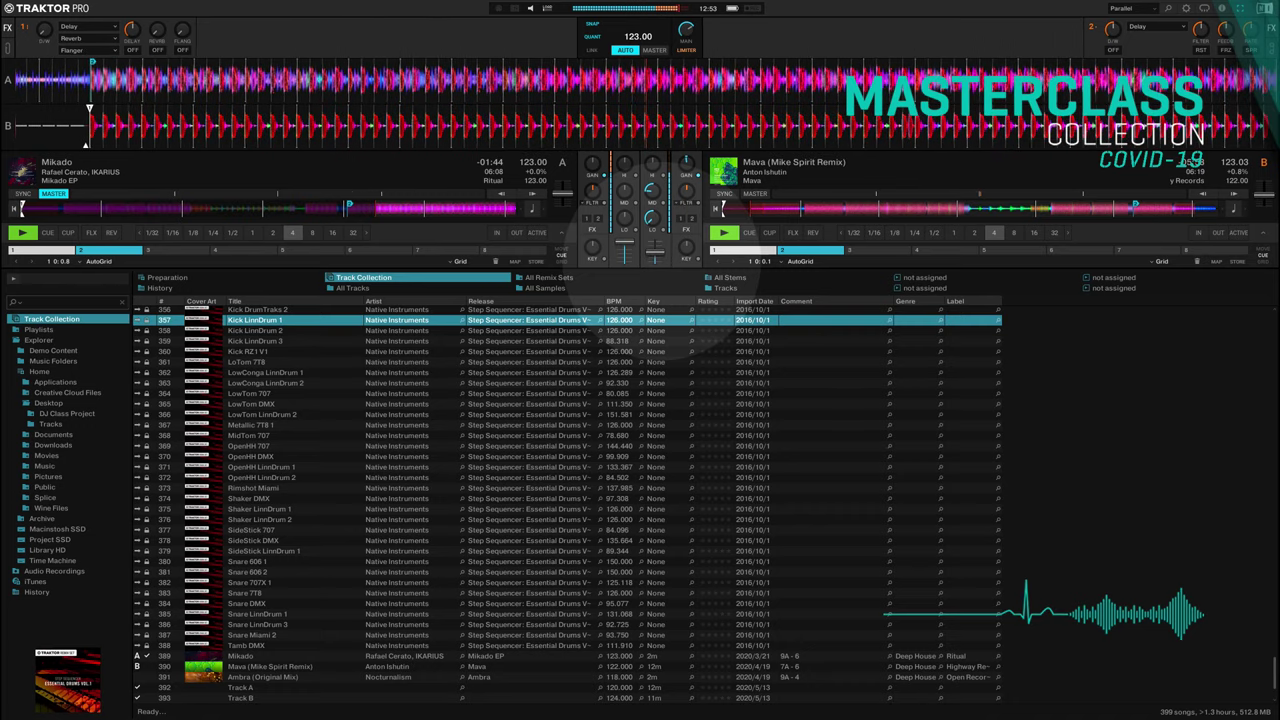
Step: Raise deck B's volume fader level with deck A's and return its mid EQ to centre, keeping its bass cut
left_click(660, 259)
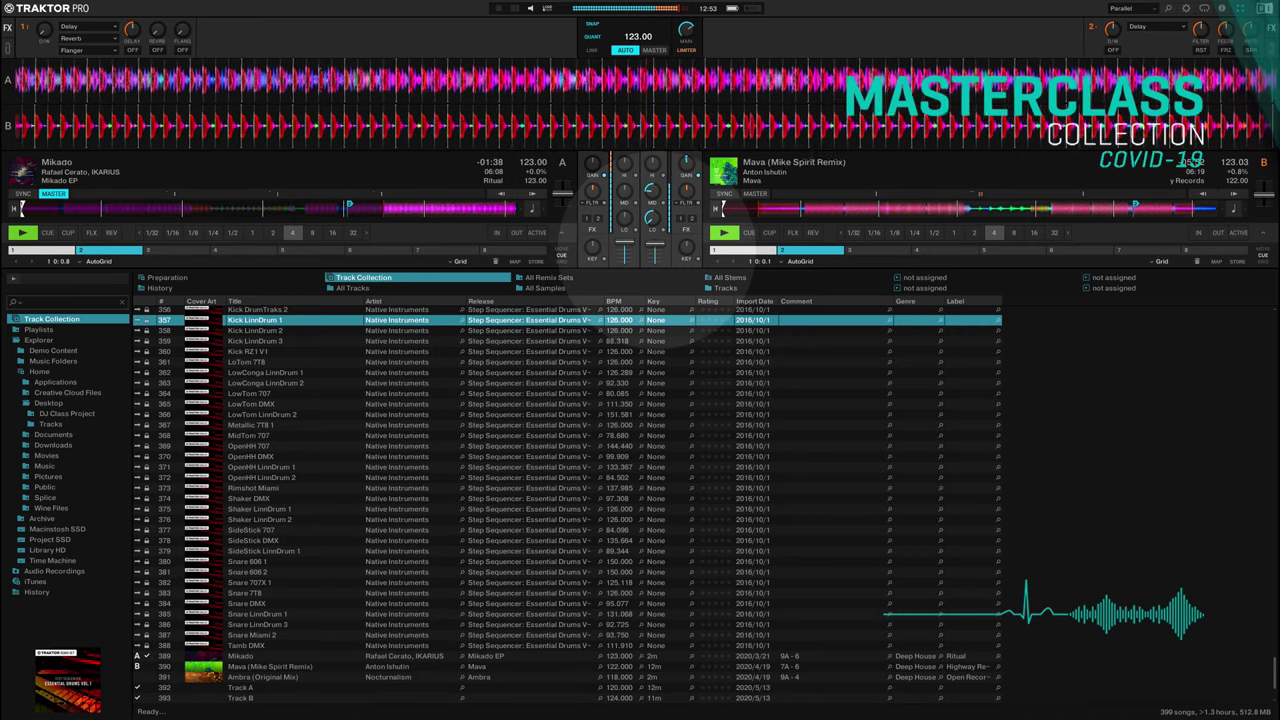
left_click(656, 252)
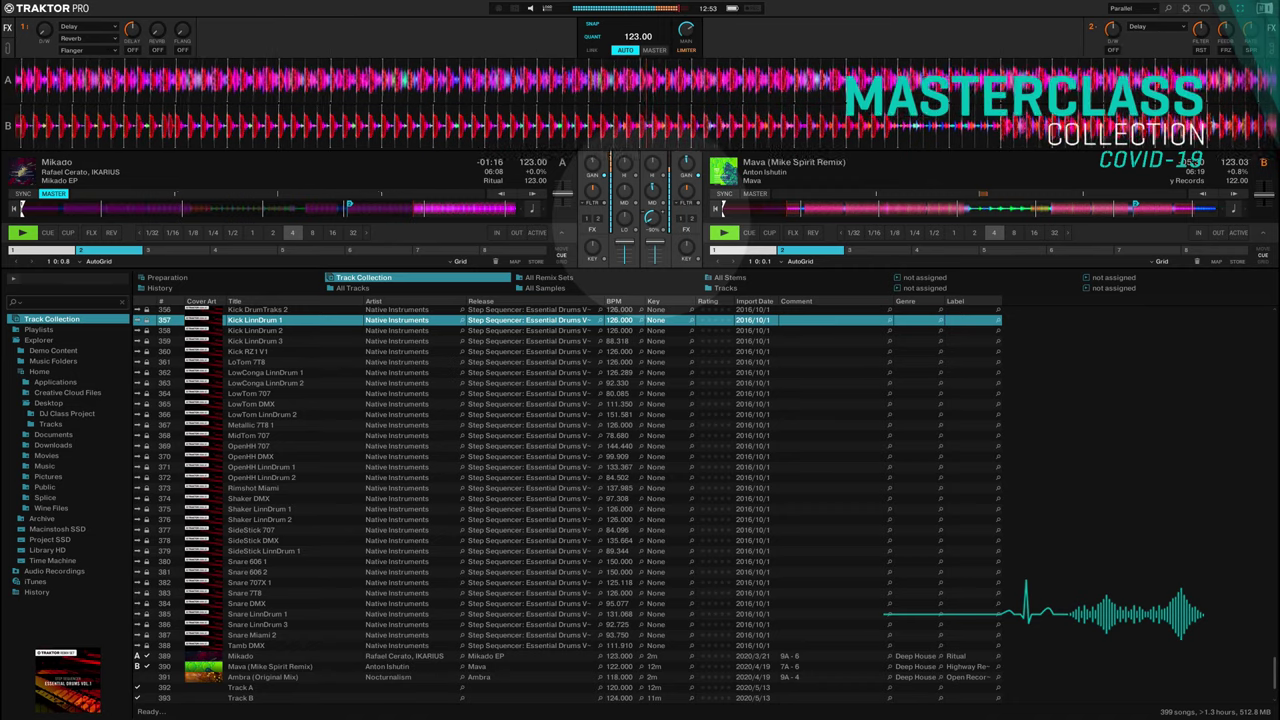
left_click_drag(652, 219, 652, 227)
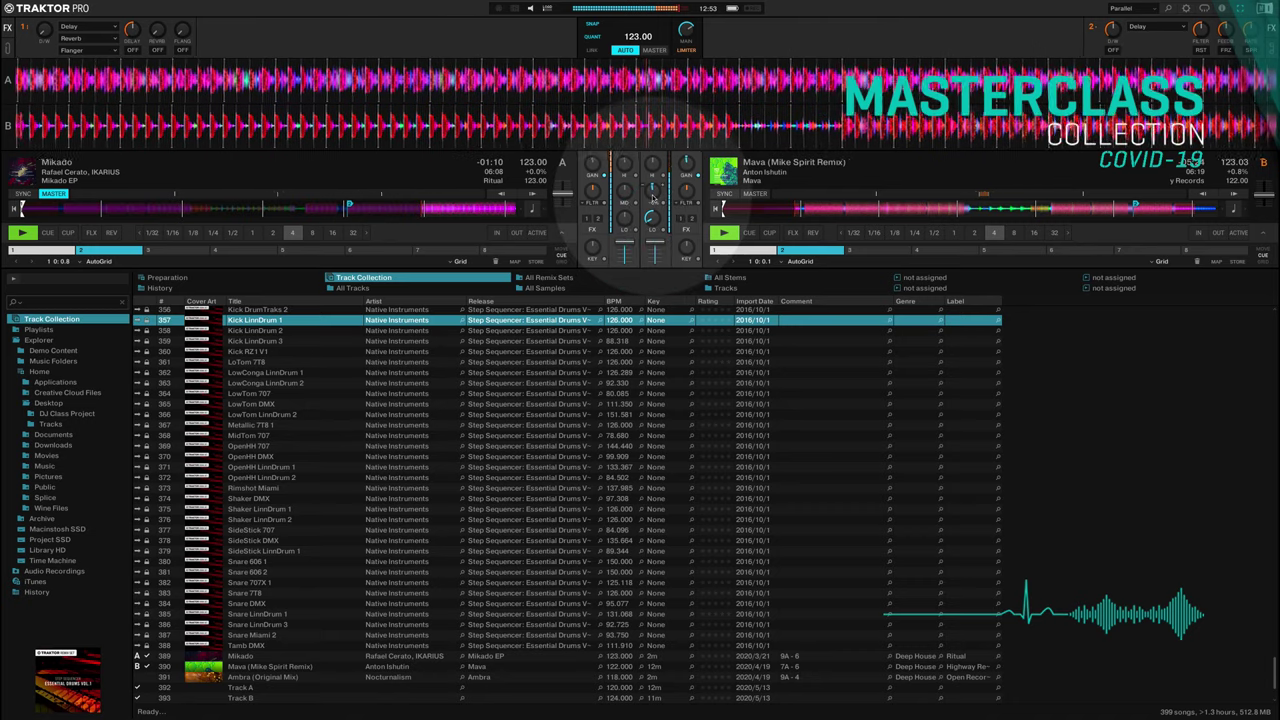
Step: Swap the basslines by cutting deck A's low EQ and restoring deck B's low EQ to centre
left_click(625, 217)
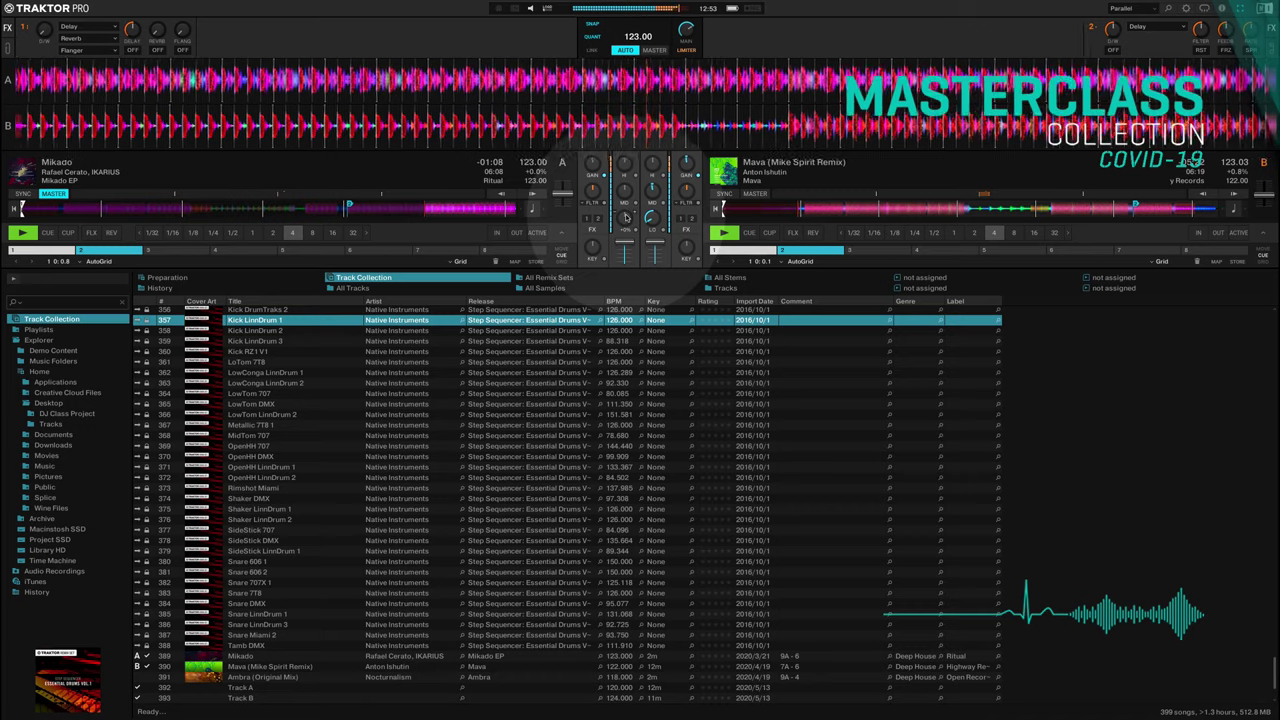
left_click(651, 216)
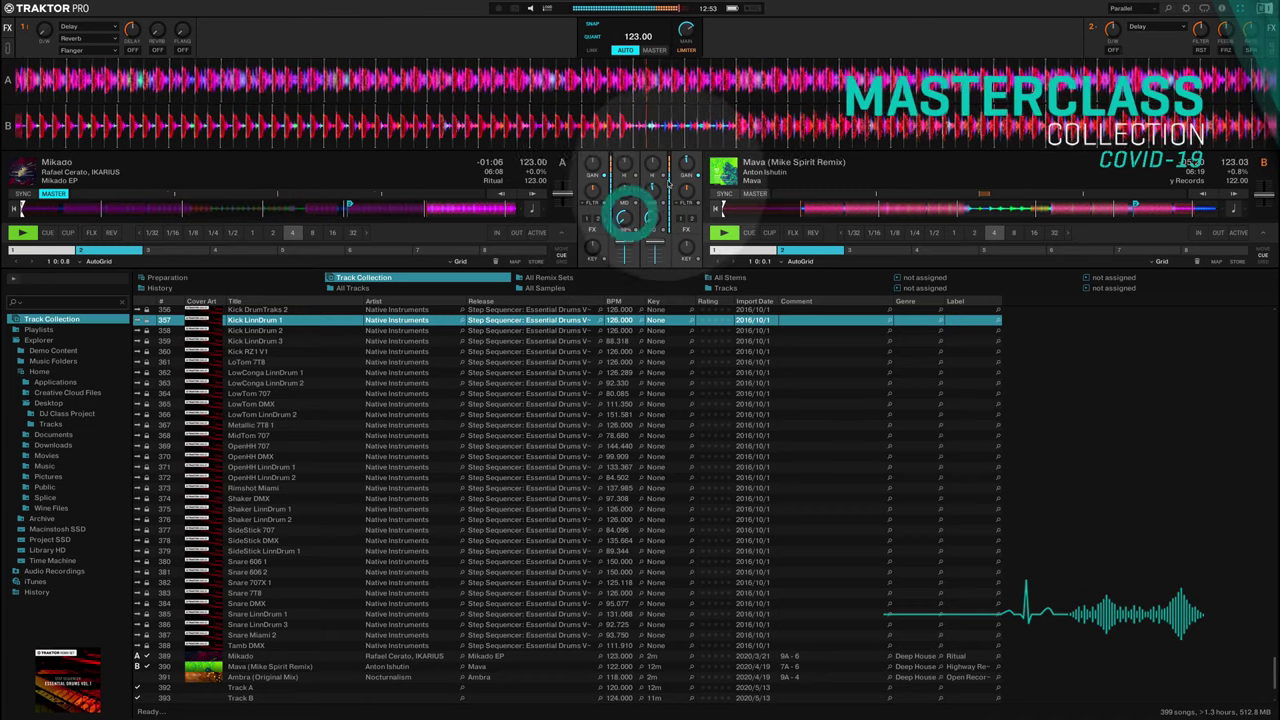
left_click(651, 219)
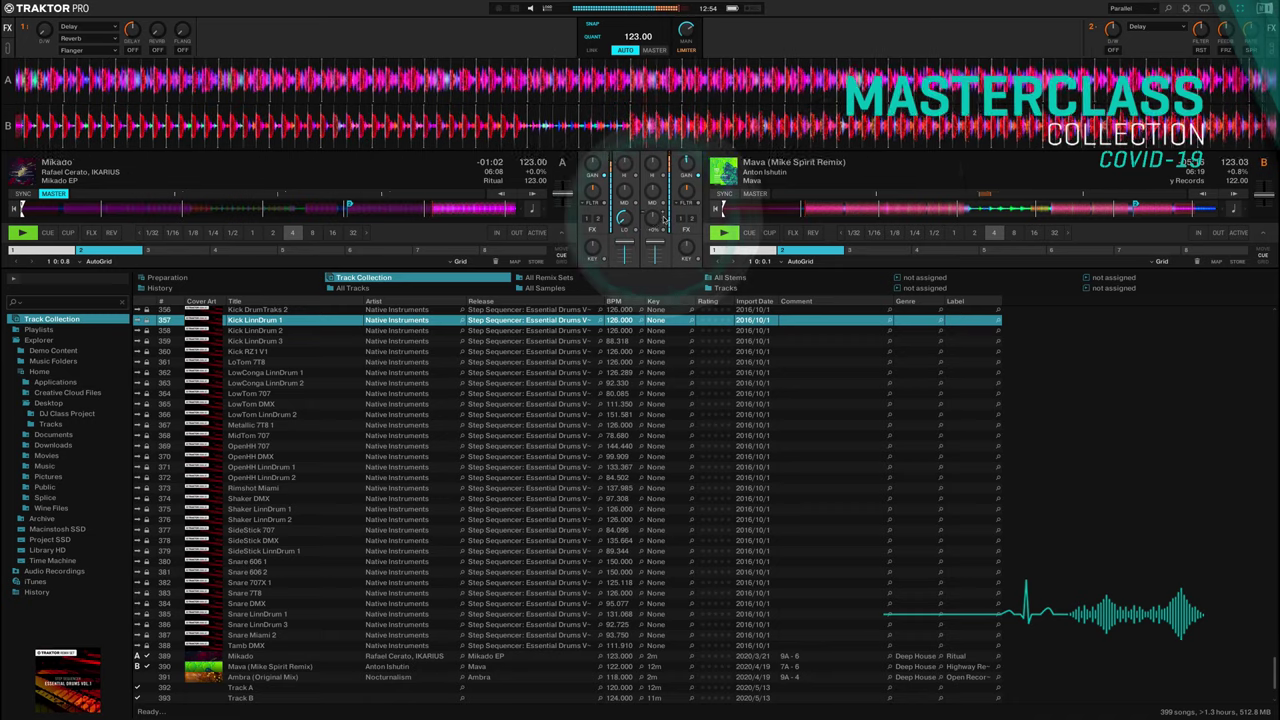
Step: Nudge Mava backward several times on deck B, with a small forward correction, to keep it aligned with Mikado
left_click(1204, 195)
left_click(1204, 195)
left_click(1204, 195)
left_click(1204, 195)
left_click(1204, 195)
left_click(1227, 195)
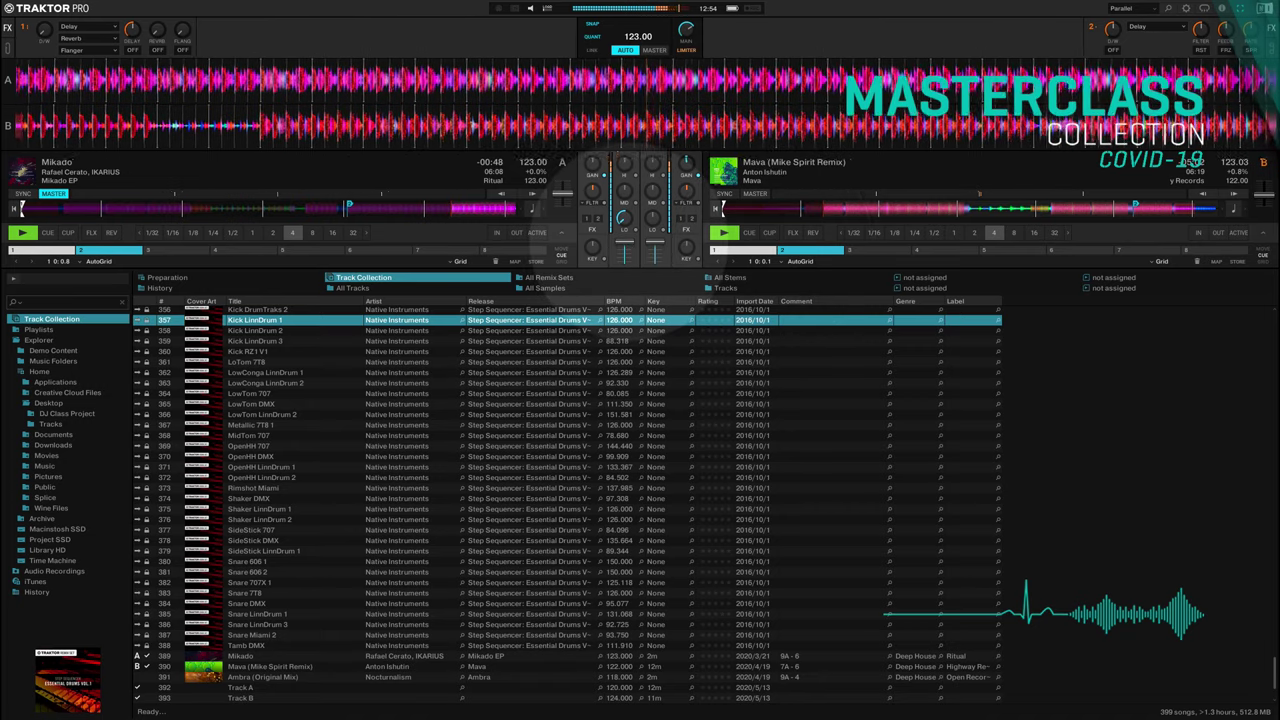
Step: Gradually lower deck A's mid EQ partway while keeping Mikado's bass cut
left_click_drag(624, 190, 623, 194)
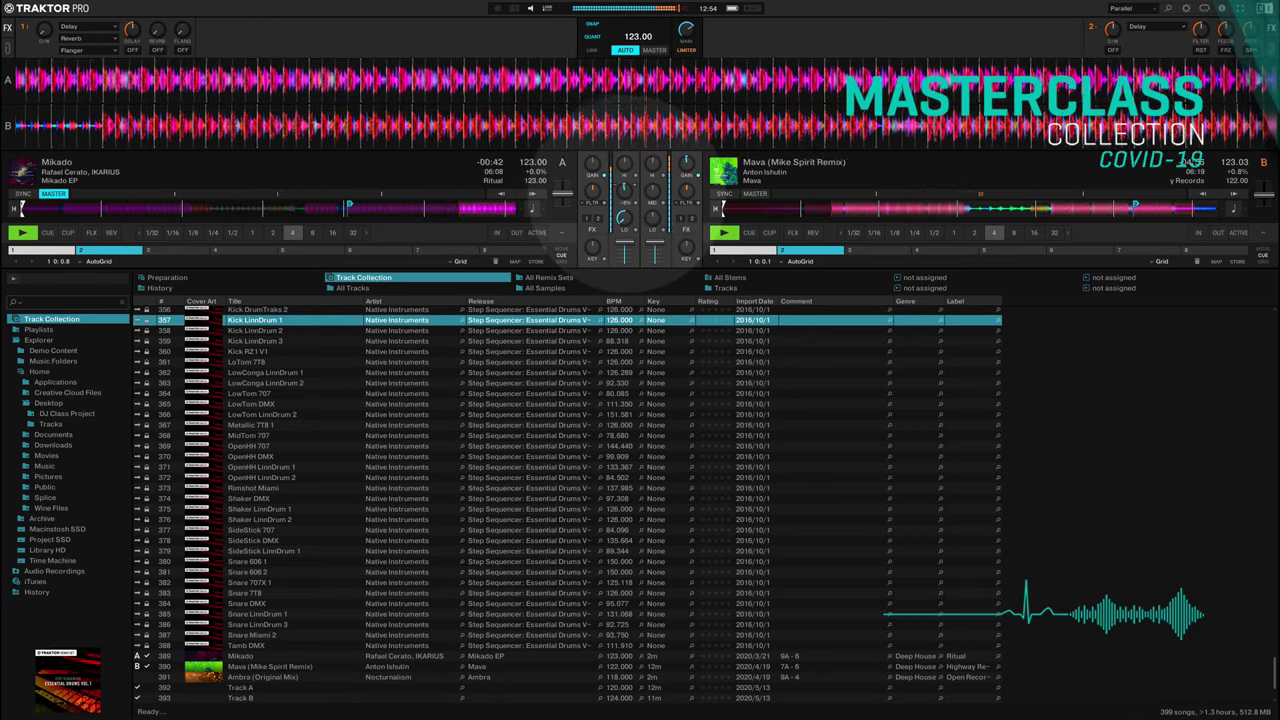
left_click_drag(623, 188, 623, 194)
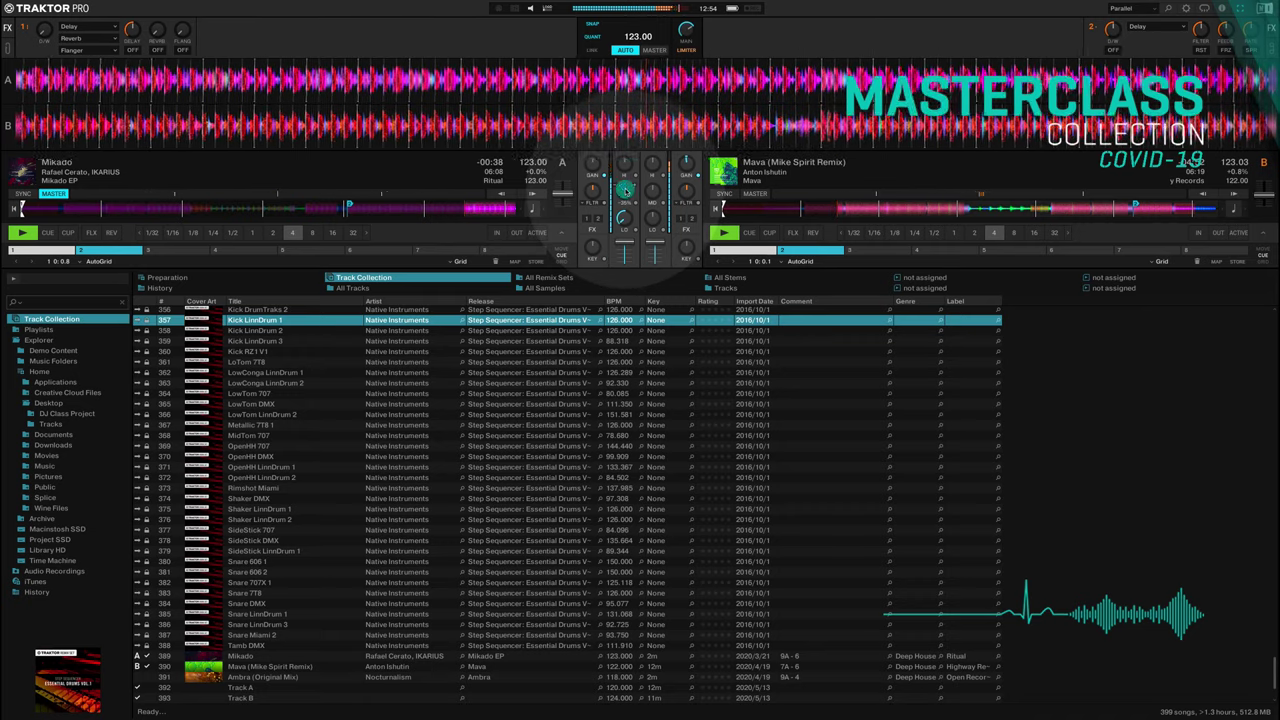
left_click_drag(625, 190, 625, 197)
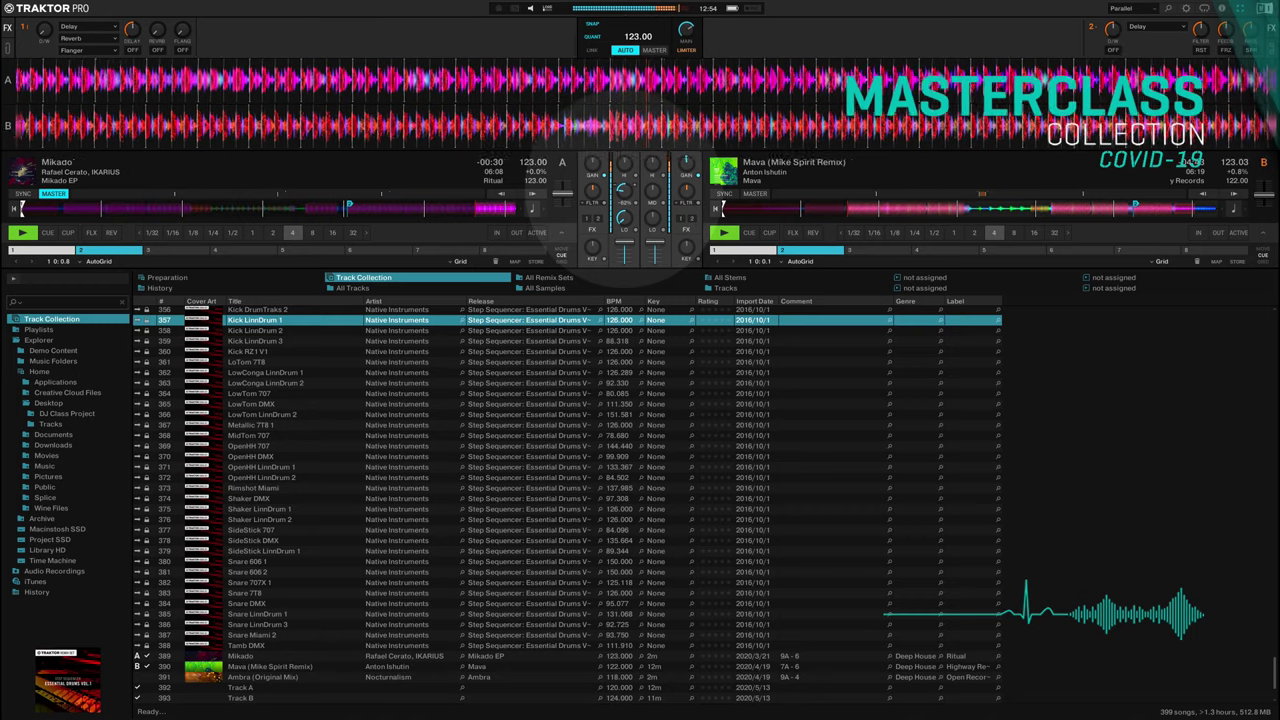
left_click(623, 191)
left_click(624, 194)
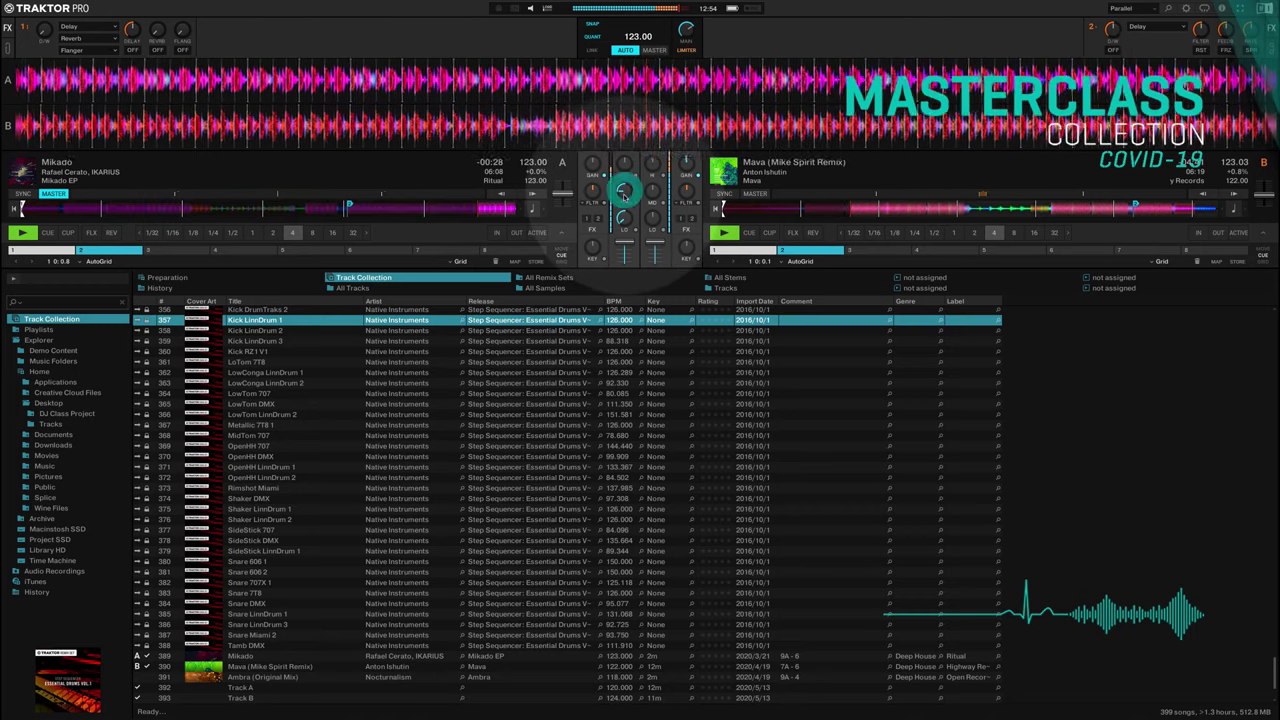
left_click(624, 218)
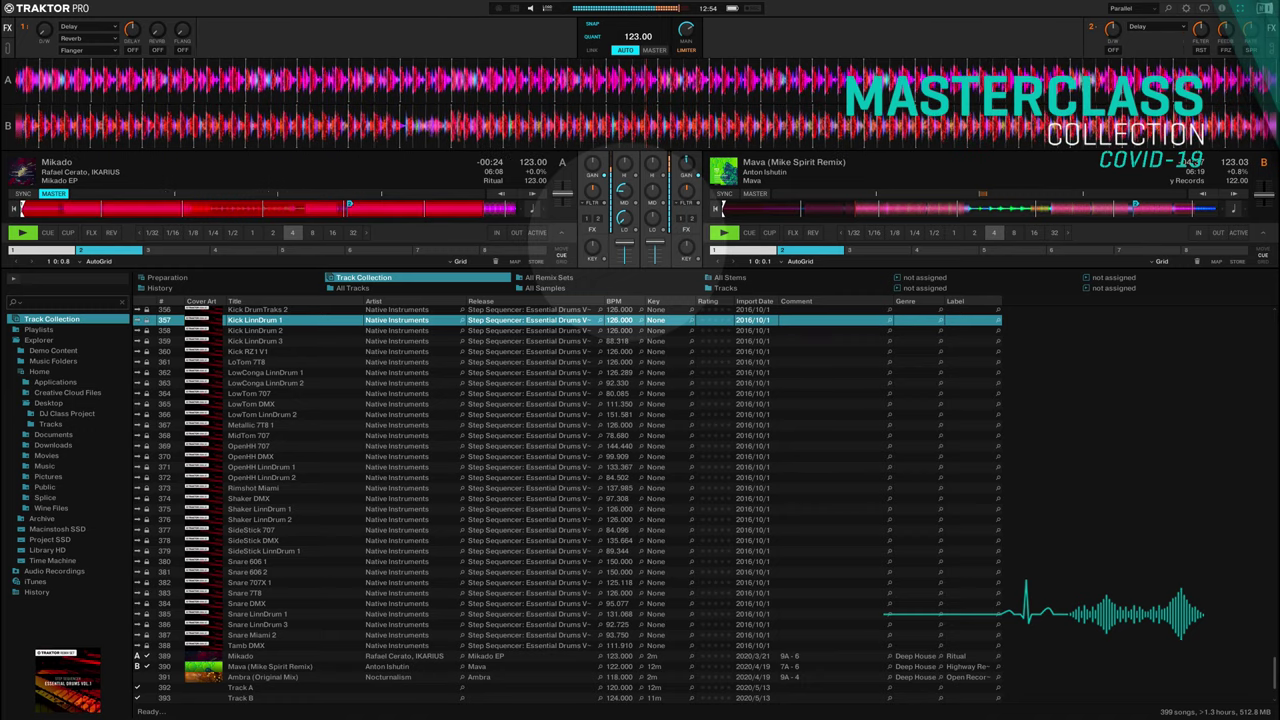
Step: Fade Mikado out by lowering deck A's volume fader in small stages all the way down
left_click_drag(627, 243, 624, 245)
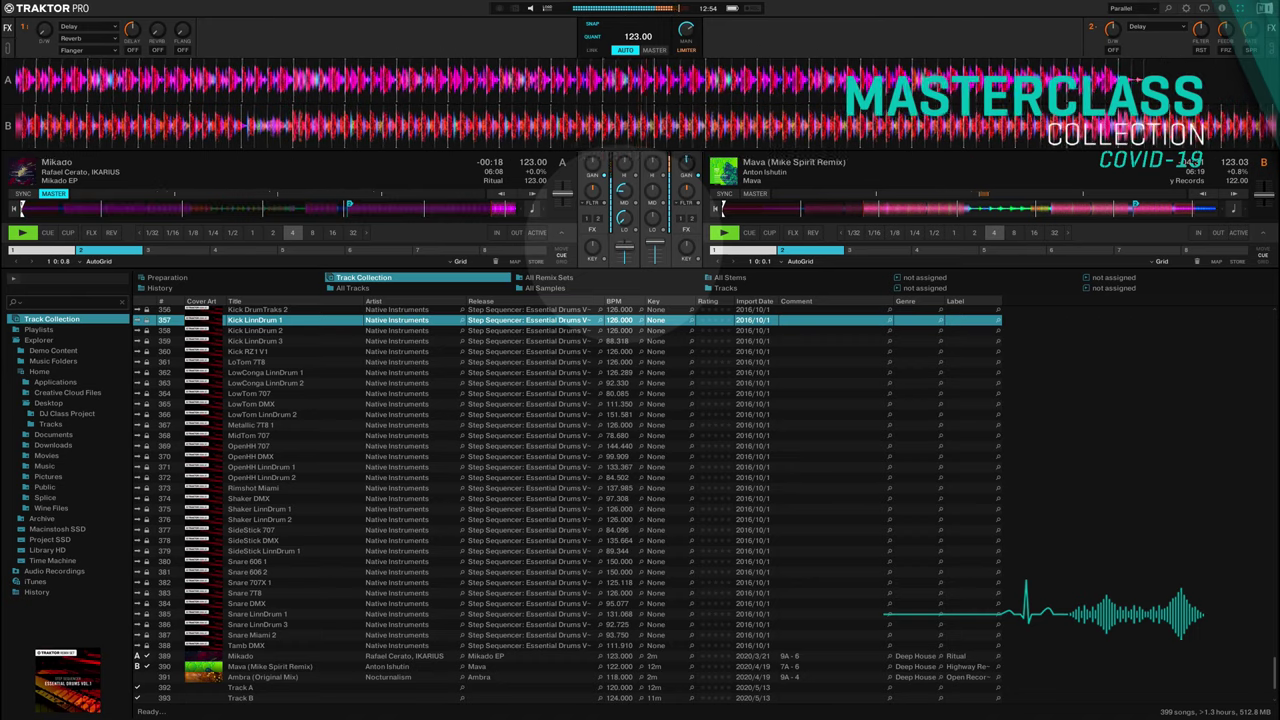
left_click_drag(625, 245, 625, 247)
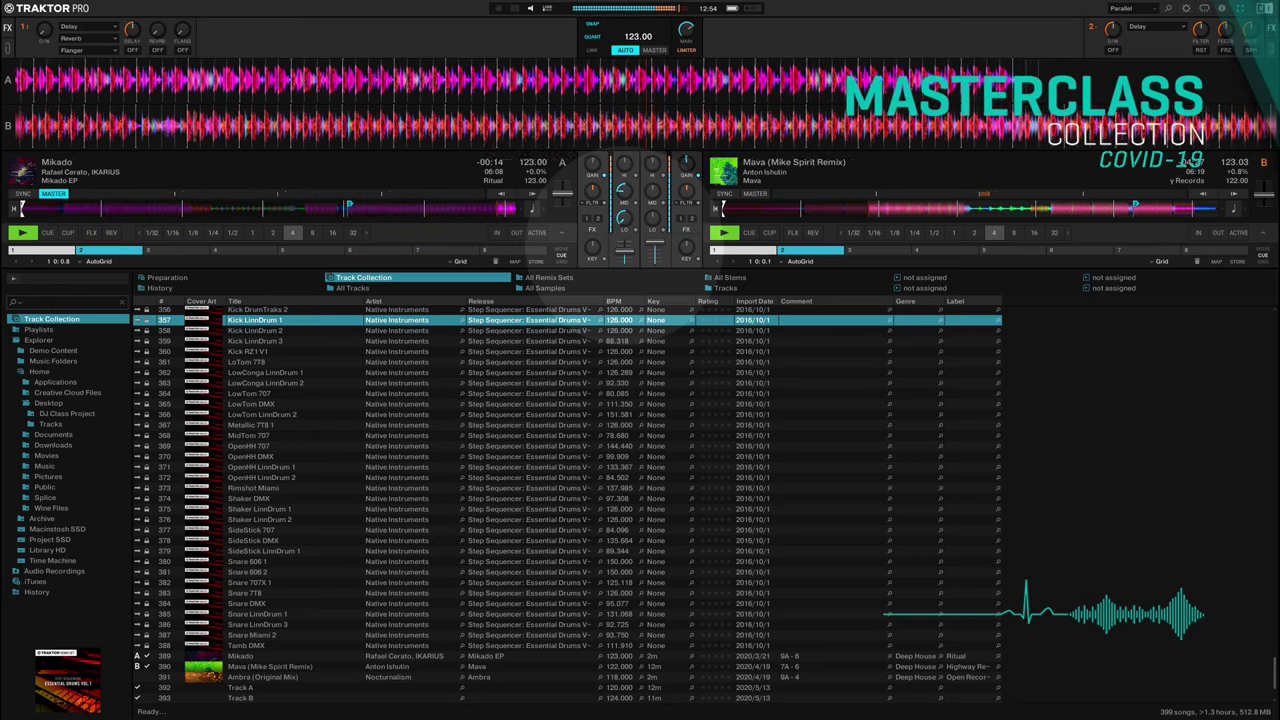
left_click(625, 248)
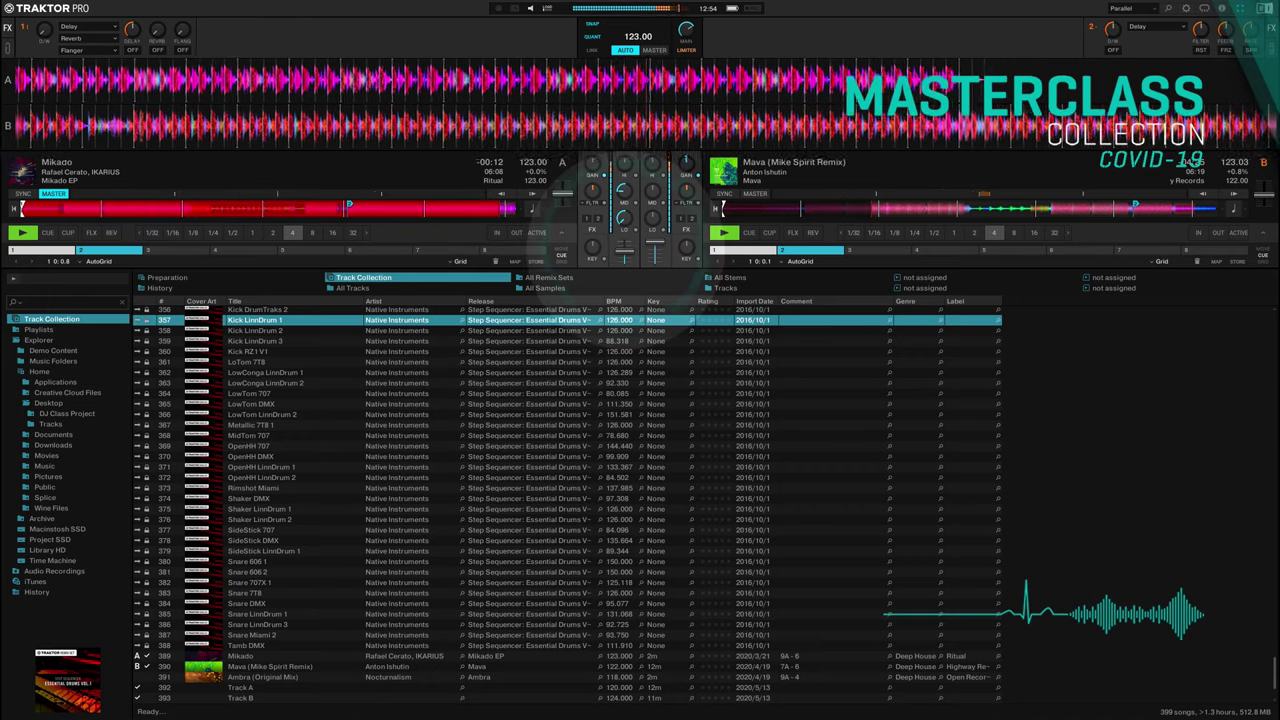
left_click_drag(625, 248, 626, 252)
left_click(626, 251)
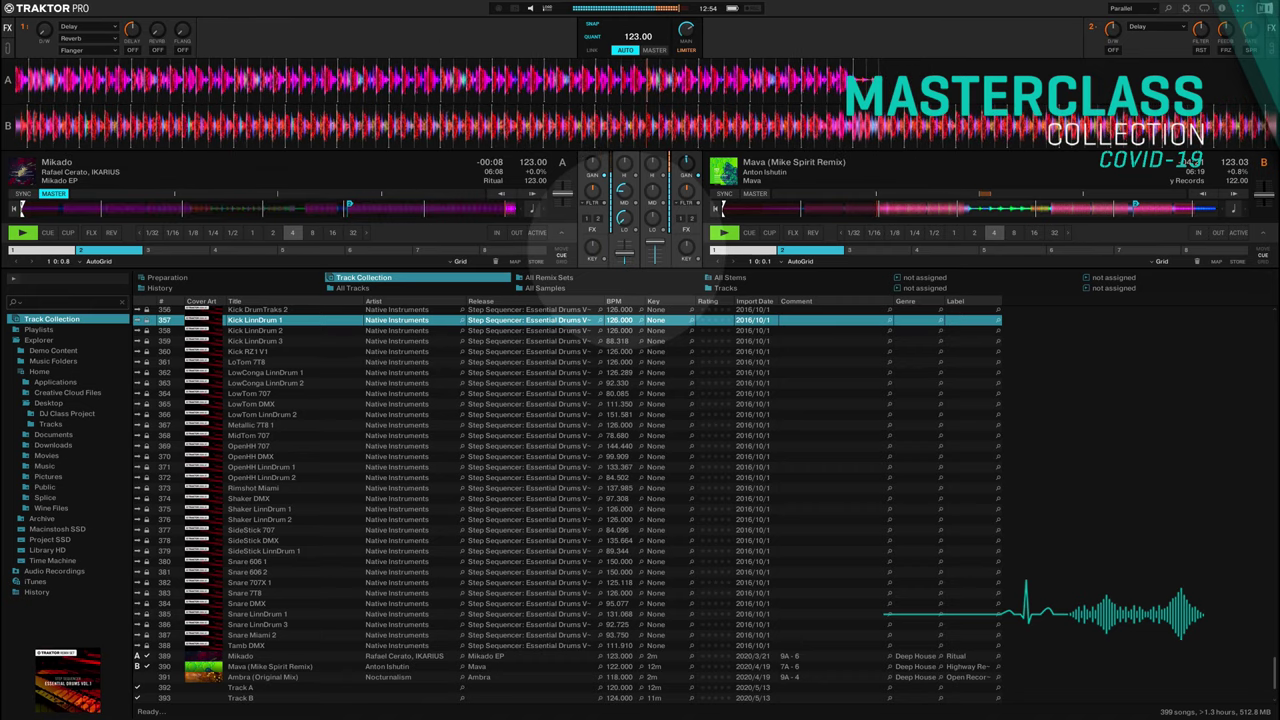
left_click(626, 252)
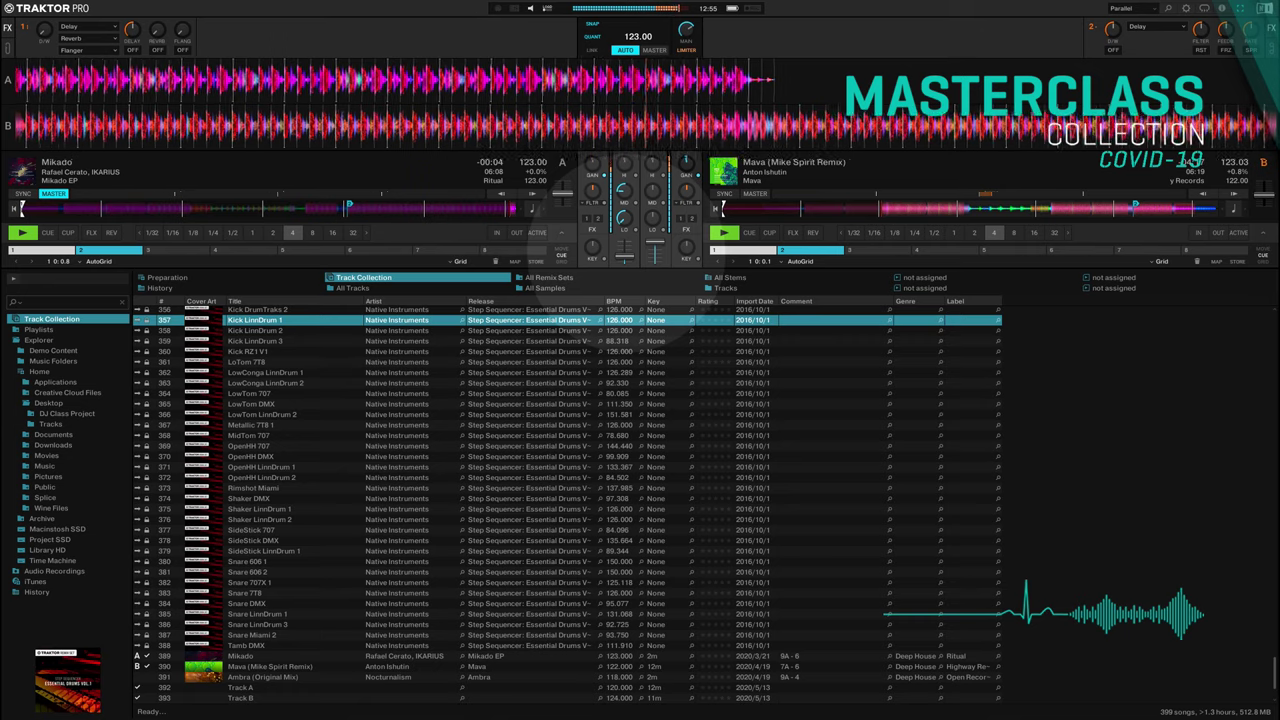
left_click(627, 256)
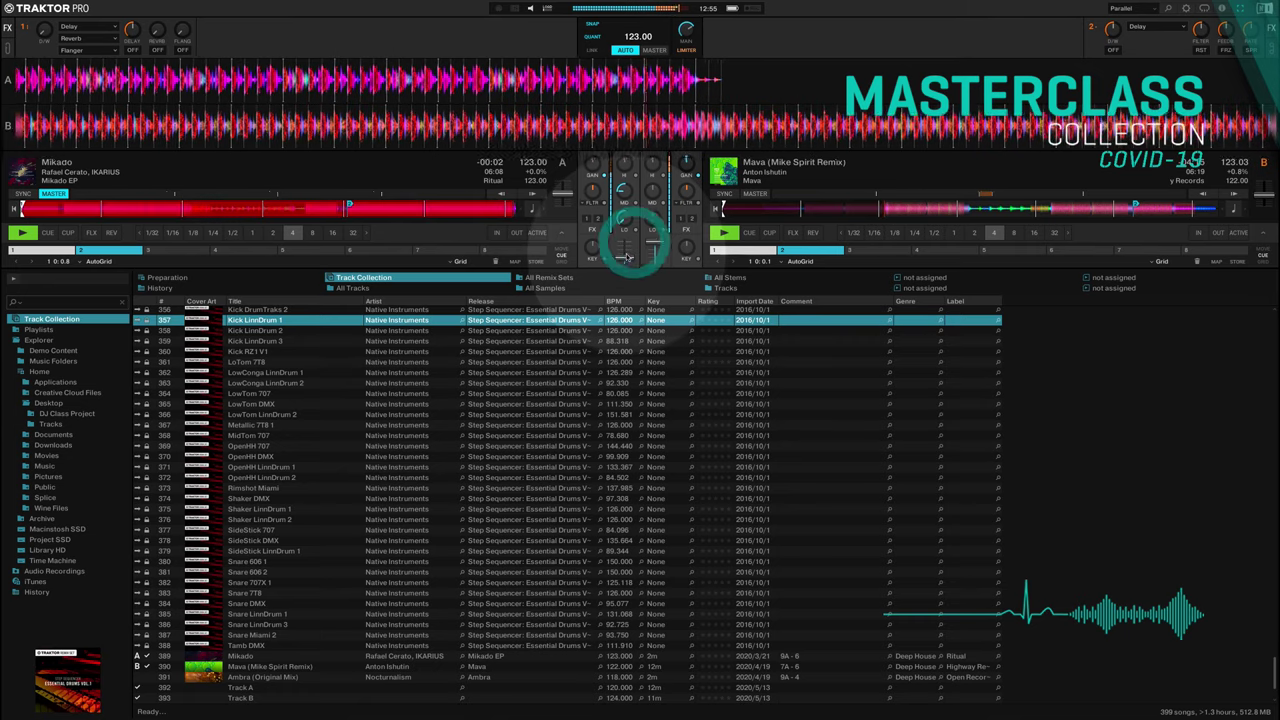
left_click(622, 255)
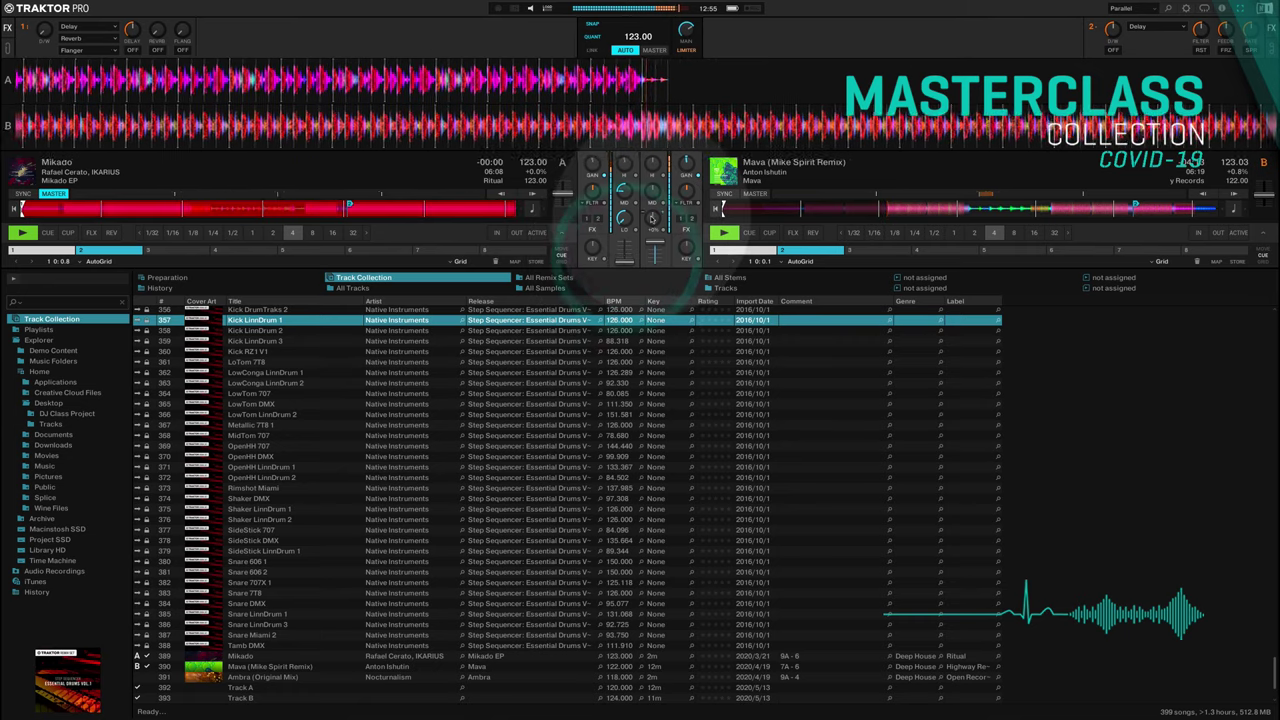
Step: Stop Mava on deck B and select Ambra (Original Mix) in the track collection
left_click(684, 188)
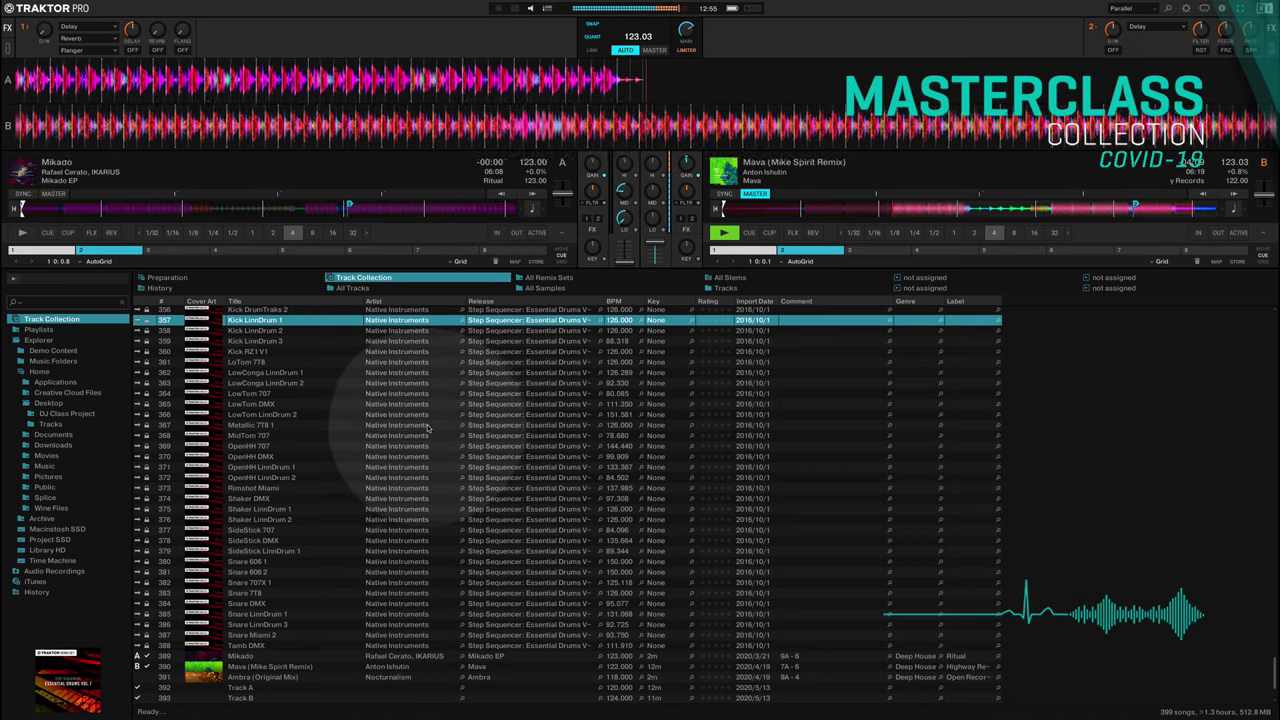
scroll(284, 620, "down", 3)
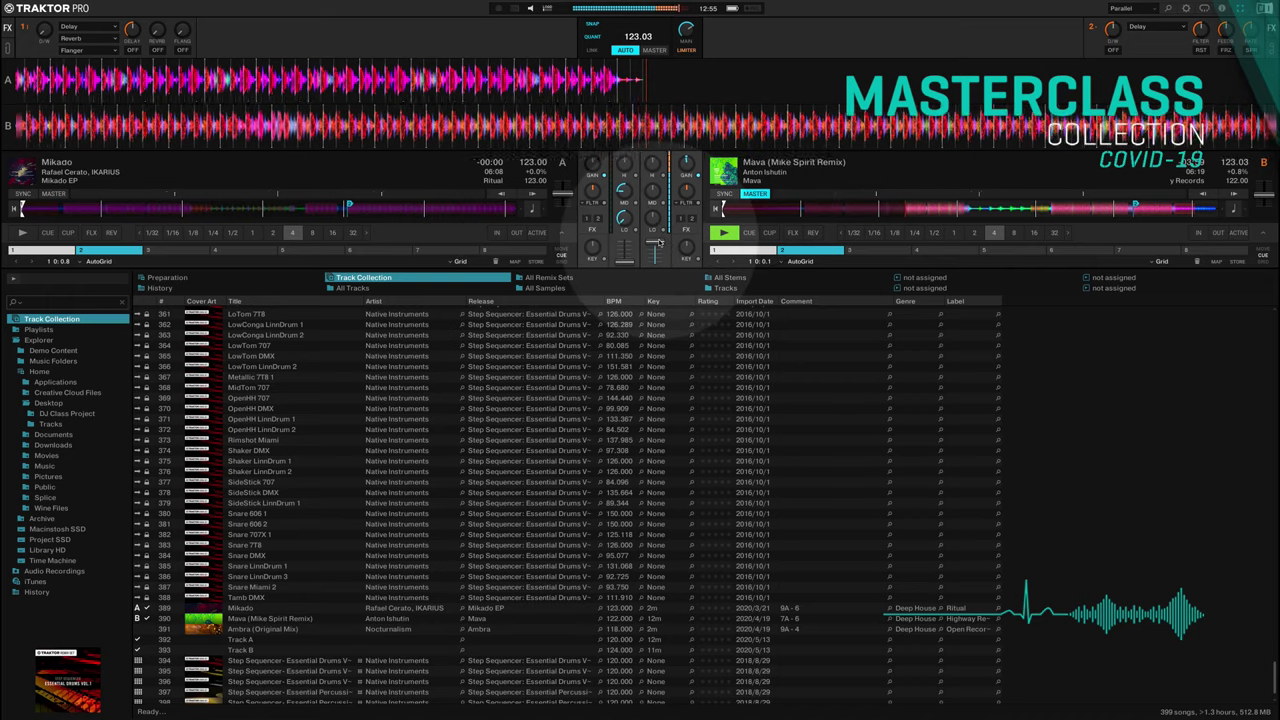
left_click(723, 232)
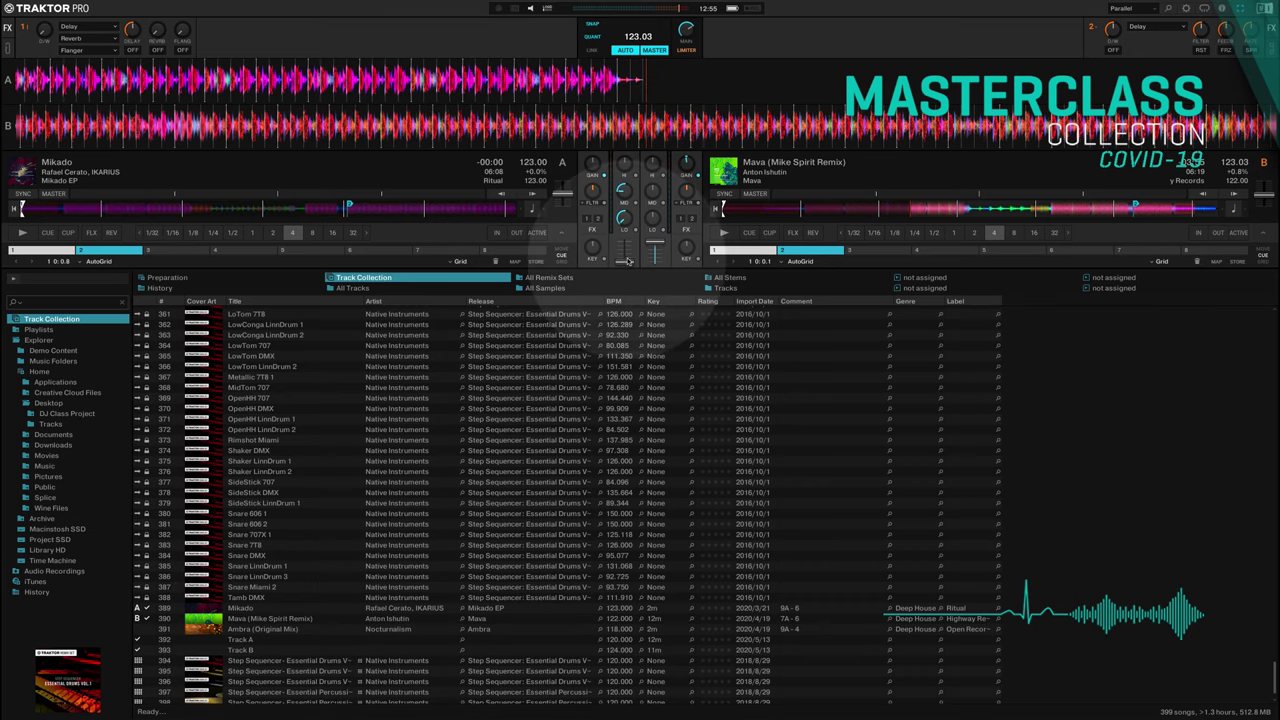
left_click(256, 630)
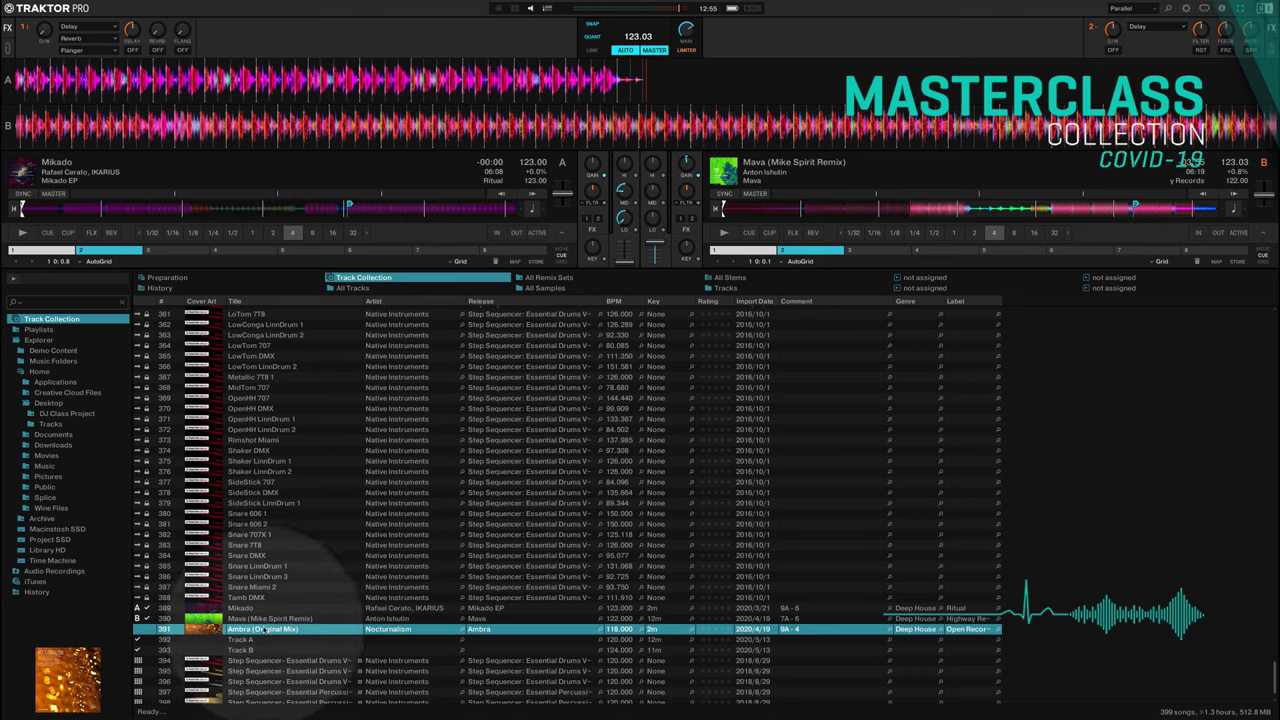
Step: Load Ambra (Original Mix) onto deck A and briefly preview its intro from hotcue 1
left_click_drag(262, 630, 351, 232)
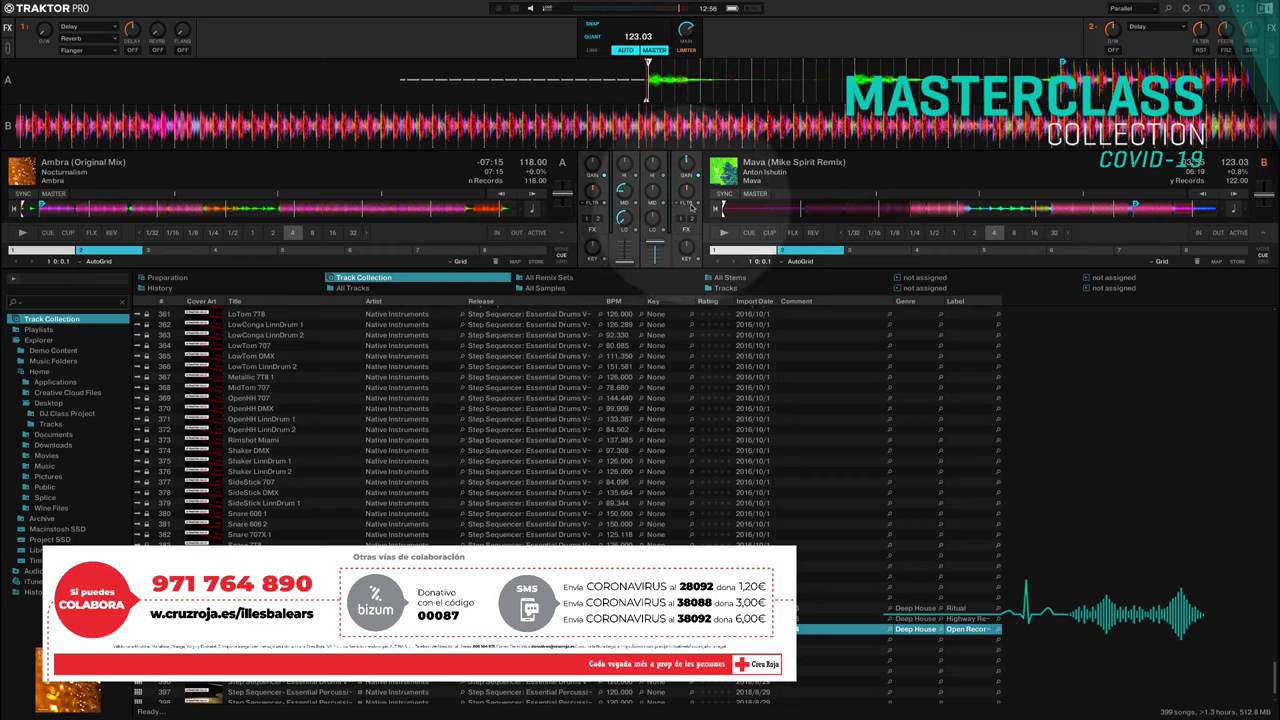
mouse_move(697, 250)
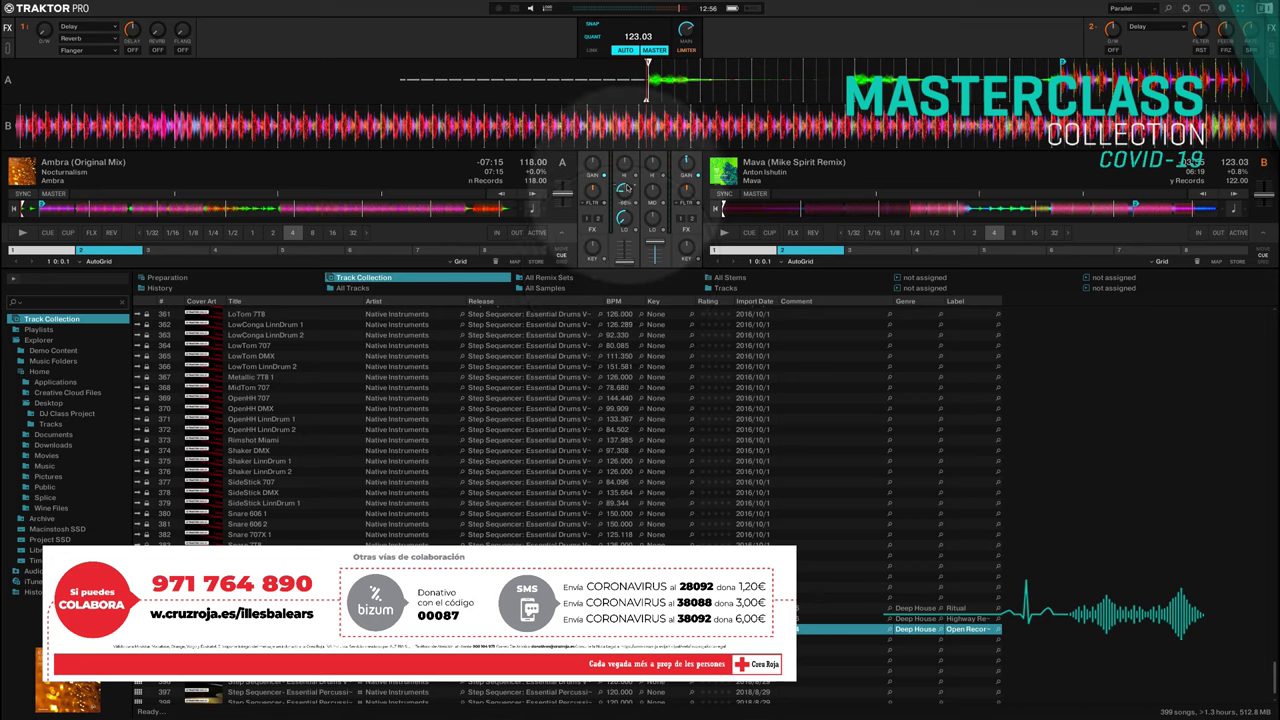
mouse_move(624, 218)
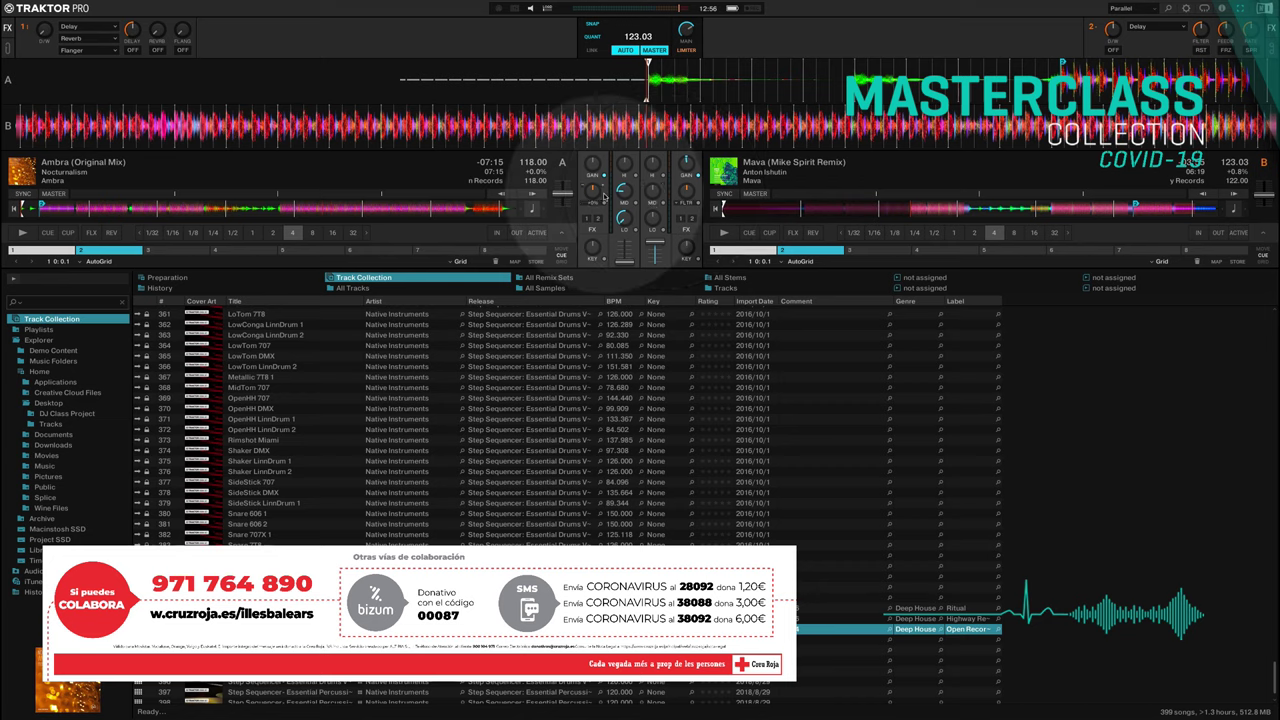
mouse_move(622, 190)
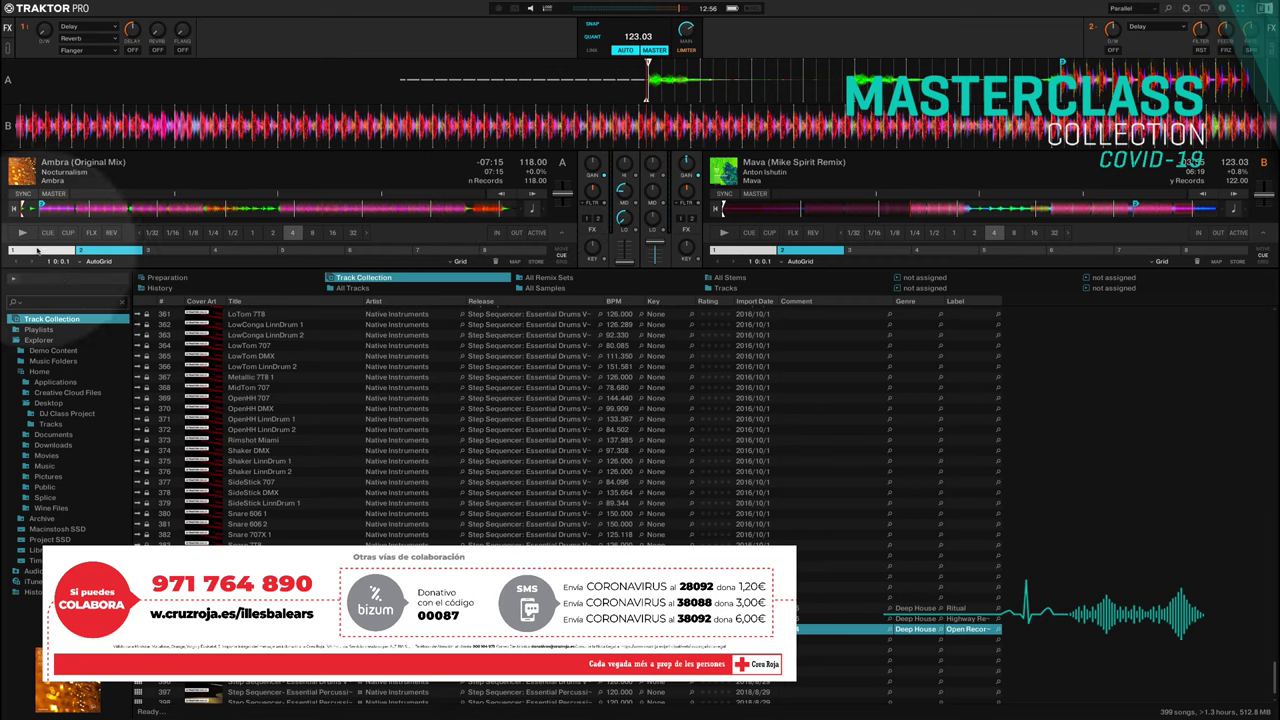
left_click(33, 251)
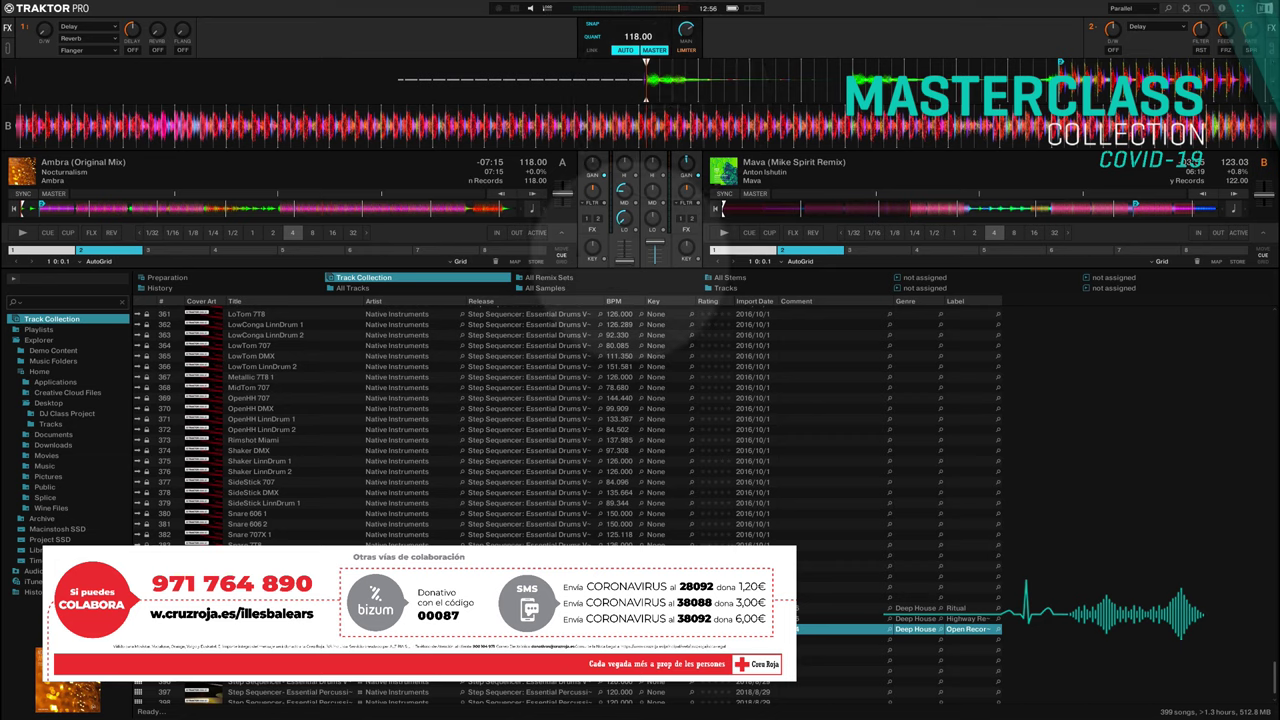
left_click(23, 232)
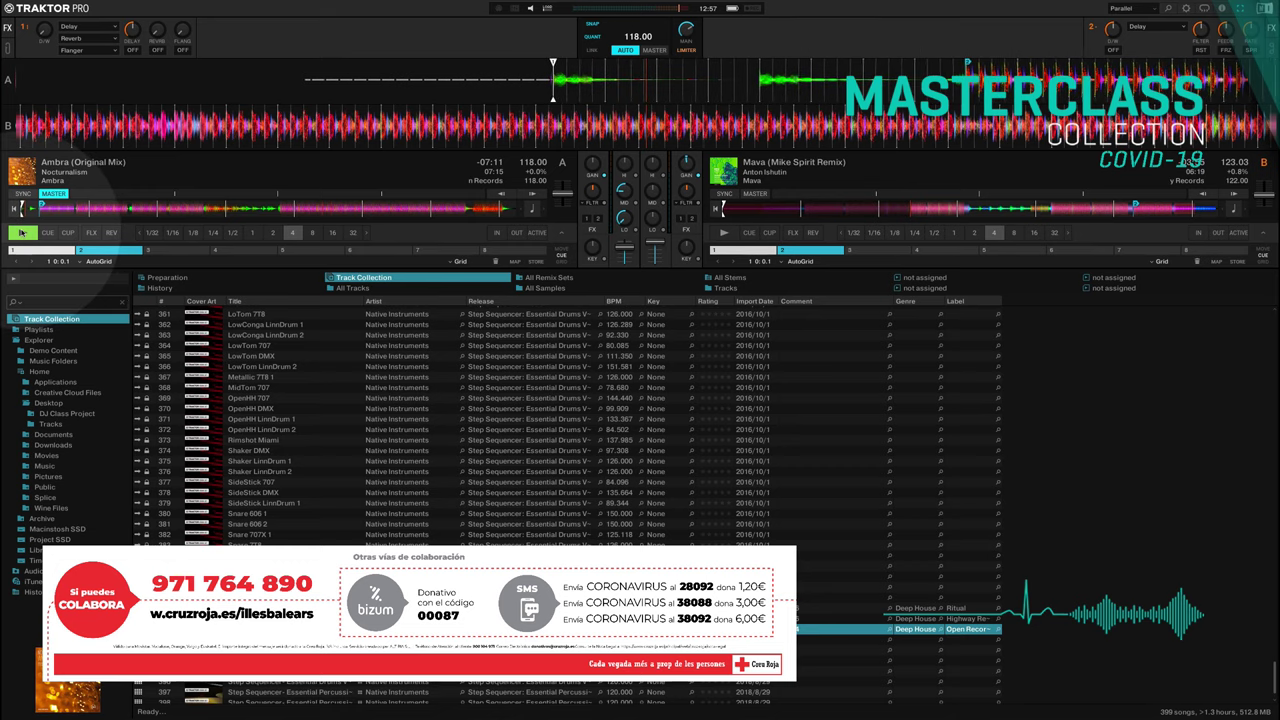
left_click(21, 230)
left_click(15, 210)
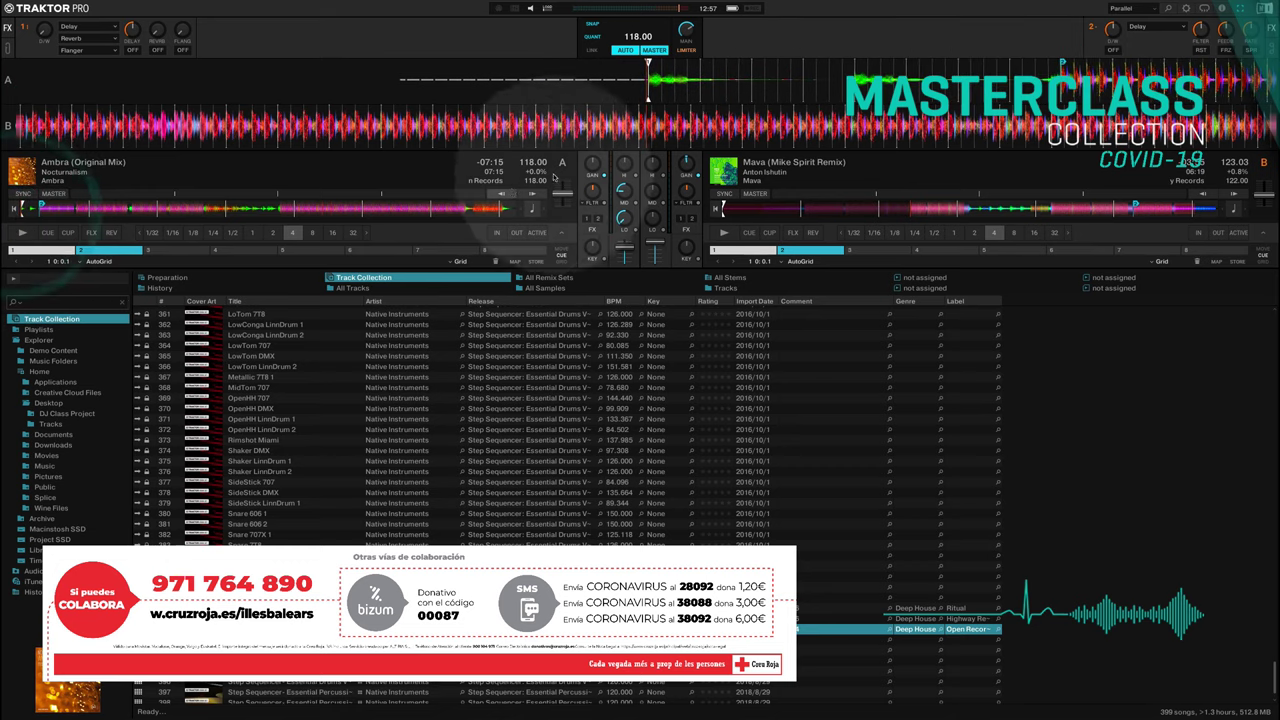
Step: Scrub Ambra to where the beat enters and audition that point with hotcue 2
left_click_drag(1155, 82, 668, 86)
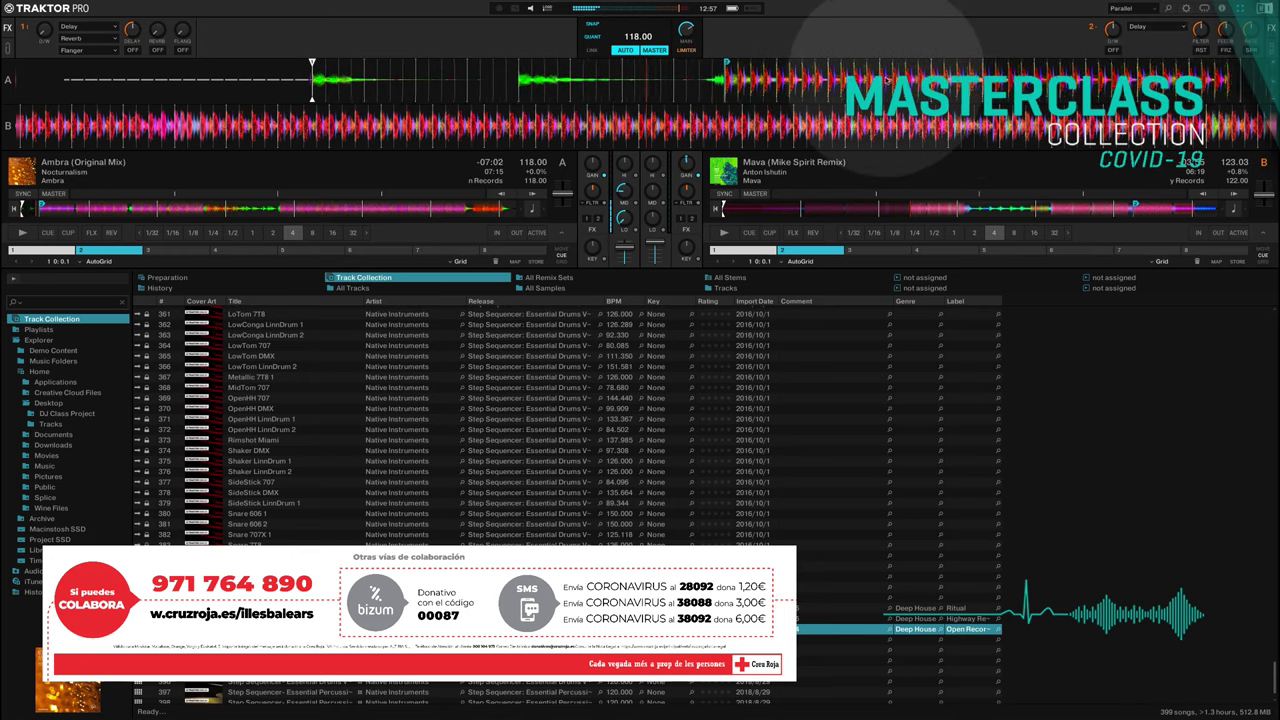
left_click(820, 72)
left_click_drag(820, 72, 821, 73)
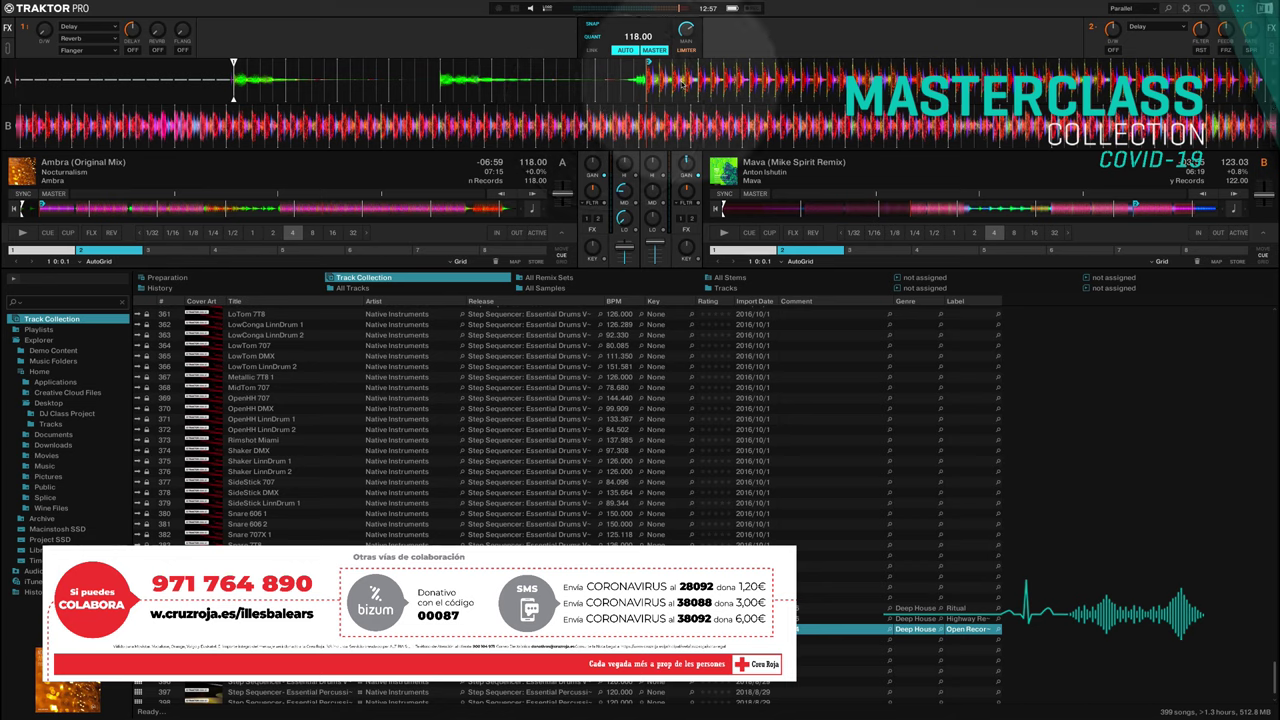
left_click(104, 251)
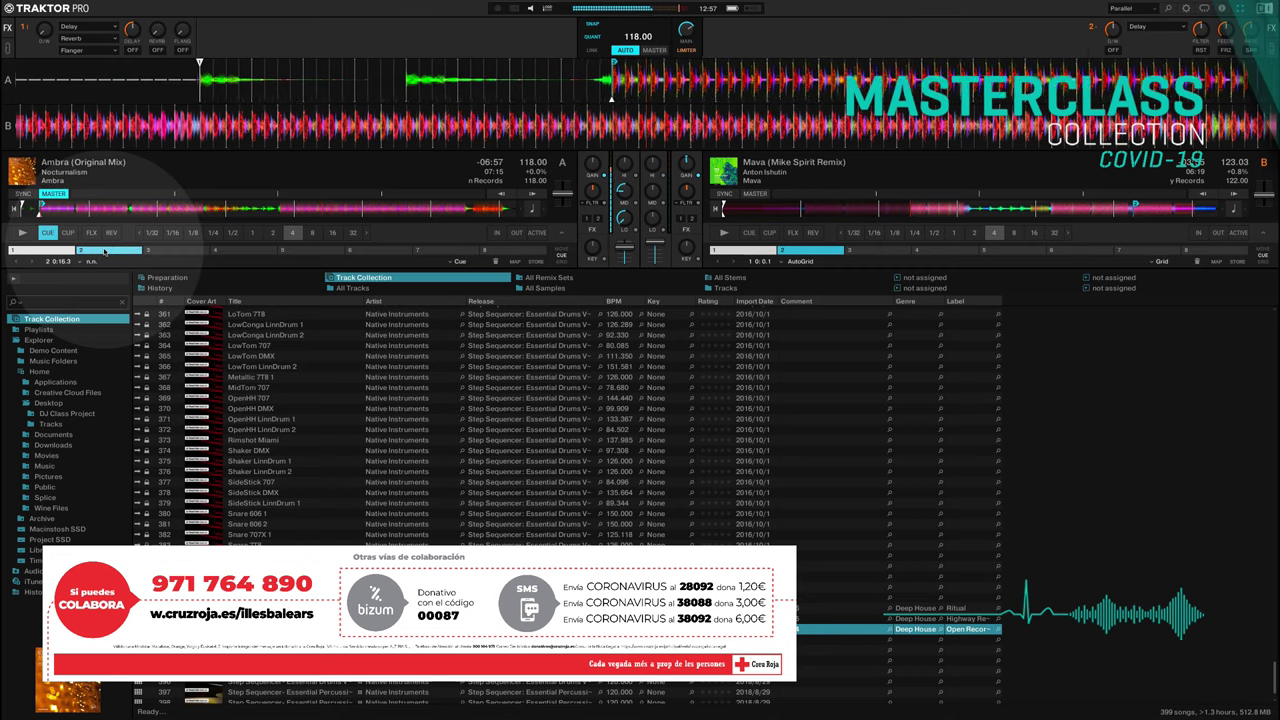
left_click(104, 251)
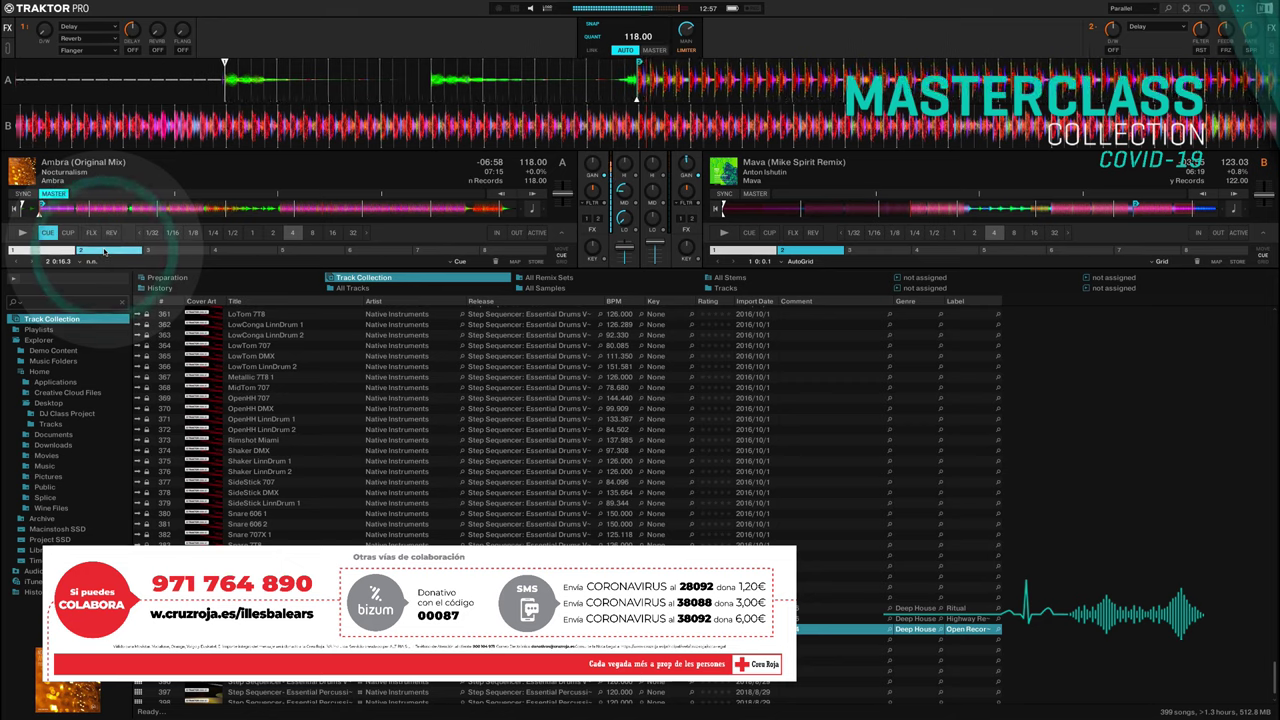
left_click(103, 247)
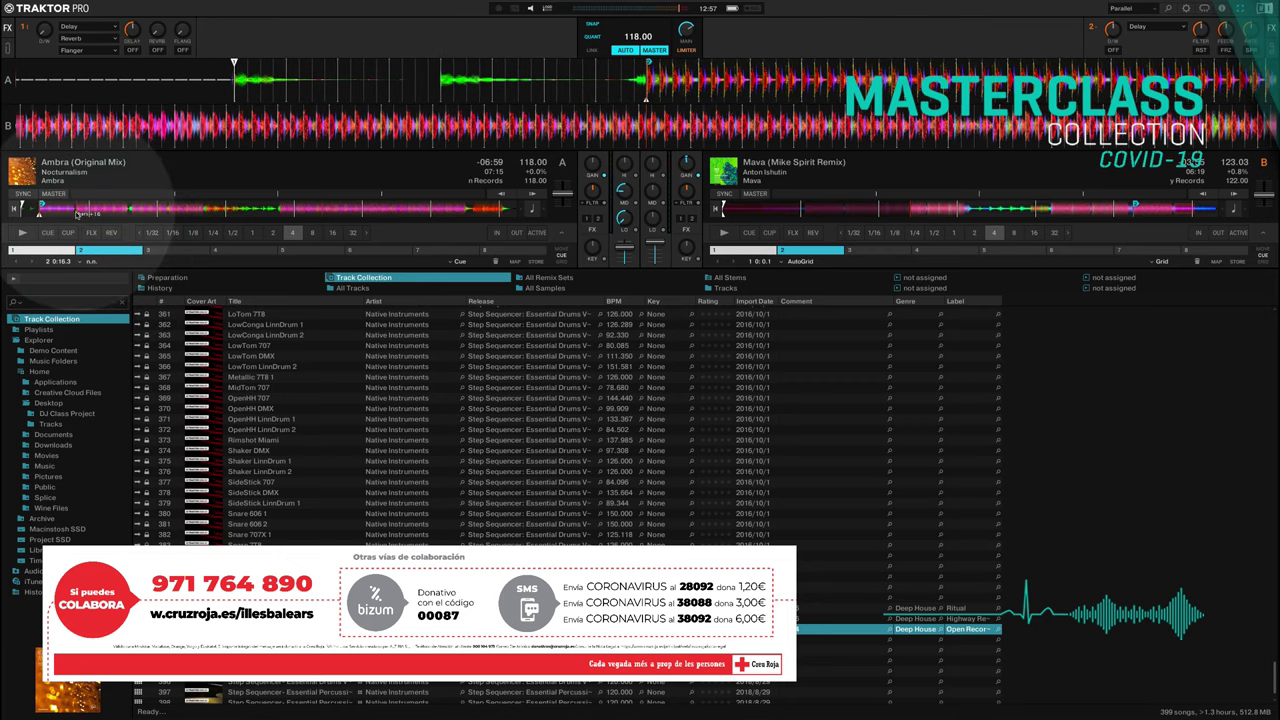
Step: Place hotcue 3 on Ambra where the beat re-enters after the first short break
left_click(77, 214)
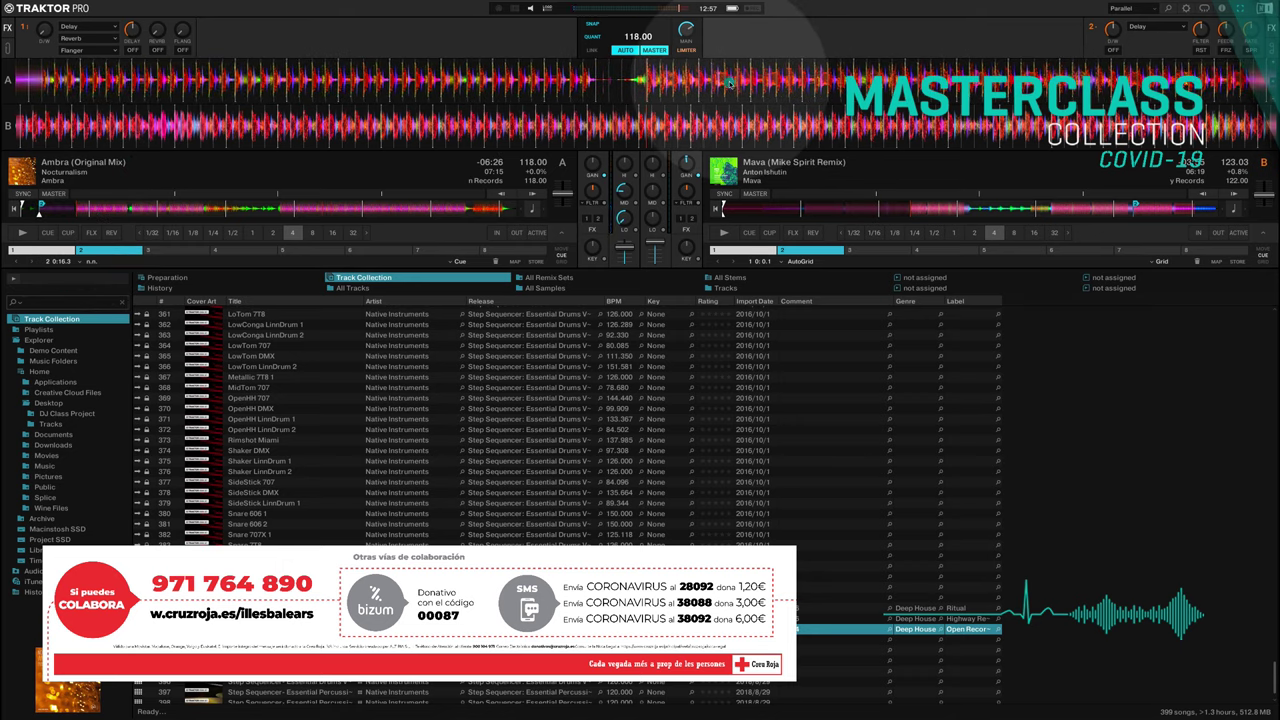
left_click(167, 252)
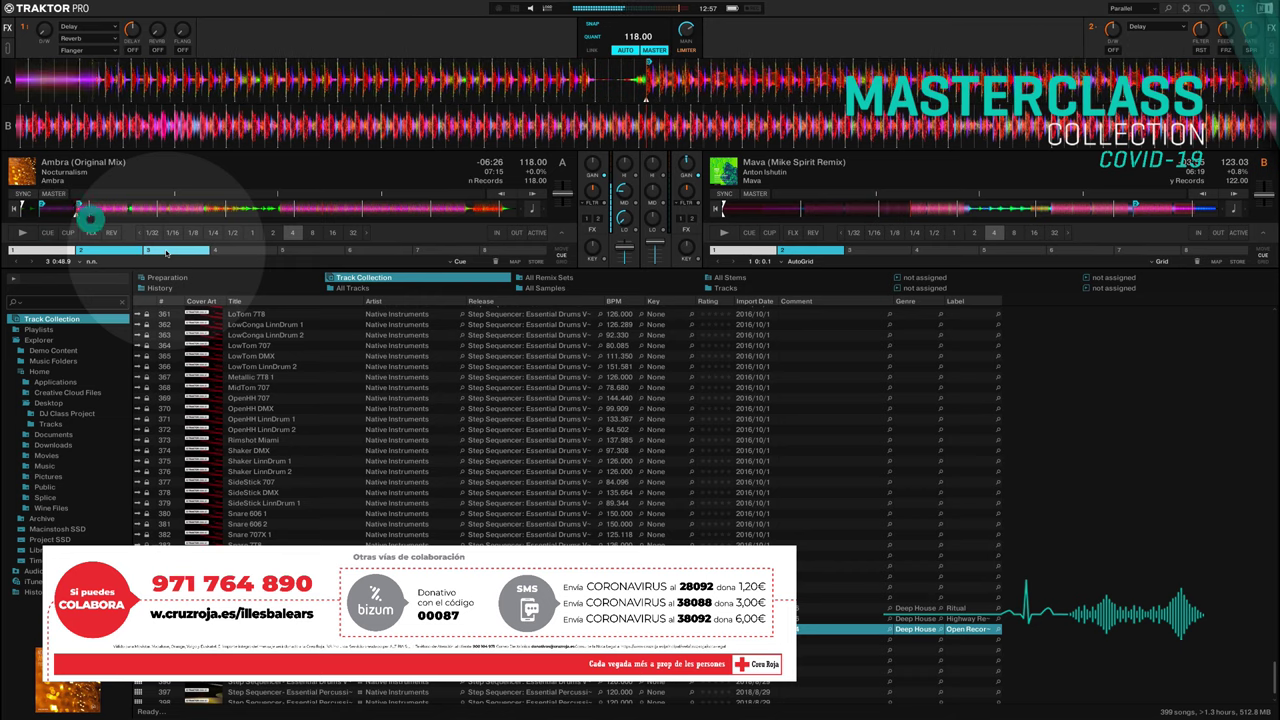
left_click(143, 231)
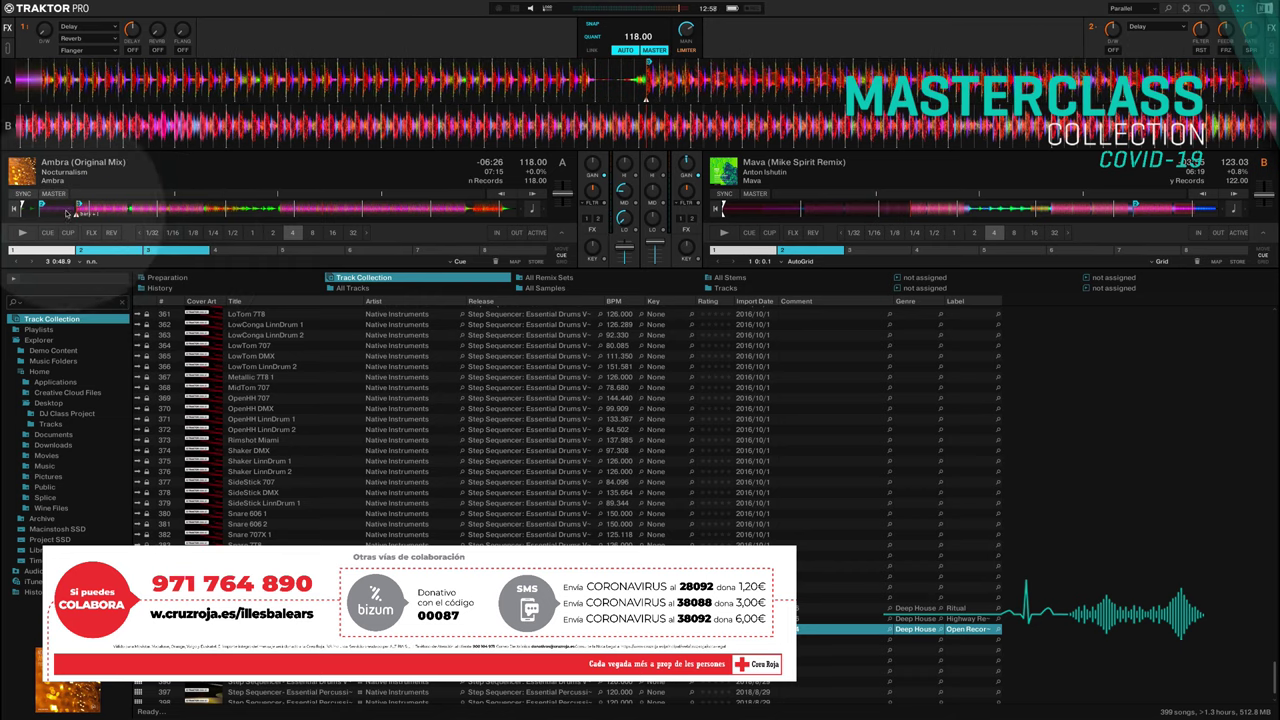
Step: Review Ambra's possible entry points by recalling hotcues 1, 2 and 3, and return to hotcue 1
left_click(22, 233)
left_click(31, 249)
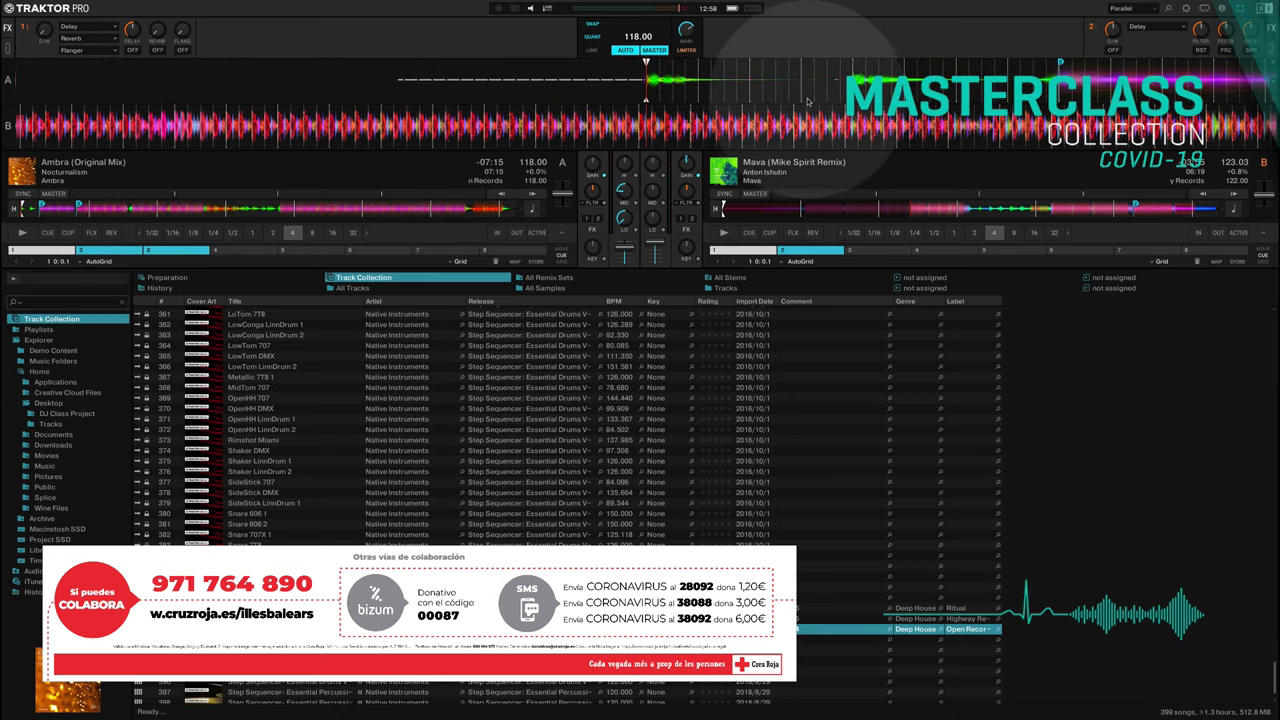
left_click(48, 253)
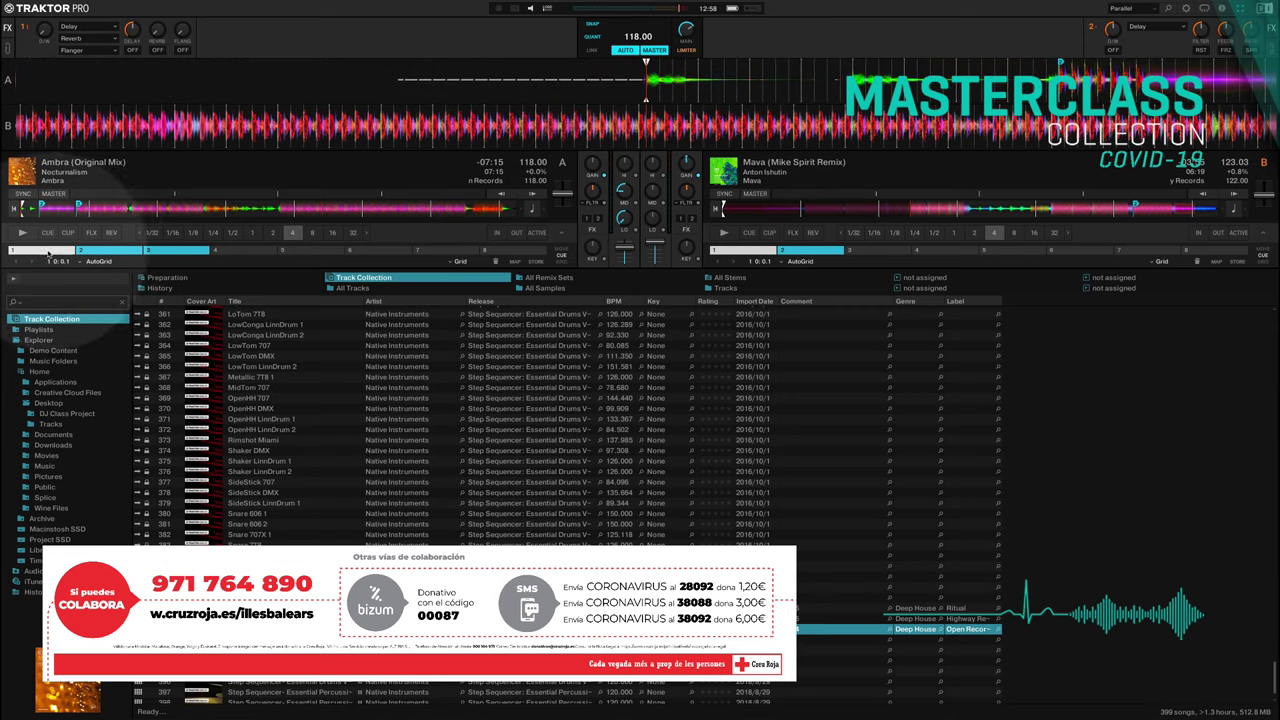
left_click(88, 251)
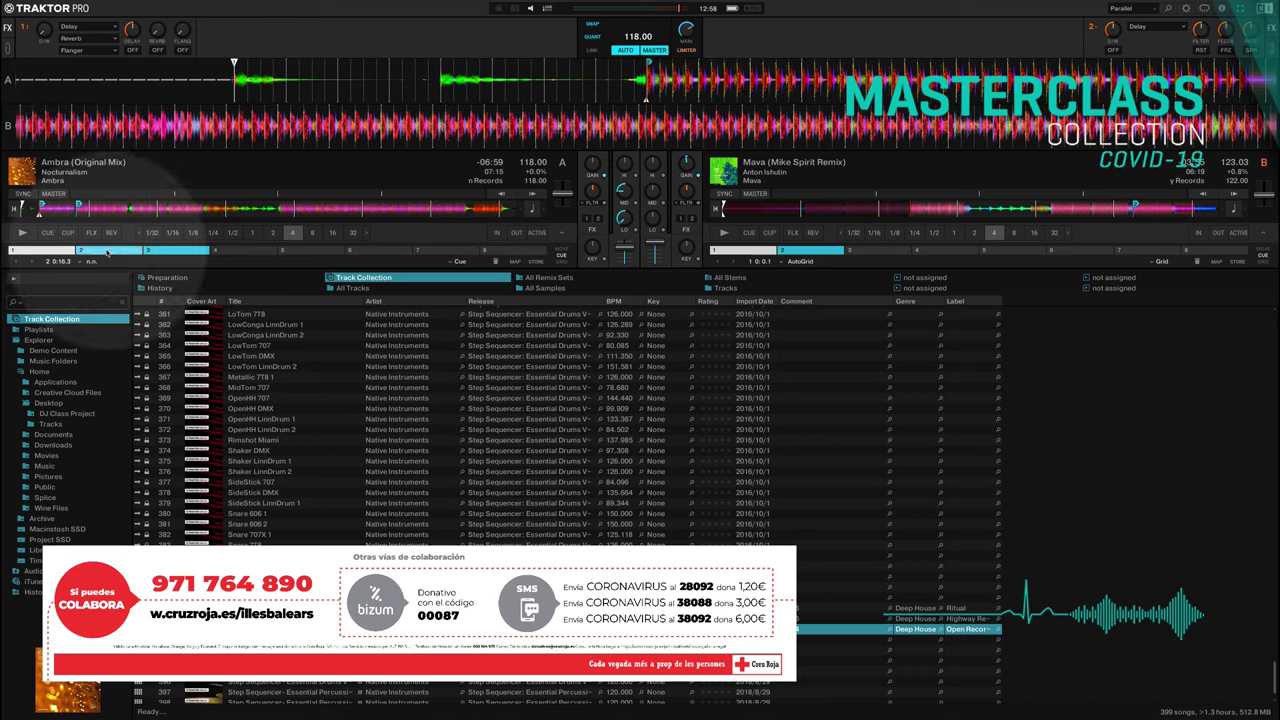
left_click(157, 251)
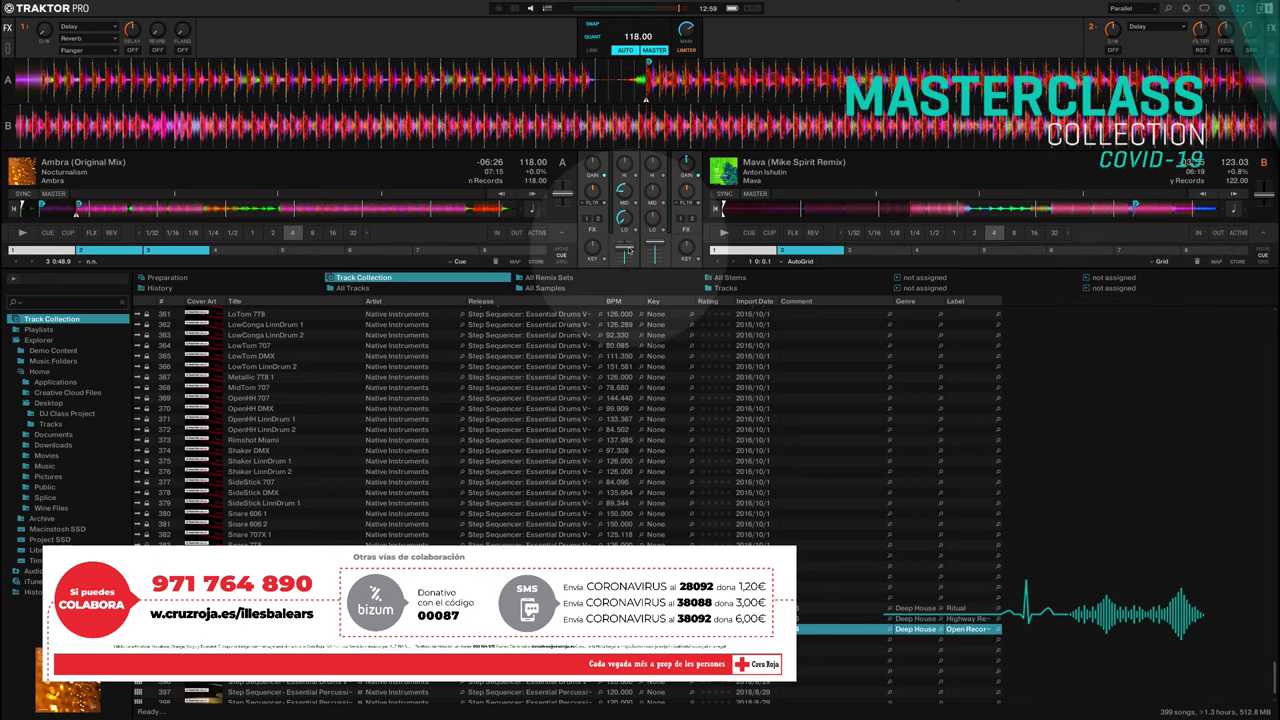
left_click(30, 252)
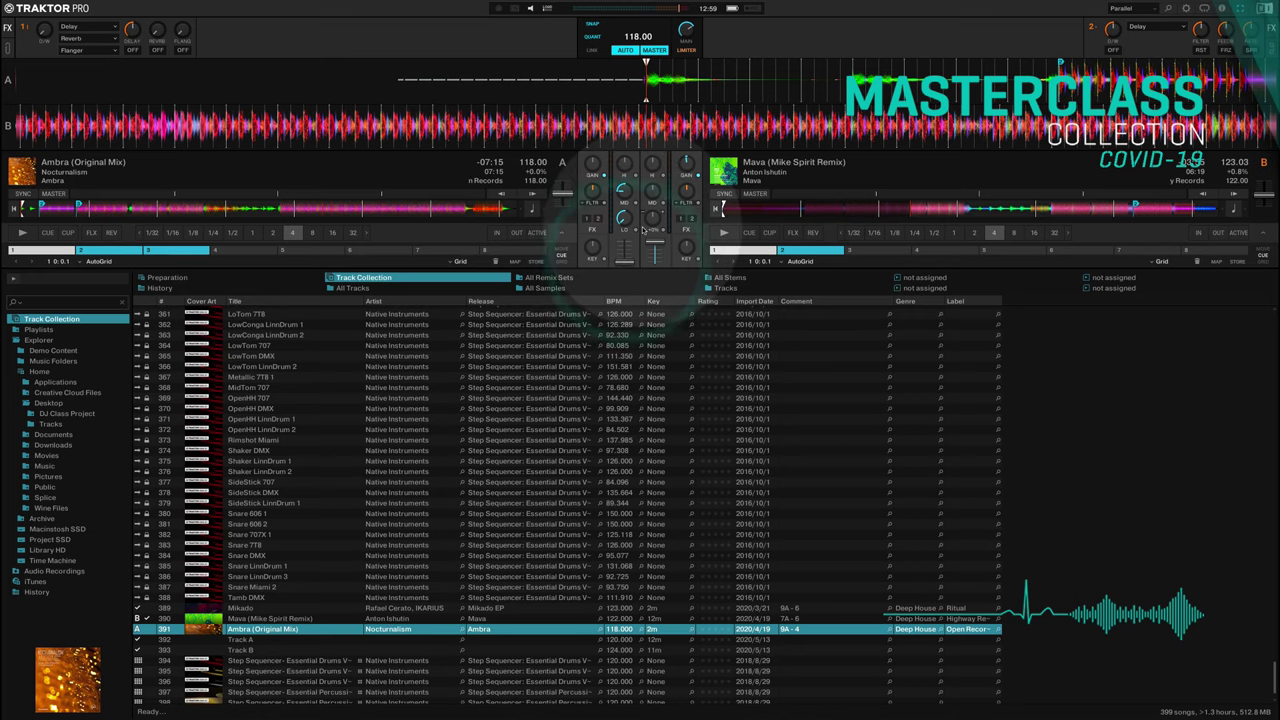
left_click(33, 251)
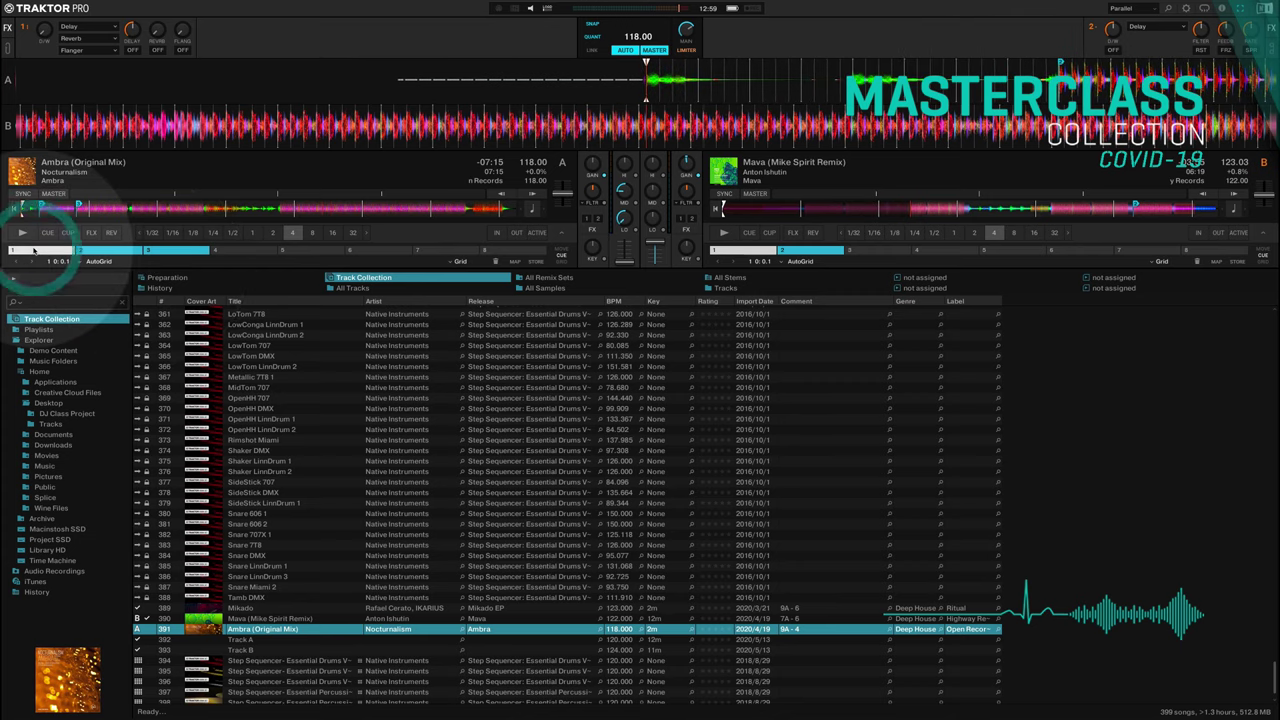
left_click(20, 233)
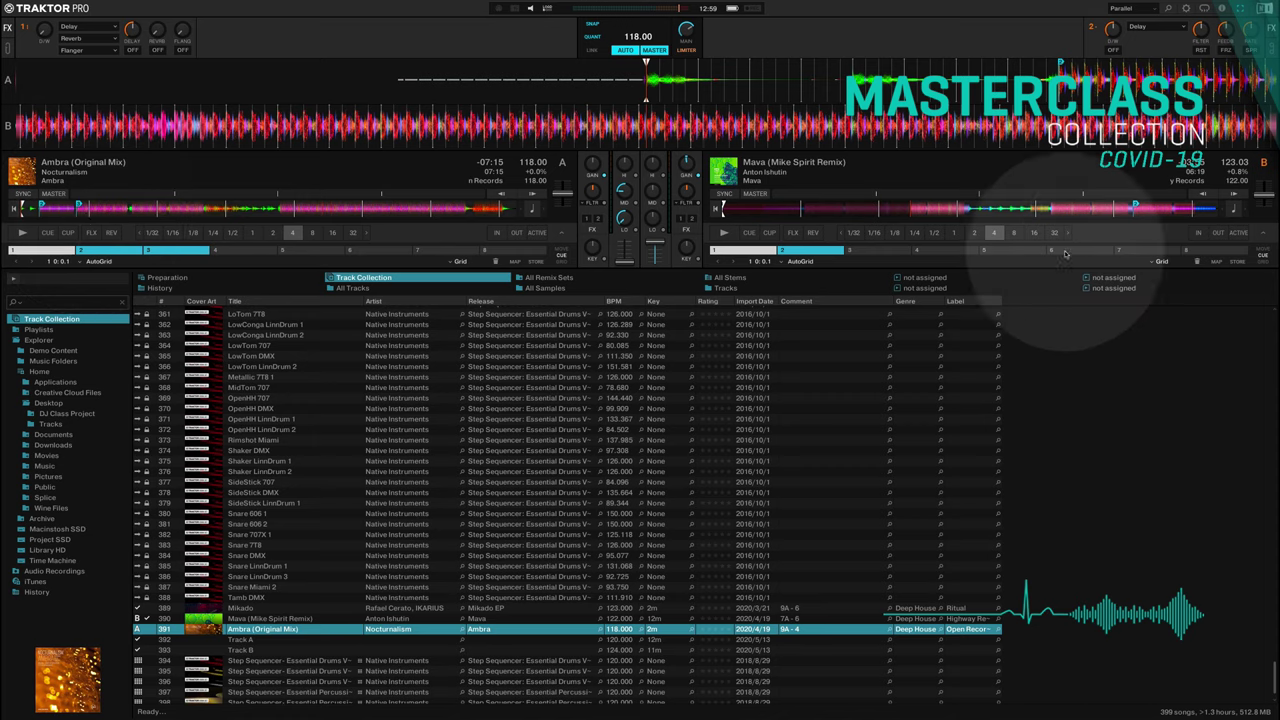
Step: Set Ambra's tempo to 123.00 BPM on deck A and start Mava on deck B from a point late in the track
left_click(1108, 214)
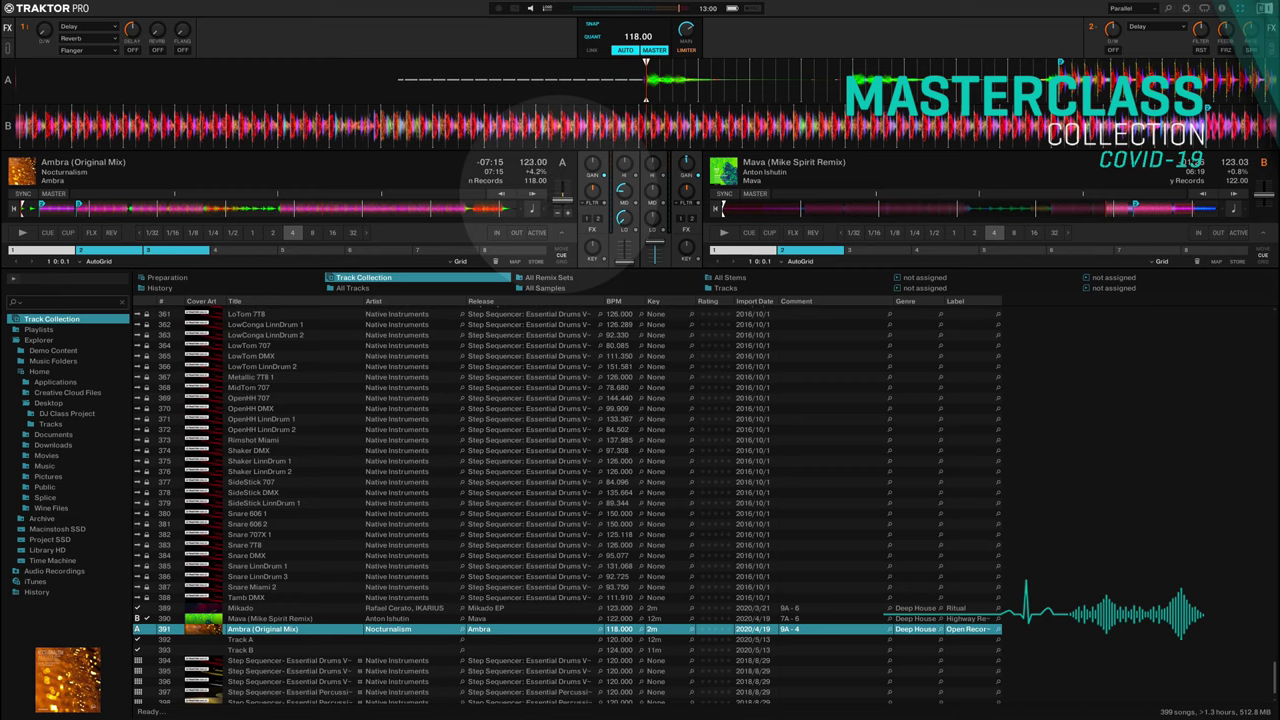
left_click(559, 195)
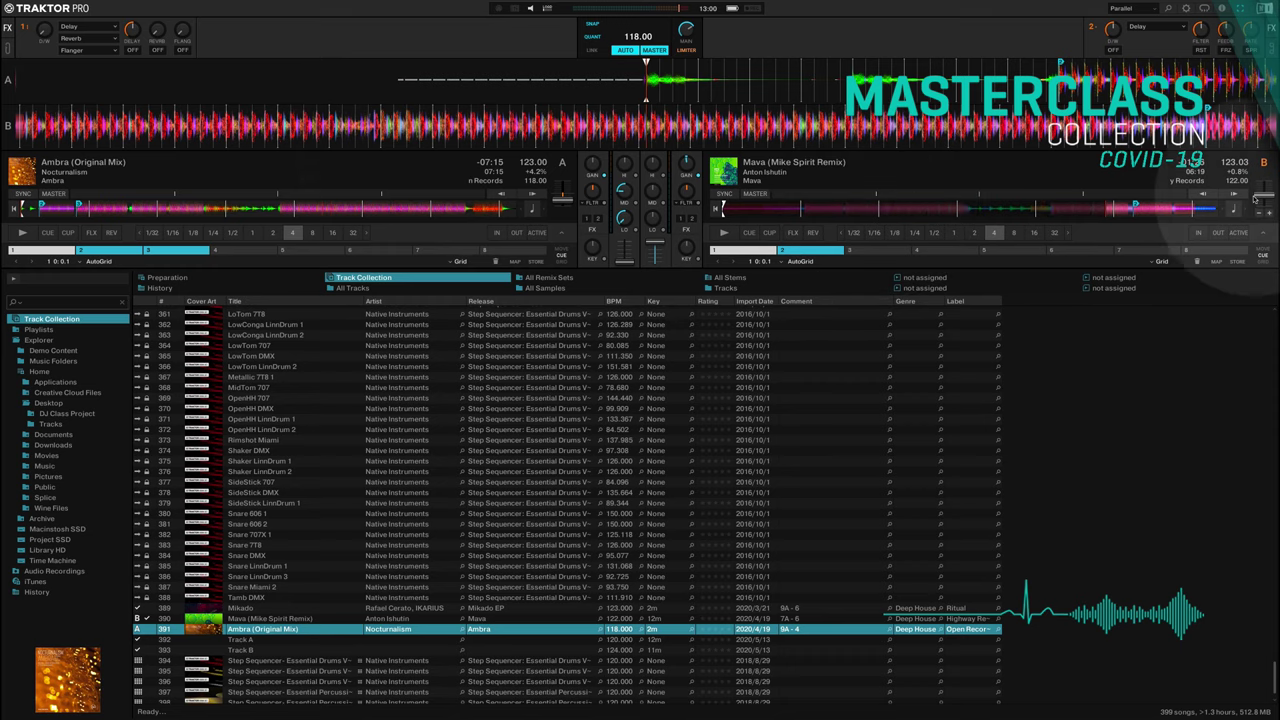
left_click(726, 233)
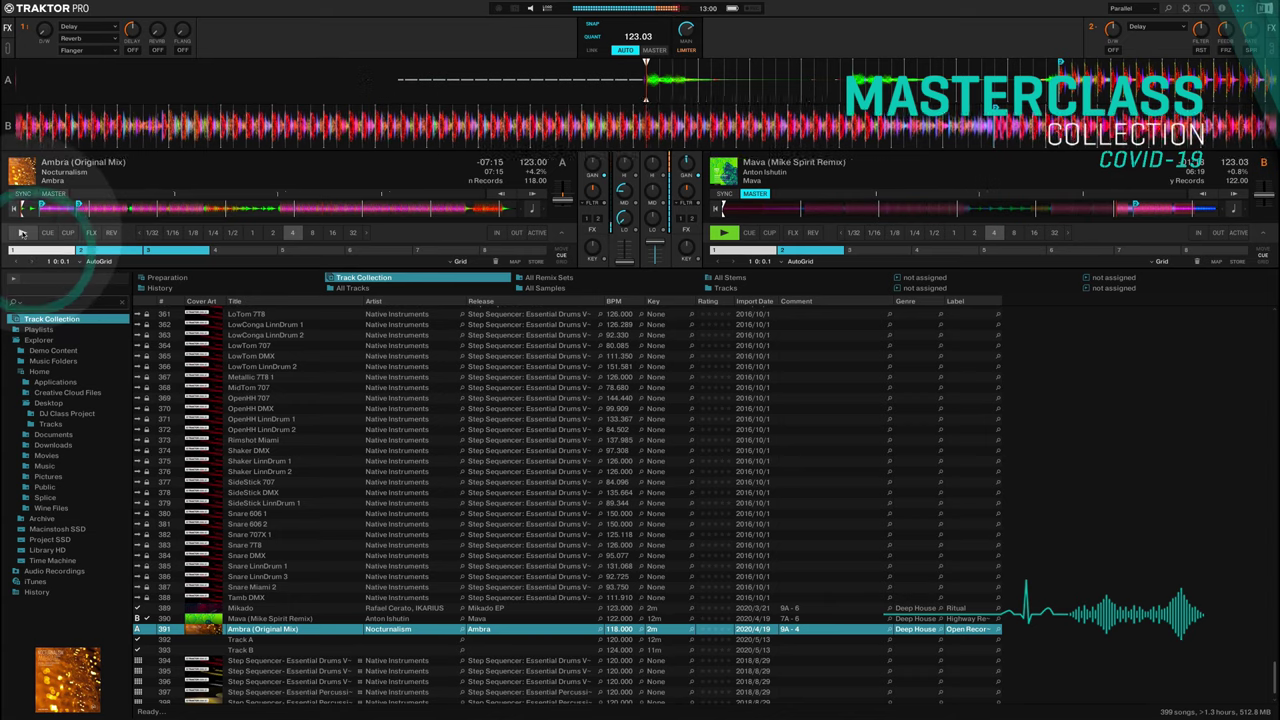
Step: Start Ambra from hotcue 3 in time with Mava, and nudge it backward and slightly forward to align the beats
left_click(161, 253)
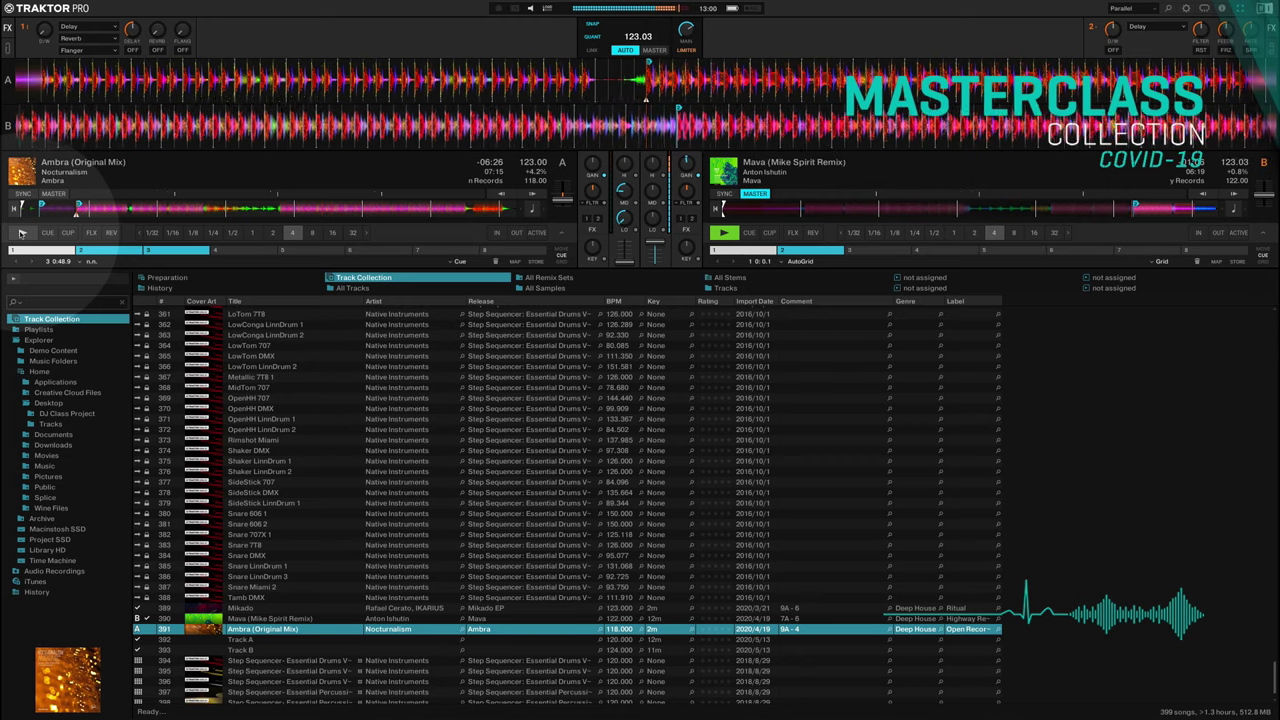
left_click(21, 233)
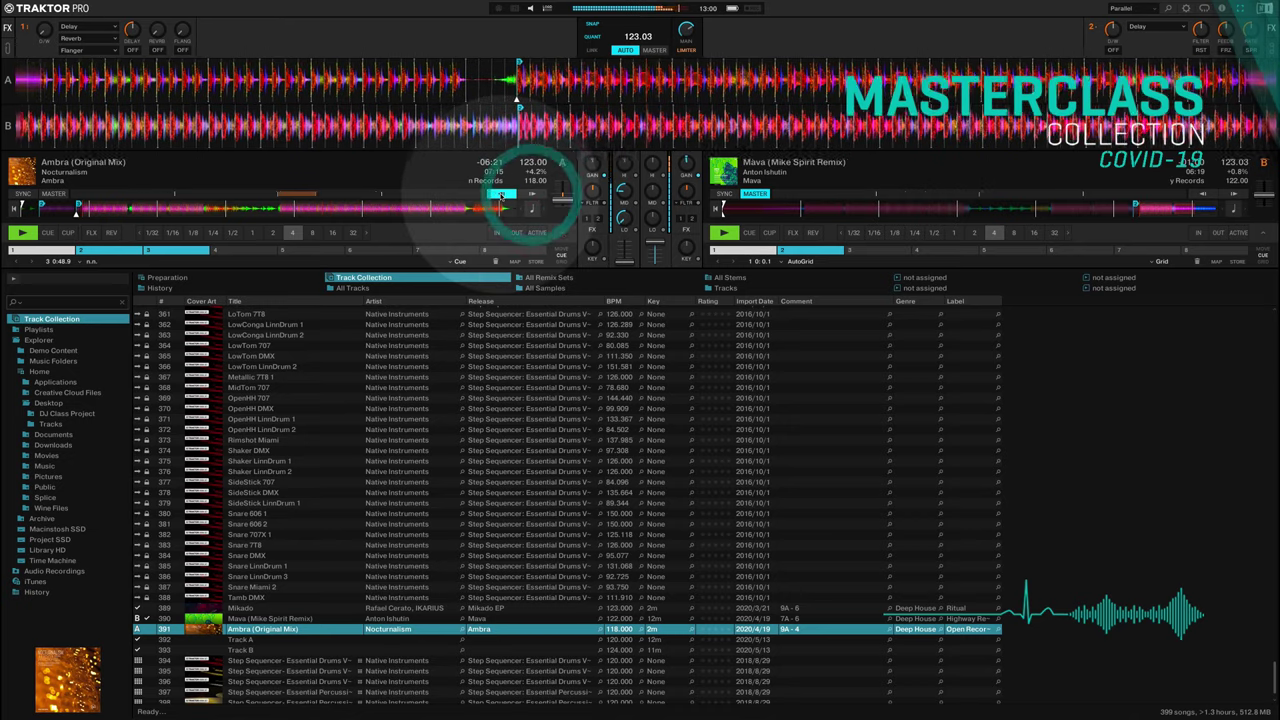
left_click(501, 195)
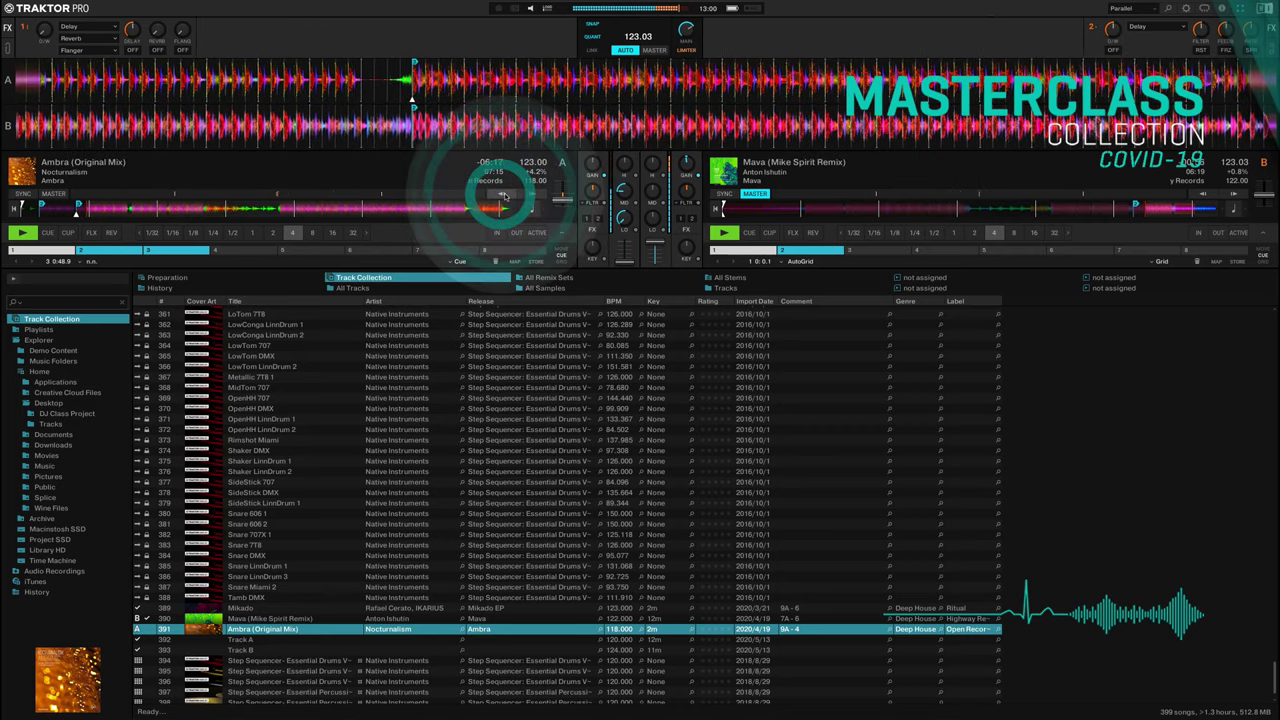
left_click(533, 194)
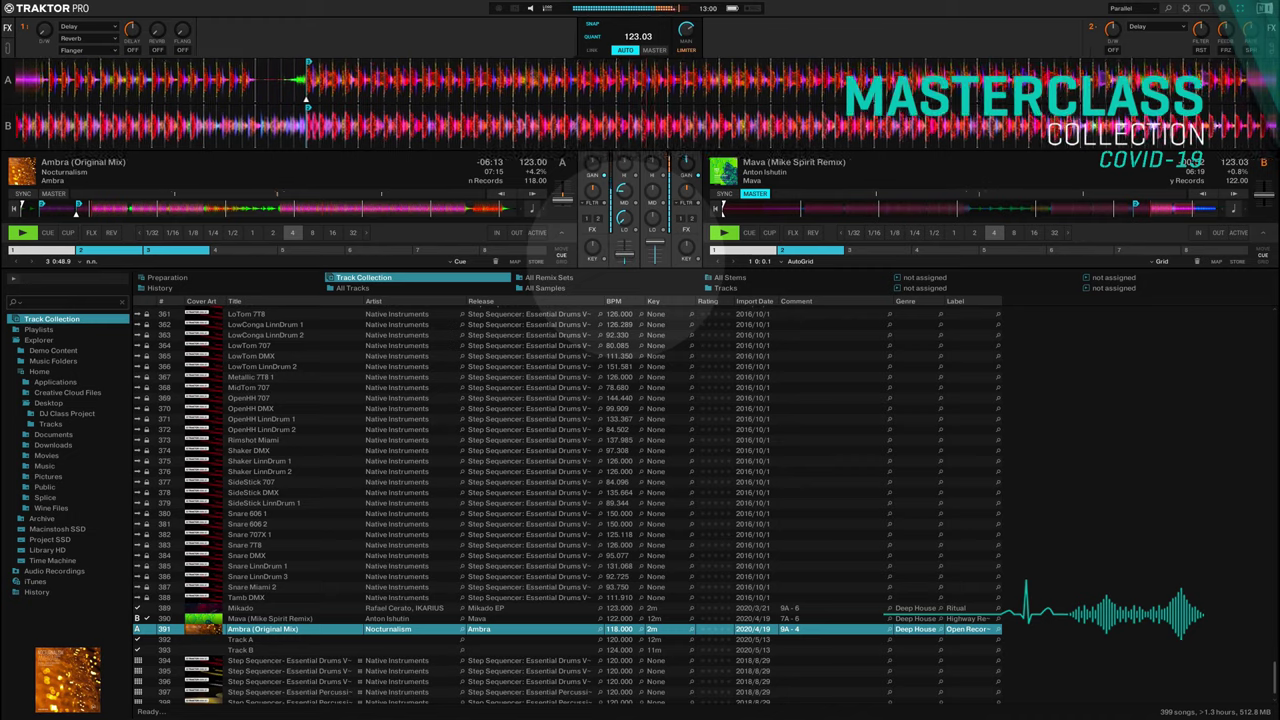
Step: Raise deck A's volume fader in stages to bring Ambra in, and restore its mid EQ to centre
left_click(626, 260)
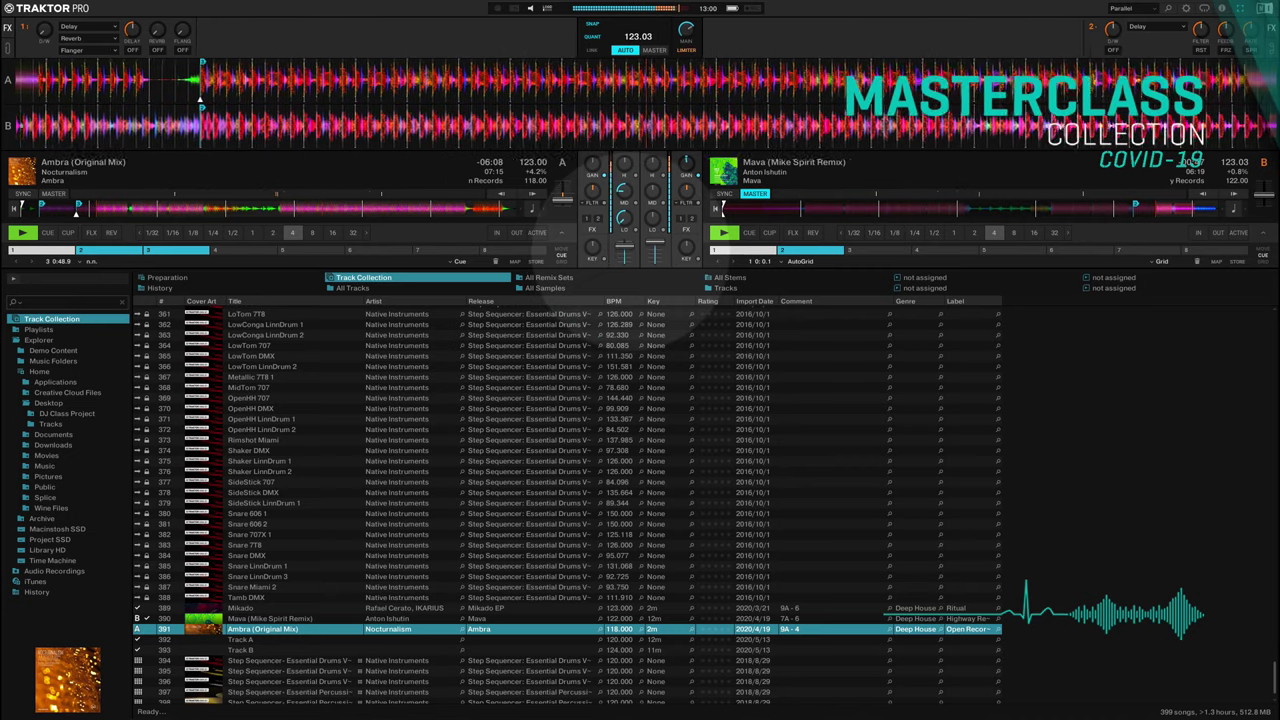
left_click(627, 249)
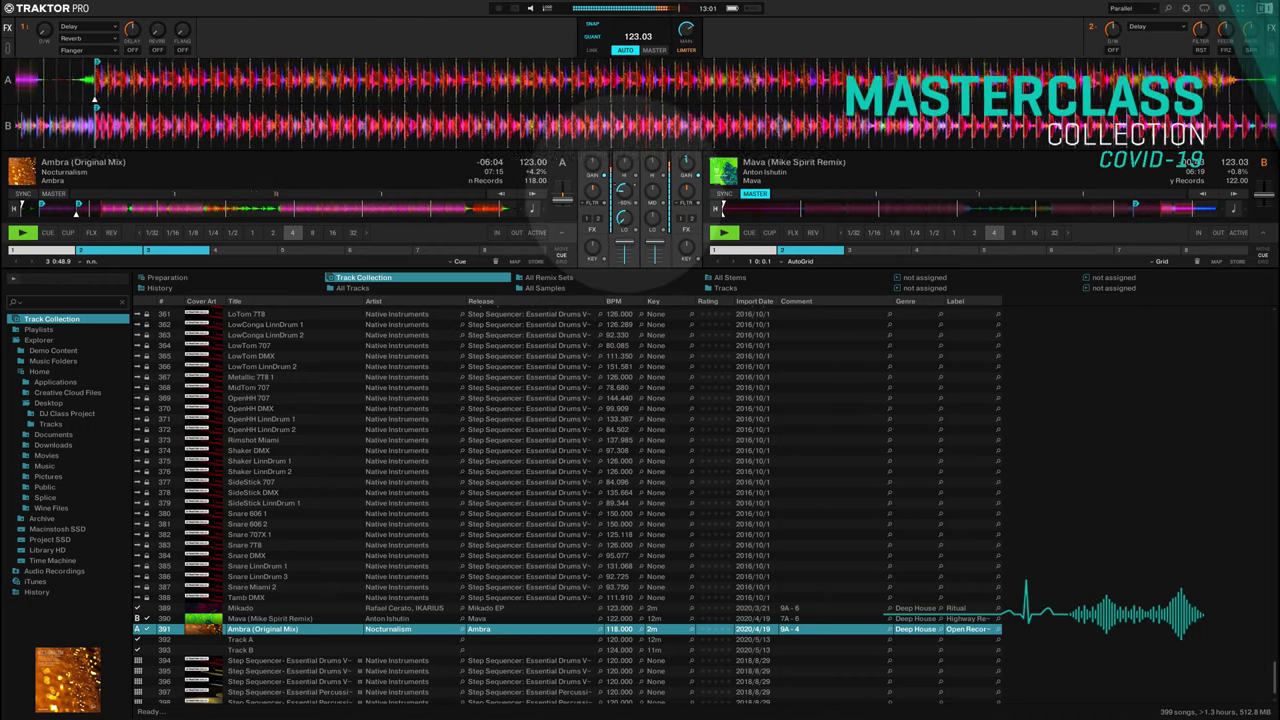
mouse_move(624, 195)
left_mouse_down()
mouse_move(624, 212)
mouse_move(624, 188)
left_mouse_up()
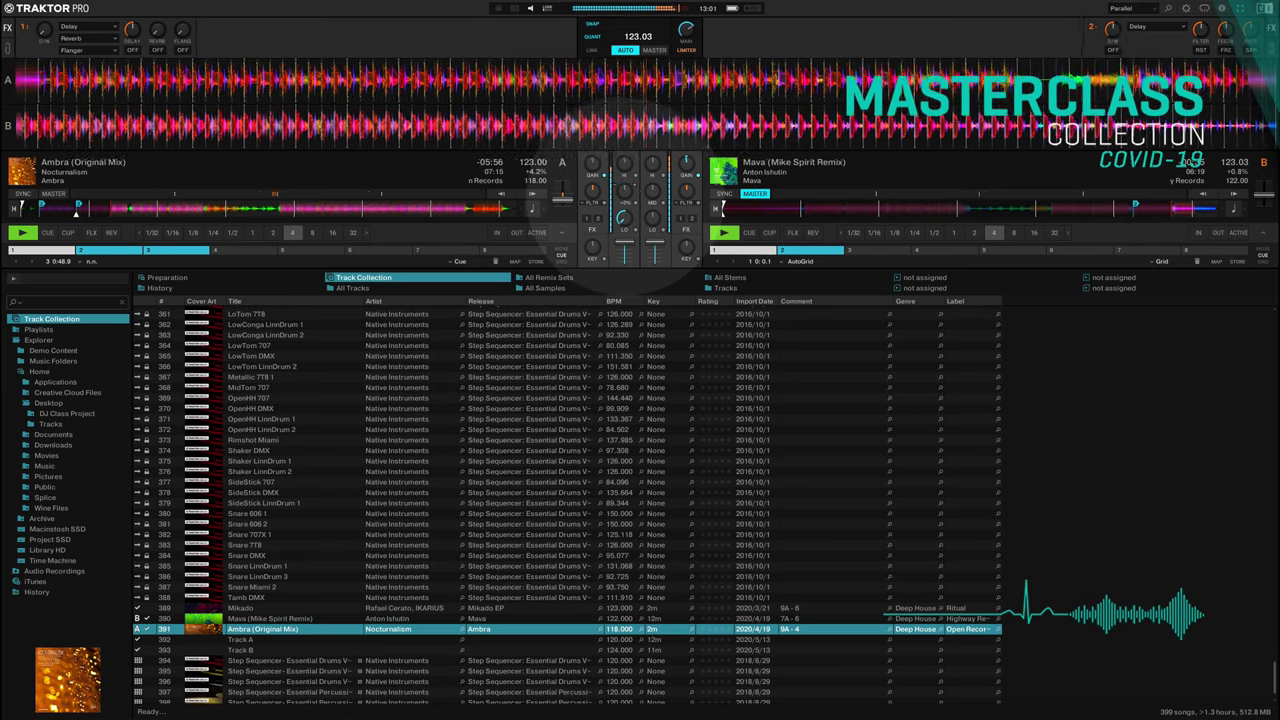
Step: Swap the bass between the tracks by restoring Ambra's low EQ to centre and cutting Mava's low EQ
left_click_drag(623, 212, 628, 216)
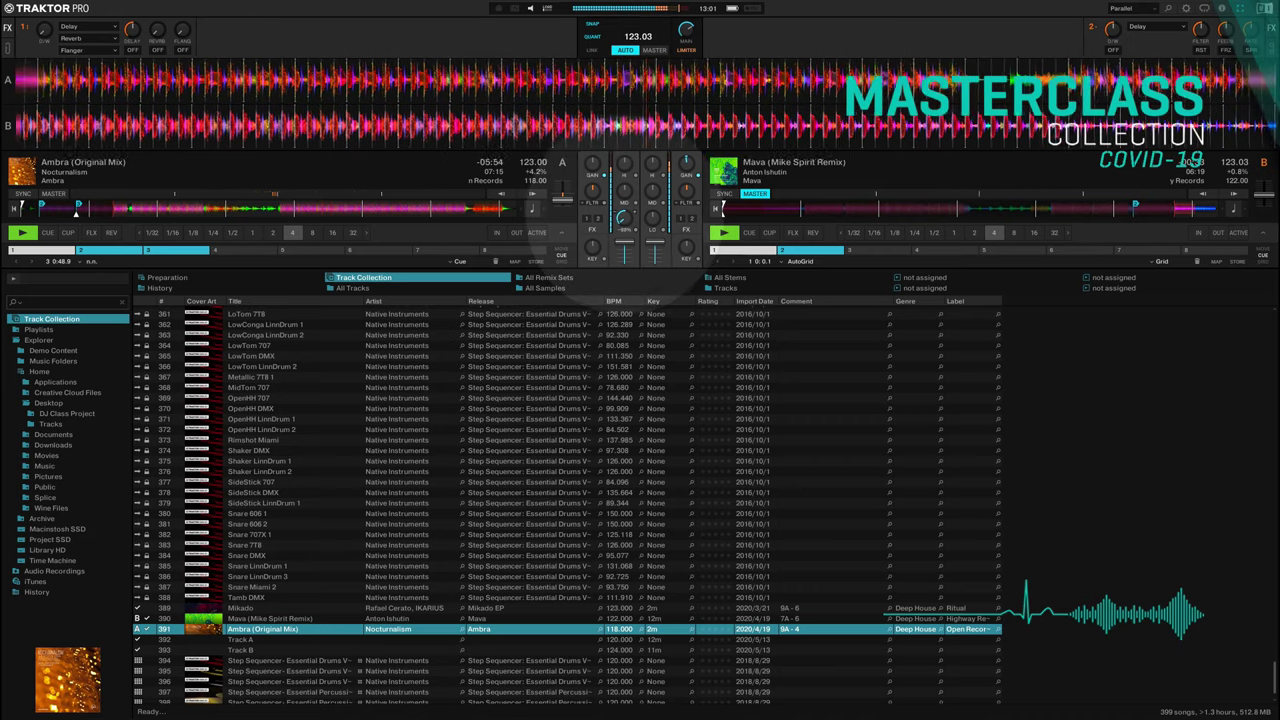
left_click_drag(621, 222, 621, 219)
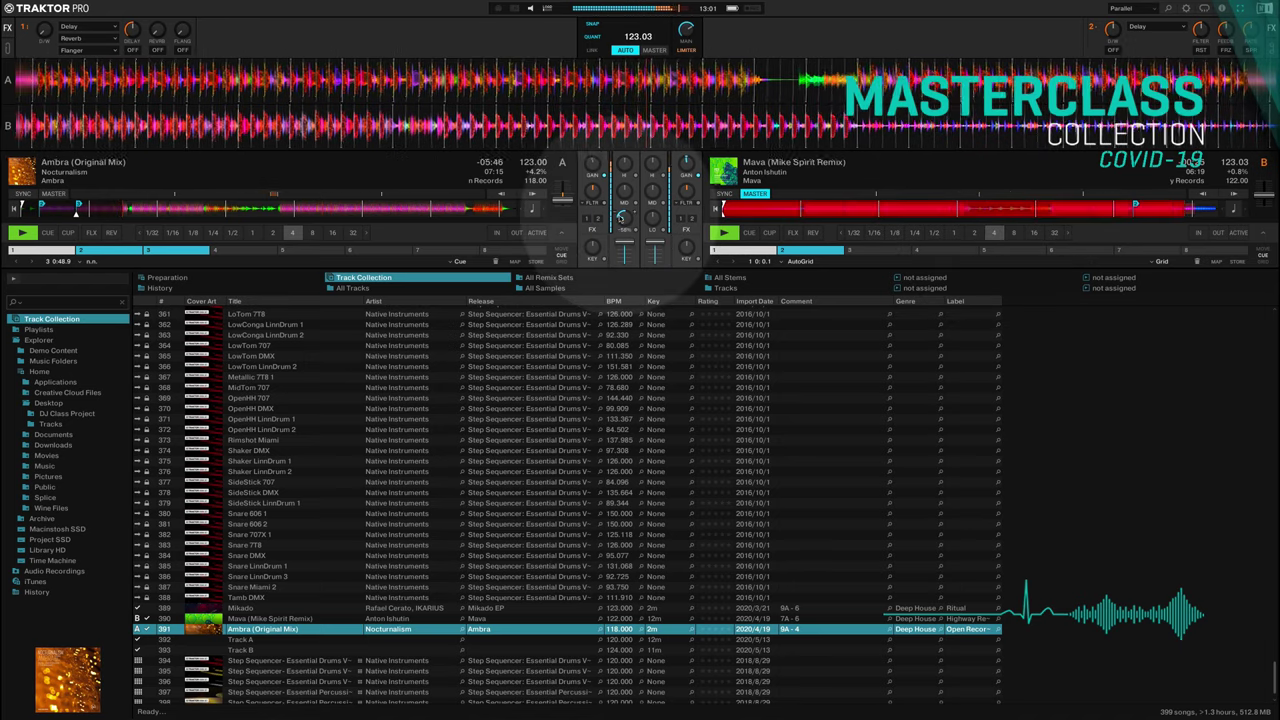
left_click(654, 217)
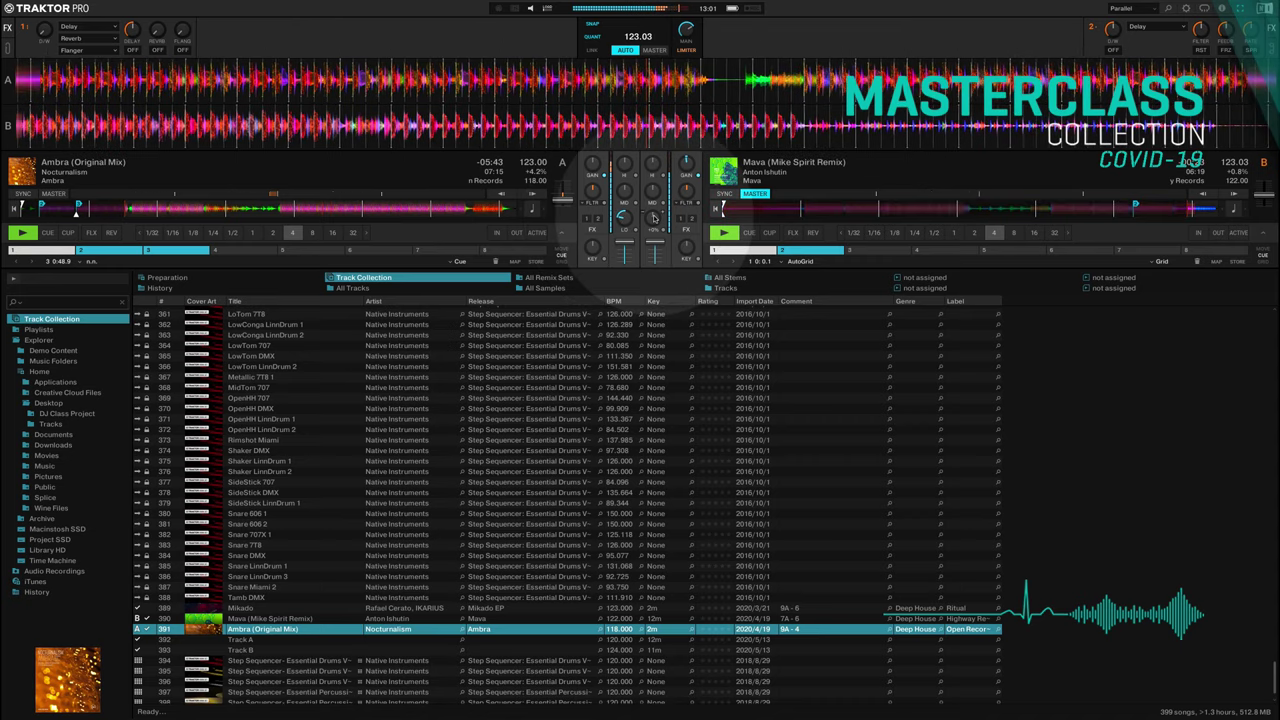
left_click_drag(654, 217, 654, 262)
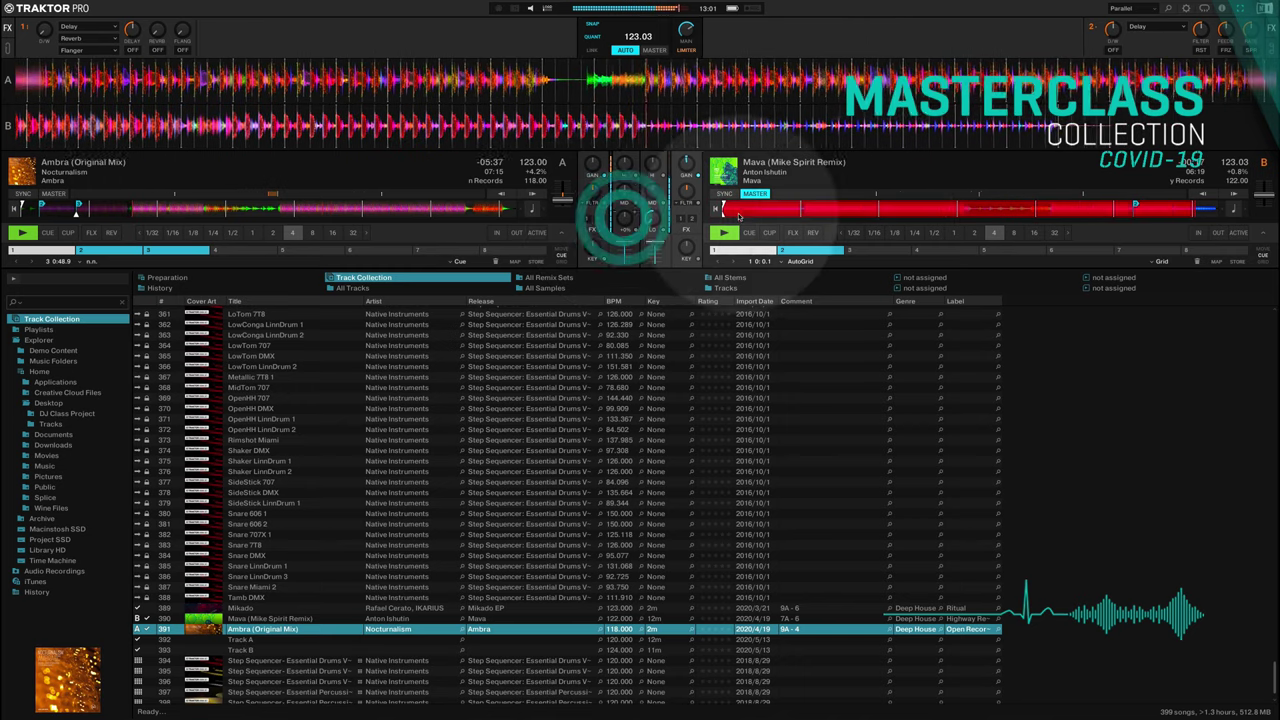
Step: Loop Mava near its end for 8 beats, and extend the loop to 16 beats
left_click(1015, 233)
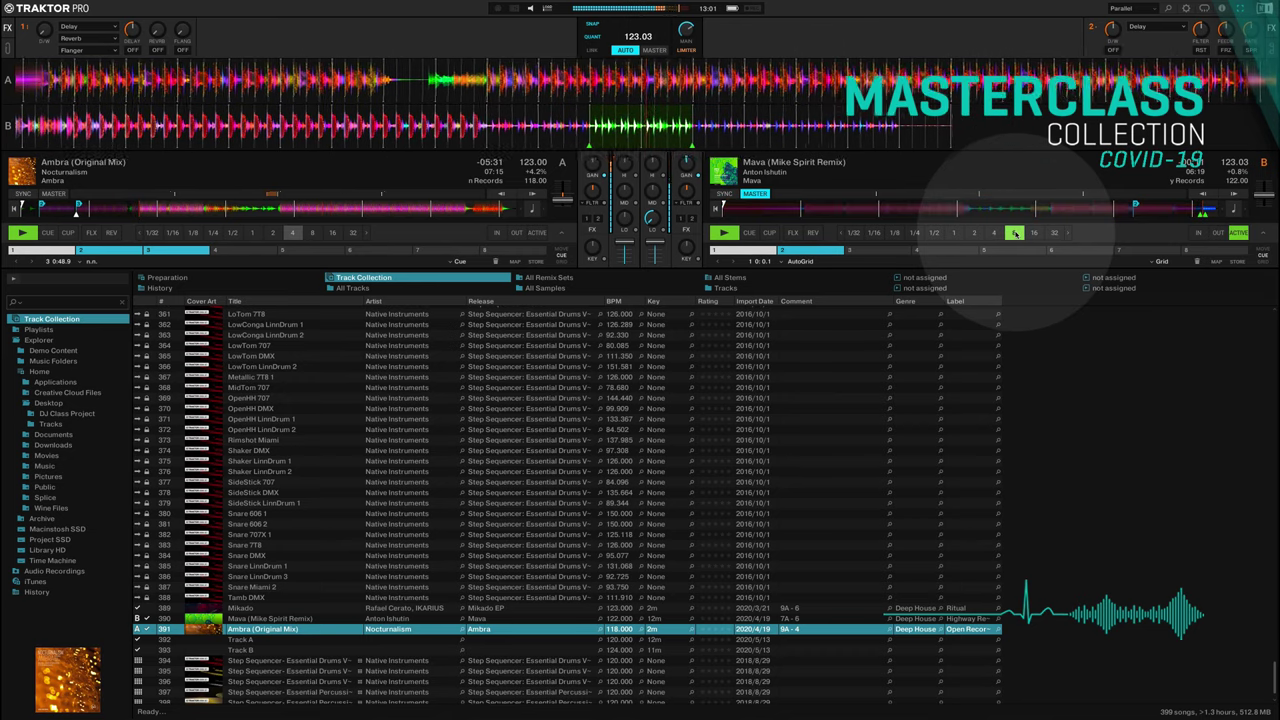
left_click(1033, 233)
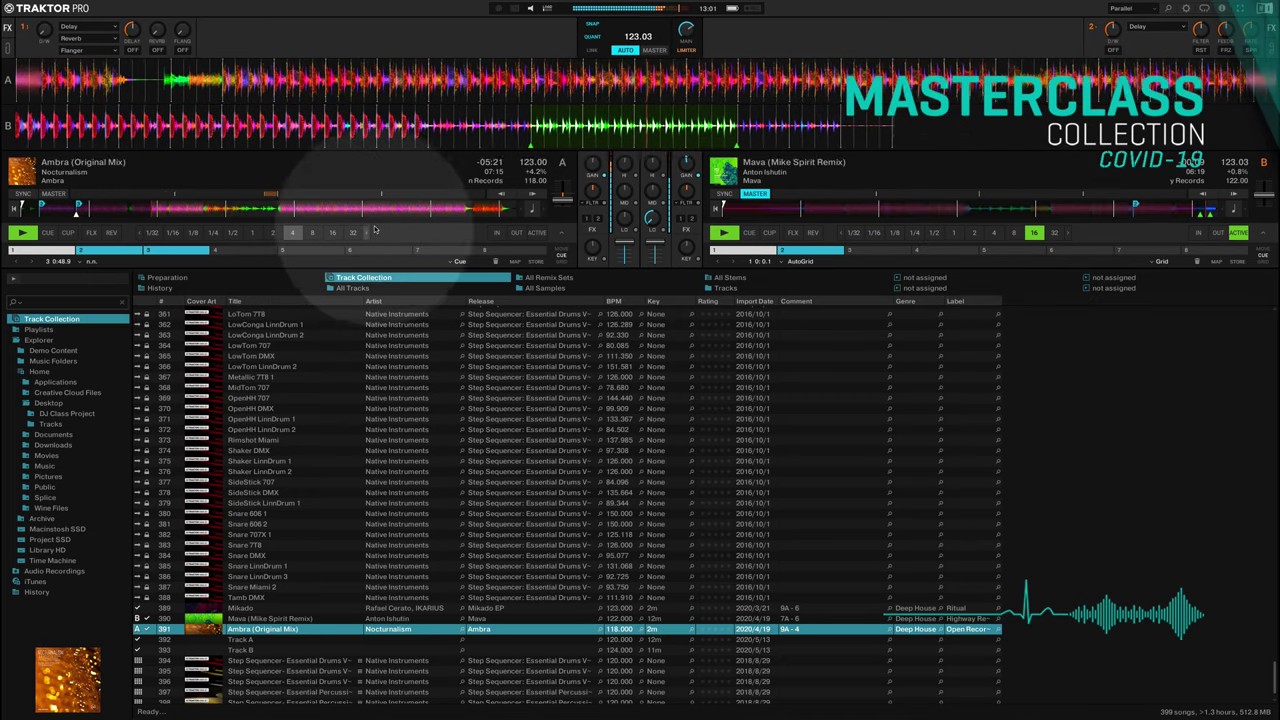
Step: Nudge Ambra backward and forward to keep its beats aligned with the looping Mava
left_click(497, 194)
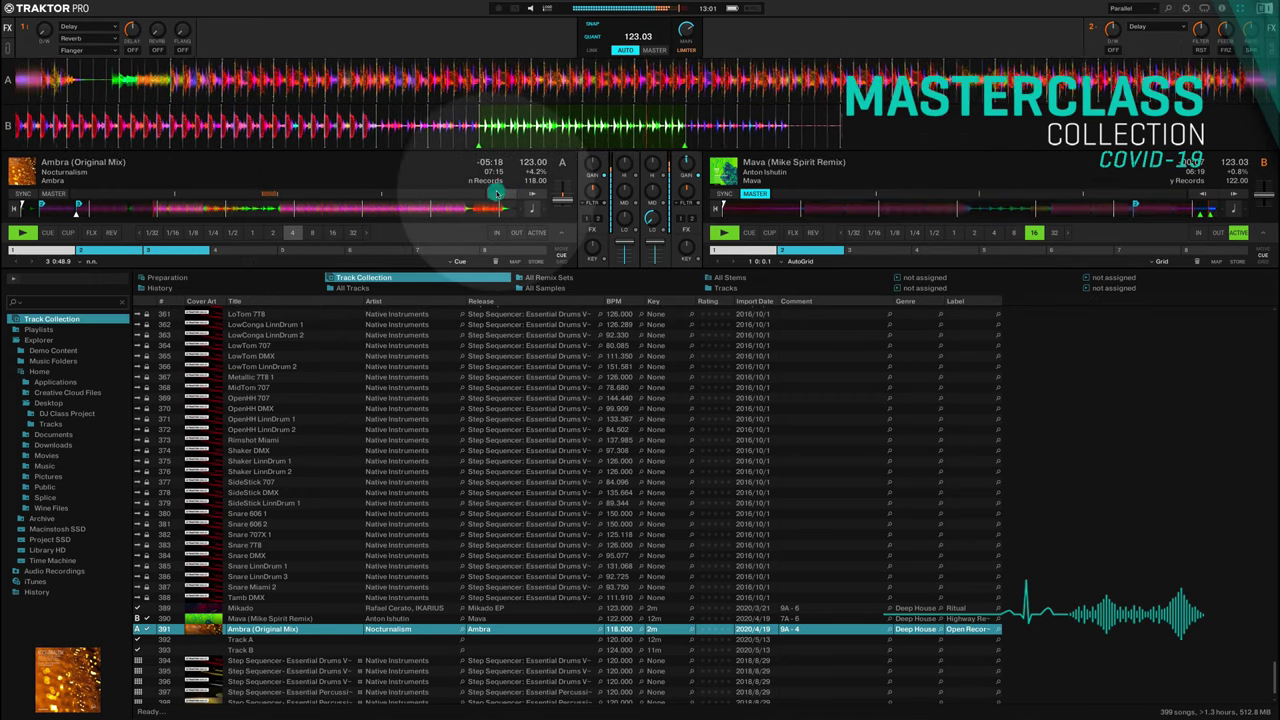
left_click(526, 195)
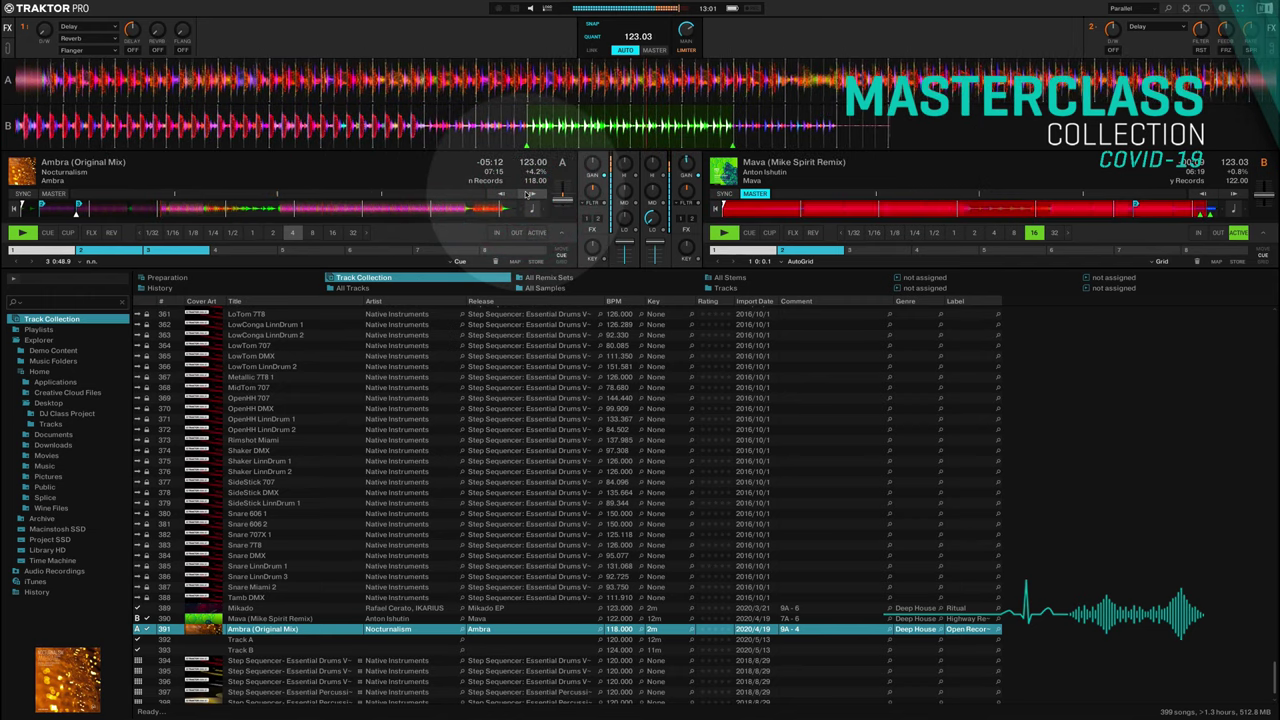
left_click(507, 193)
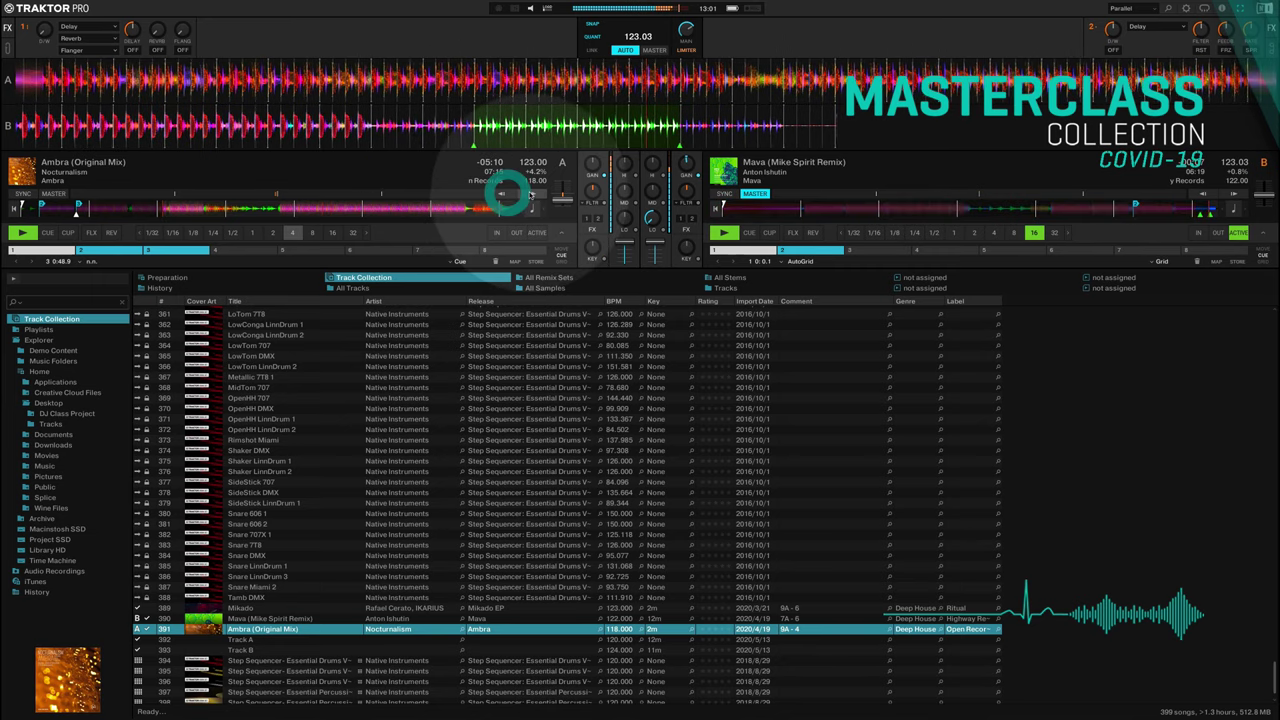
left_click(526, 195)
left_click(526, 195)
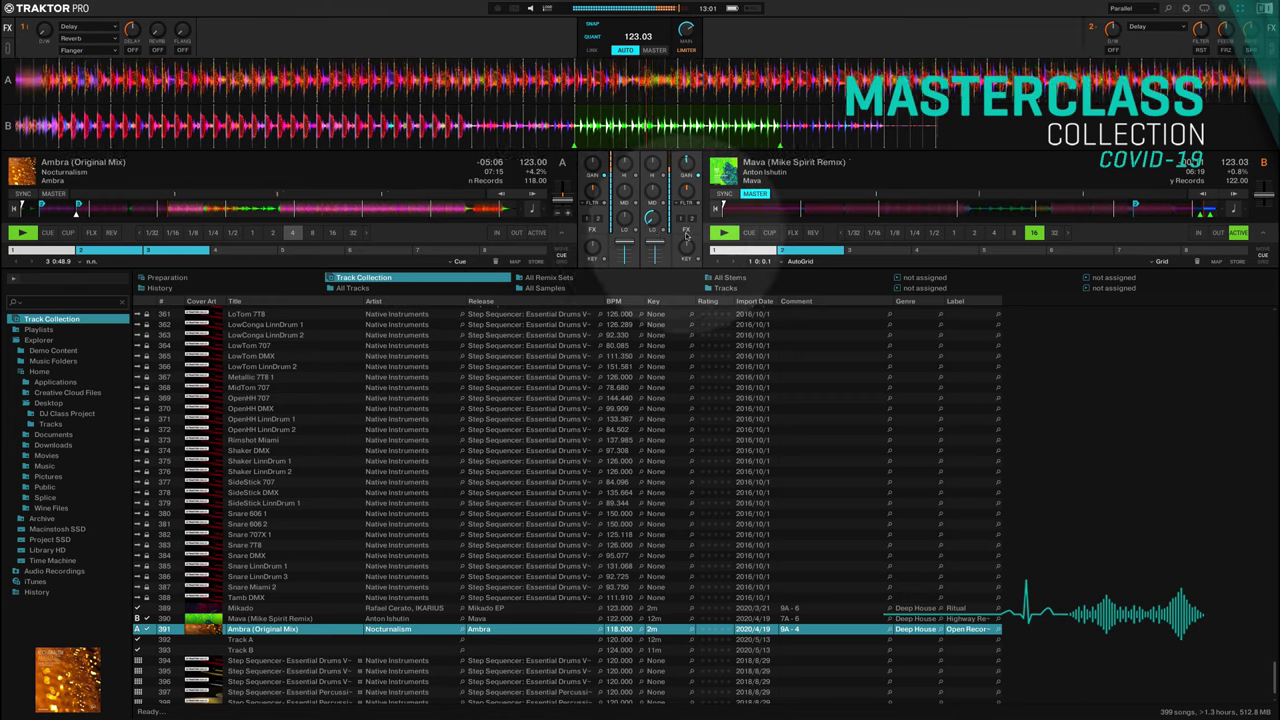
Step: Fade out Mava by cutting its mid EQ and lowering deck B's volume fader fully, nudging Ambra to hold the beat alignment
left_click(655, 242)
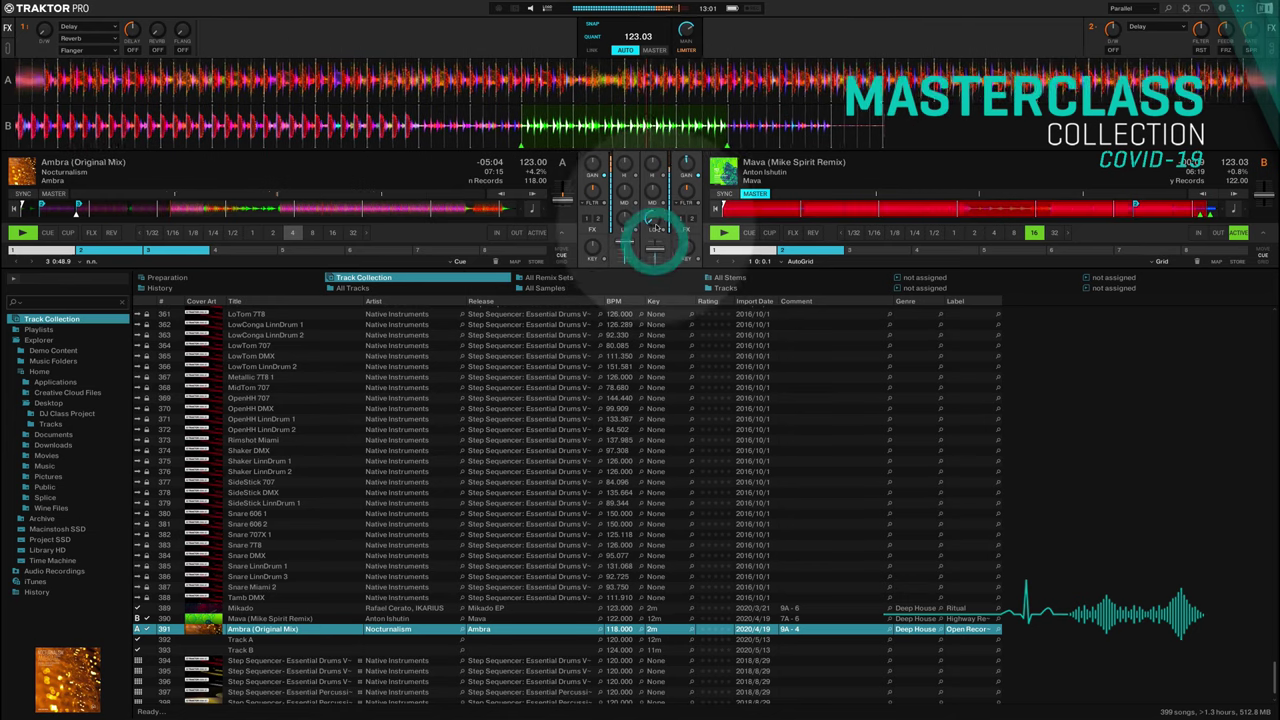
left_click_drag(653, 190, 652, 190)
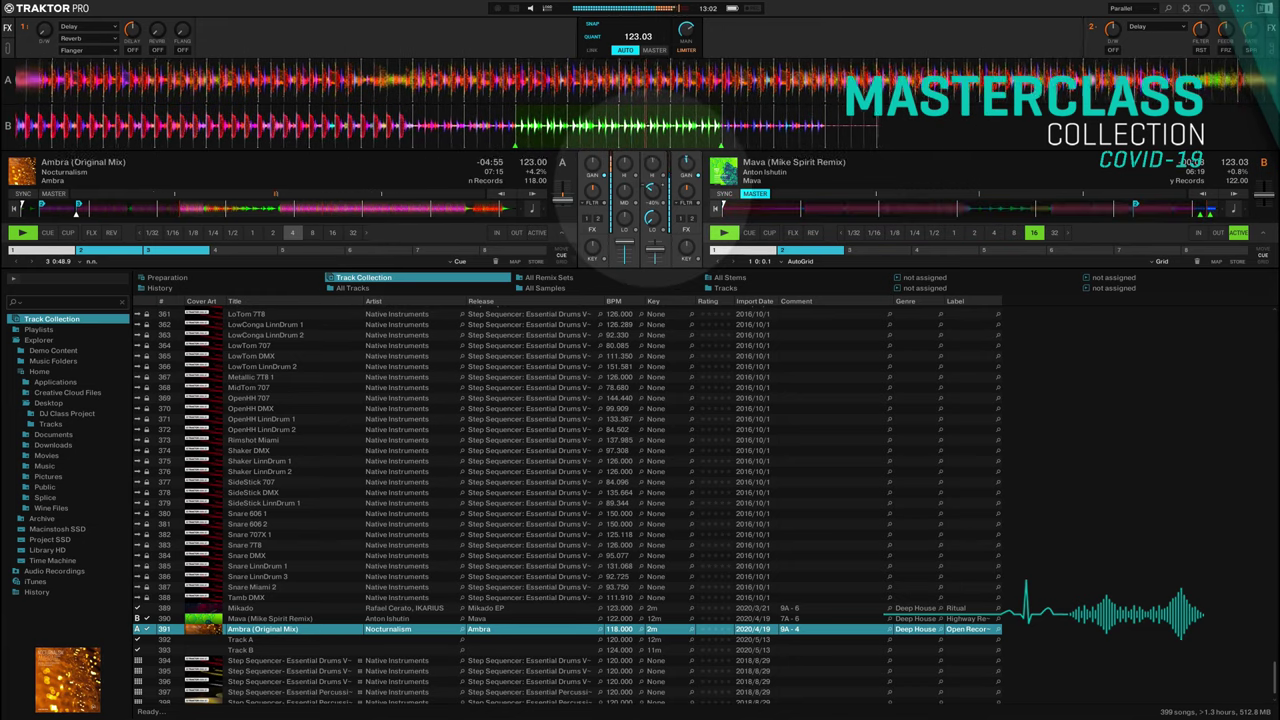
left_click(508, 196)
left_click(534, 194)
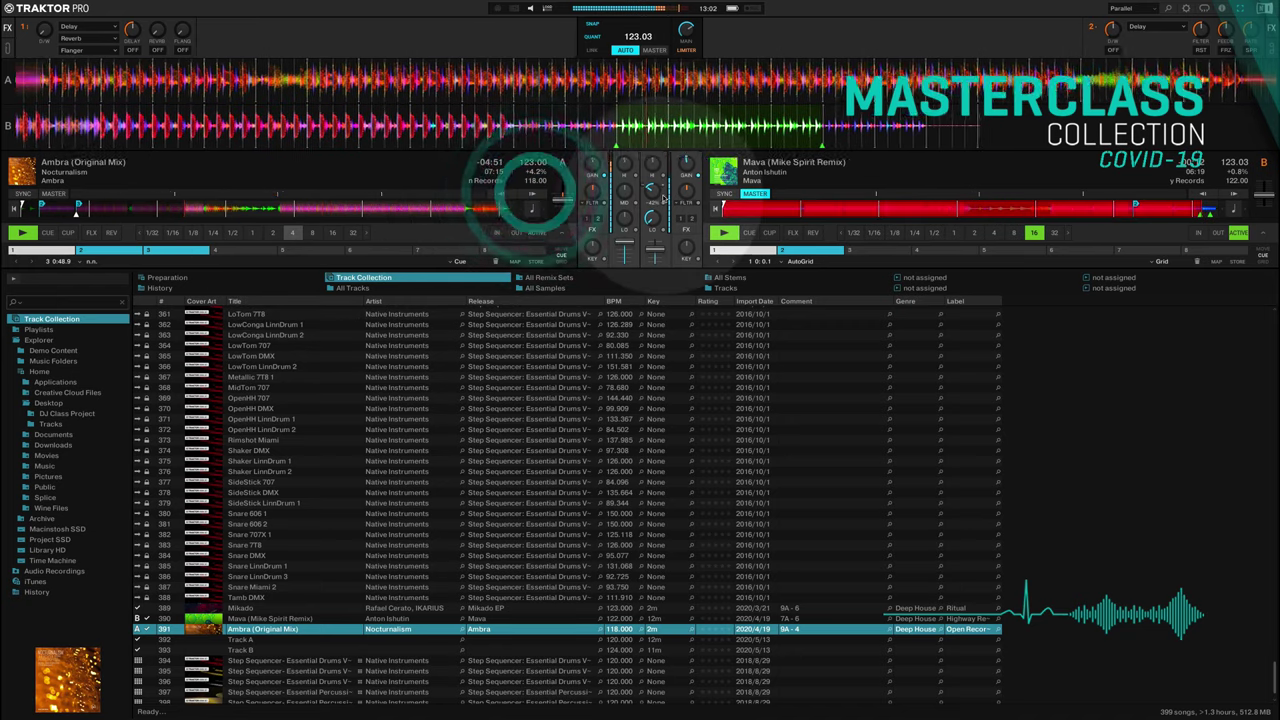
left_click_drag(651, 189, 651, 192)
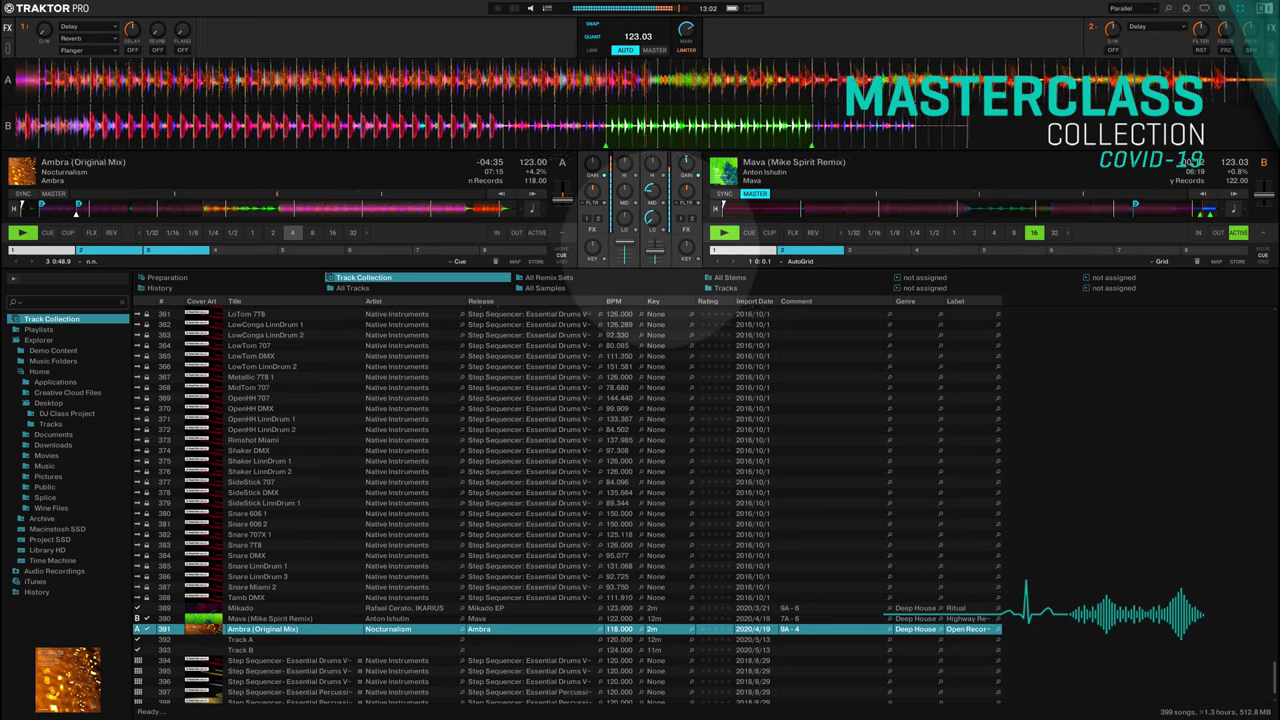
left_click_drag(655, 250, 655, 262)
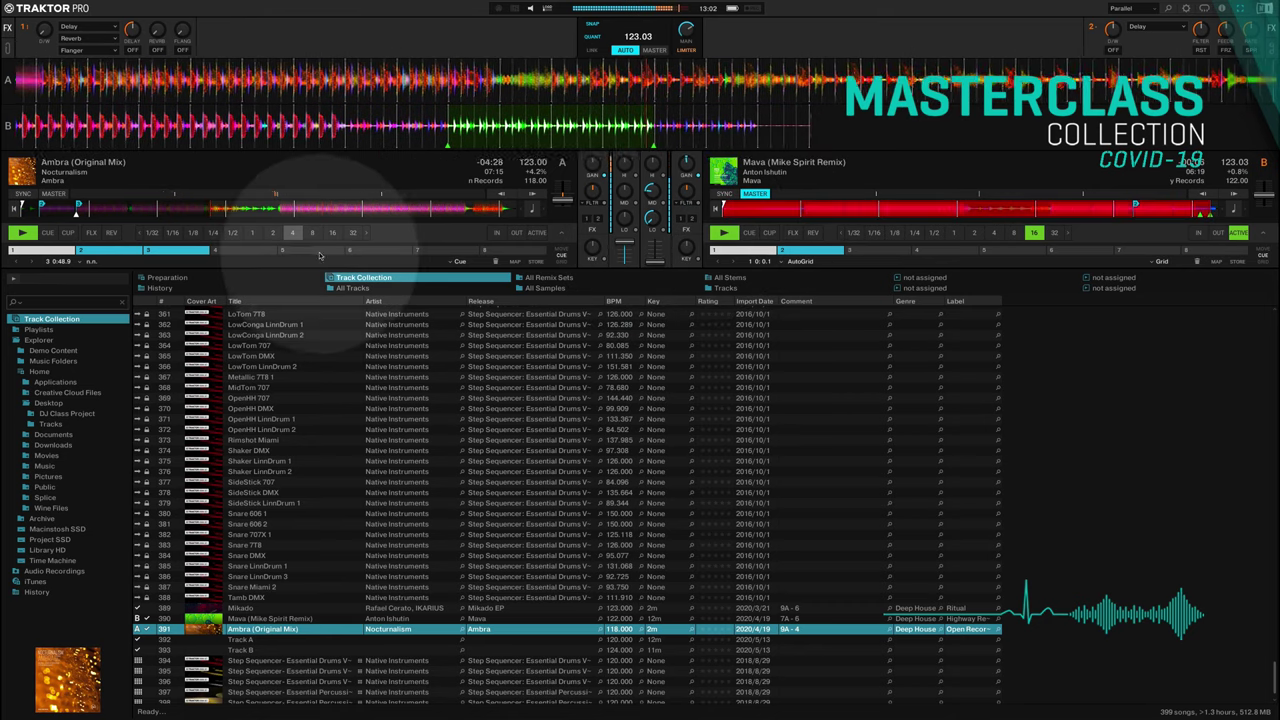
Step: Pause Ambra, and swap the volume faders so that only Mava's 16-beat loop on deck B is heard
left_click(22, 233)
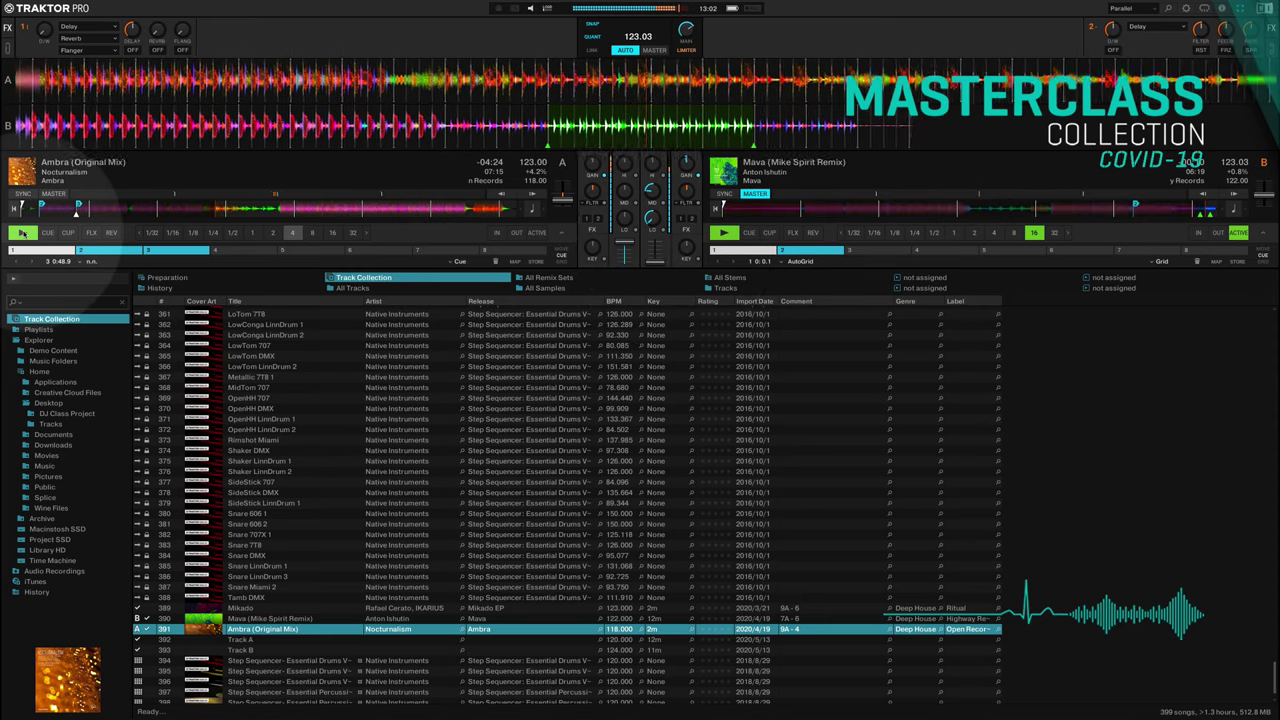
left_click(22, 233)
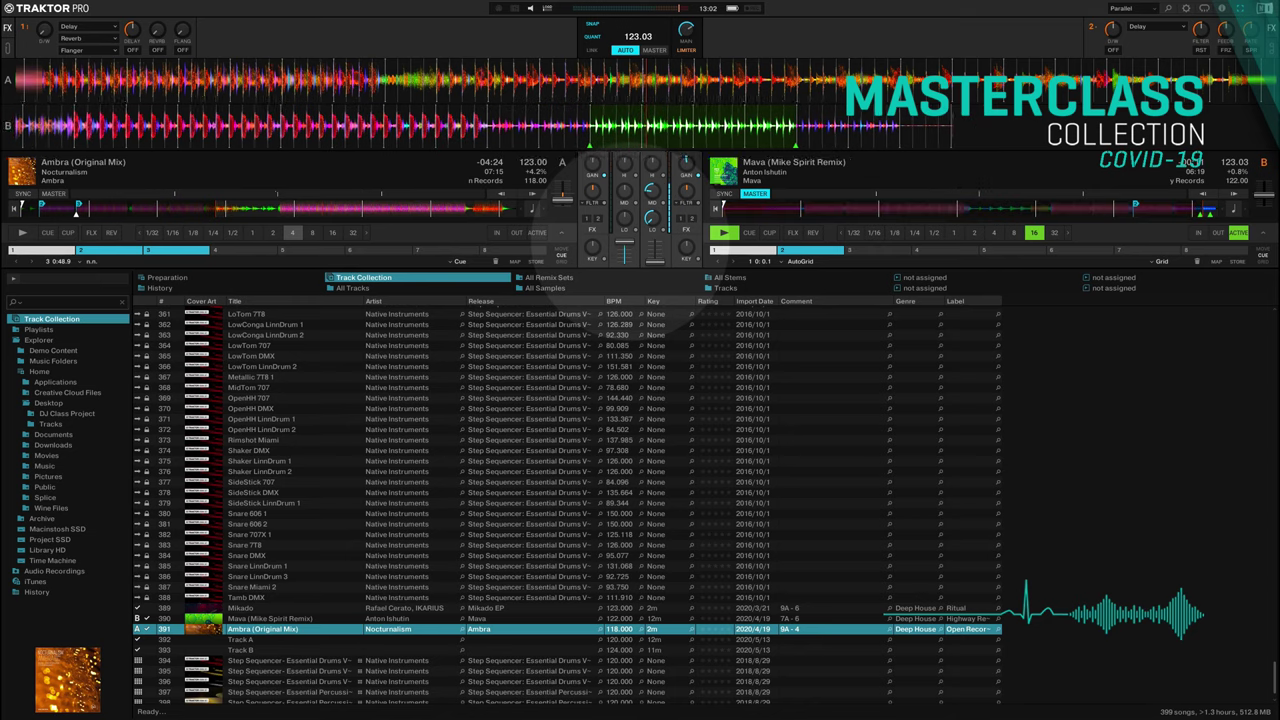
left_click_drag(625, 243, 655, 242)
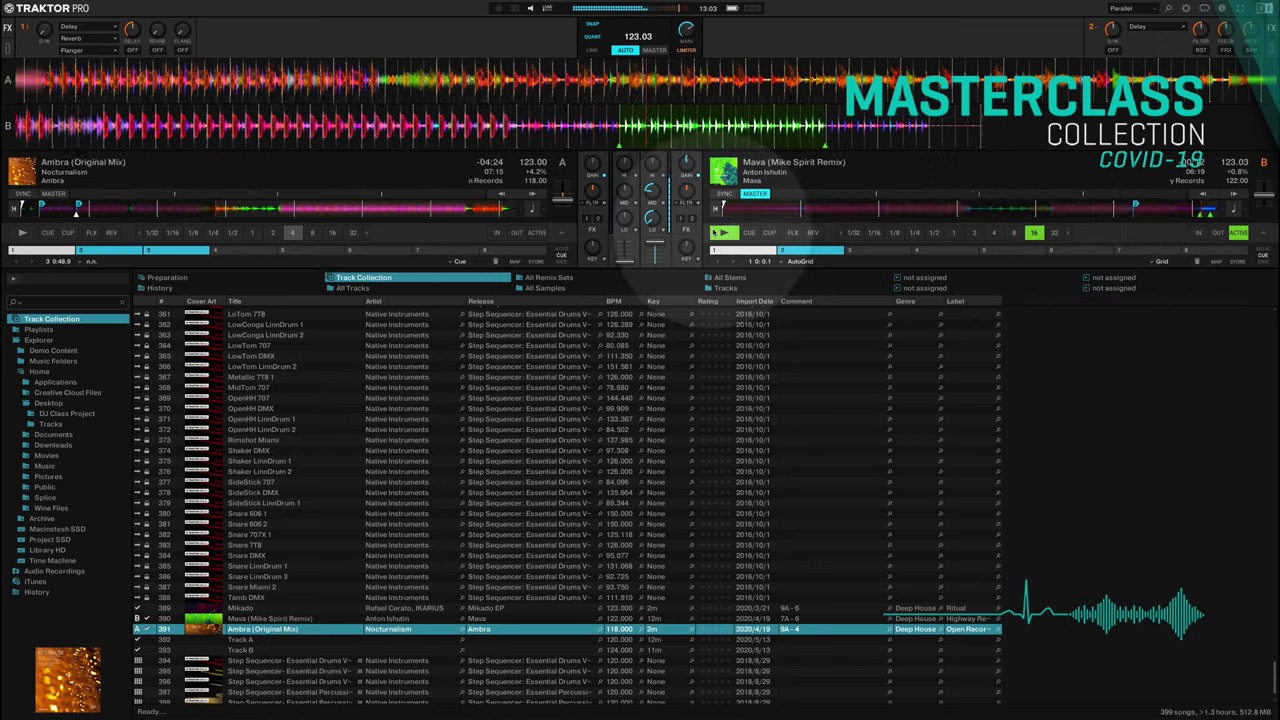
Step: Stop Mava, shorten its loop to 8 beats, and play the shortened loop briefly
left_click(722, 233)
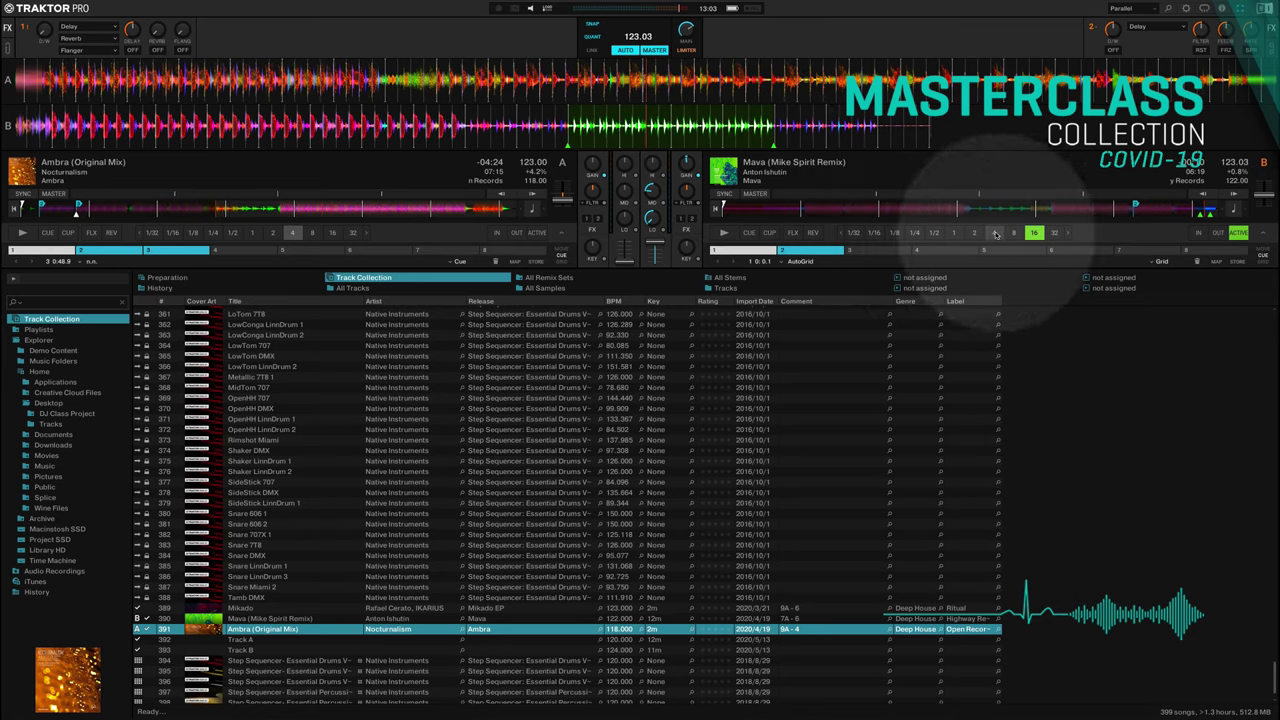
left_click(1014, 233)
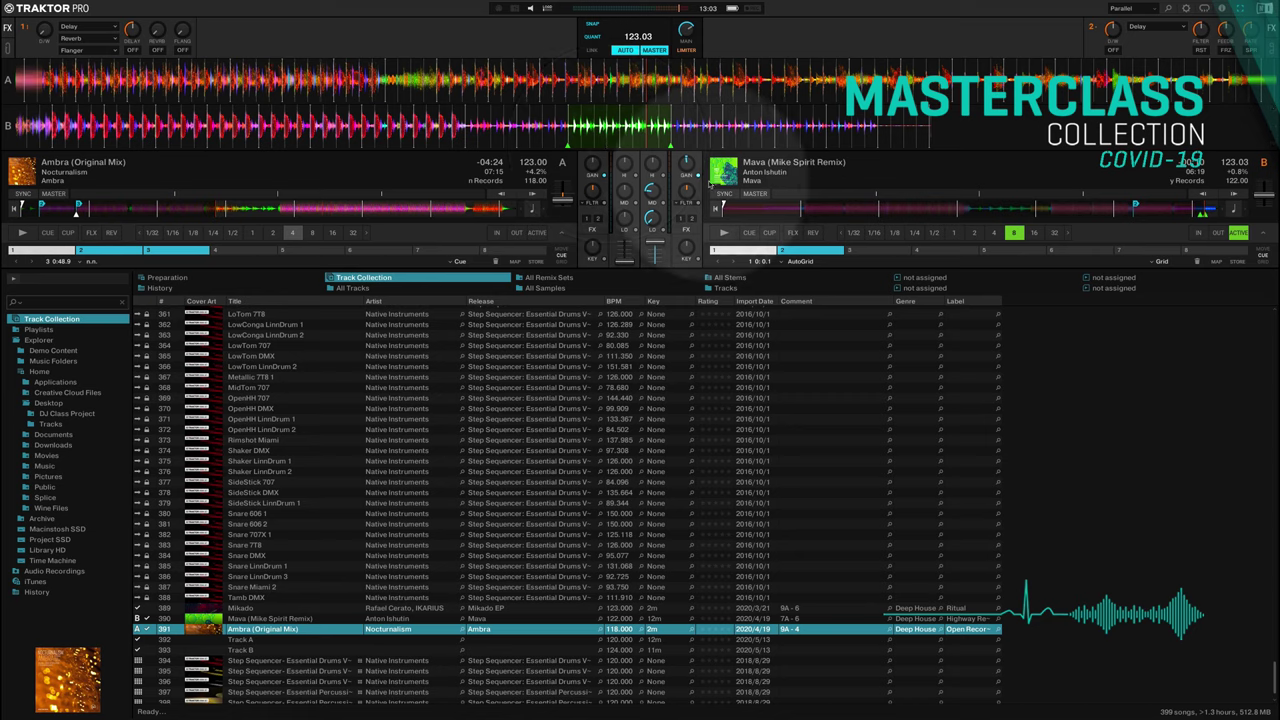
left_click(725, 233)
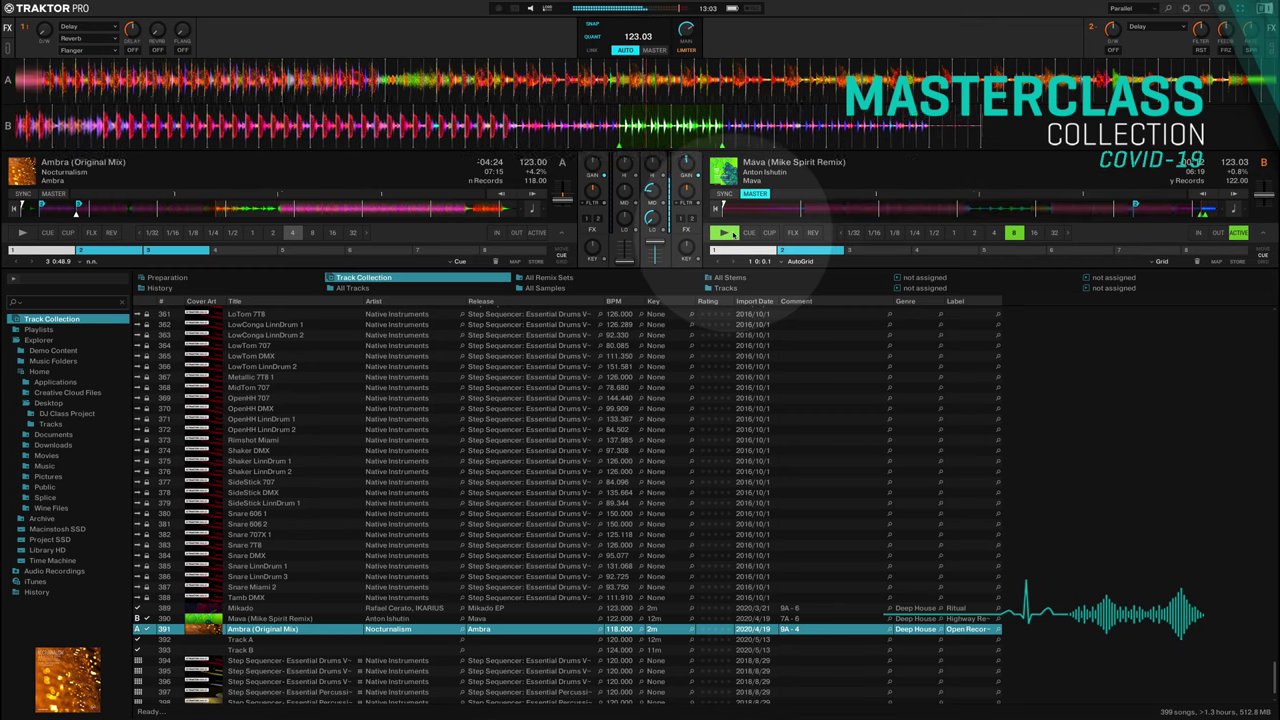
left_click(729, 233)
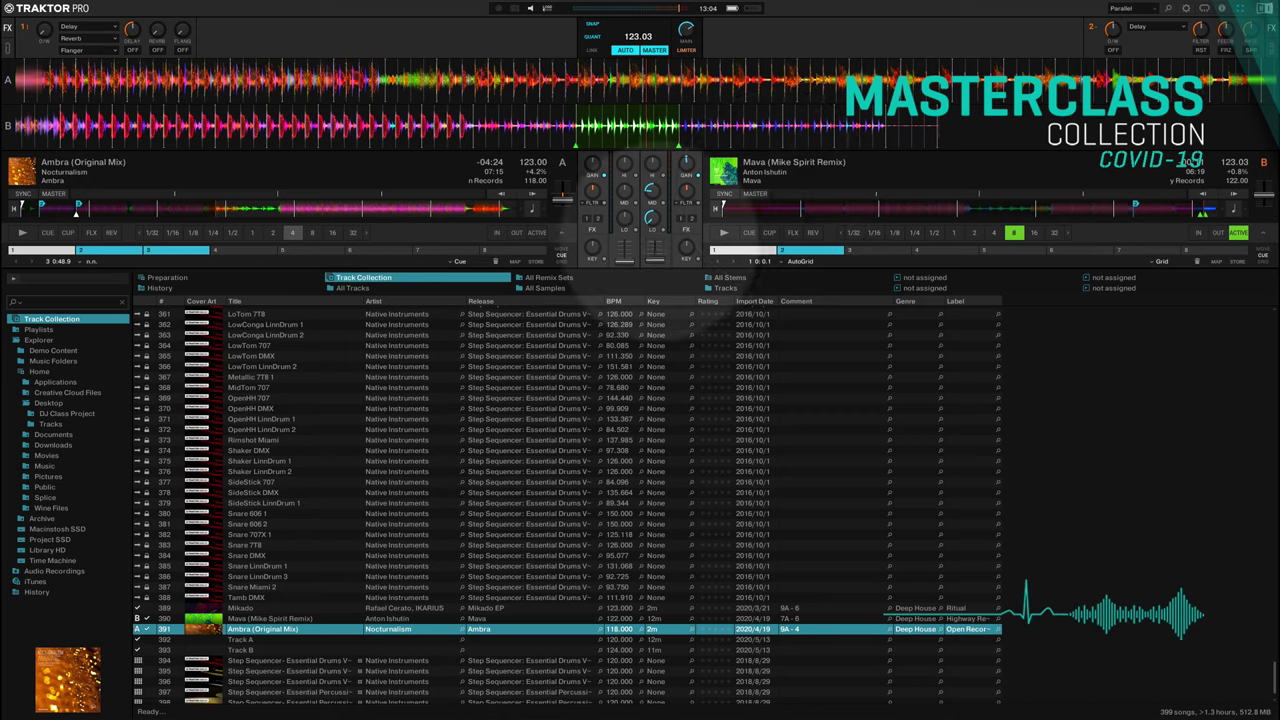
Step: Reset the mixer for another blend with deck B's volume up, Mava's mid and low EQs centred, and Ambra's mid and low EQs cut
left_click_drag(659, 240, 659, 258)
left_click(658, 256)
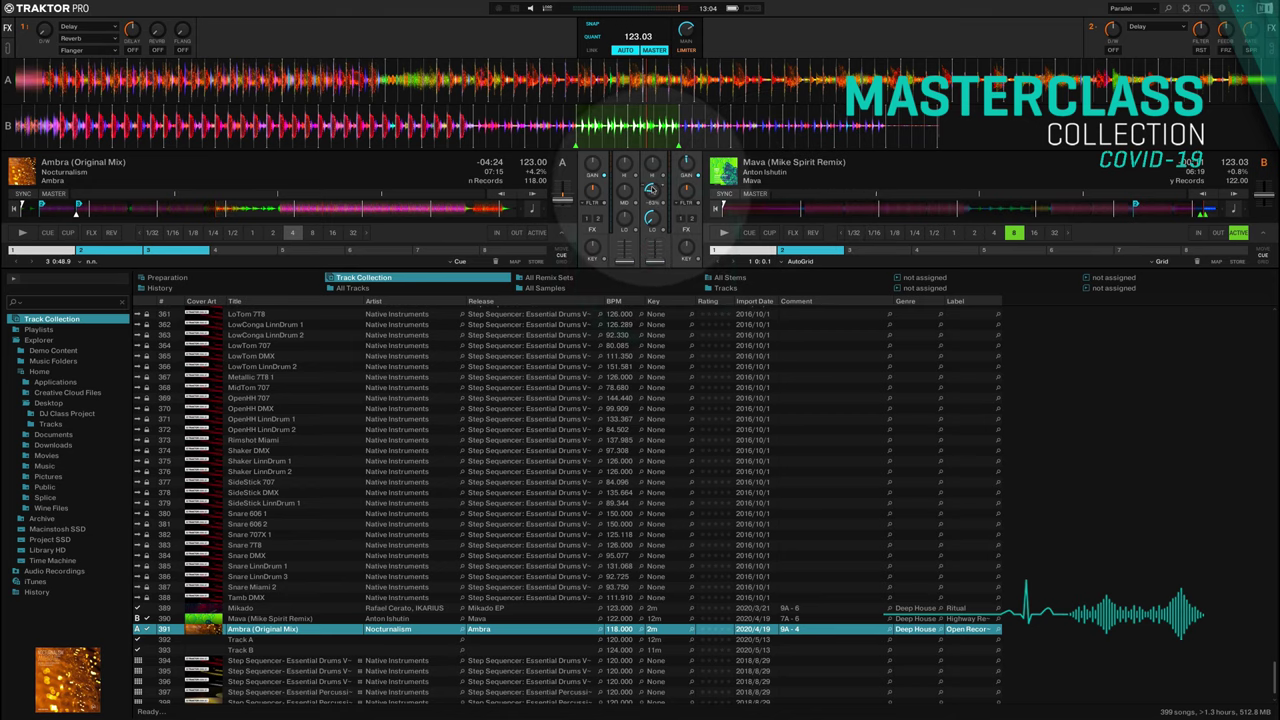
double_click(652, 190)
left_click(652, 219)
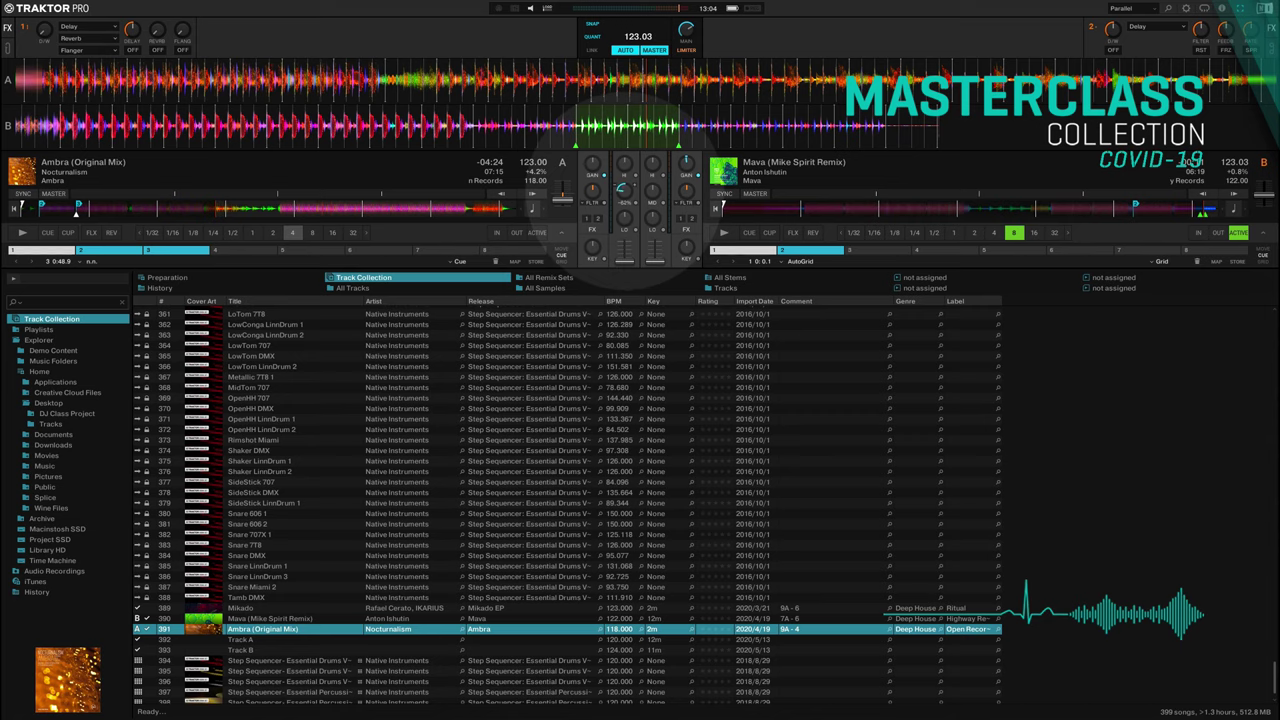
left_click(623, 216)
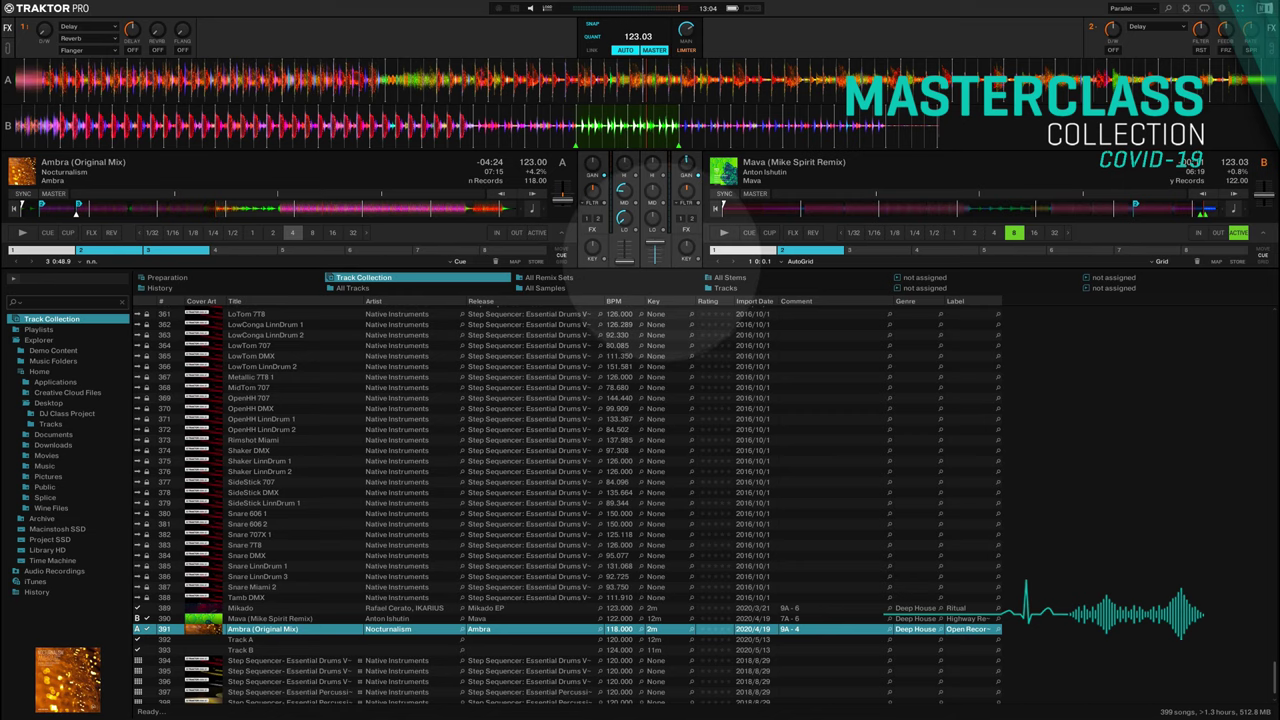
Step: Start Mava on deck B from a point late in the track, shortly before its second hotcue
left_click(1050, 210)
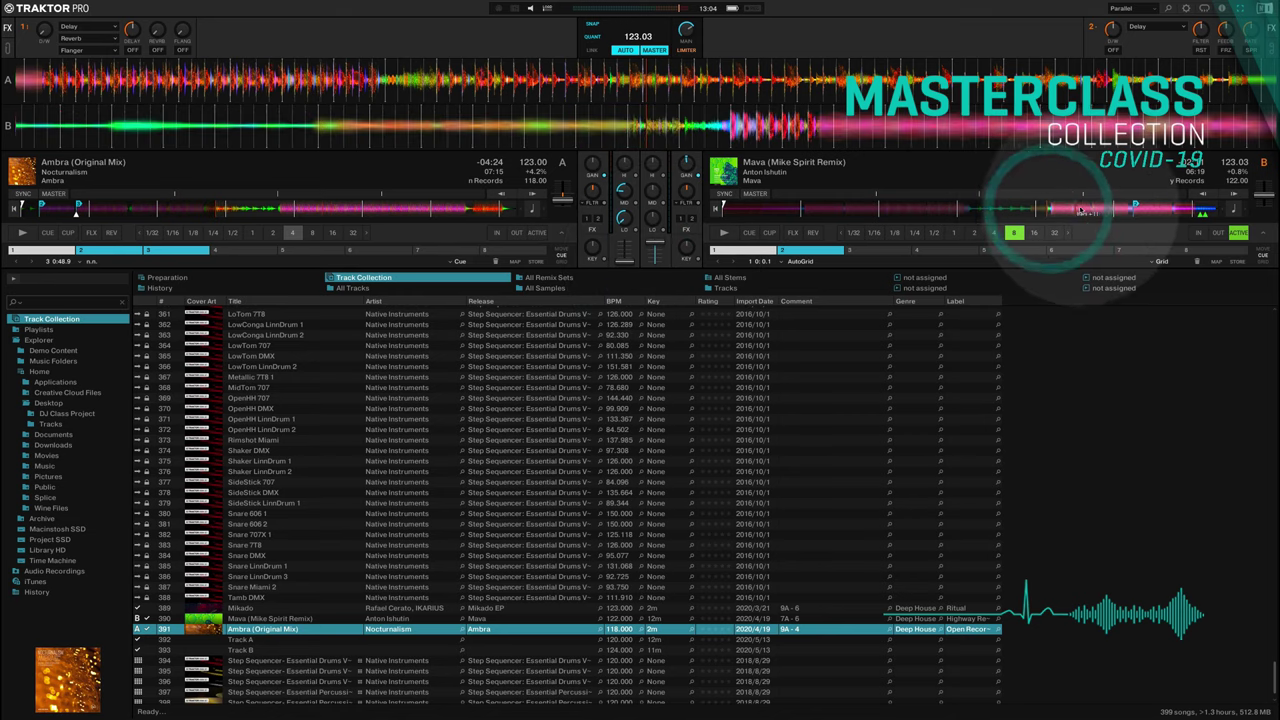
left_click(1095, 210)
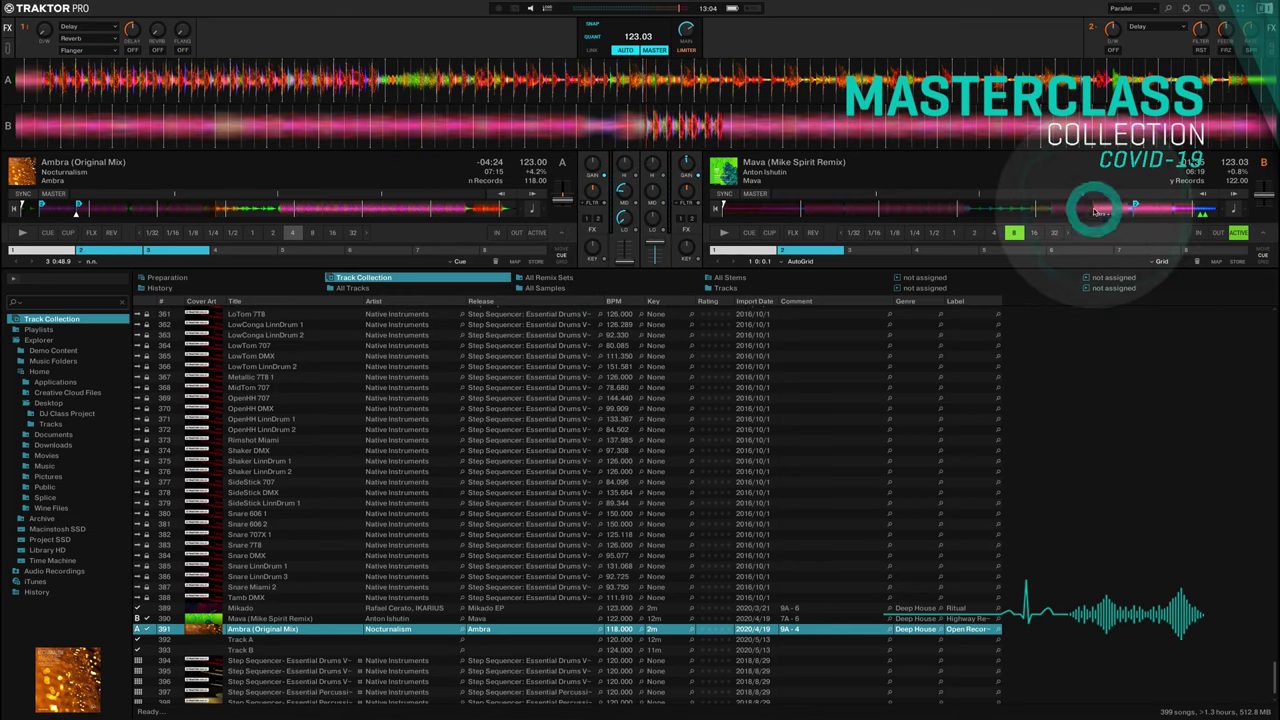
left_click(722, 233)
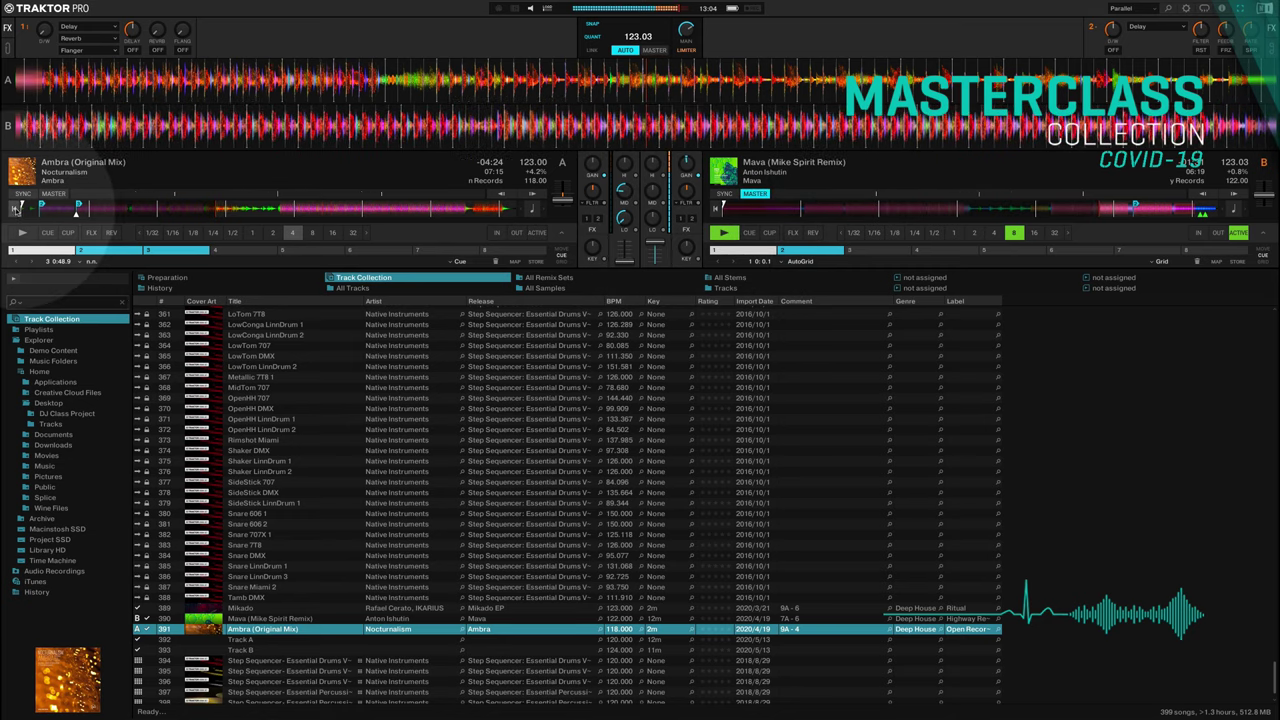
Step: Start Ambra from its very beginning in time with Mava's second hotcue, and nudge it forward to align the beats
left_click(16, 208)
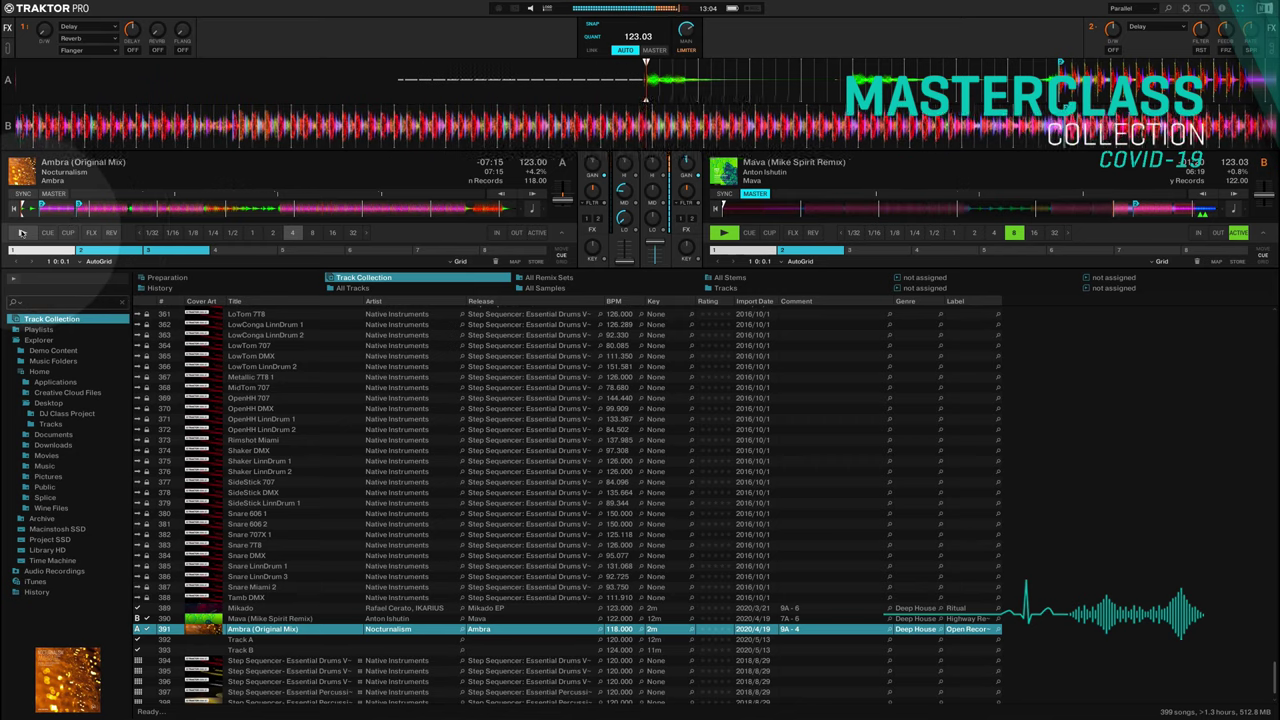
left_click(26, 252)
left_click(27, 252)
left_click(27, 252)
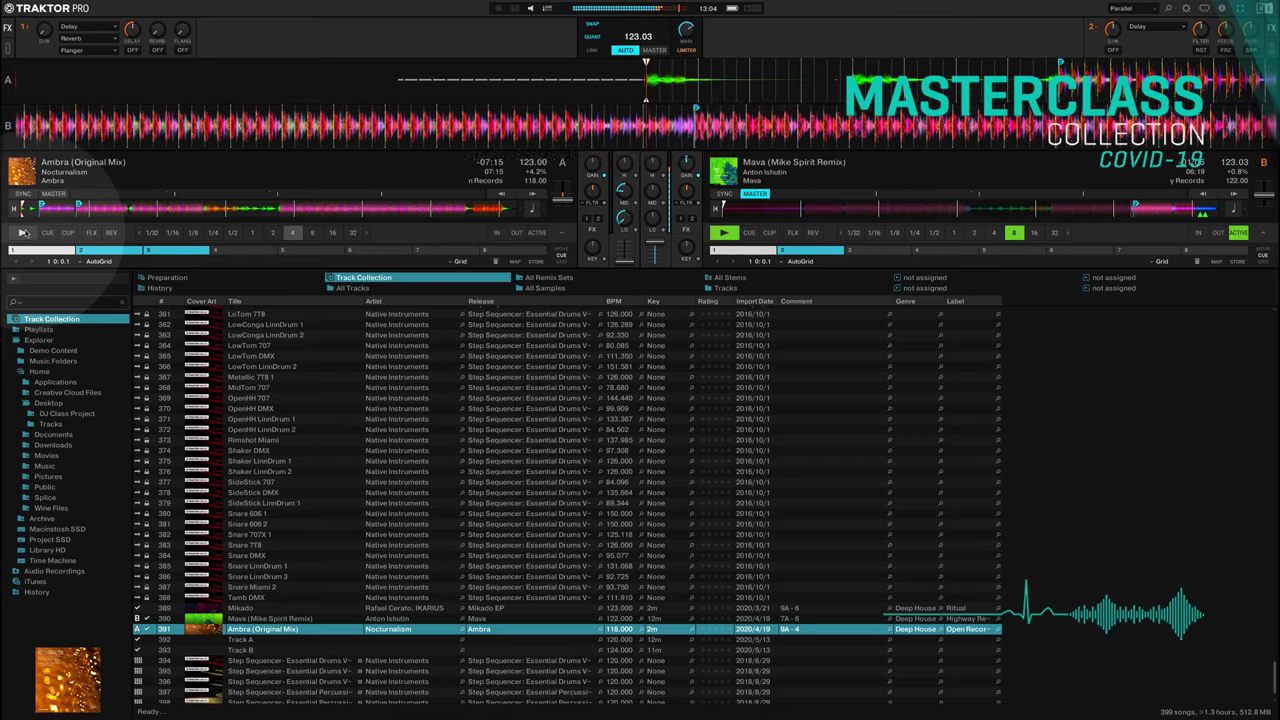
left_click(22, 232)
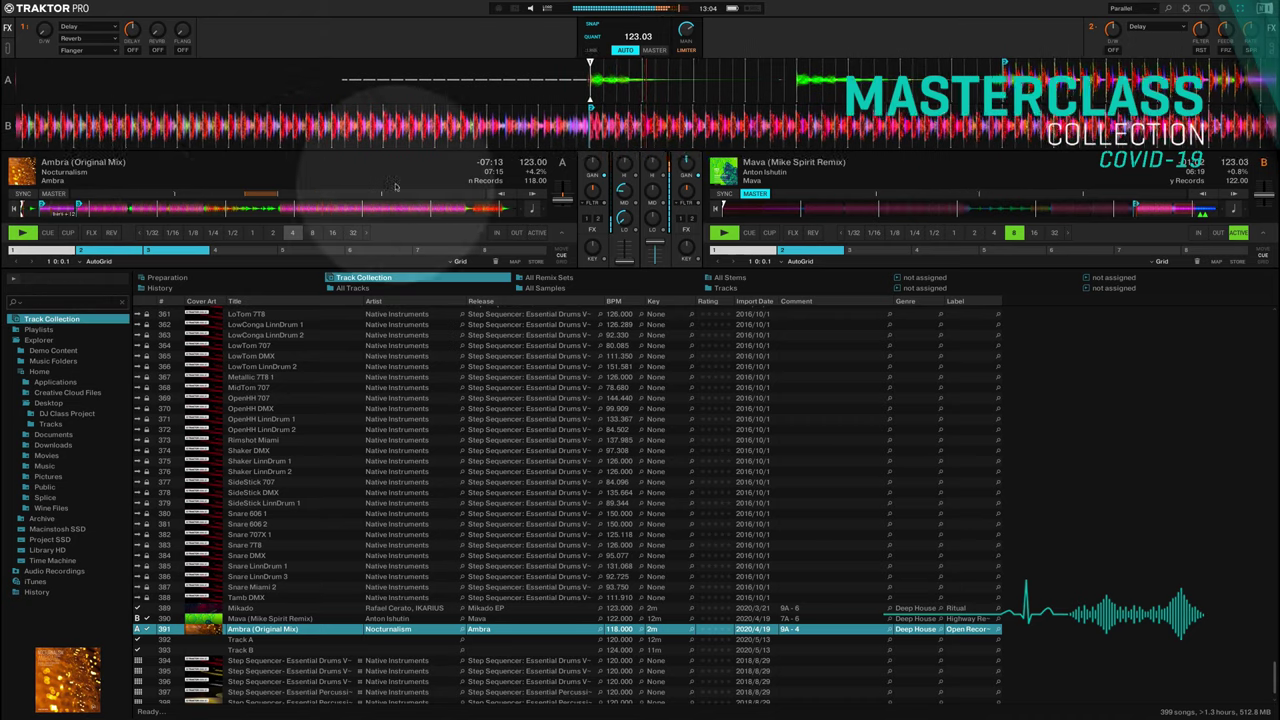
left_click(532, 196)
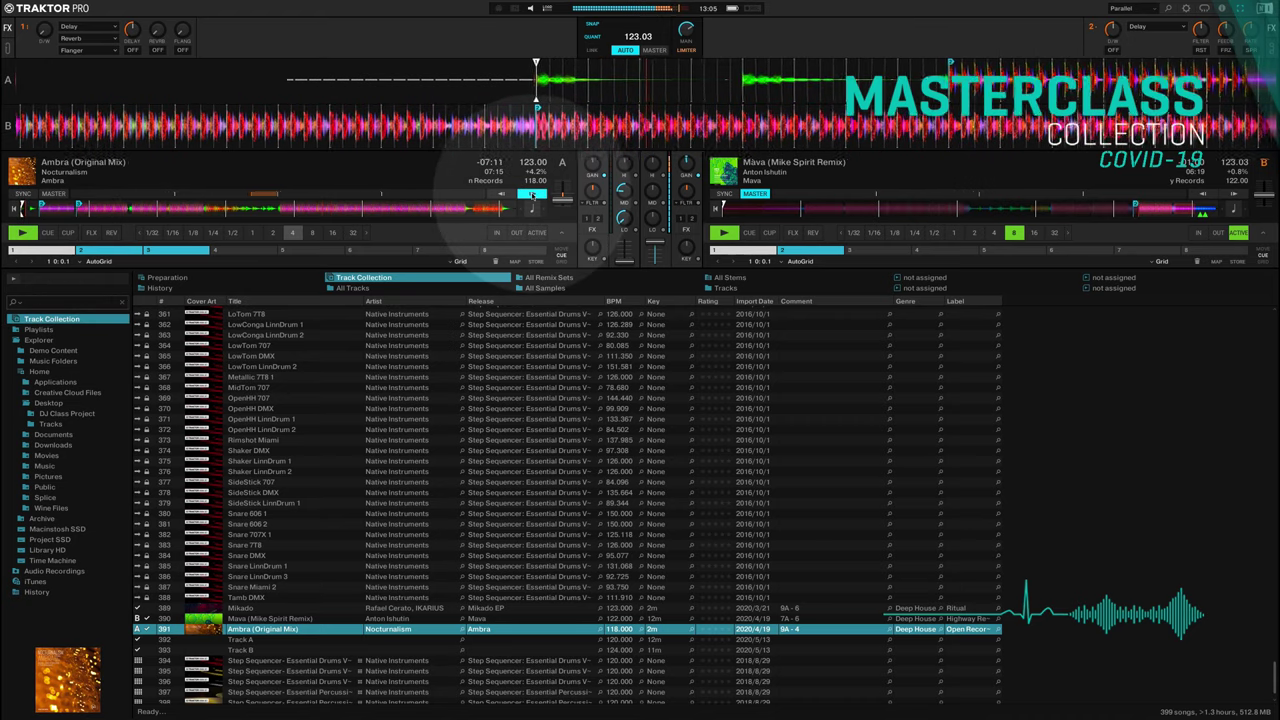
left_click(532, 196)
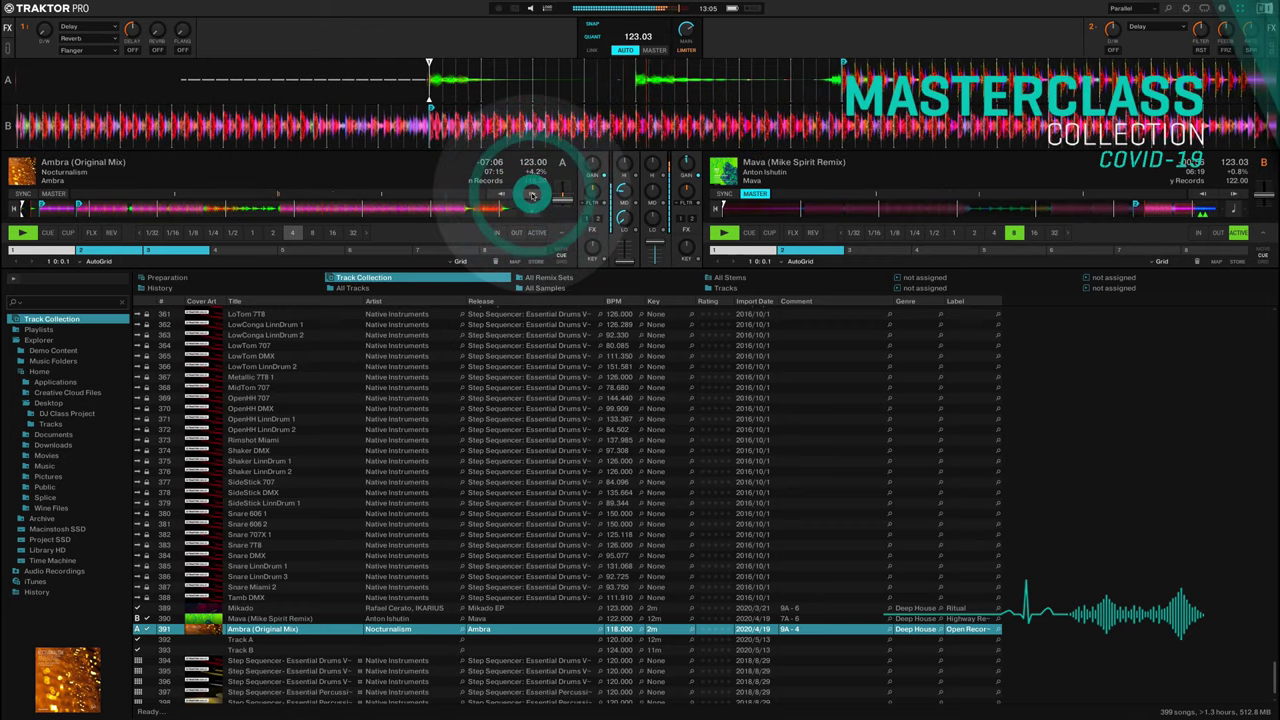
Step: Turn on keylock for both Ambra on deck A and Mava on deck B
left_click(528, 198)
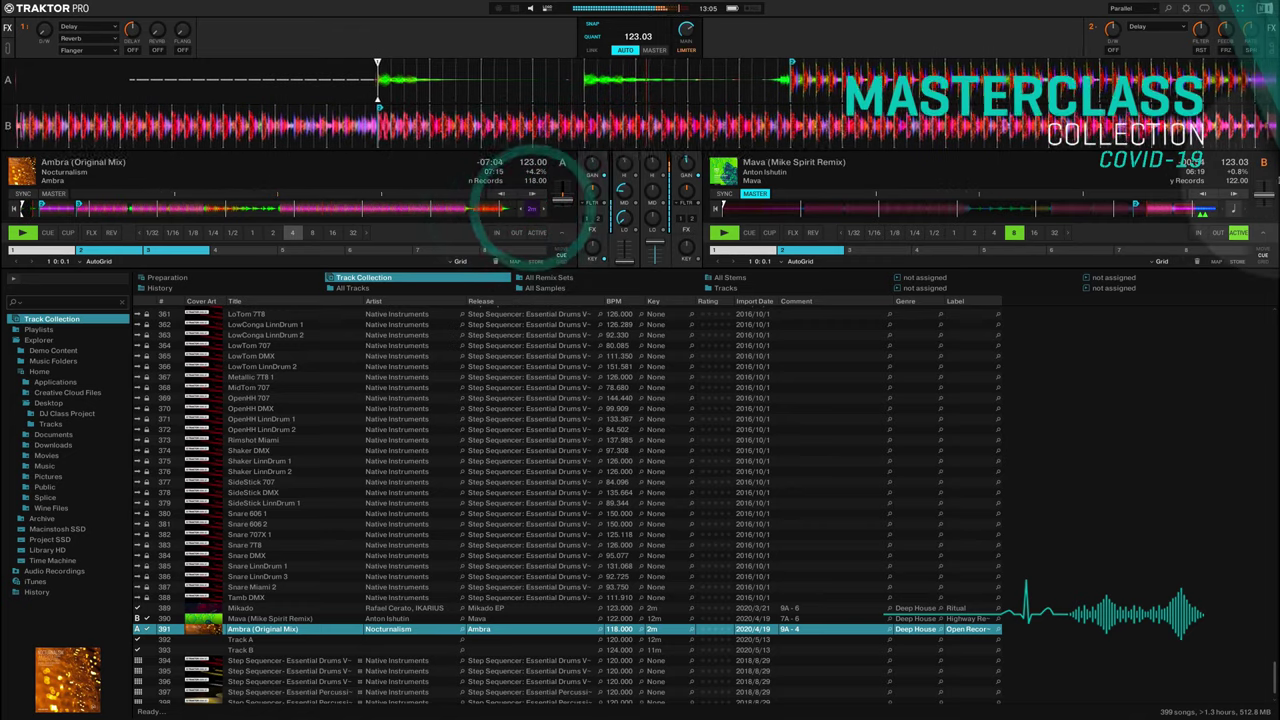
left_click(1243, 216)
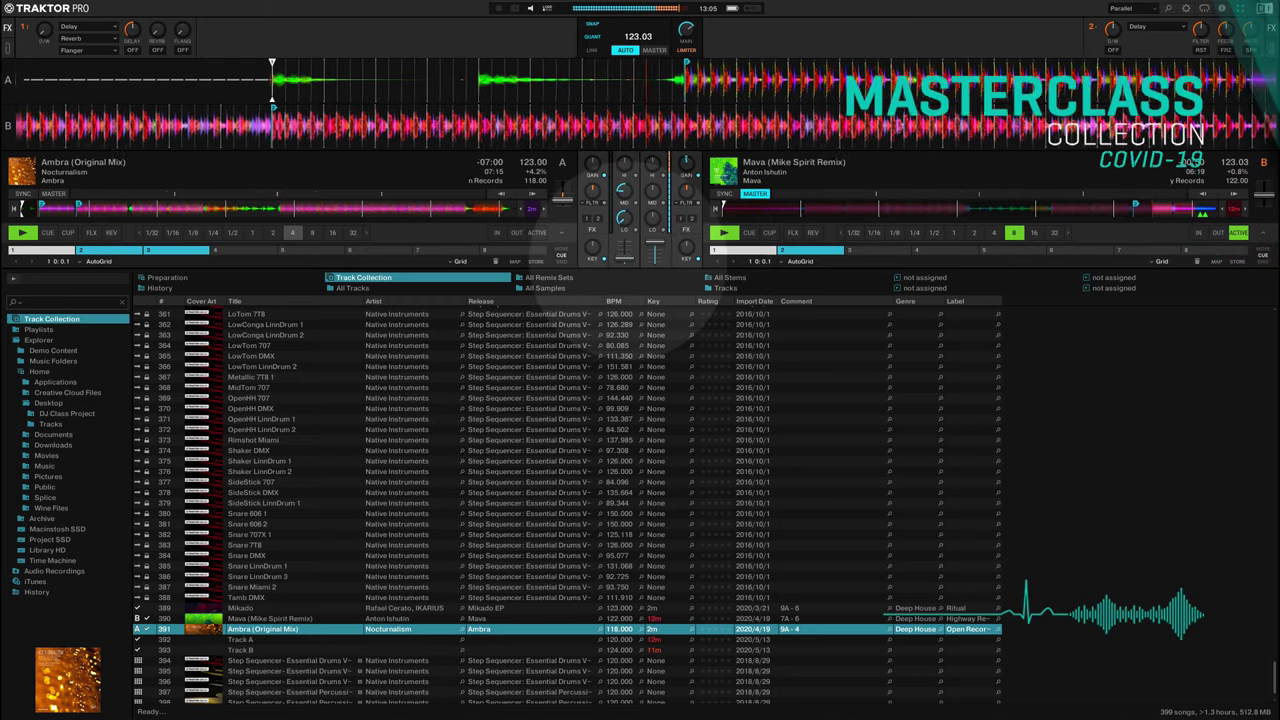
Step: Raise Ambra's volume fader on deck A gradually, and set a 4-beat loop on Mava's outro
left_click(626, 249)
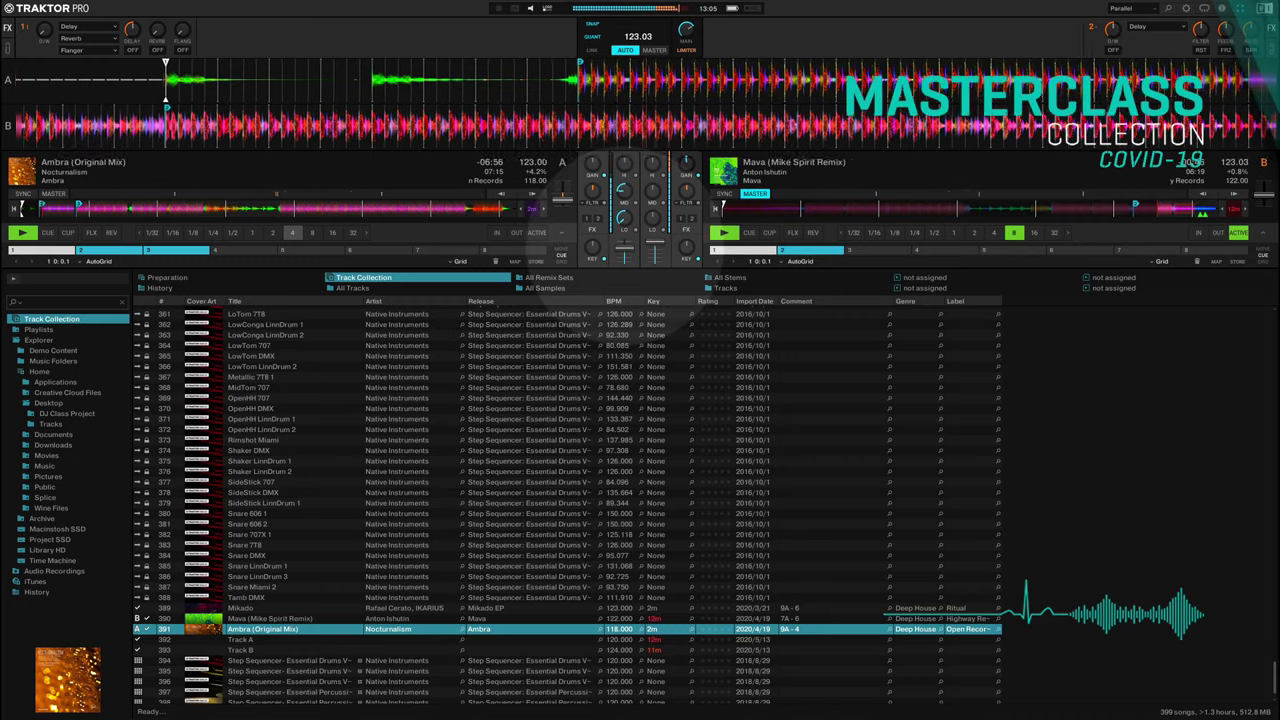
left_click(625, 247)
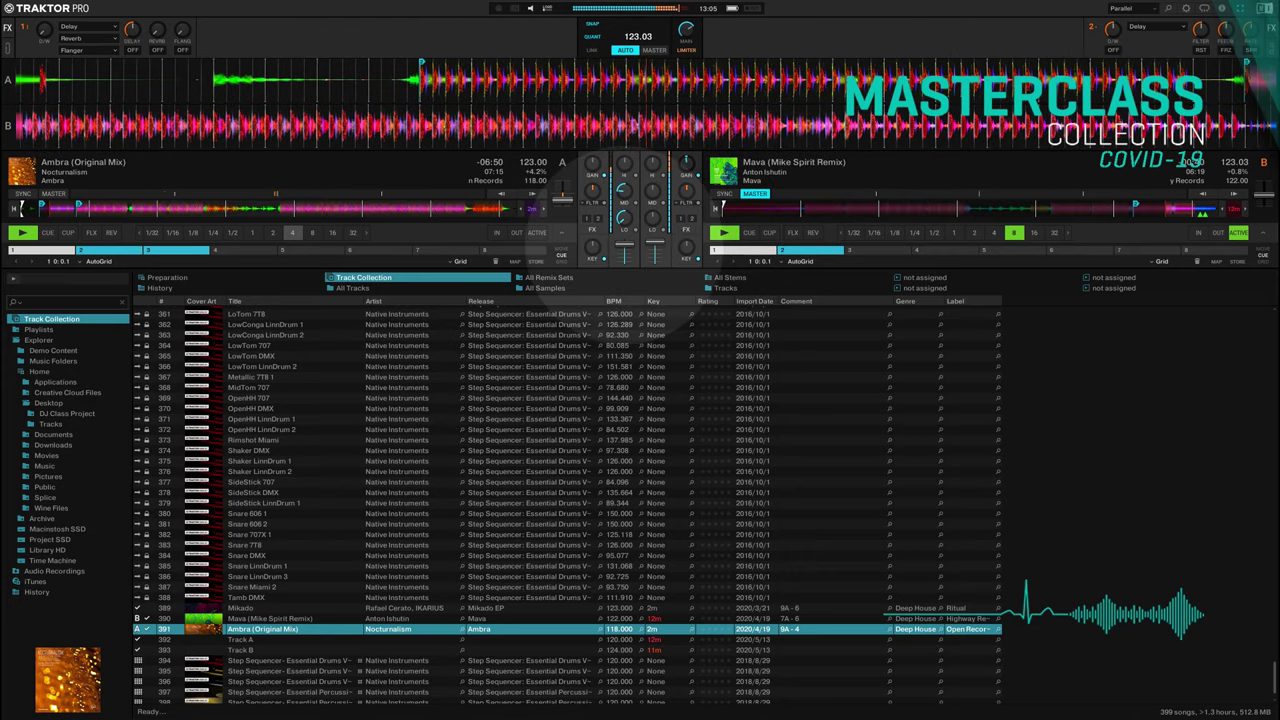
left_click(624, 249)
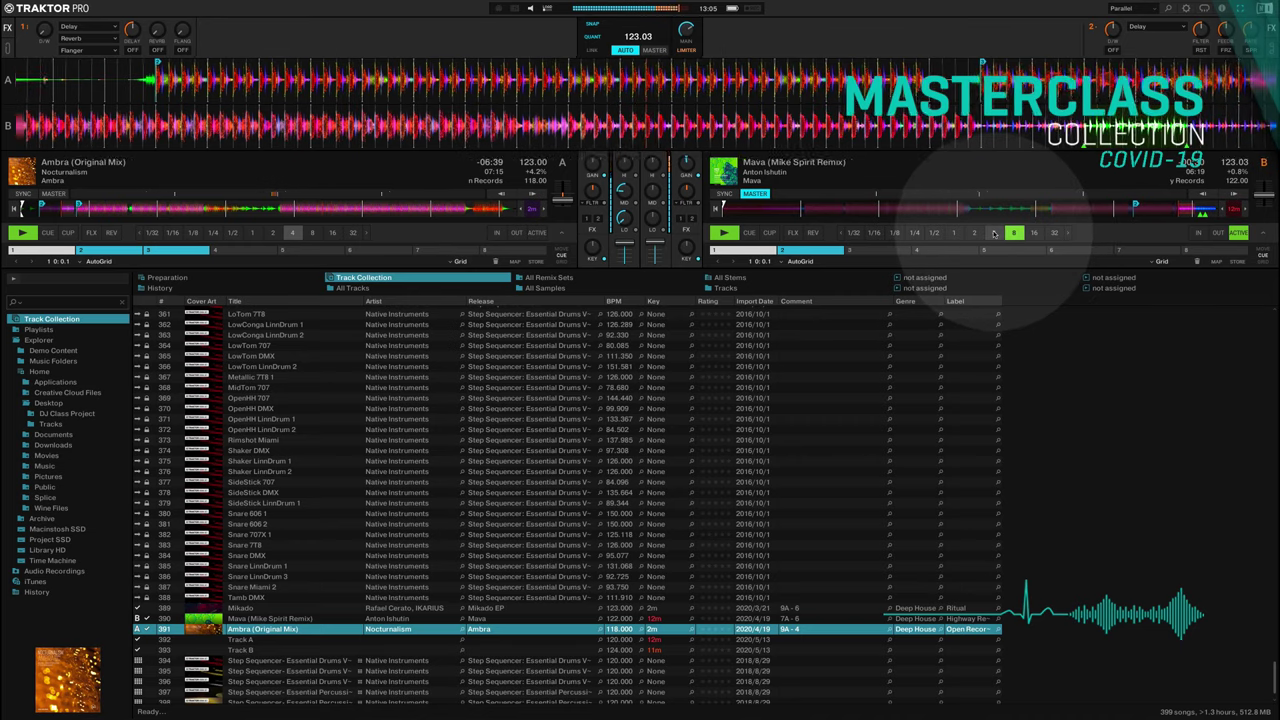
left_click(994, 233)
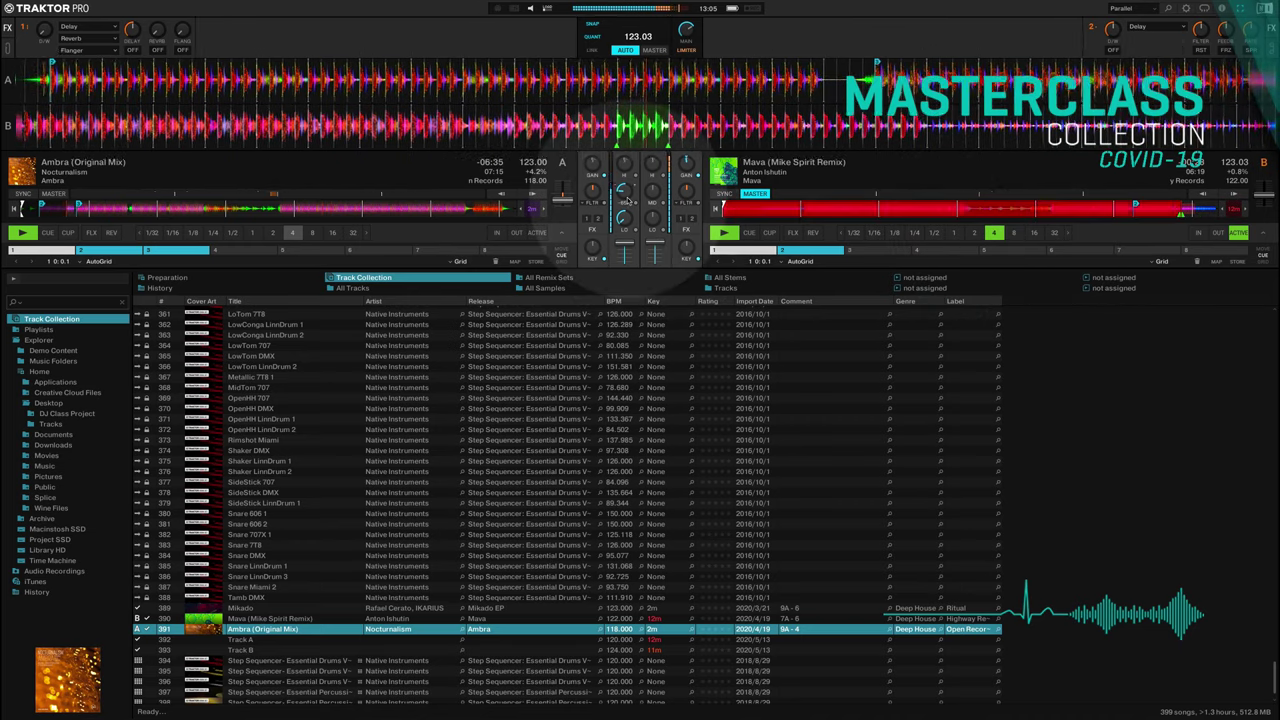
Step: Bring Ambra's mid EQ gradually back to centre, nudging Ambra forward to keep it aligned with Mava's loop
left_click_drag(628, 196, 622, 188)
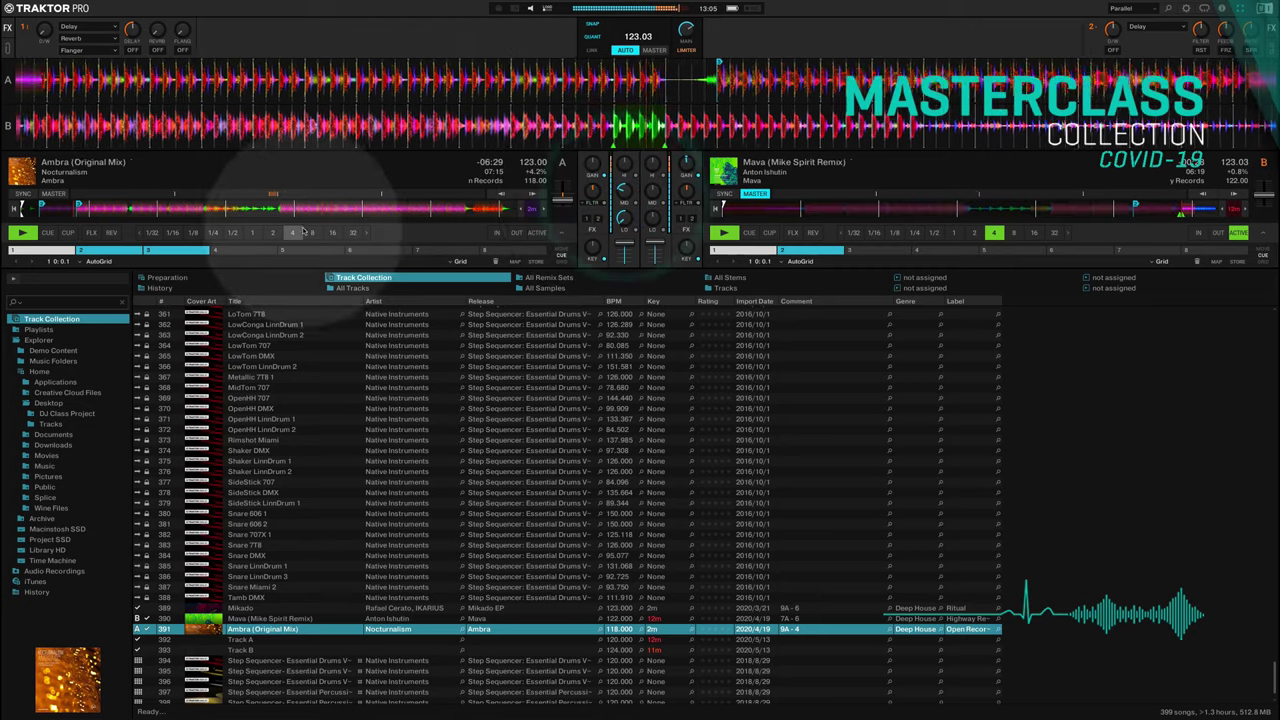
mouse_move(621, 188)
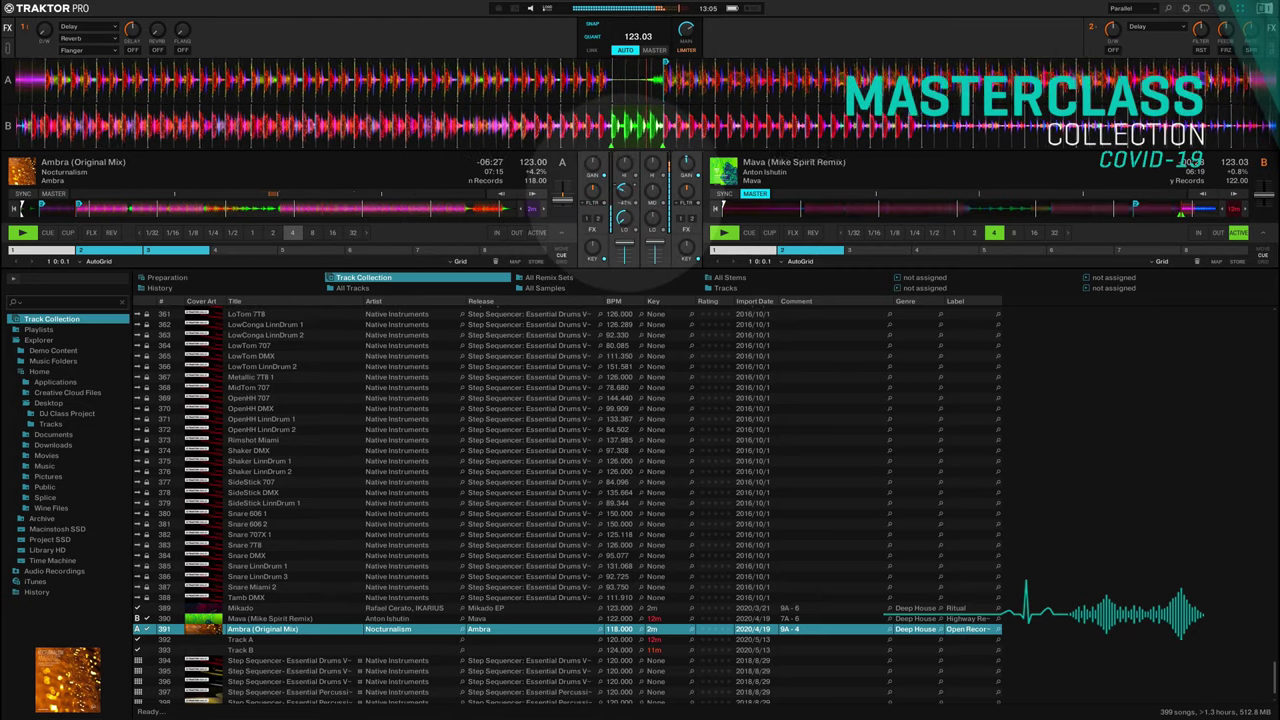
left_click_drag(622, 188, 622, 186)
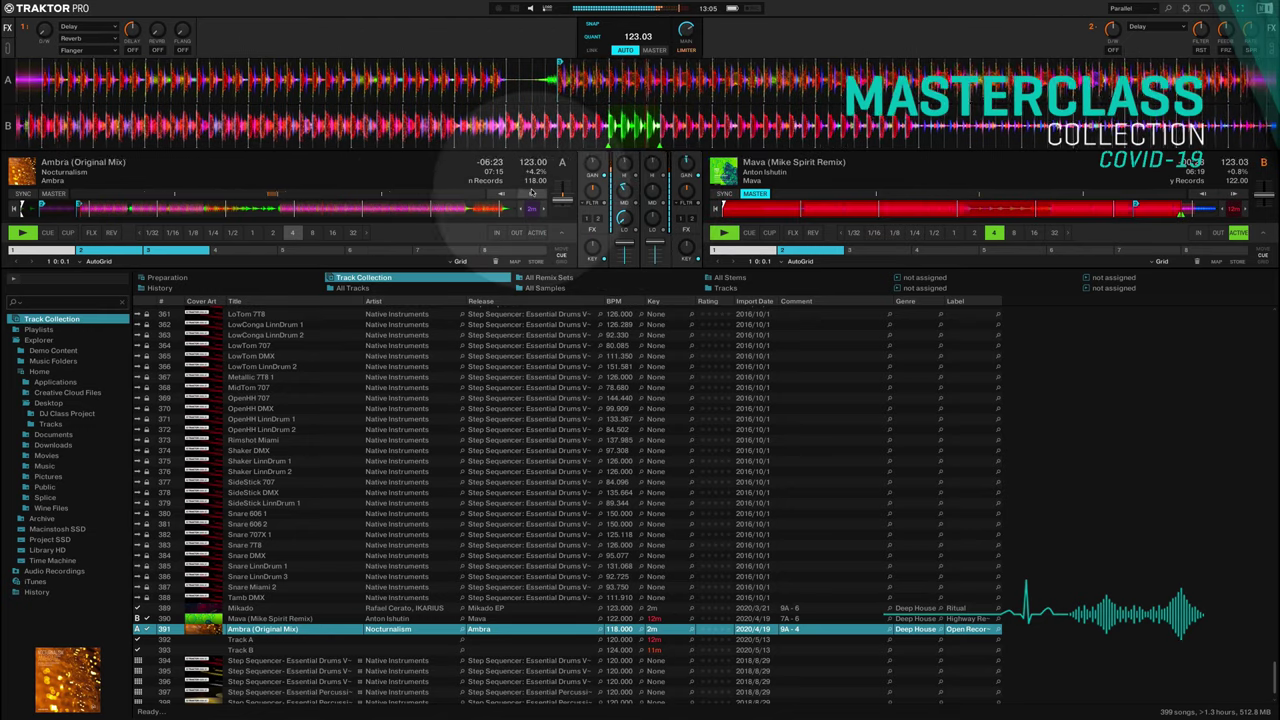
left_click(528, 193)
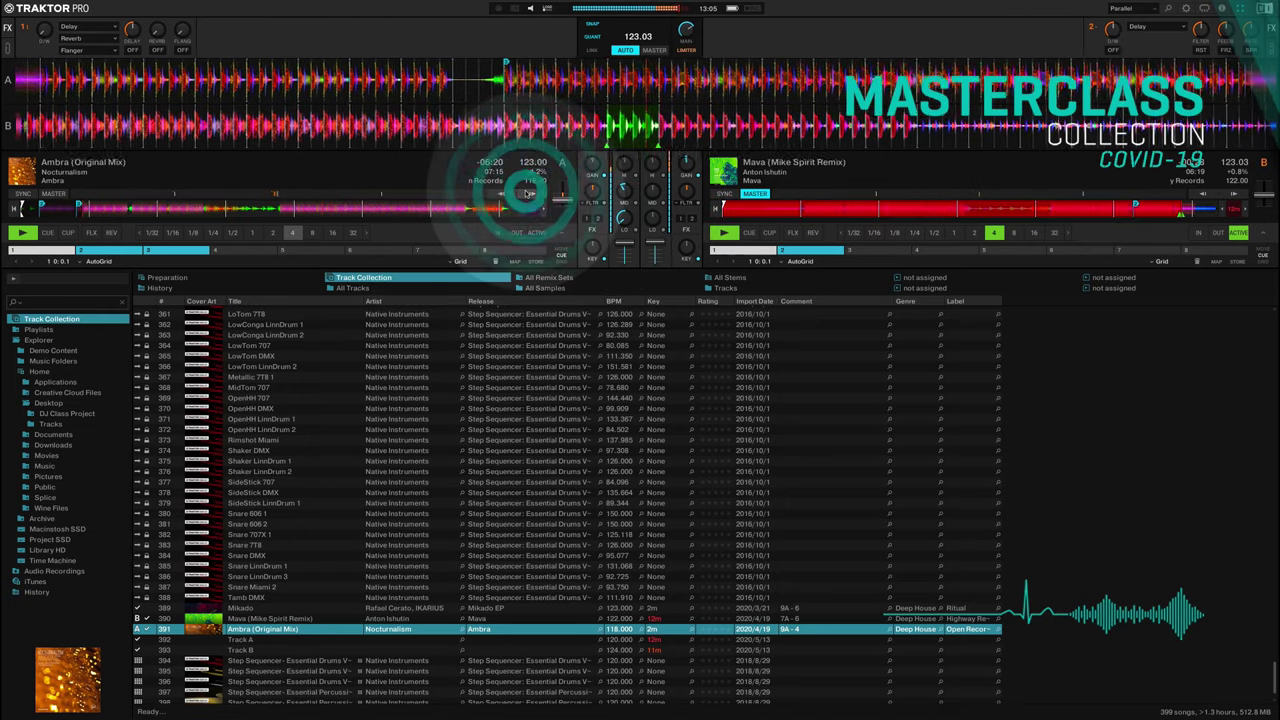
left_click_drag(622, 186, 624, 194)
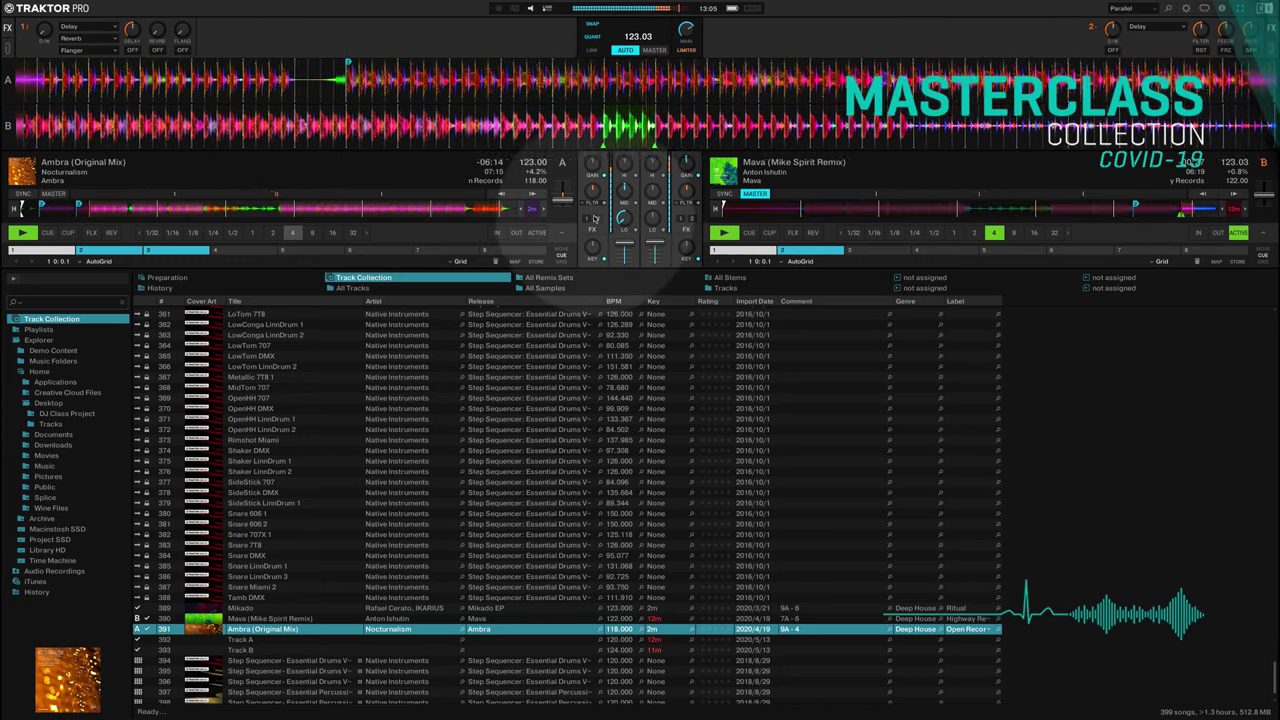
Step: Raise Ambra's low EQ slightly, nudging the track forward whenever it drifts behind Mava
left_click_drag(622, 219, 624, 216)
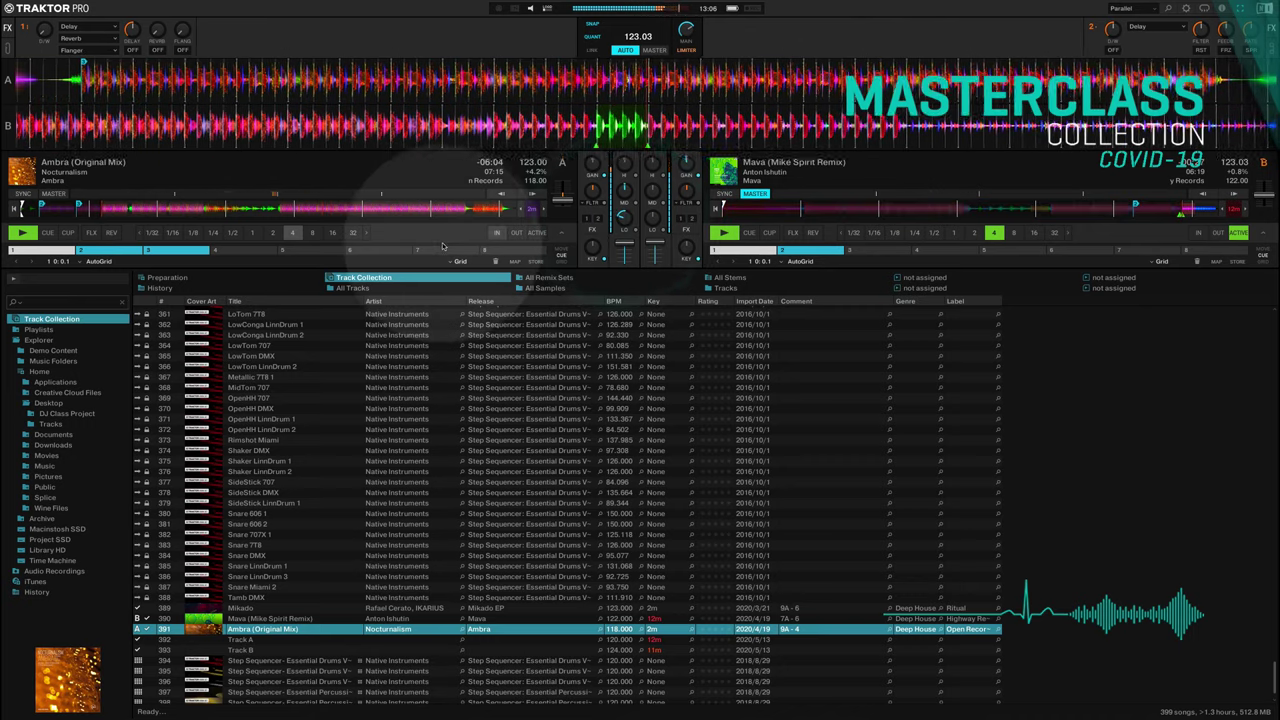
left_click(524, 196)
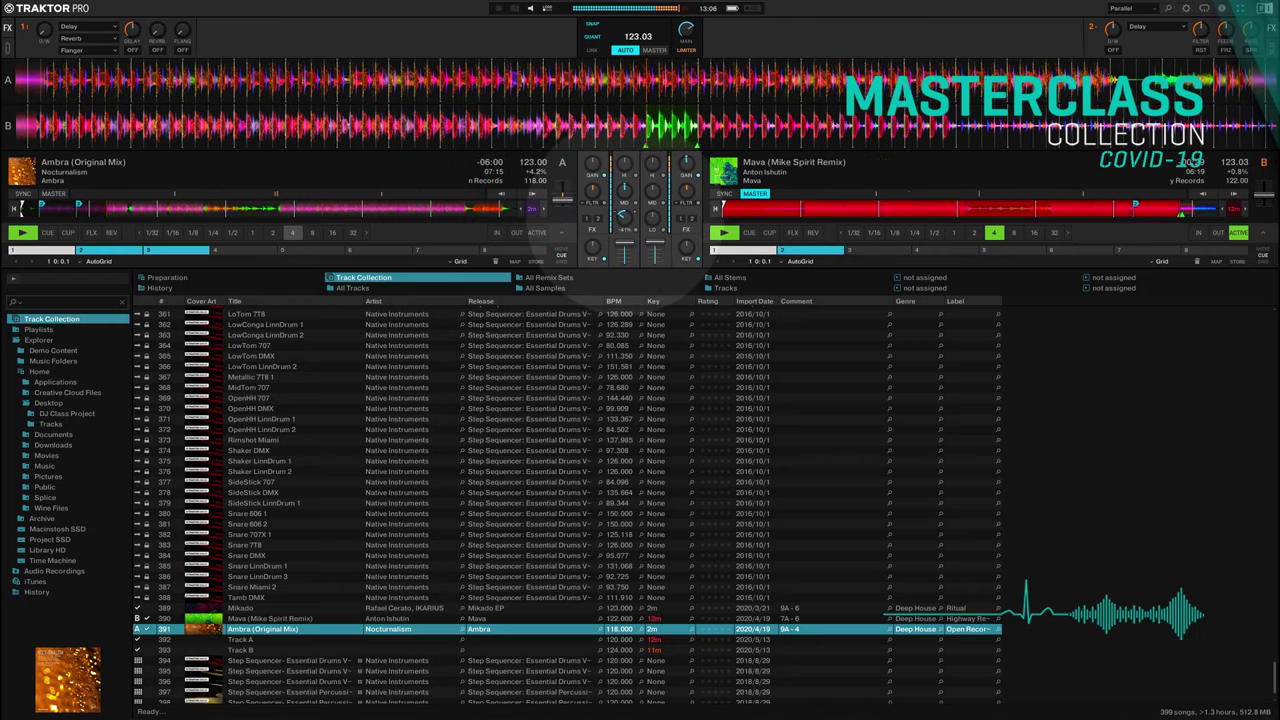
left_click(626, 216)
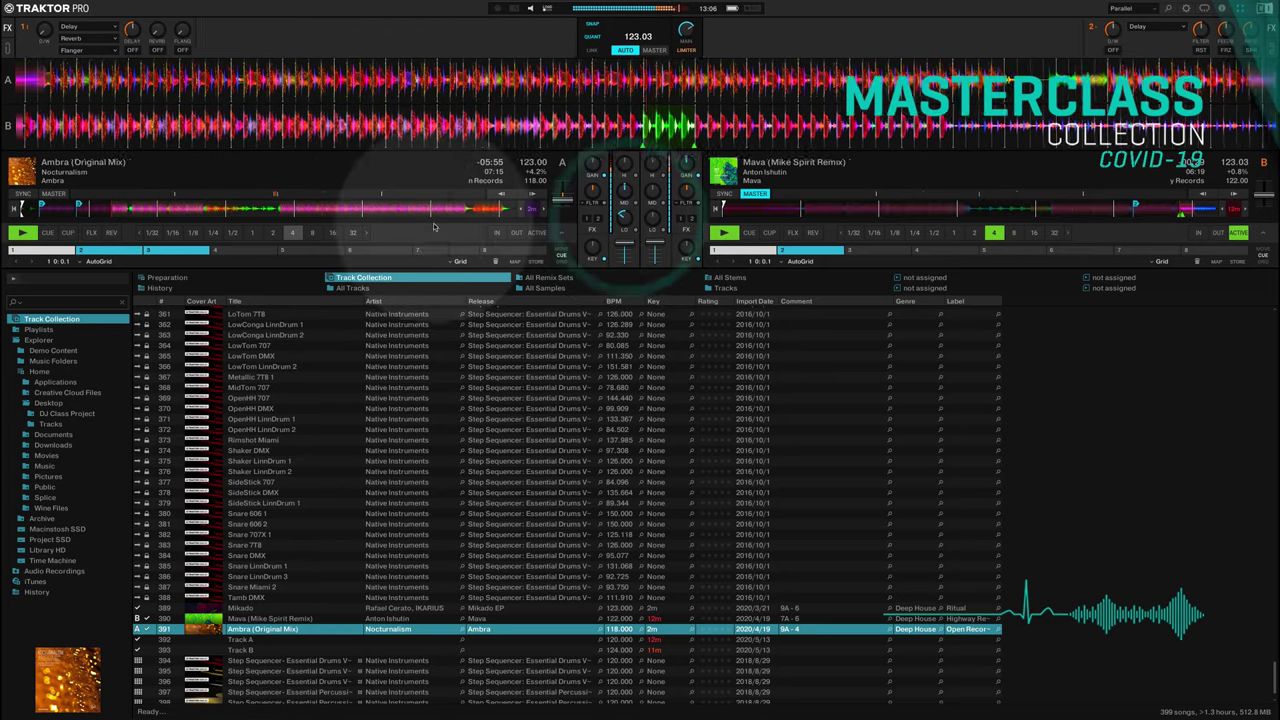
left_click(531, 194)
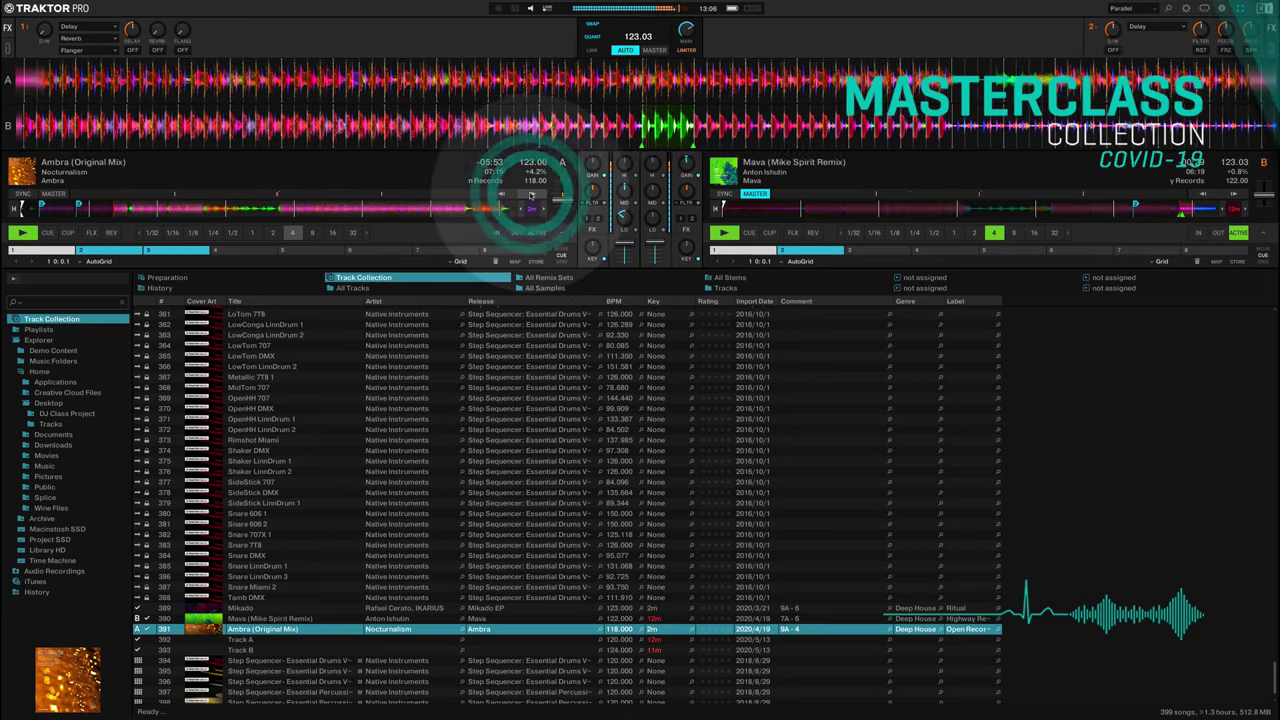
Step: Swap the basslines by cutting Mava's low EQ to -100% and returning Ambra's low EQ to 0%
left_click(651, 216)
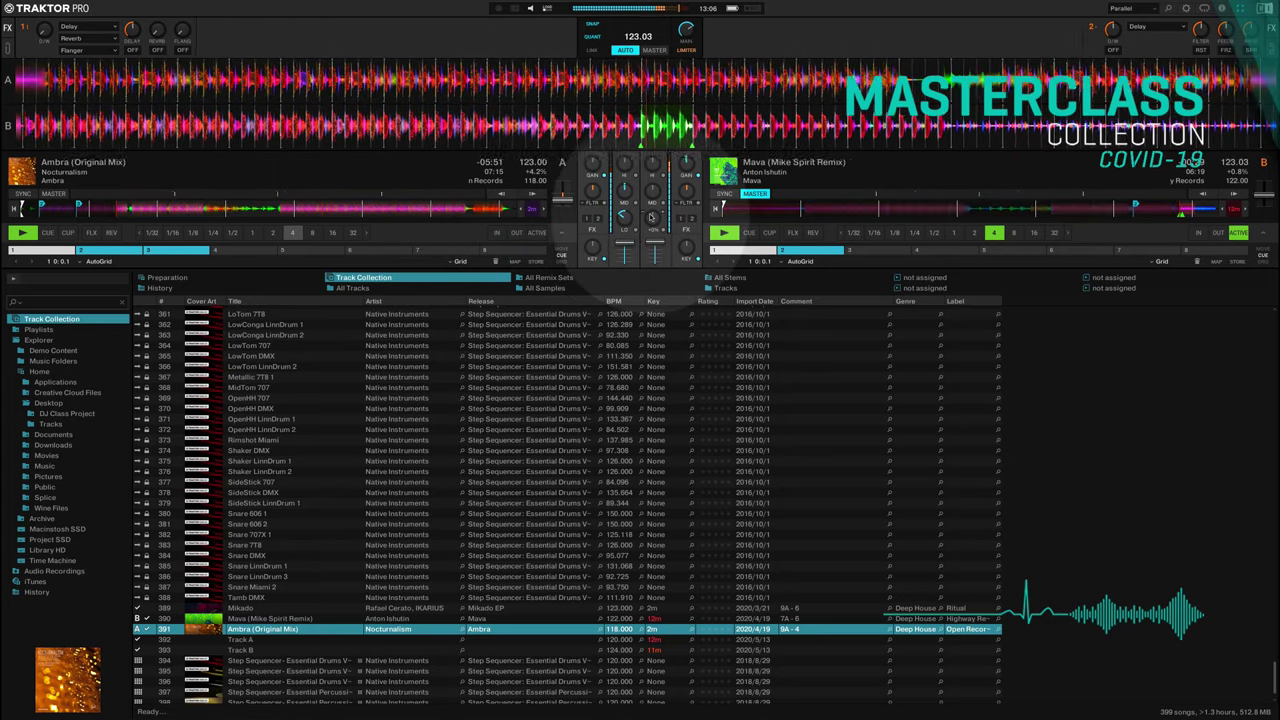
left_click_drag(651, 217, 652, 216)
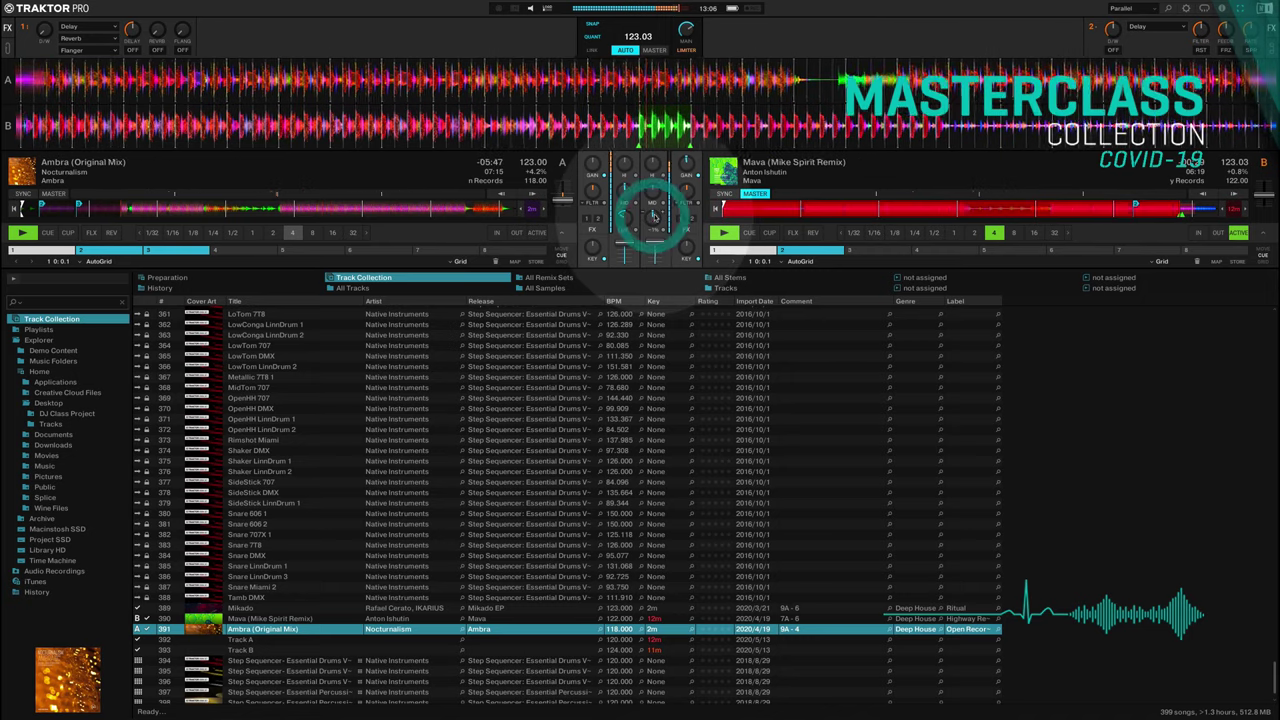
scroll(651, 216, "down", 3)
scroll(651, 216, "down", 6)
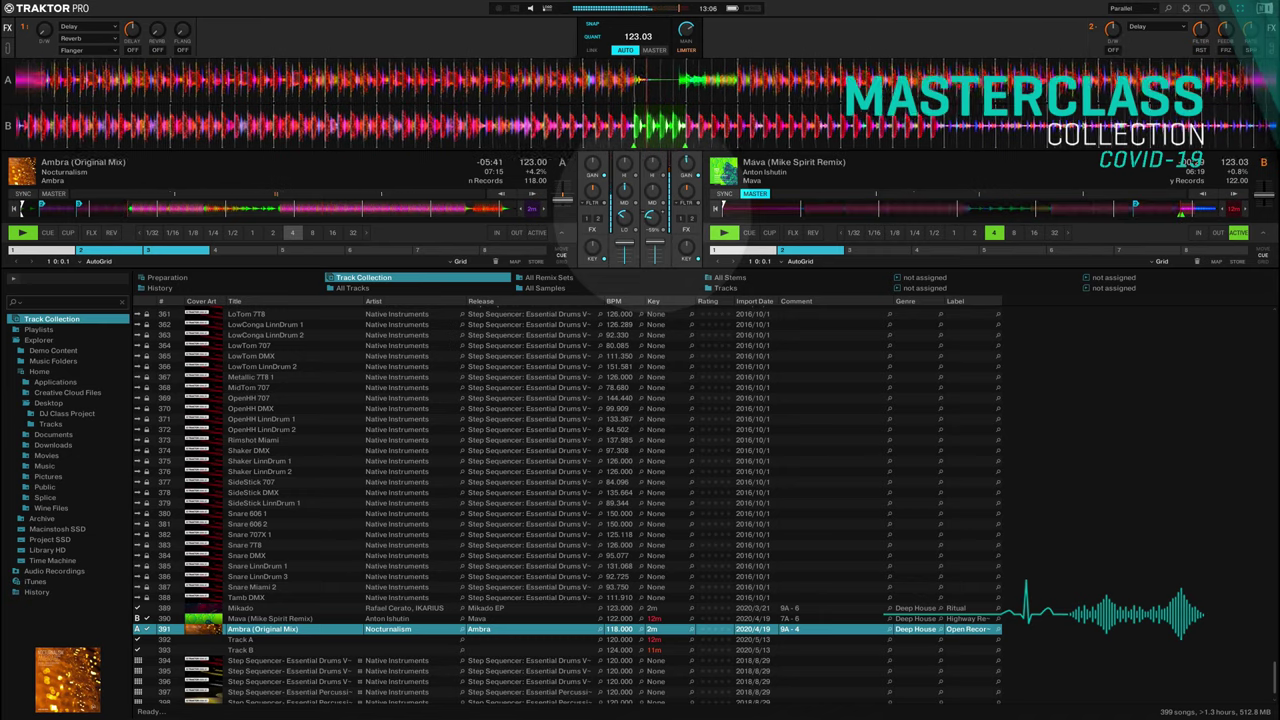
scroll(650, 214, "down", 8)
scroll(627, 218, "down", 5)
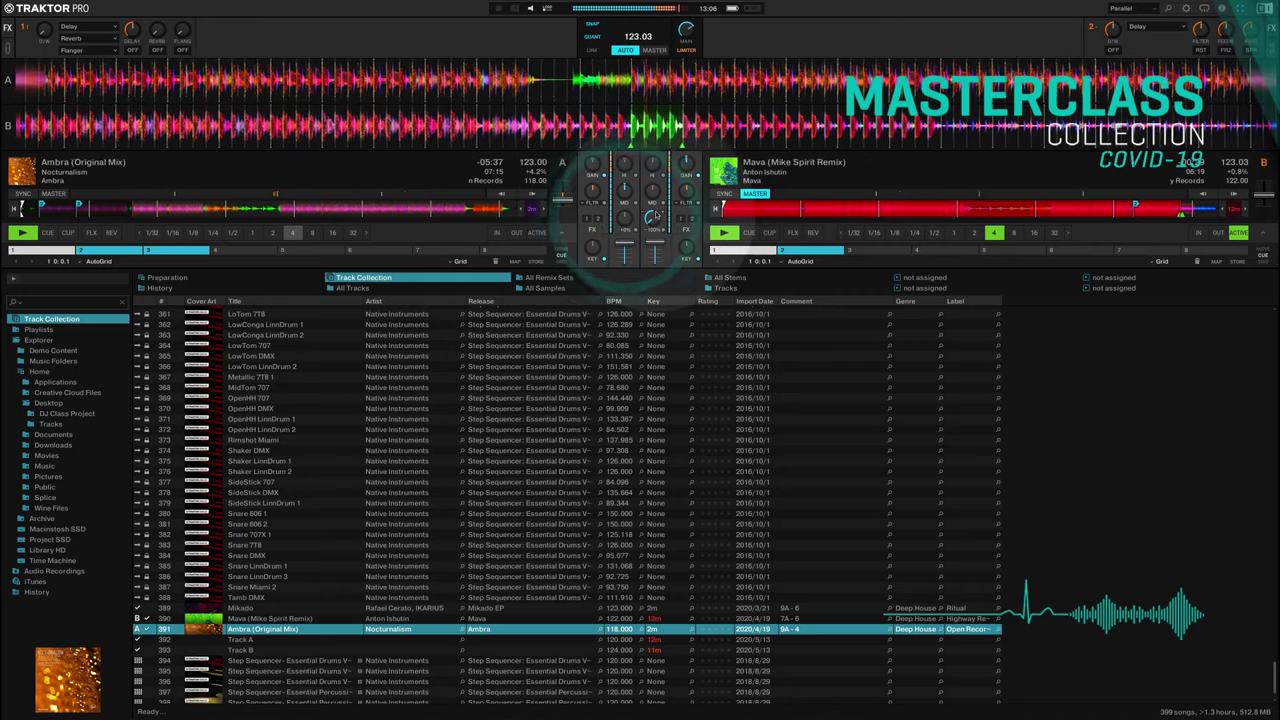
Step: Nudge Ambra forward to realign the beats, and gradually cut part of Mava's mid EQ on deck B
left_click(527, 195)
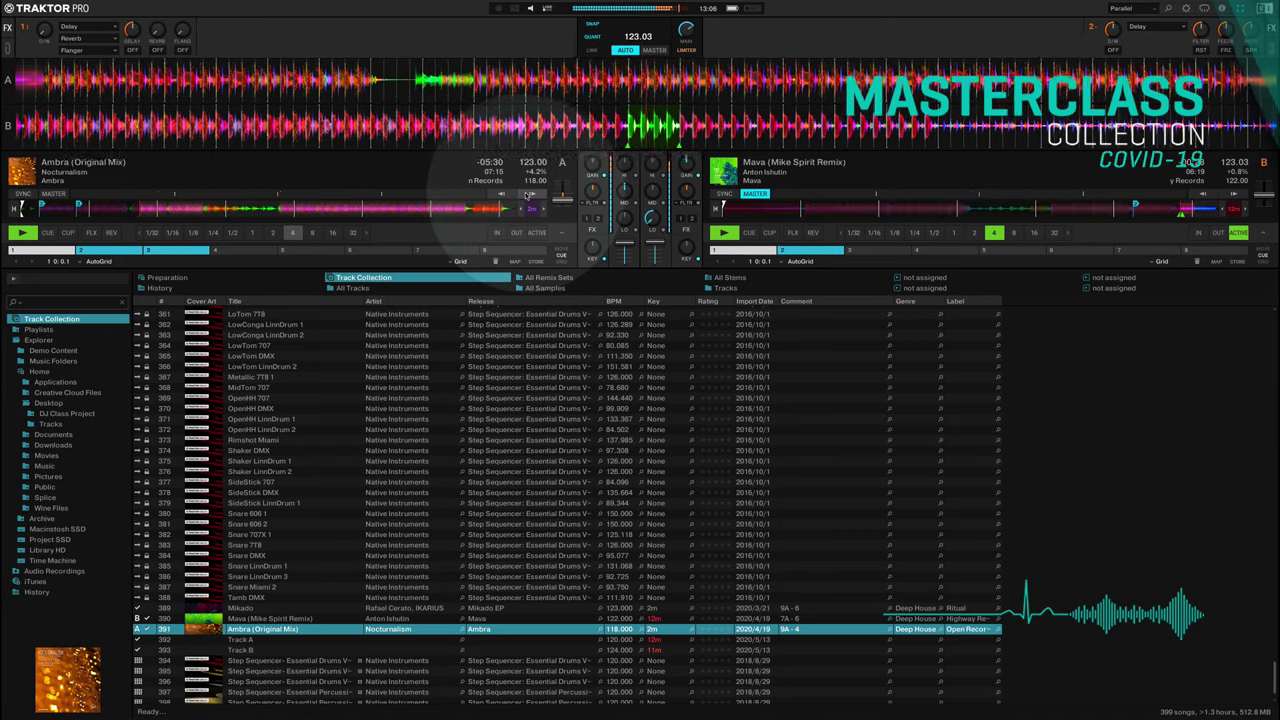
mouse_move(653, 190)
left_click_drag(653, 190, 653, 196)
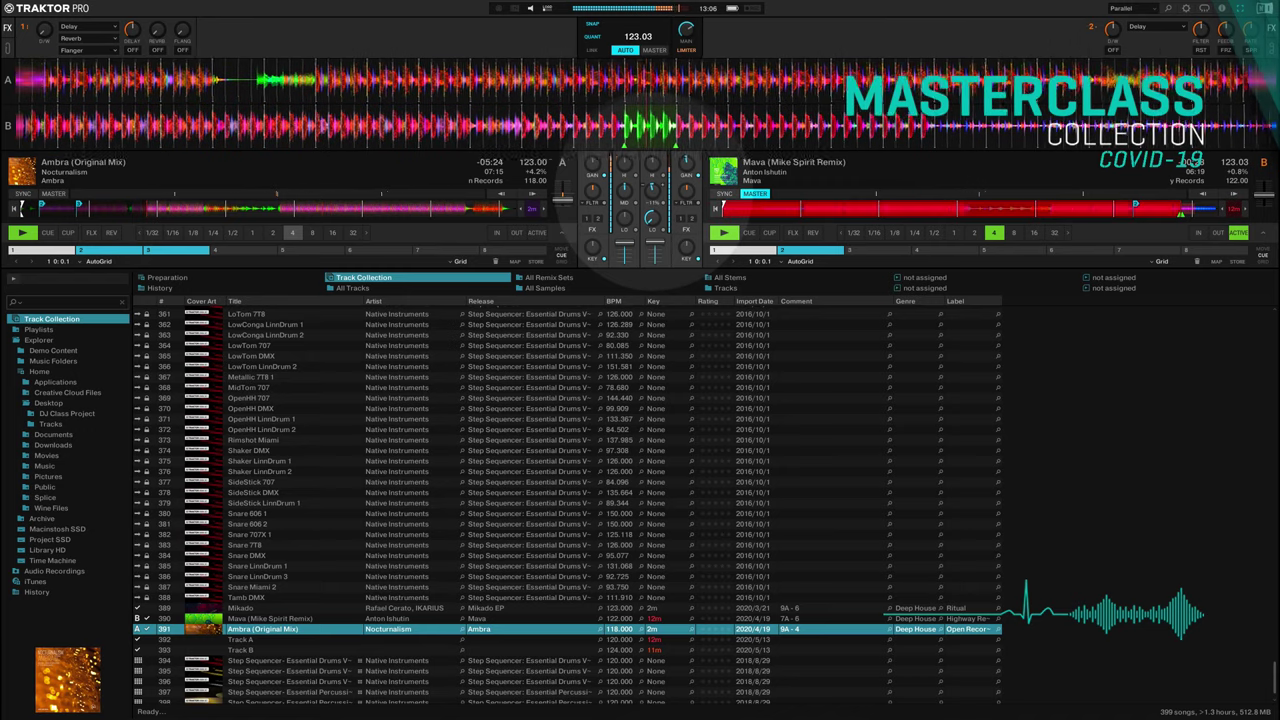
left_click_drag(652, 189, 652, 195)
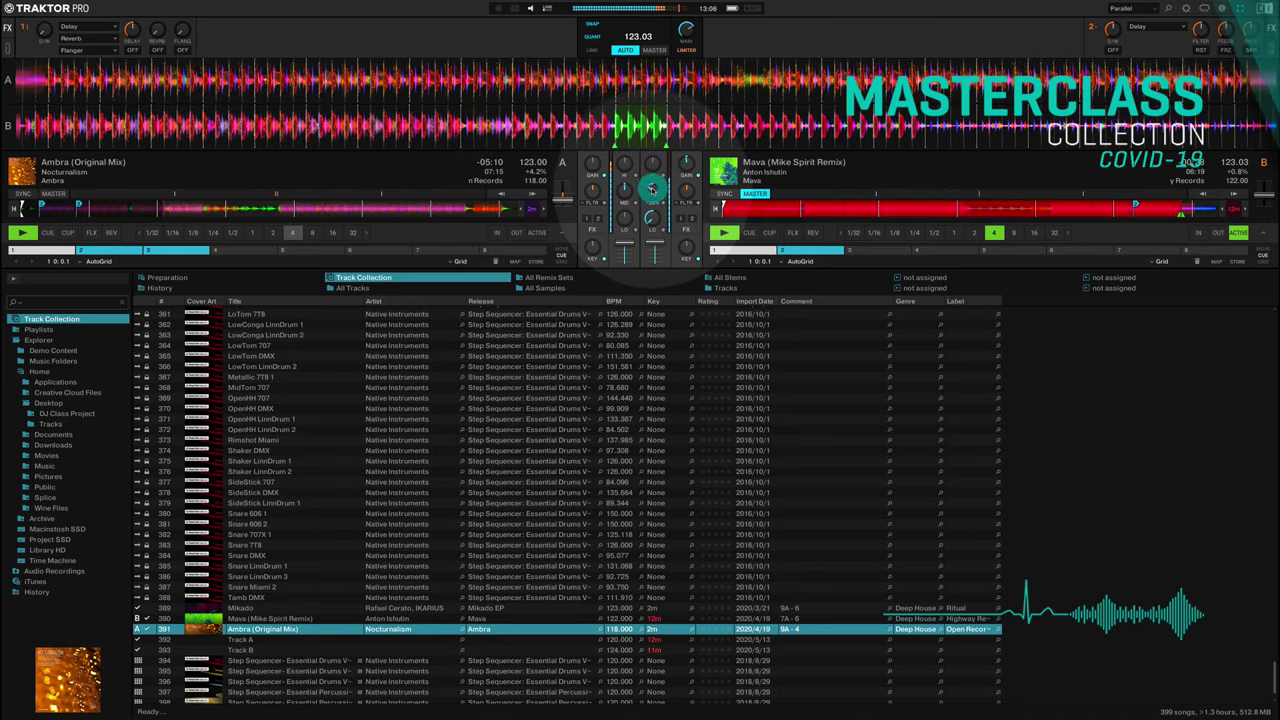
left_click_drag(652, 189, 652, 212)
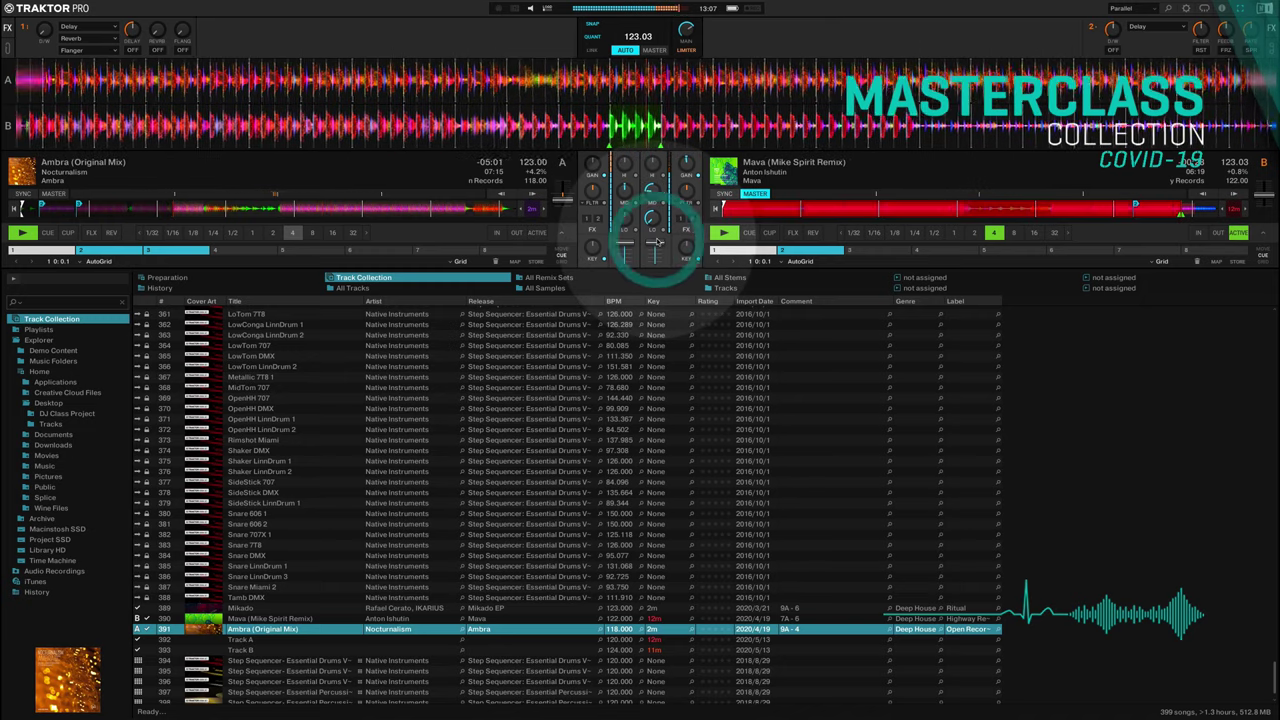
Step: Begin fading out Mava by lowering deck B's volume fader in small amounts, nudging Ambra forward to keep the beats together
left_click(656, 241)
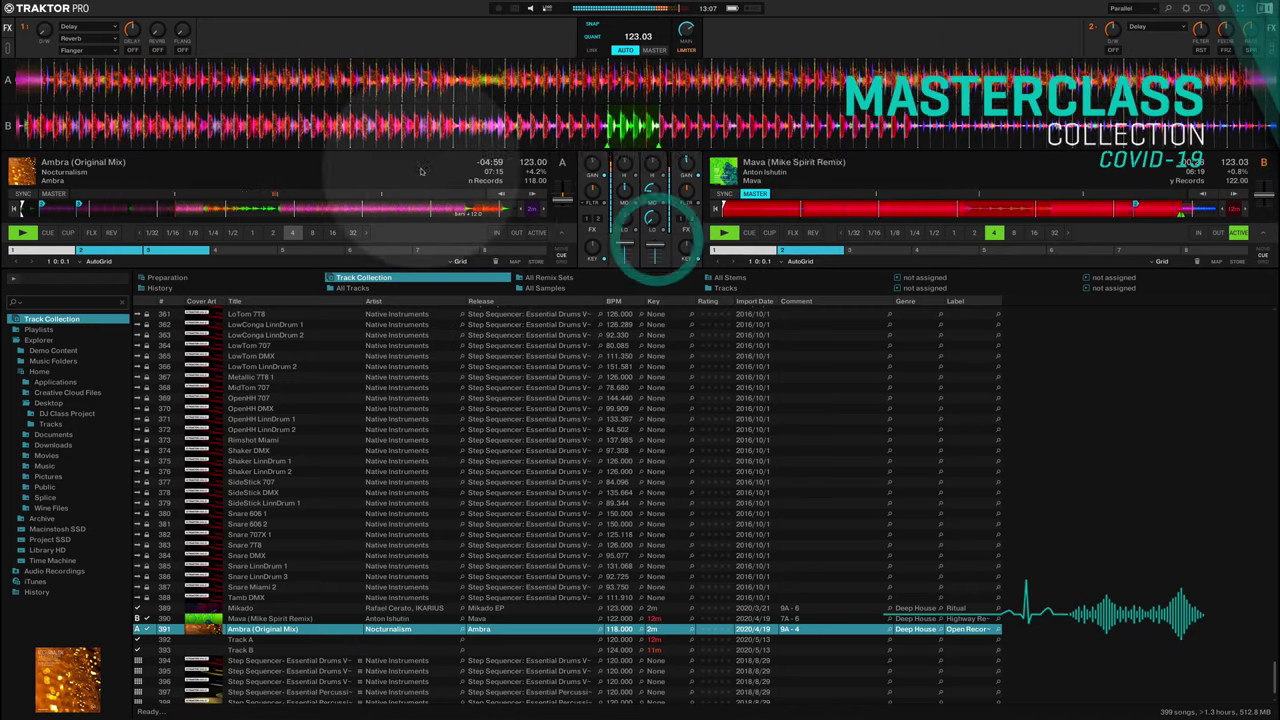
left_click(530, 195)
left_click(530, 195)
left_click(530, 195)
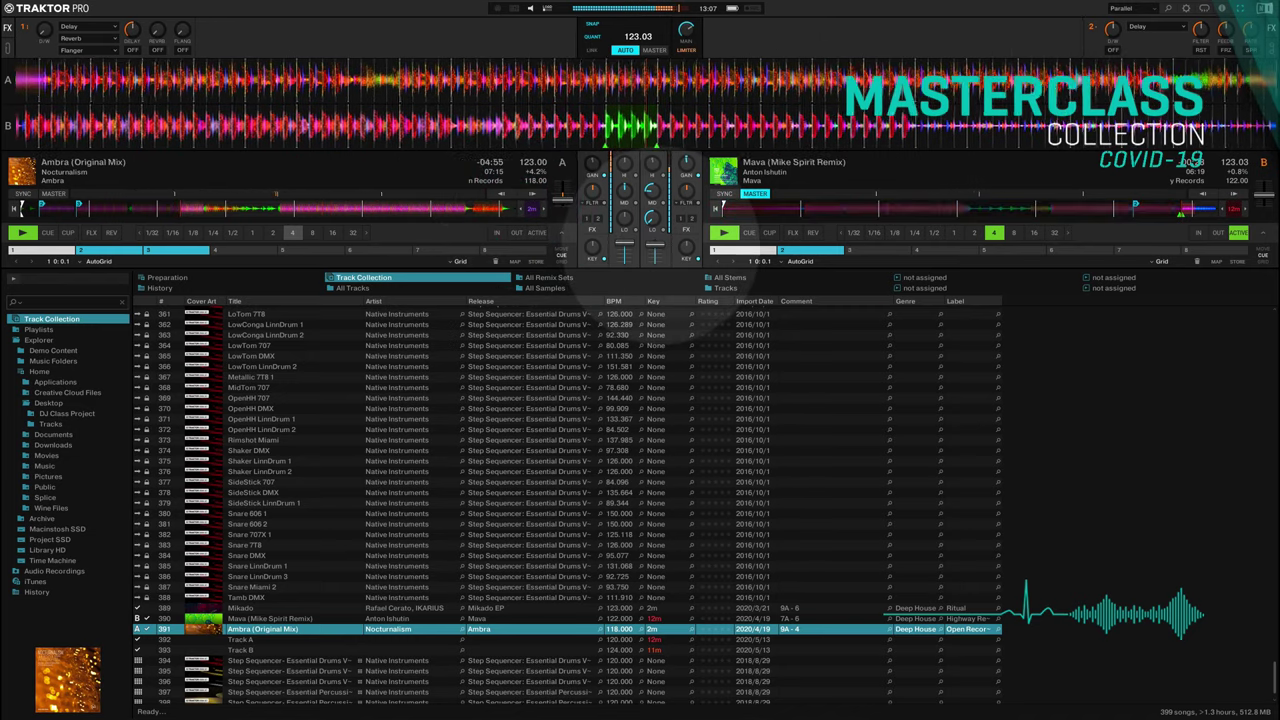
left_click(658, 245)
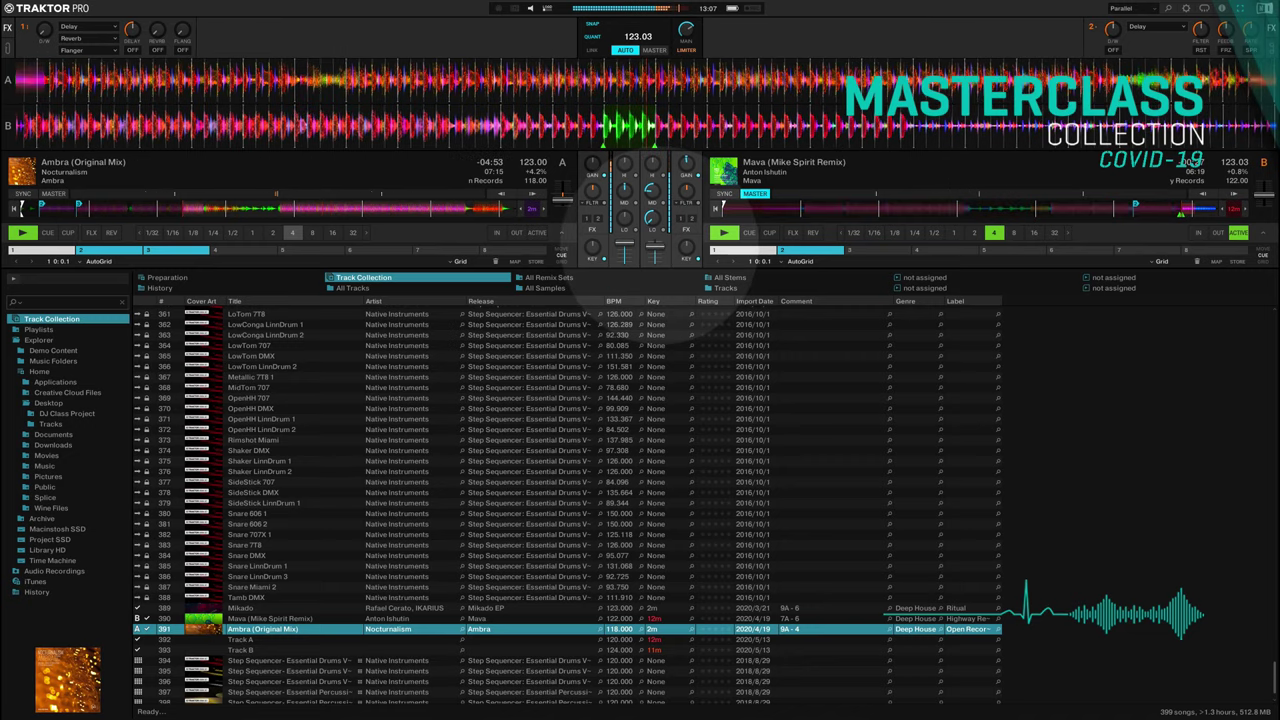
left_click(658, 248)
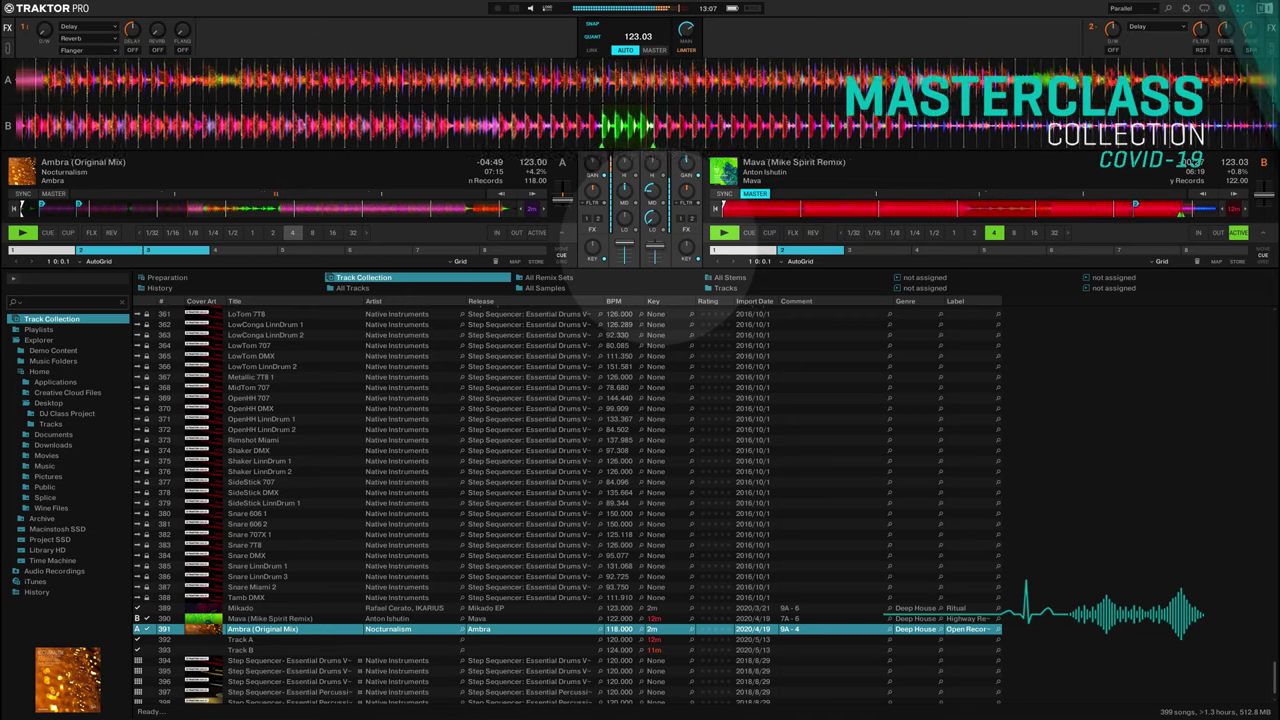
left_click(654, 248)
left_click(654, 250)
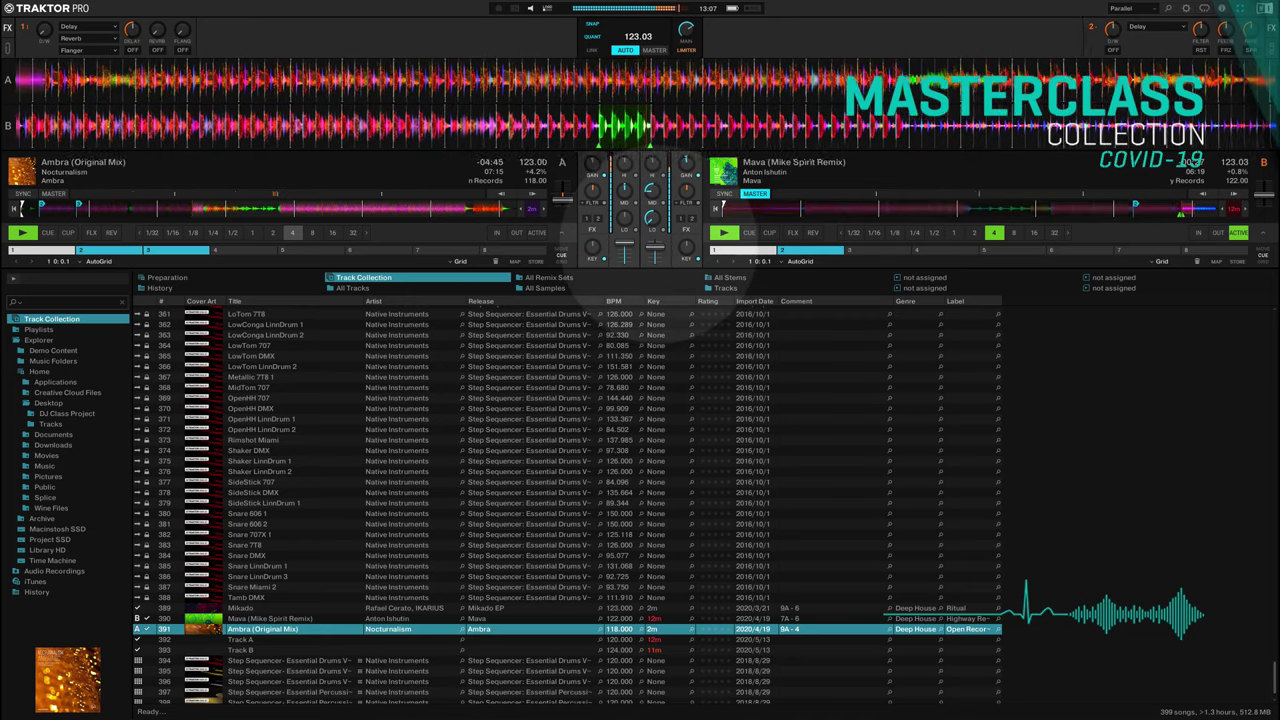
left_click(651, 243)
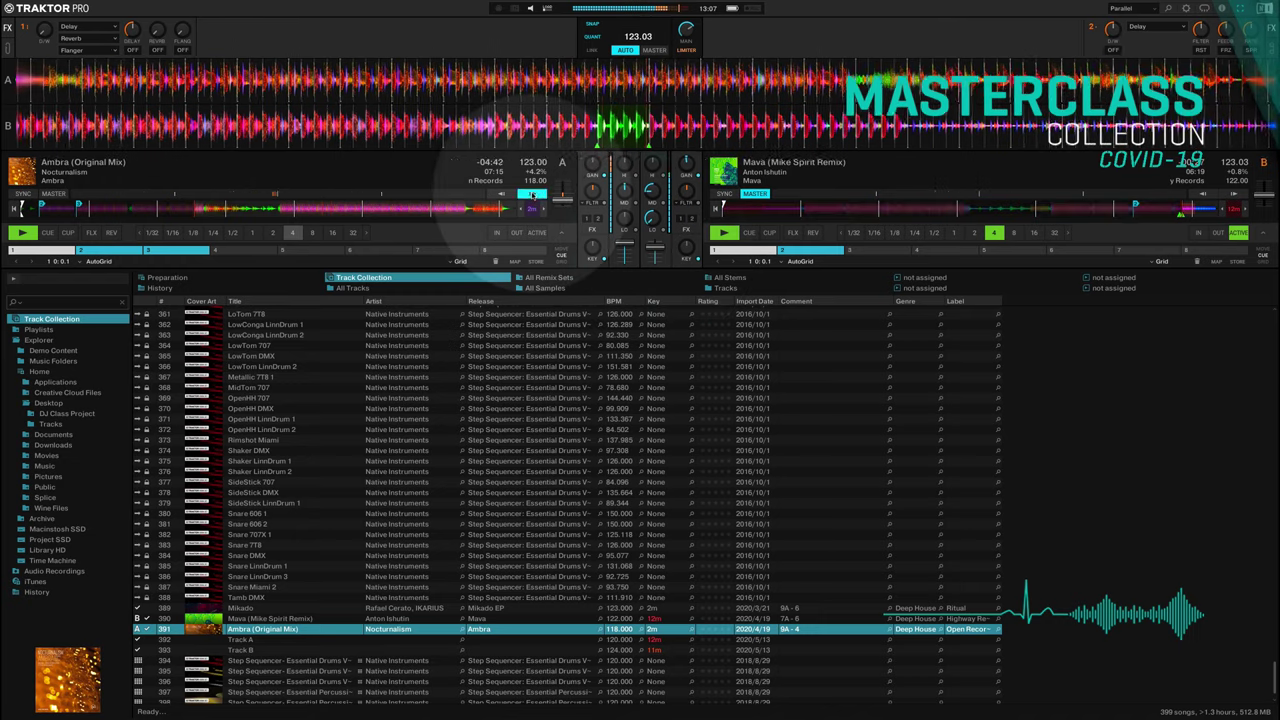
Step: Lower Mava's volume fader further to nearly its minimum, with forward nudges on Ambra to hold the beatmatch
left_click(532, 195)
left_click(655, 248)
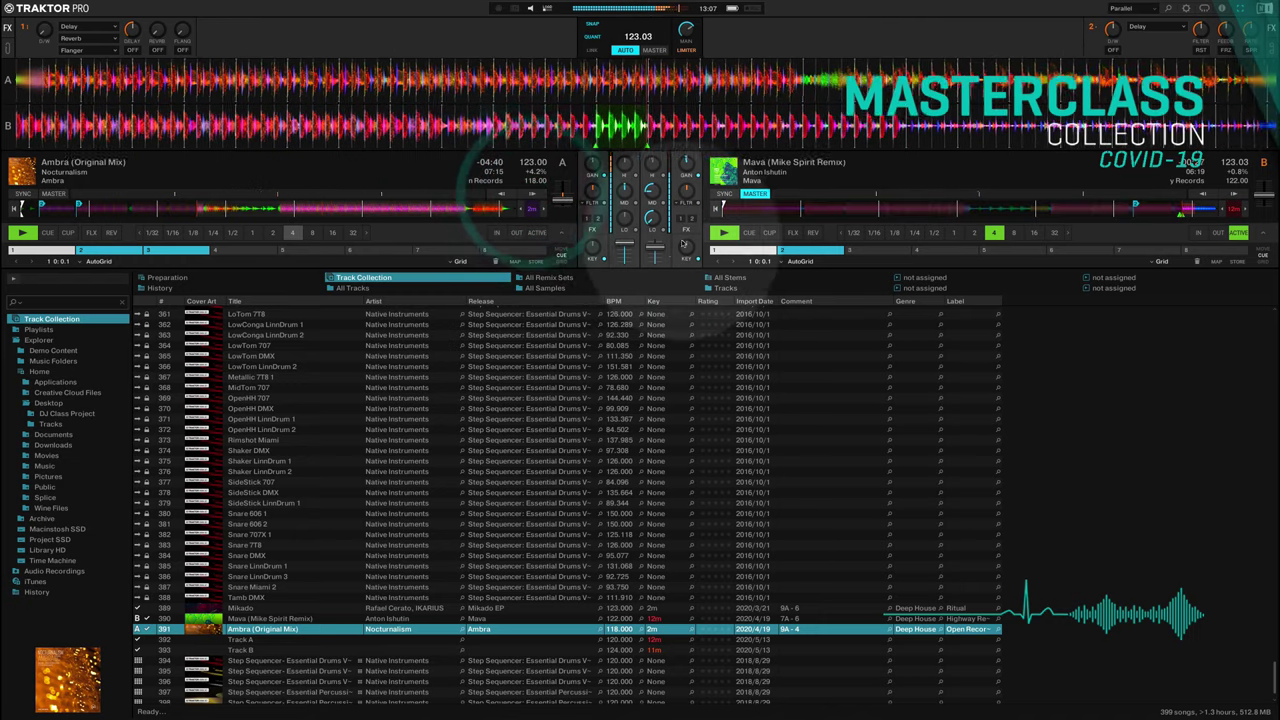
left_click(657, 247)
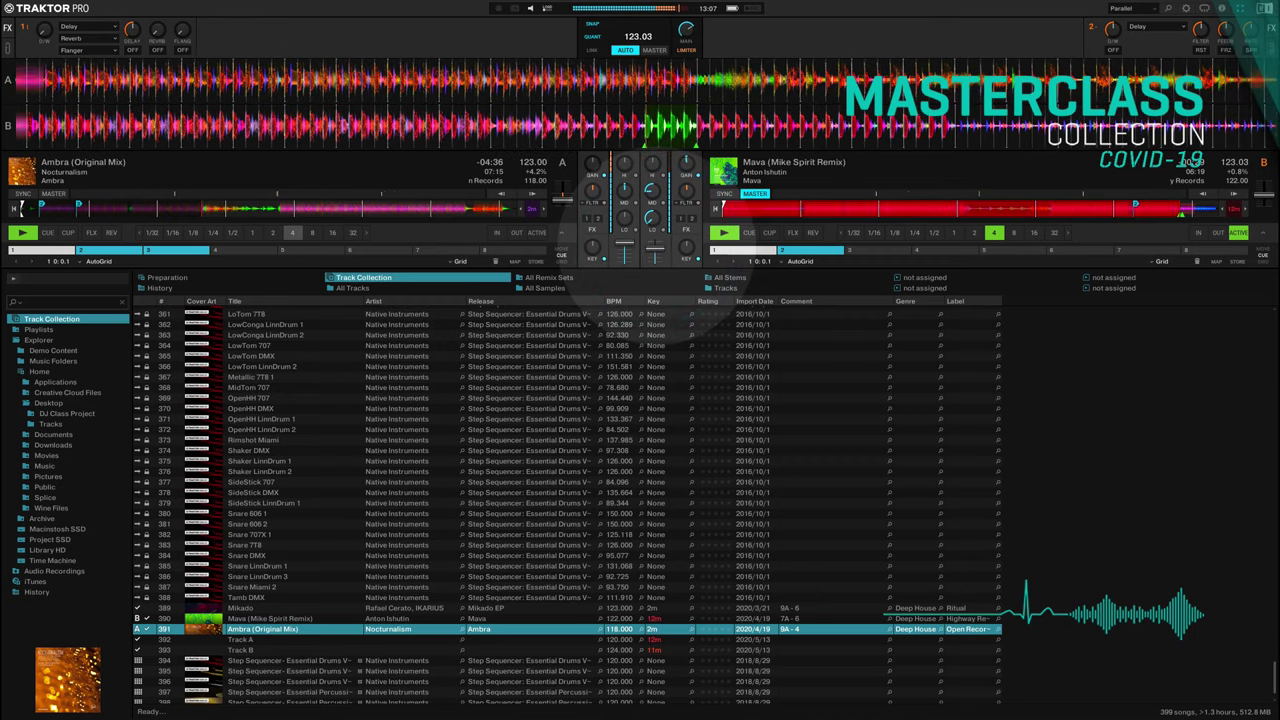
left_click(656, 246)
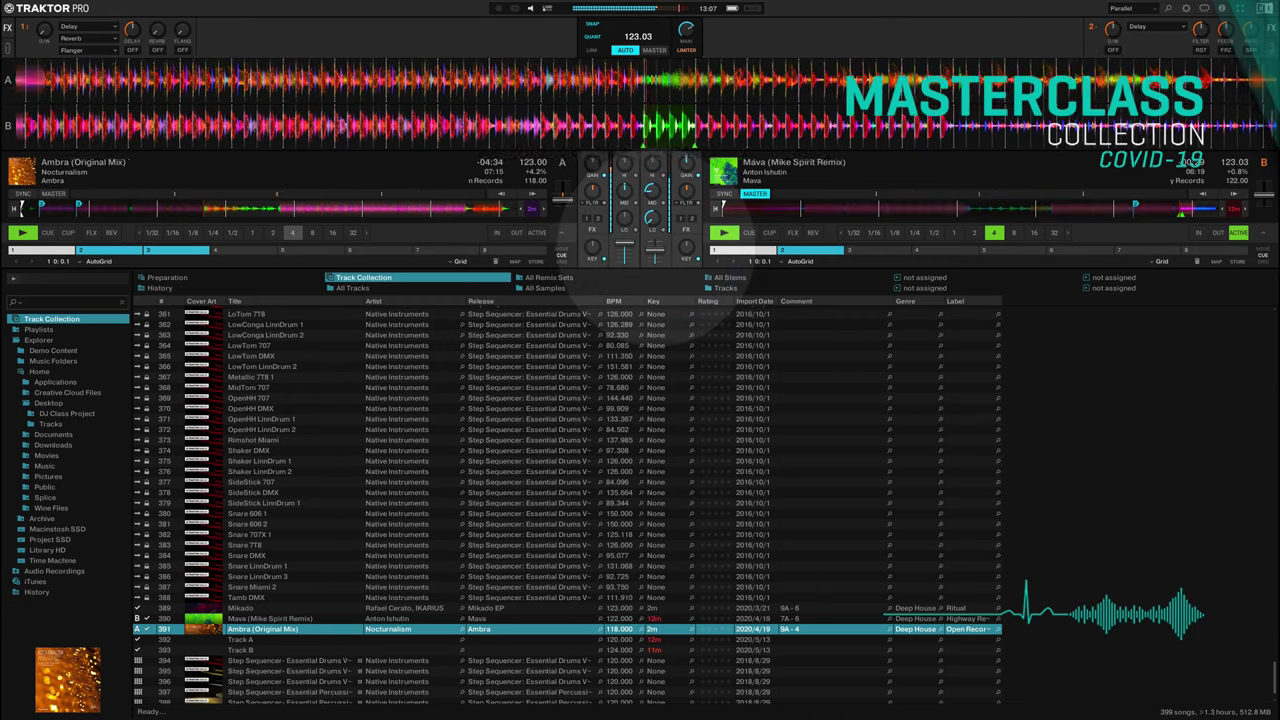
left_click(657, 249)
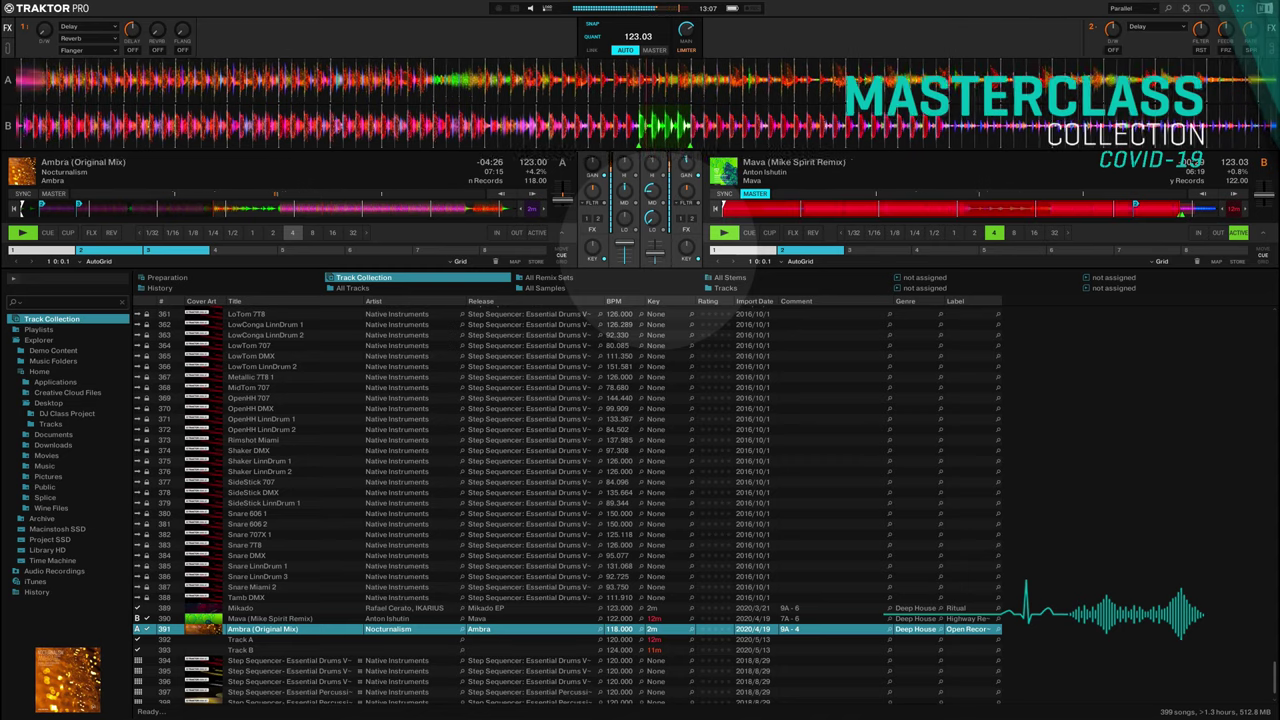
left_click(533, 194)
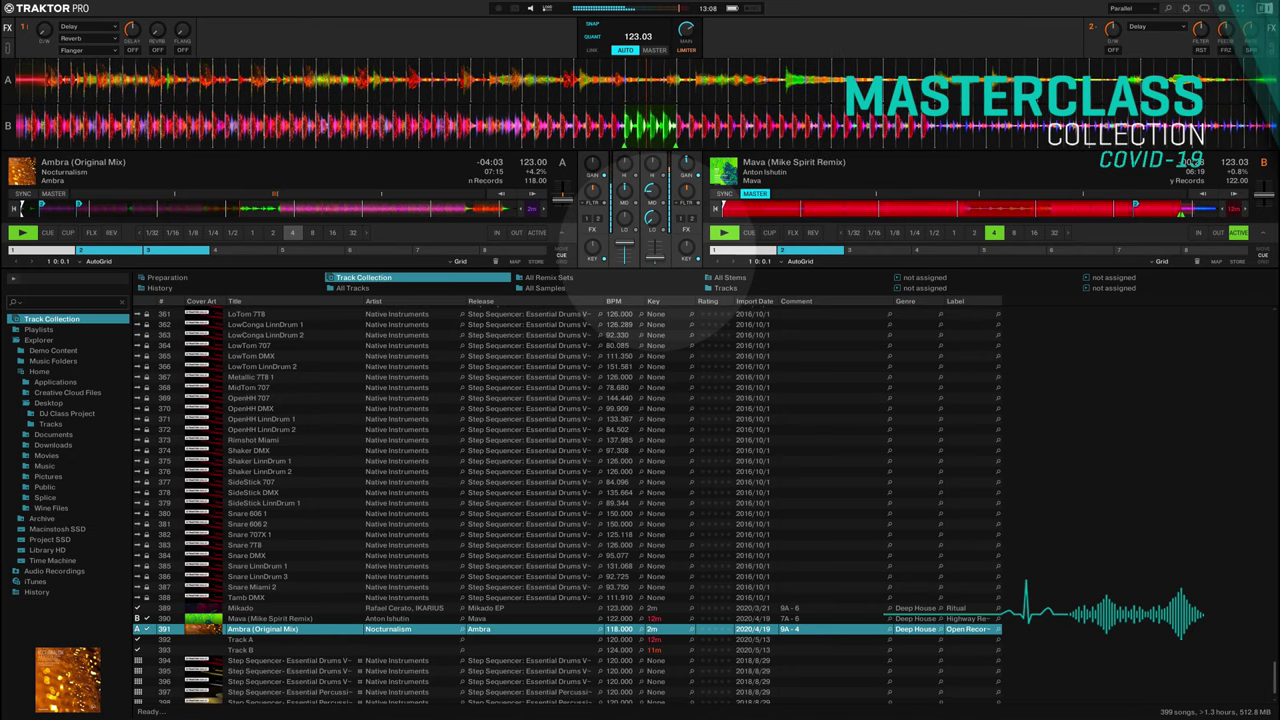
left_click(657, 255)
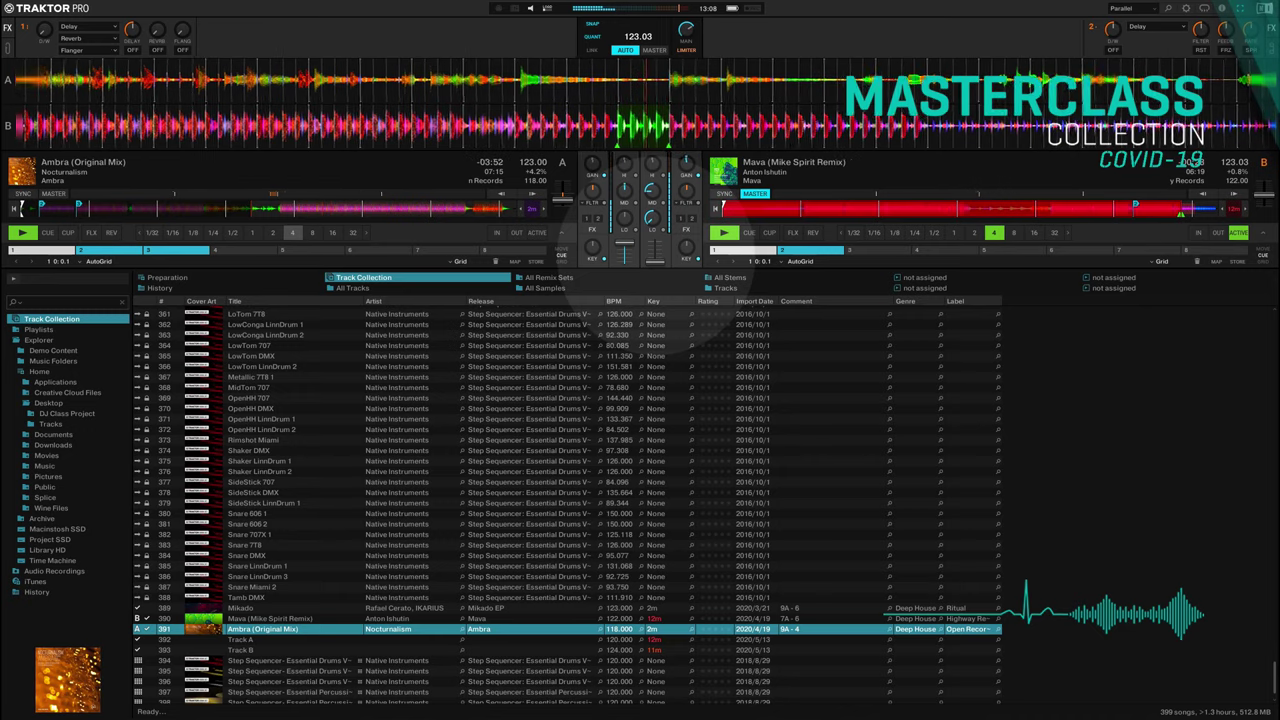
left_click(656, 256)
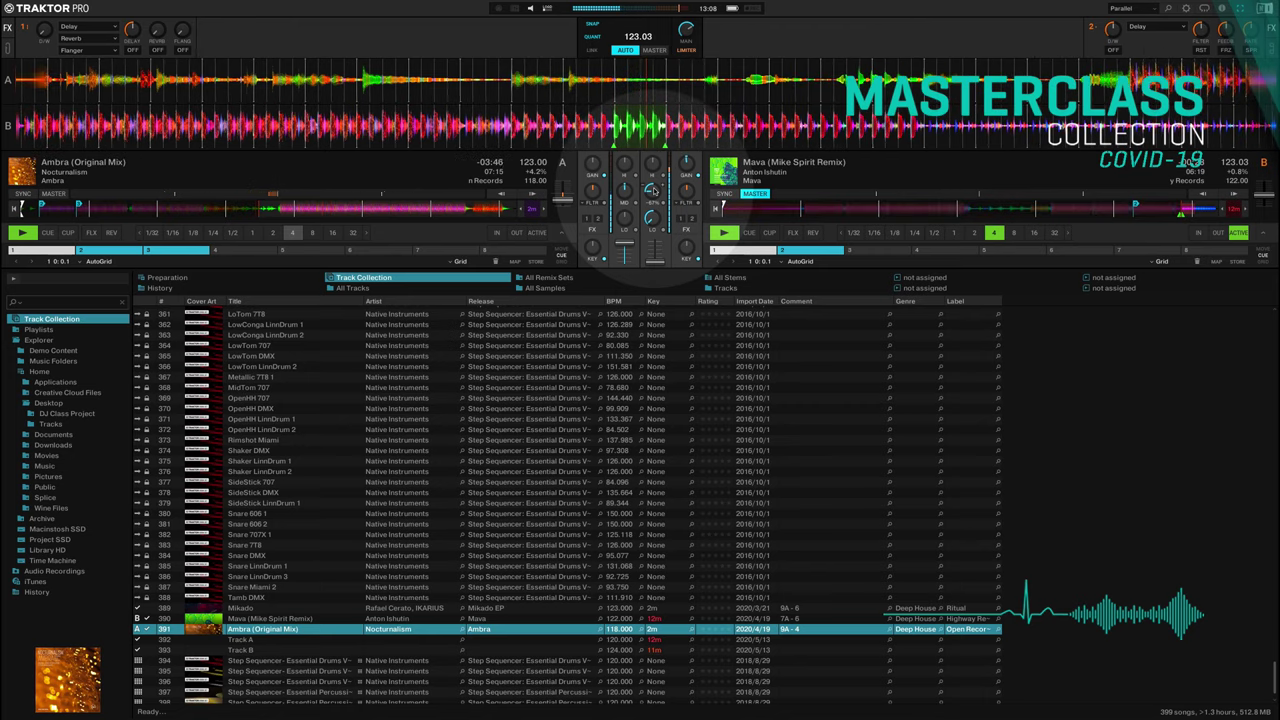
left_click(527, 194)
left_click(531, 195)
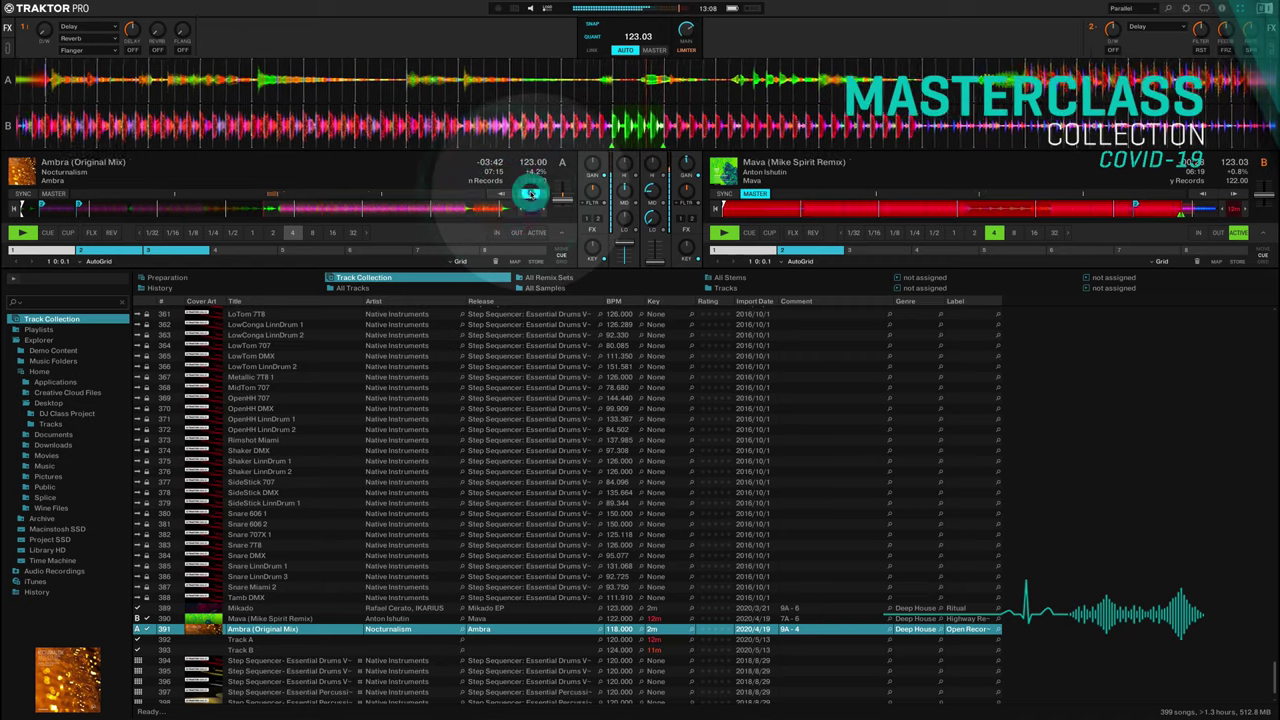
Step: Nudge Ambra forward repeatedly on deck A to keep its beats aligned with Mava
left_click(531, 195)
left_click(531, 195)
left_click(531, 195)
left_click(531, 195)
left_click(531, 195)
left_click(531, 195)
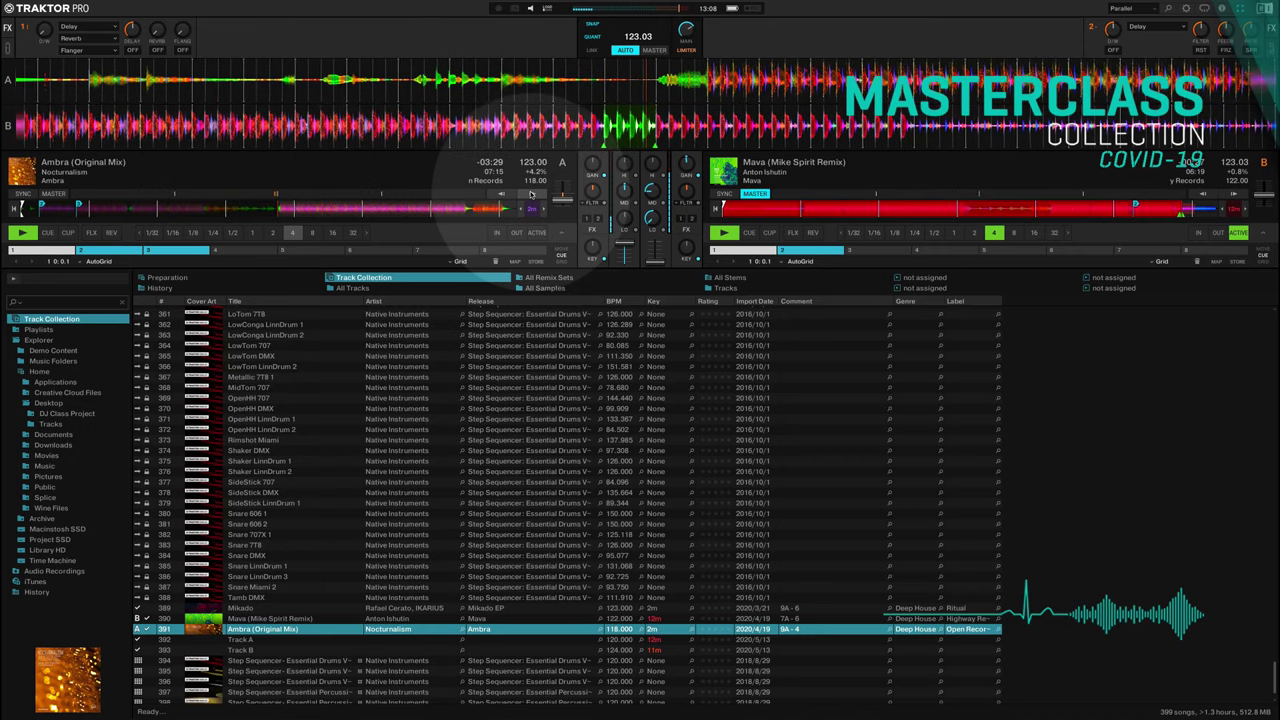
mouse_move(618, 193)
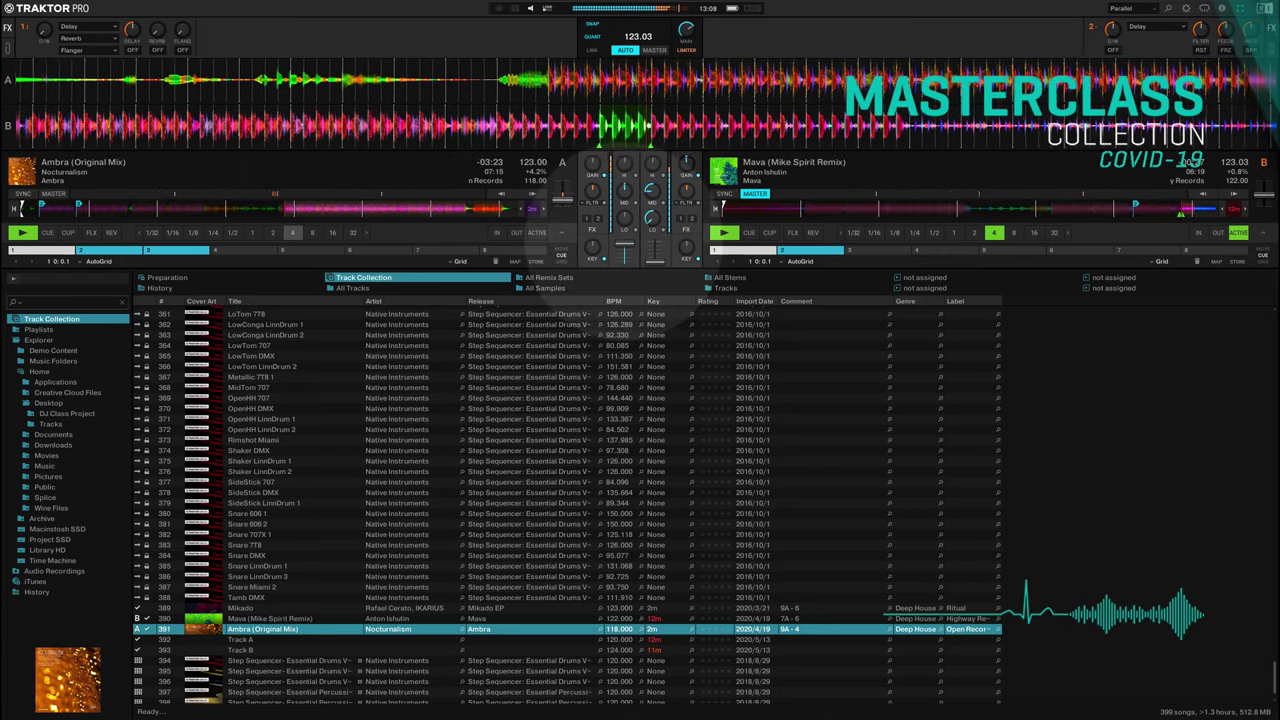
Step: Dip deck A's volume fader slightly and raise it back while stopping playback of both Ambra and Mava
left_click_drag(624, 243, 624, 247)
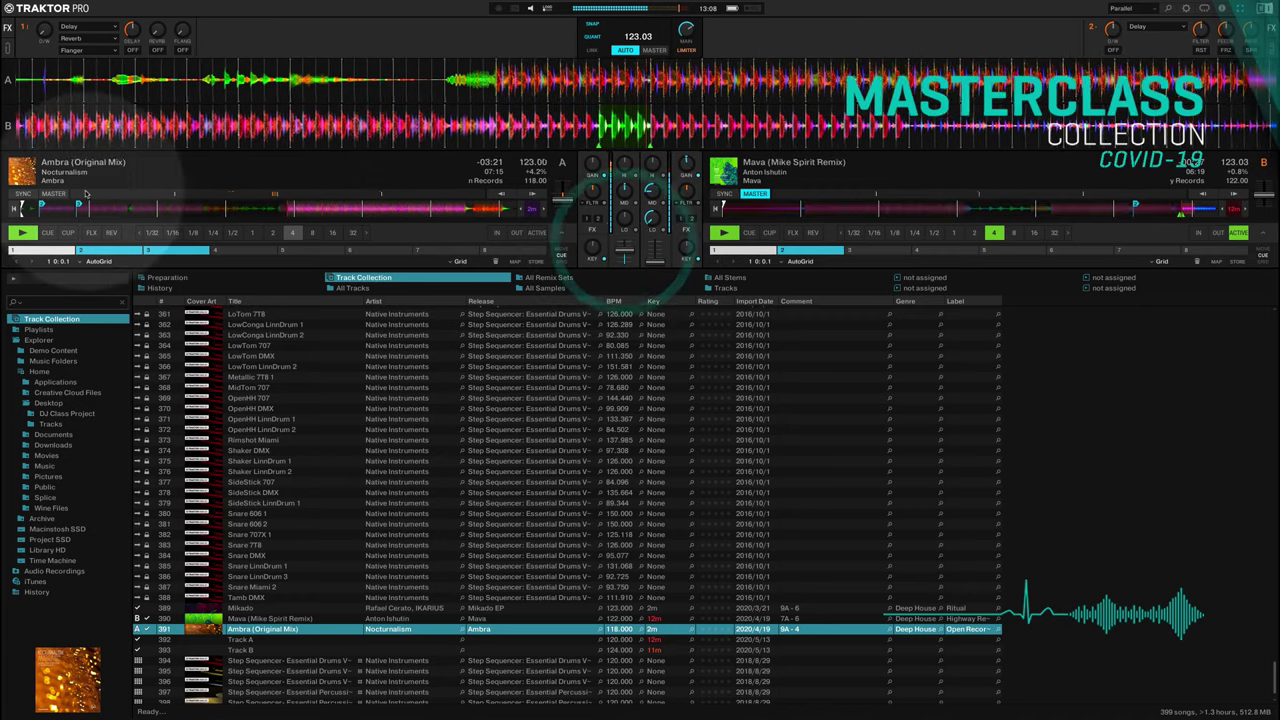
left_click(21, 232)
left_click_drag(624, 250, 624, 241)
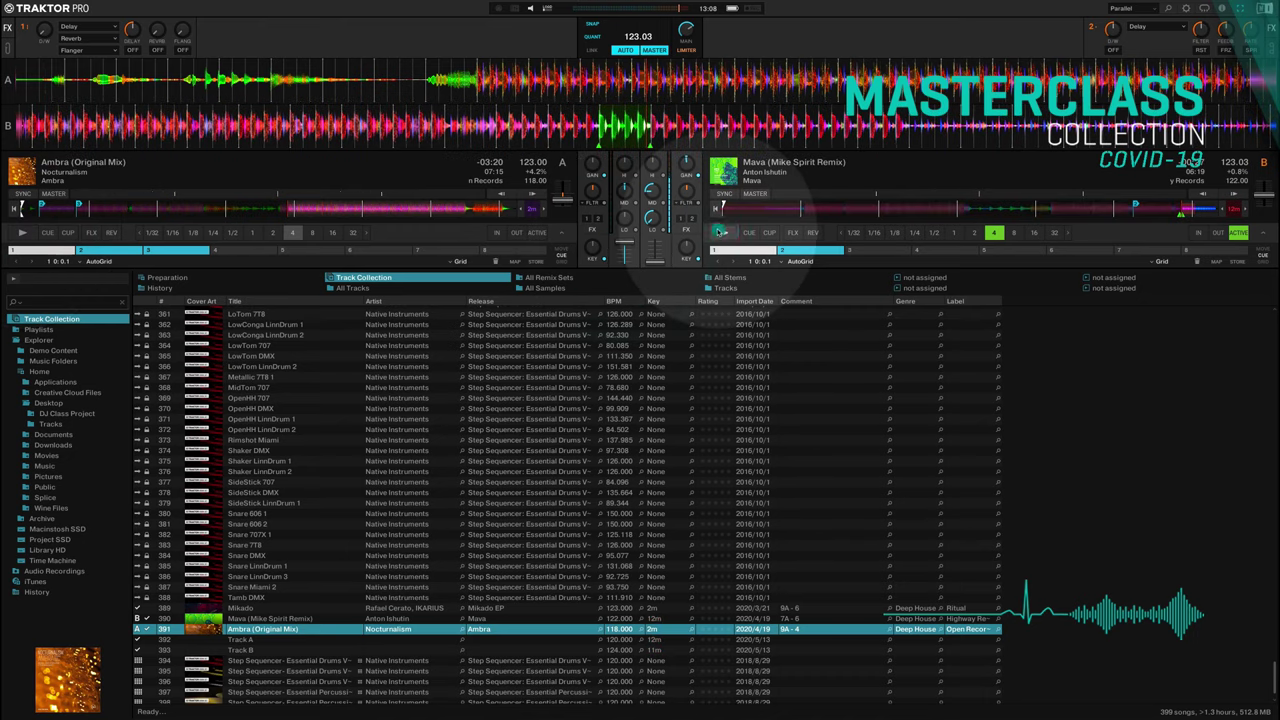
left_click(722, 231)
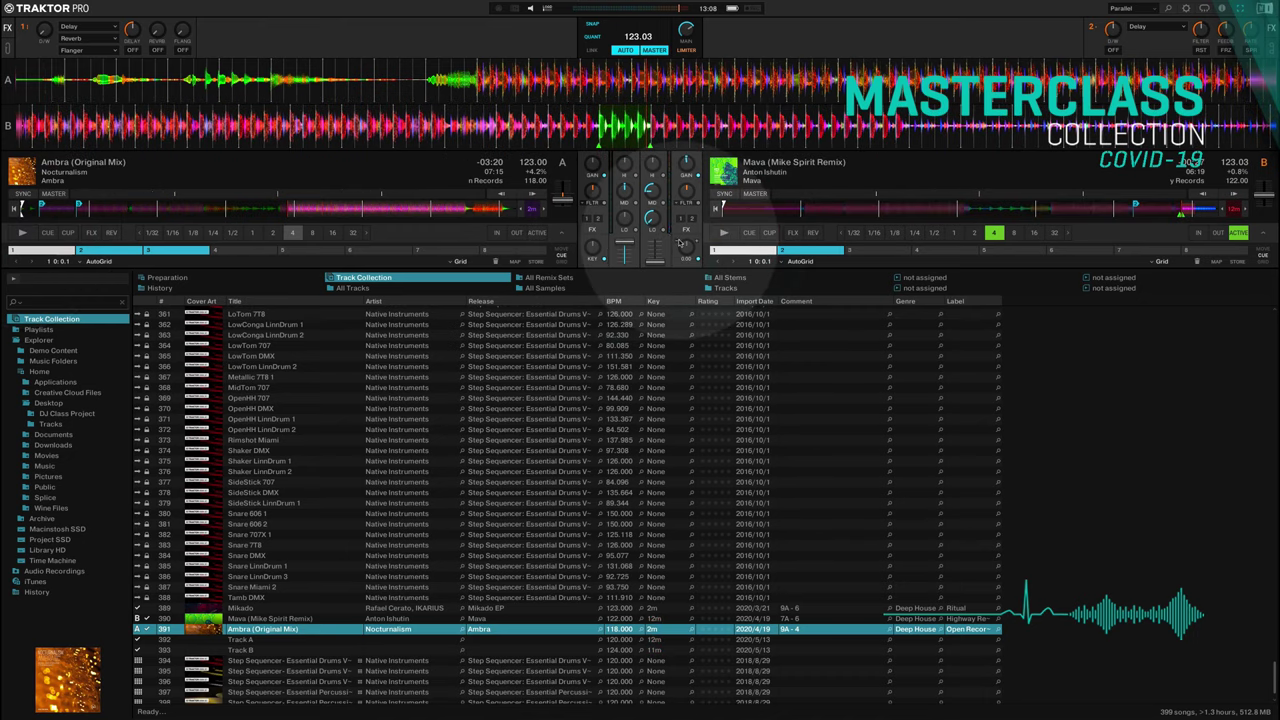
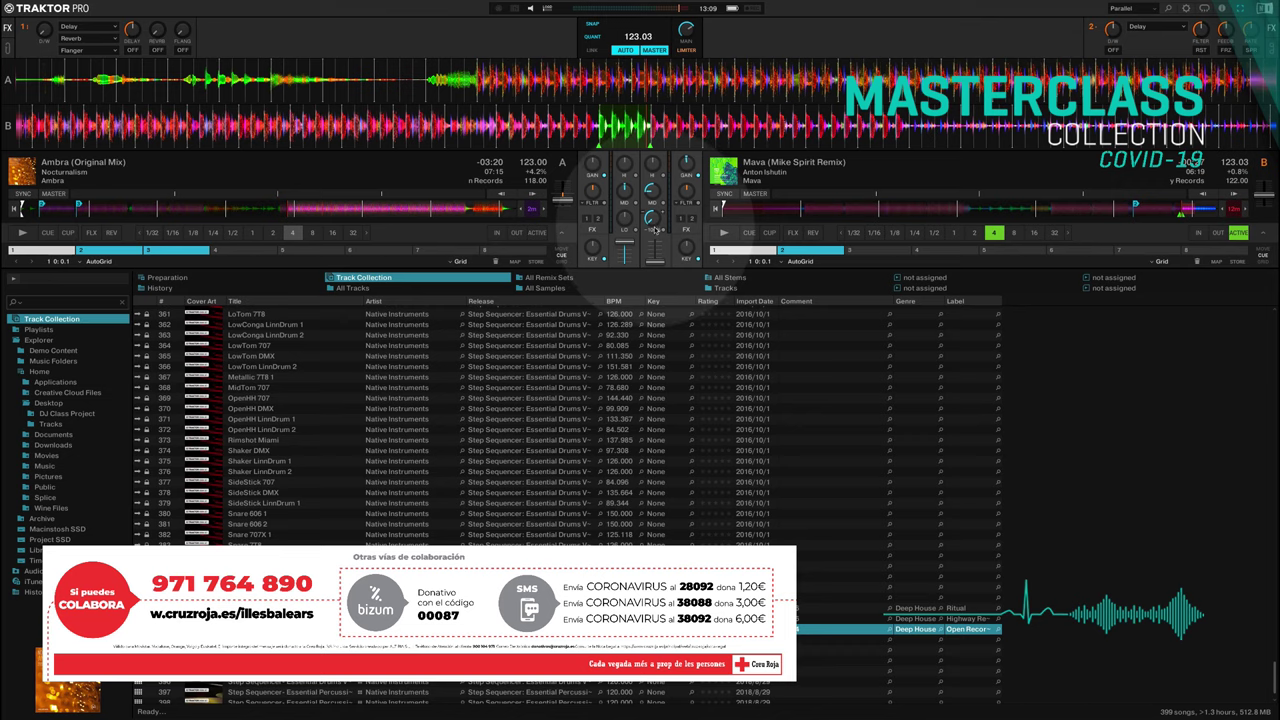
Step: Reset the blend with Ambra at its start and deck A's volume at minimum, and Mava shortly before its cue marker near the end
left_click_drag(630, 243, 630, 263)
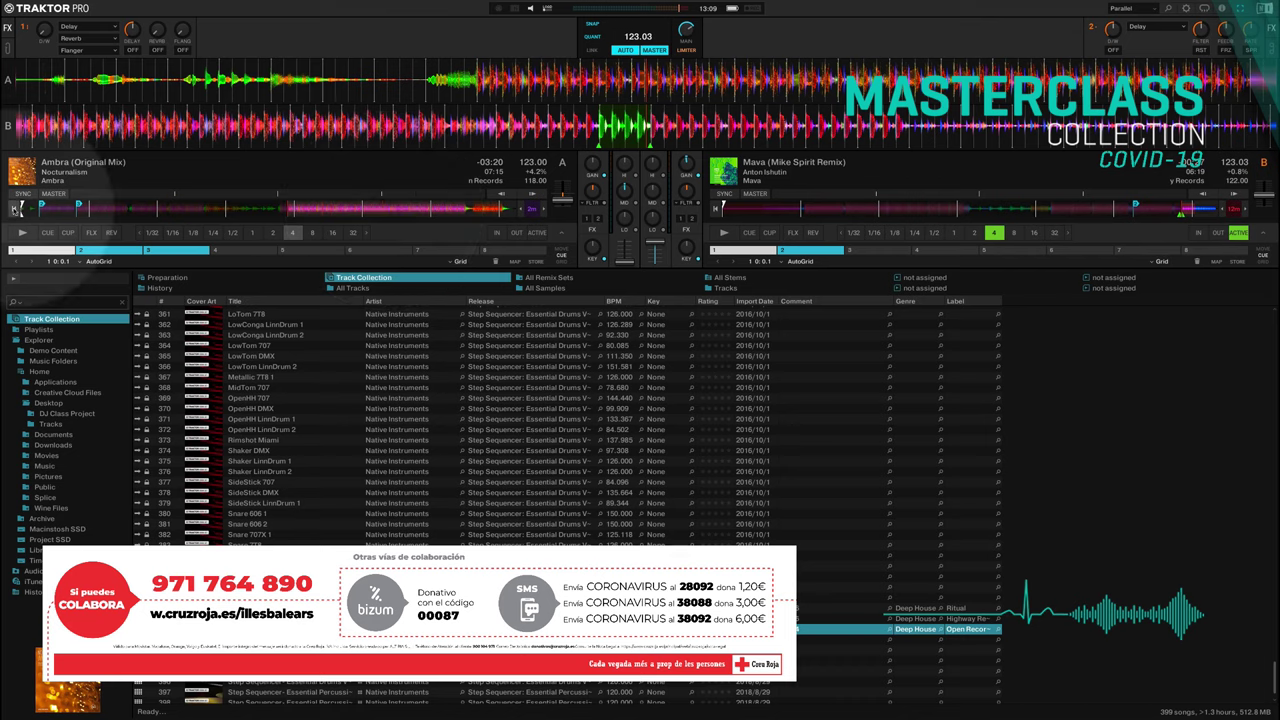
left_click(20, 208)
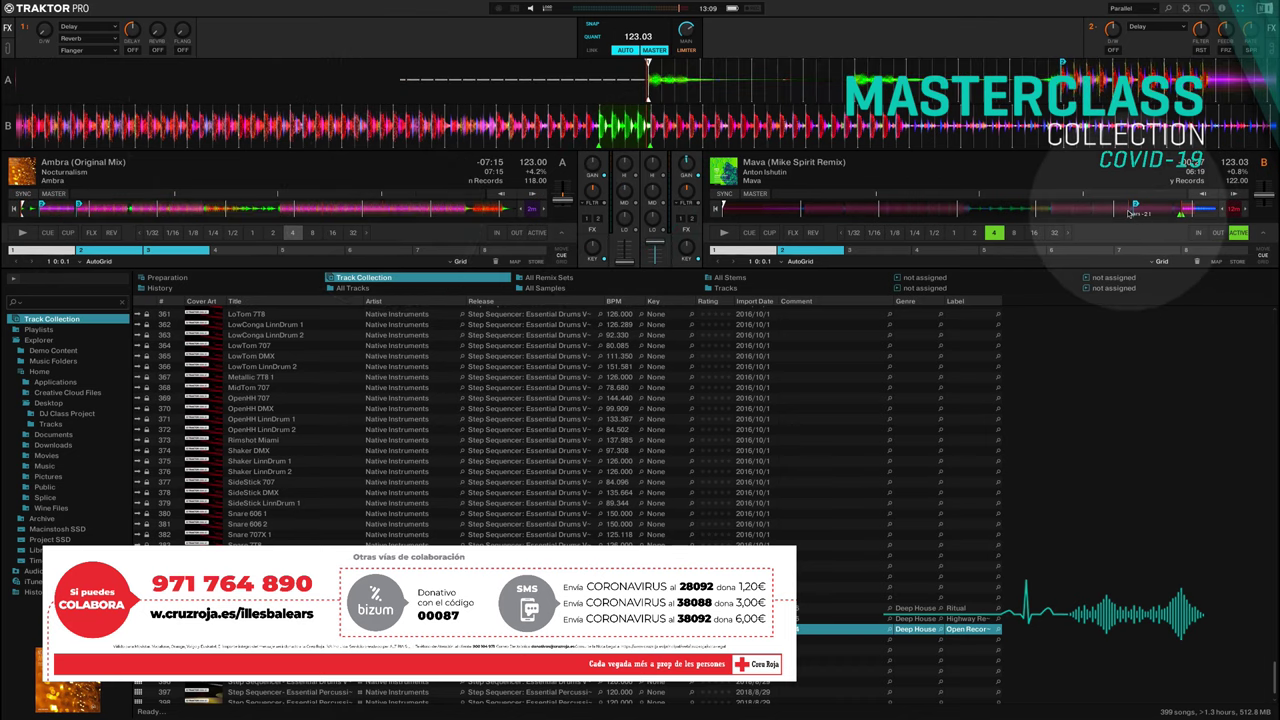
left_click(1087, 211)
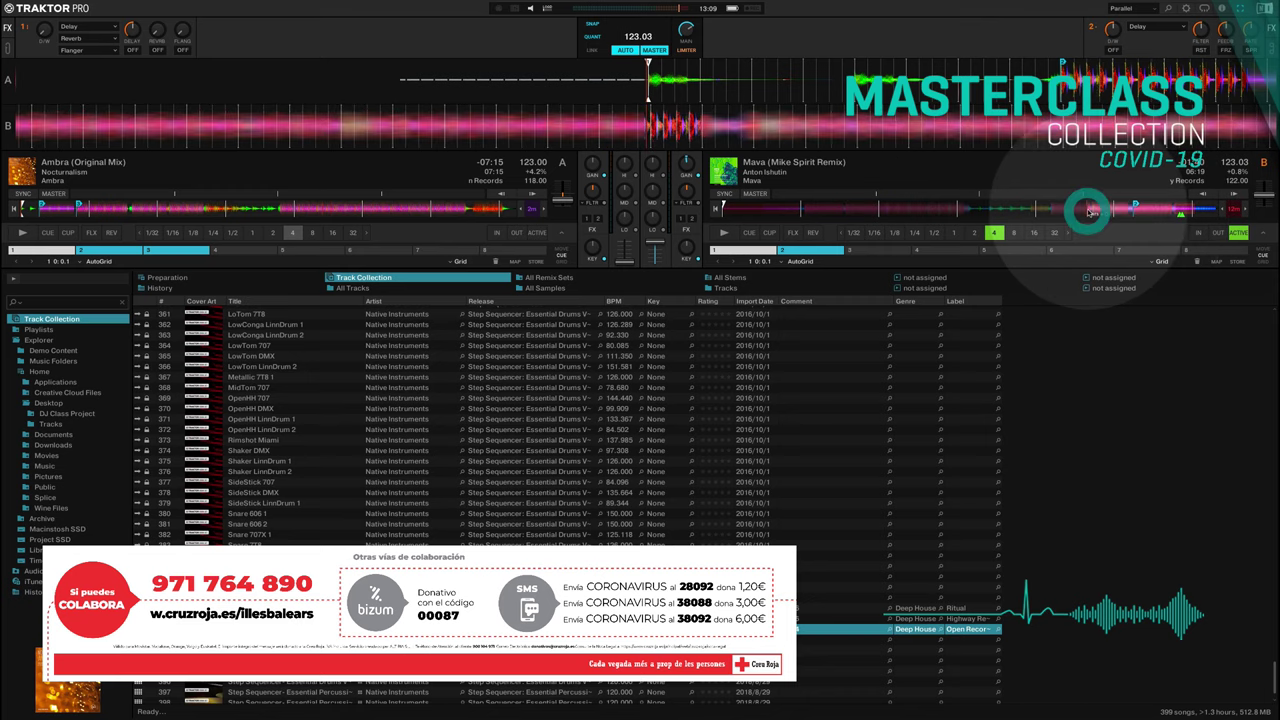
Step: Cut Ambra's low and mid EQ on deck A in preparation for the next blend
left_click_drag(622, 215, 622, 236)
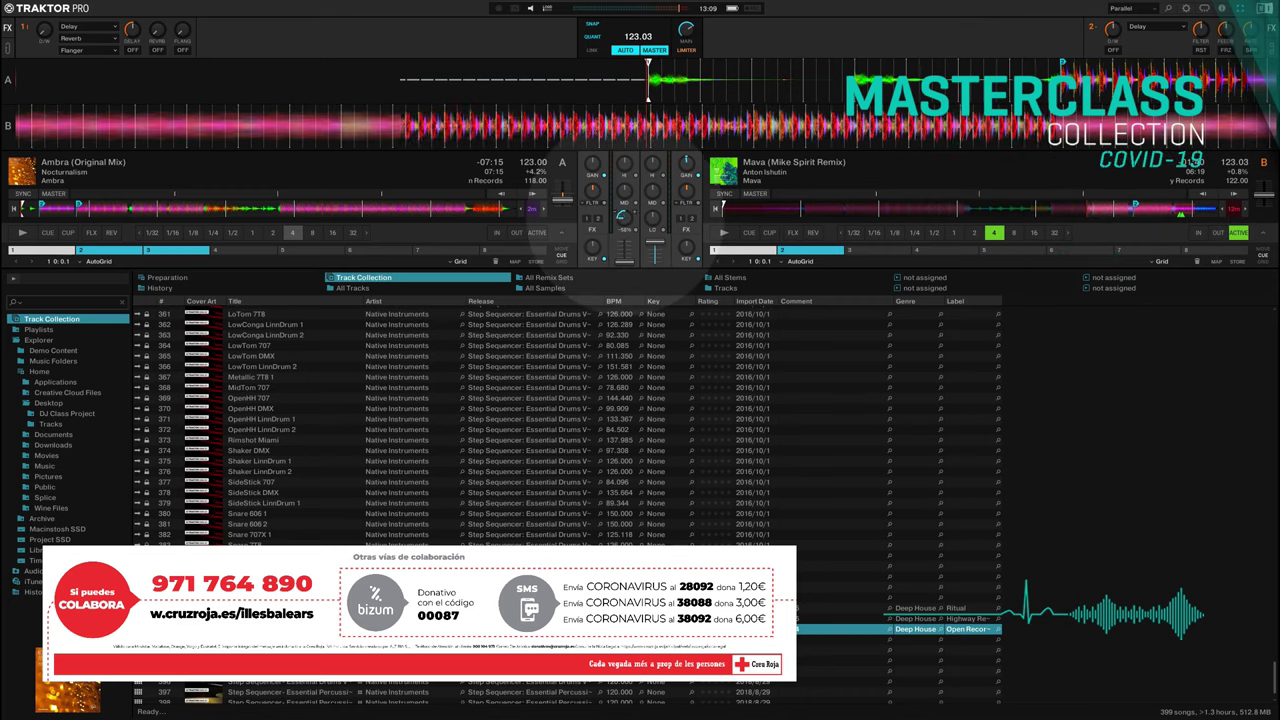
left_click_drag(622, 188, 621, 240)
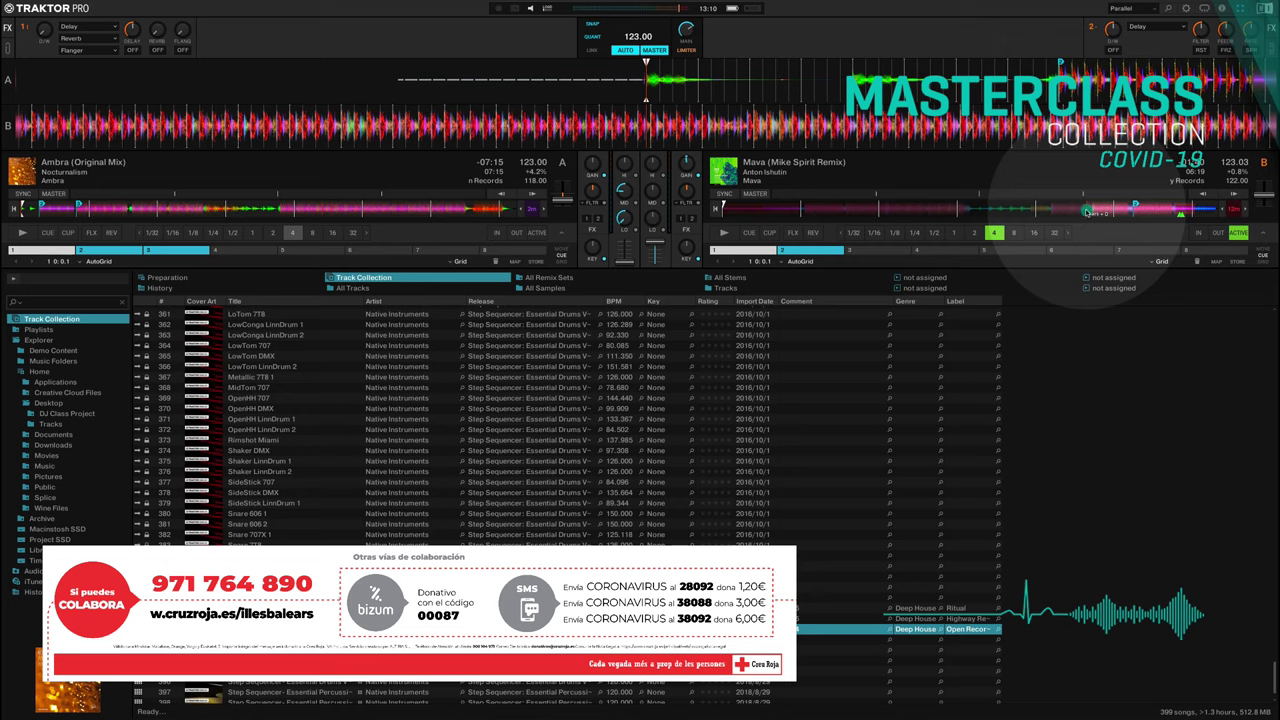
Step: Play Mava on deck B and start Ambra on deck A as Mava reaches its cue marker
left_click(724, 233)
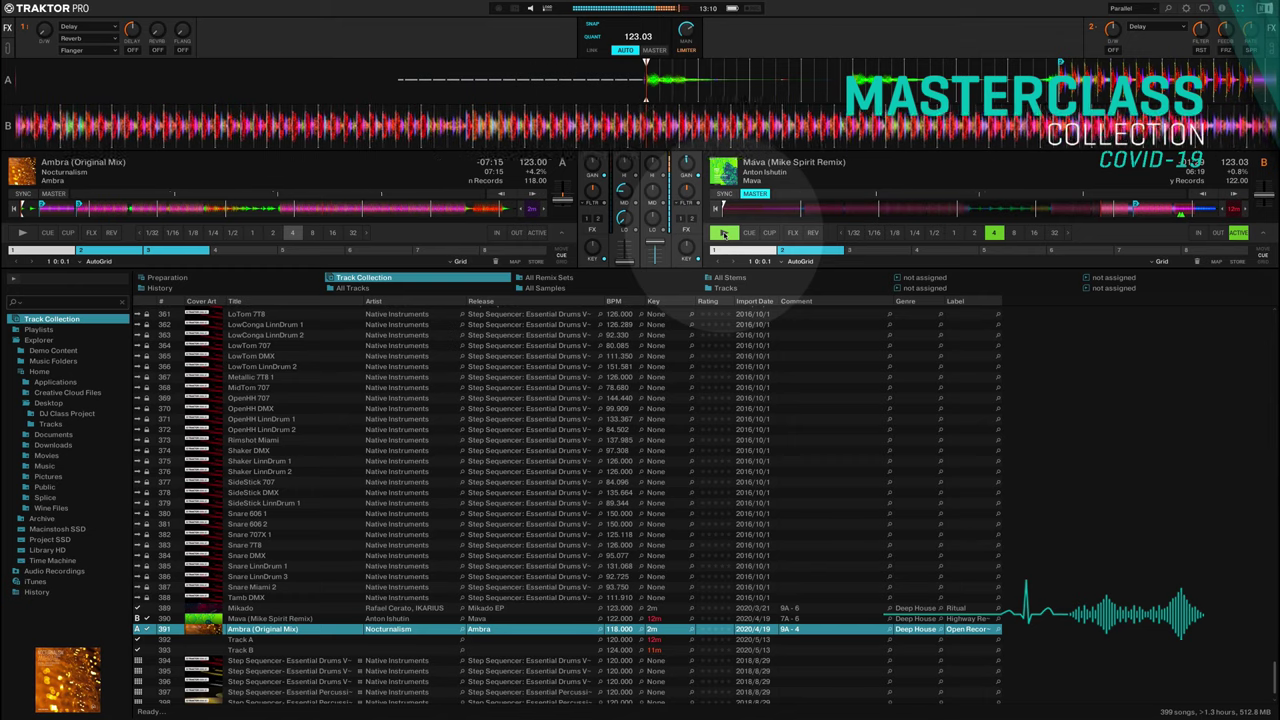
left_click(724, 233)
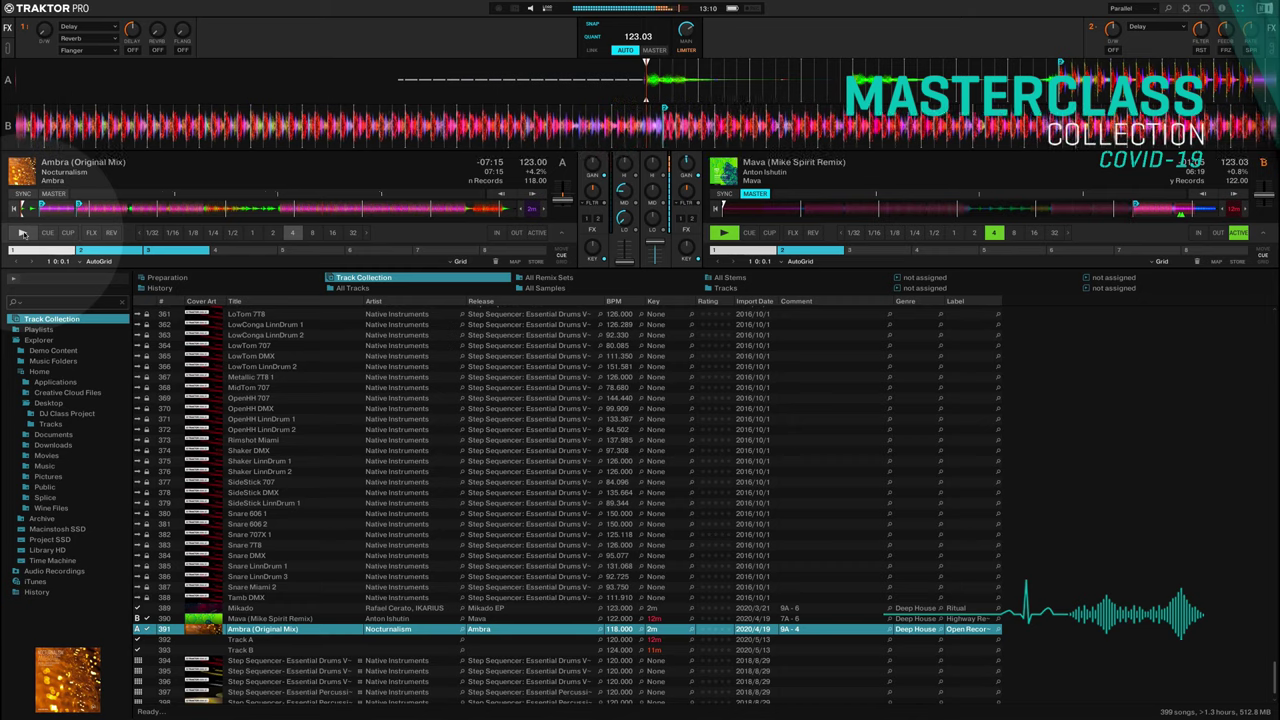
left_click(22, 232)
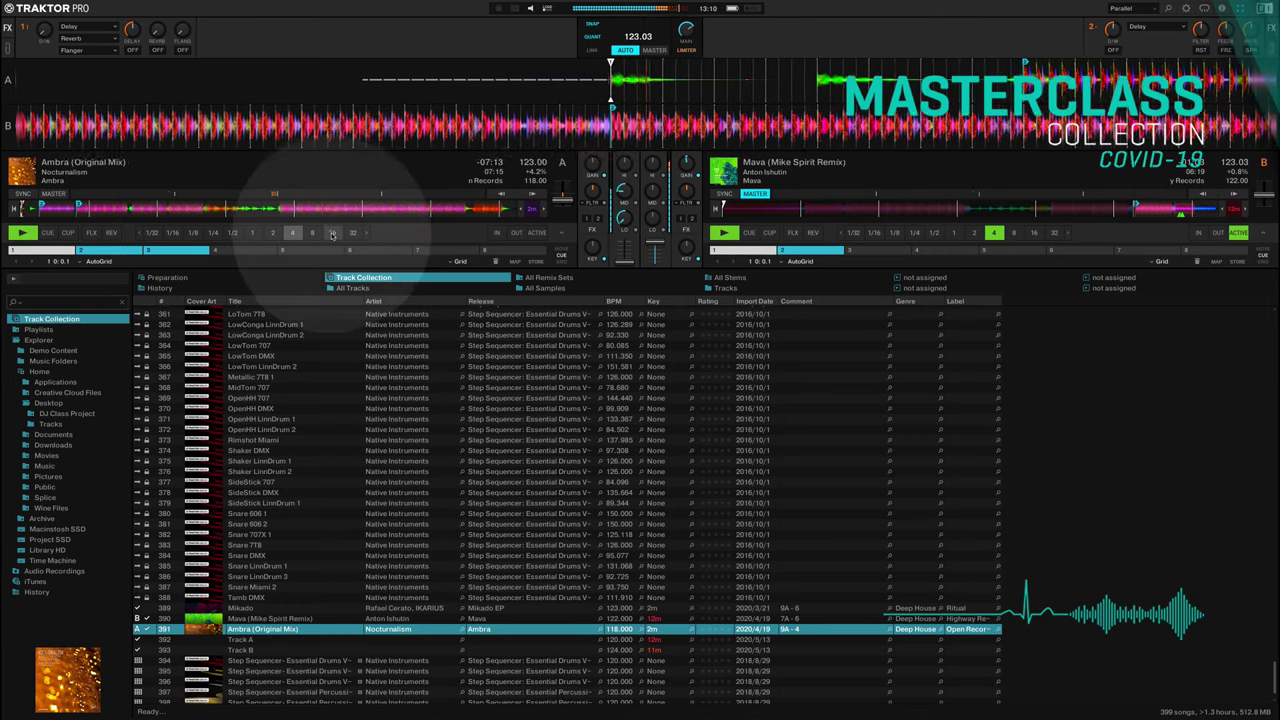
Step: Nudge Ambra forward several times to line up its intro beats with Mava
left_click(530, 195)
left_click(530, 195)
left_click(530, 195)
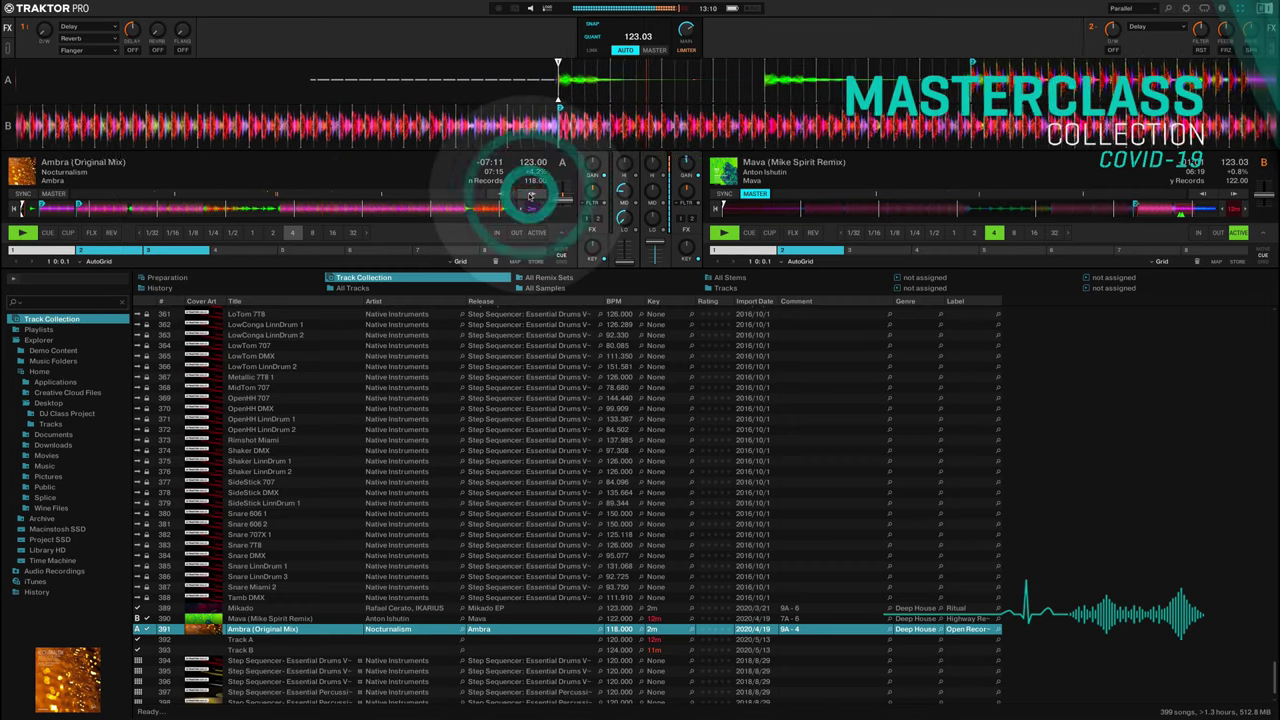
left_click(530, 195)
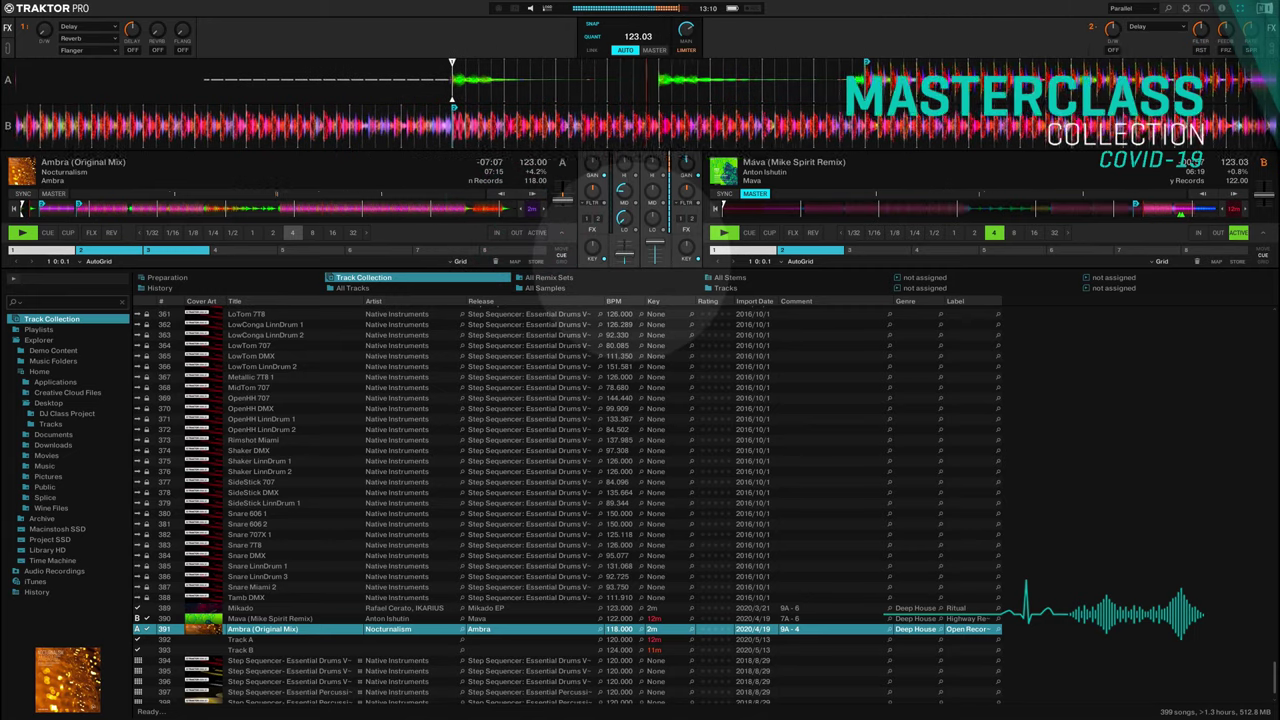
Step: Gradually raise deck A's volume fader to deck B's level to bring in Ambra, with forward nudges to hold the beatmatch
left_click(630, 262)
left_click_drag(631, 262, 628, 250)
left_click(532, 194)
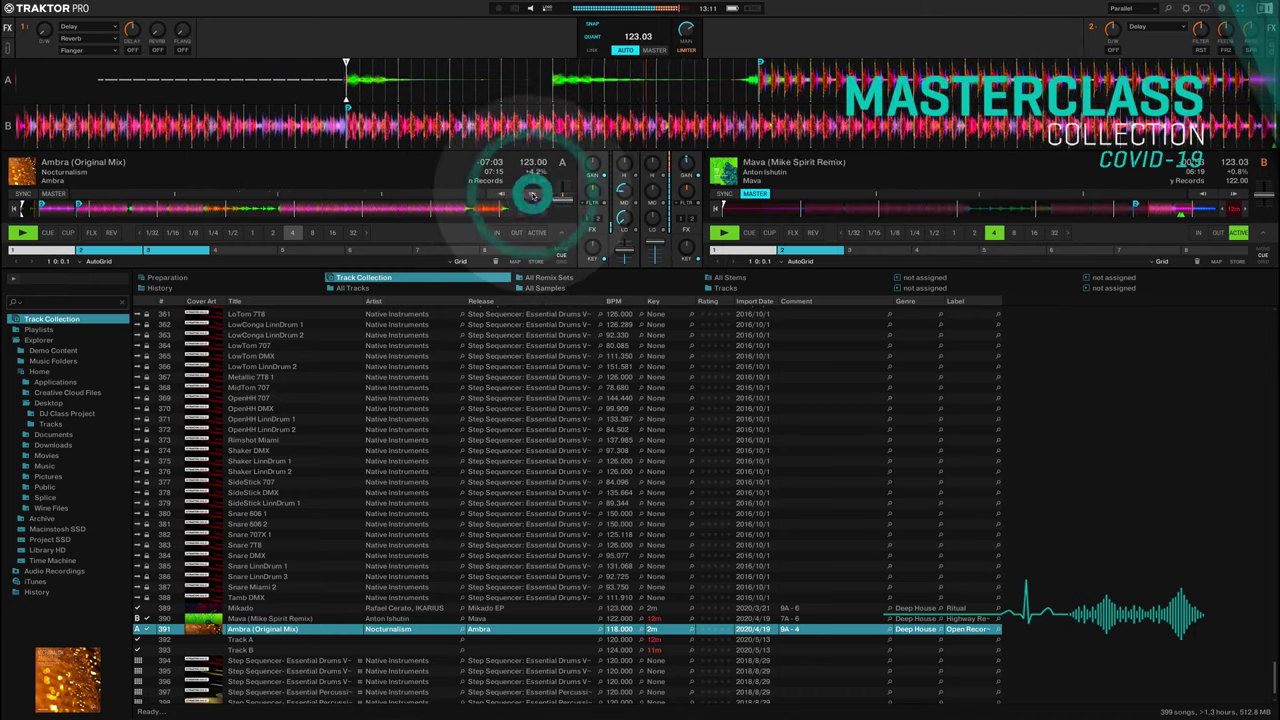
left_click(643, 251)
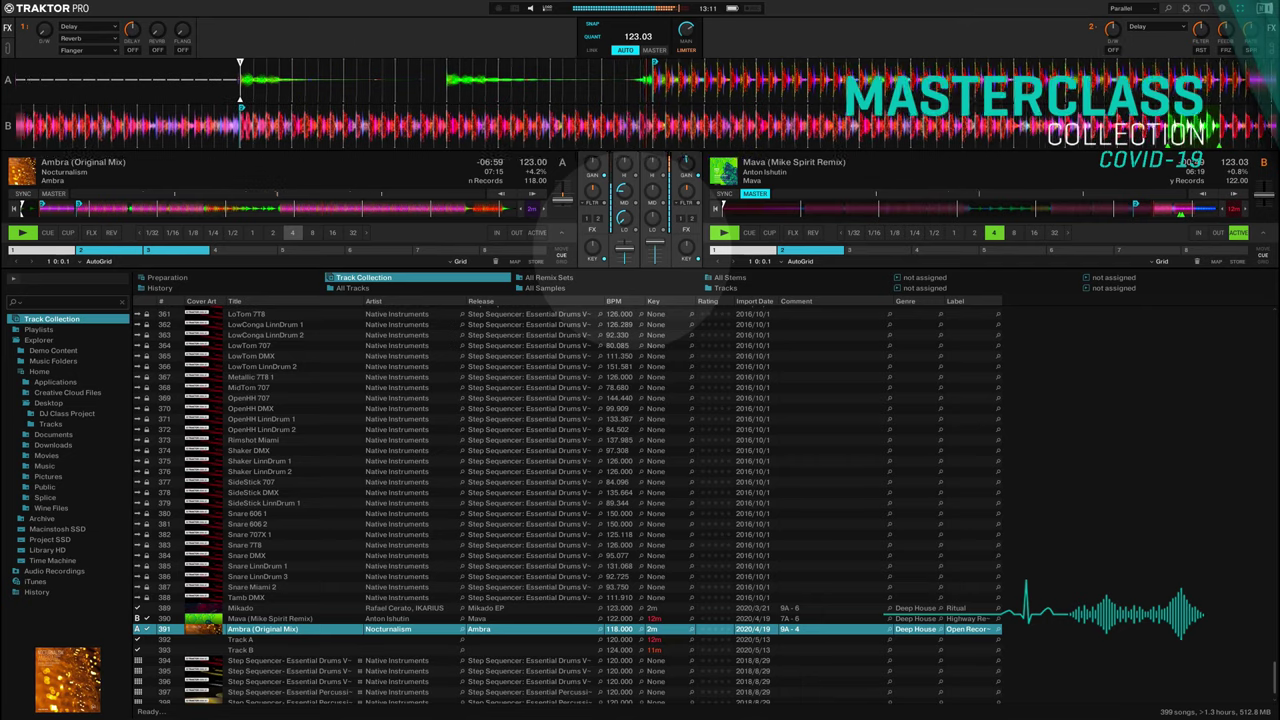
left_click(537, 194)
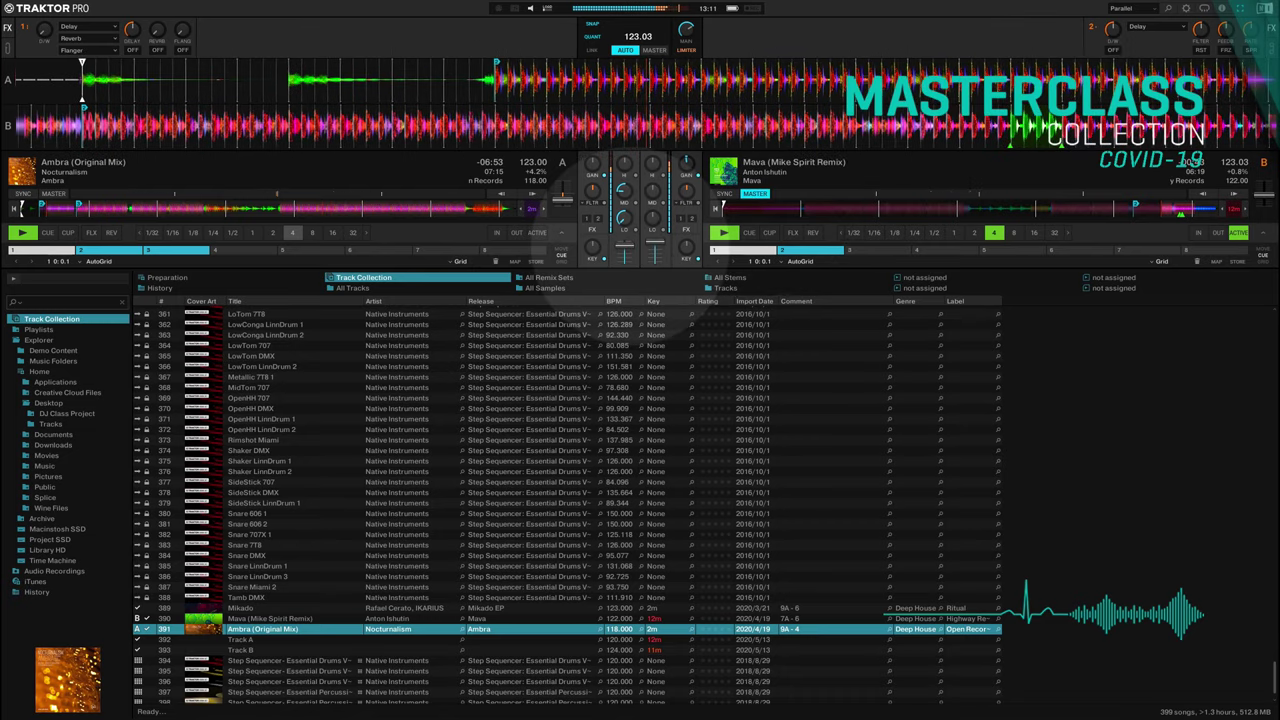
left_click(629, 249)
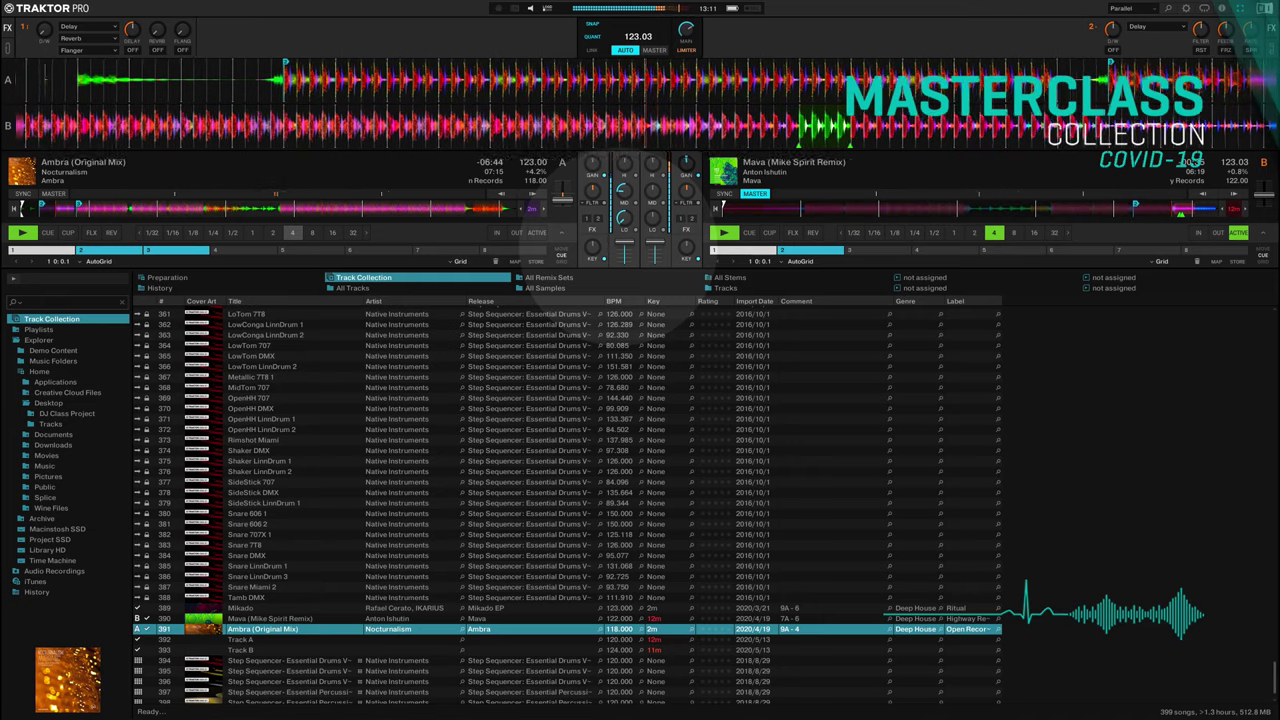
left_click(532, 194)
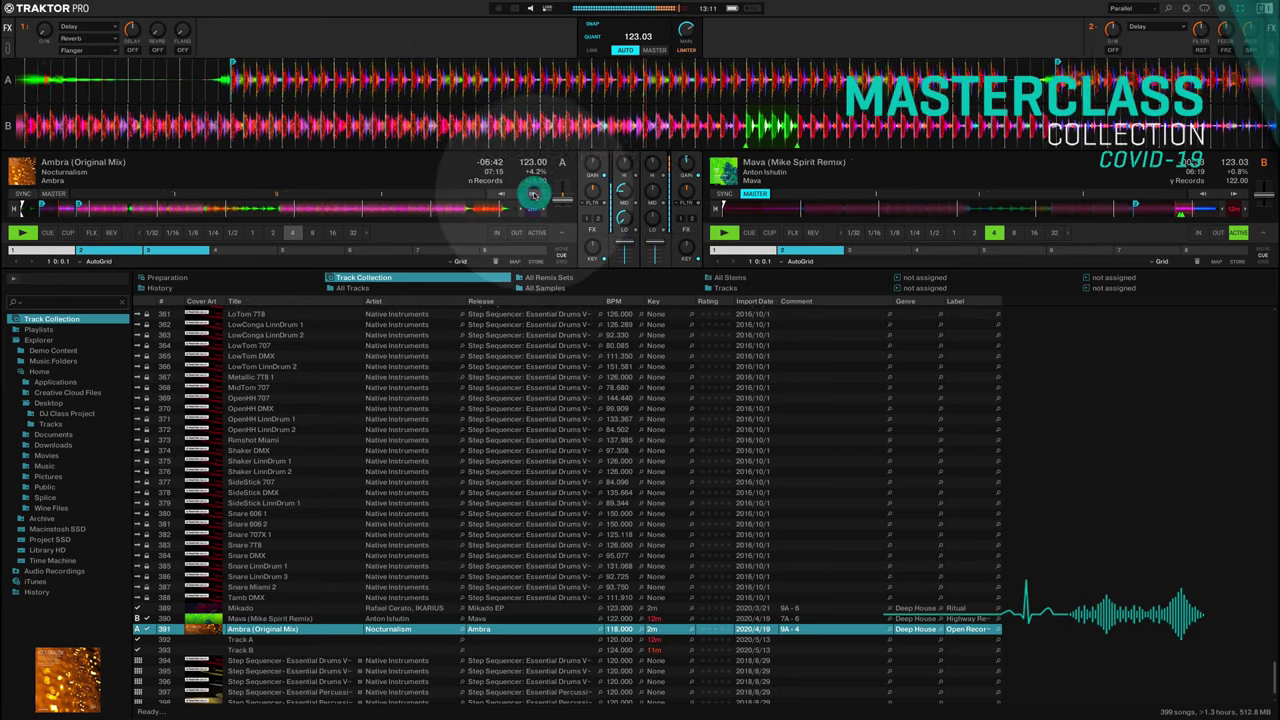
left_click(532, 194)
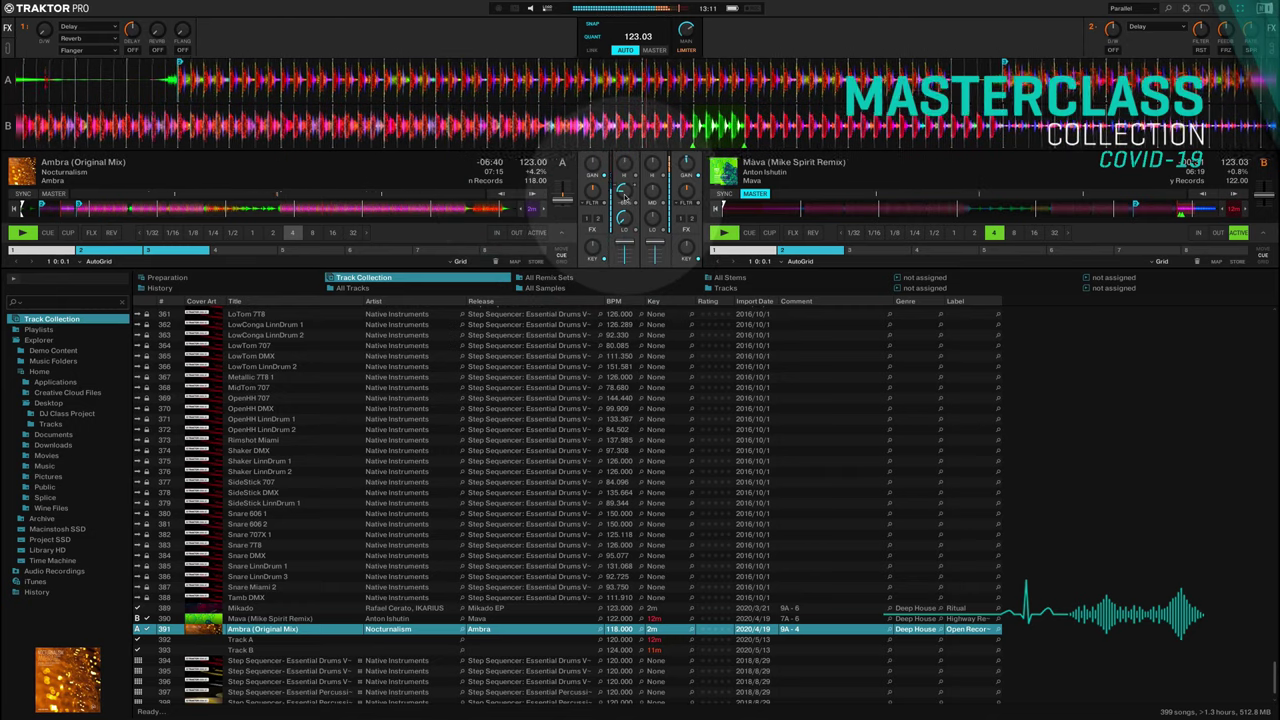
Step: Restore Ambra's mid EQ to 0% in stages, and cut its low EQ to about -78%
left_click_drag(622, 192, 624, 192)
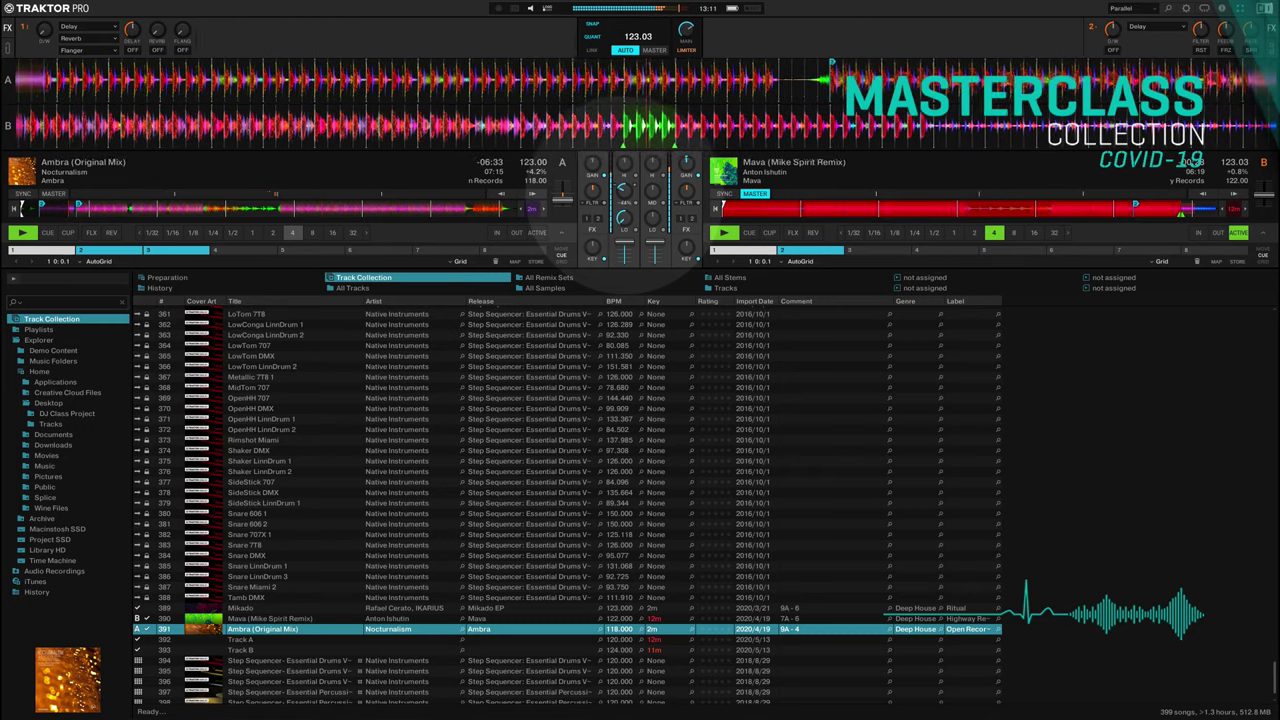
left_click(622, 217)
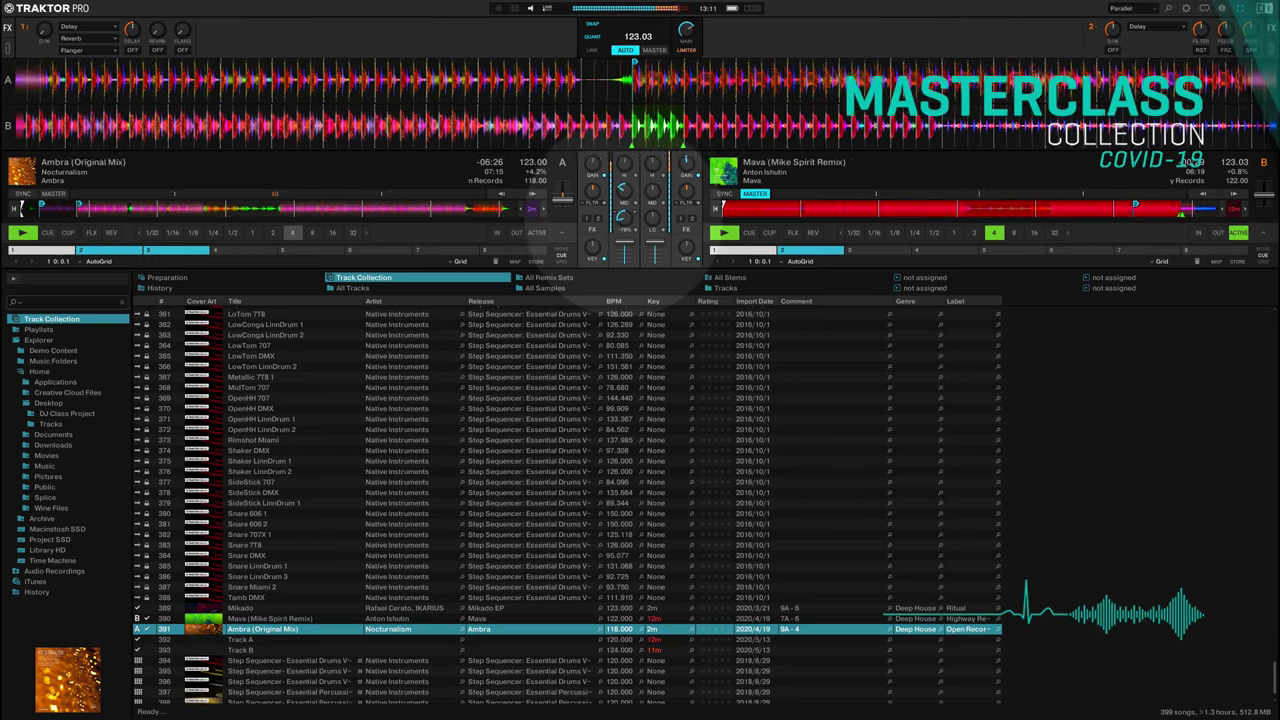
left_click_drag(622, 218, 652, 195)
left_click(624, 192)
double_click(624, 191)
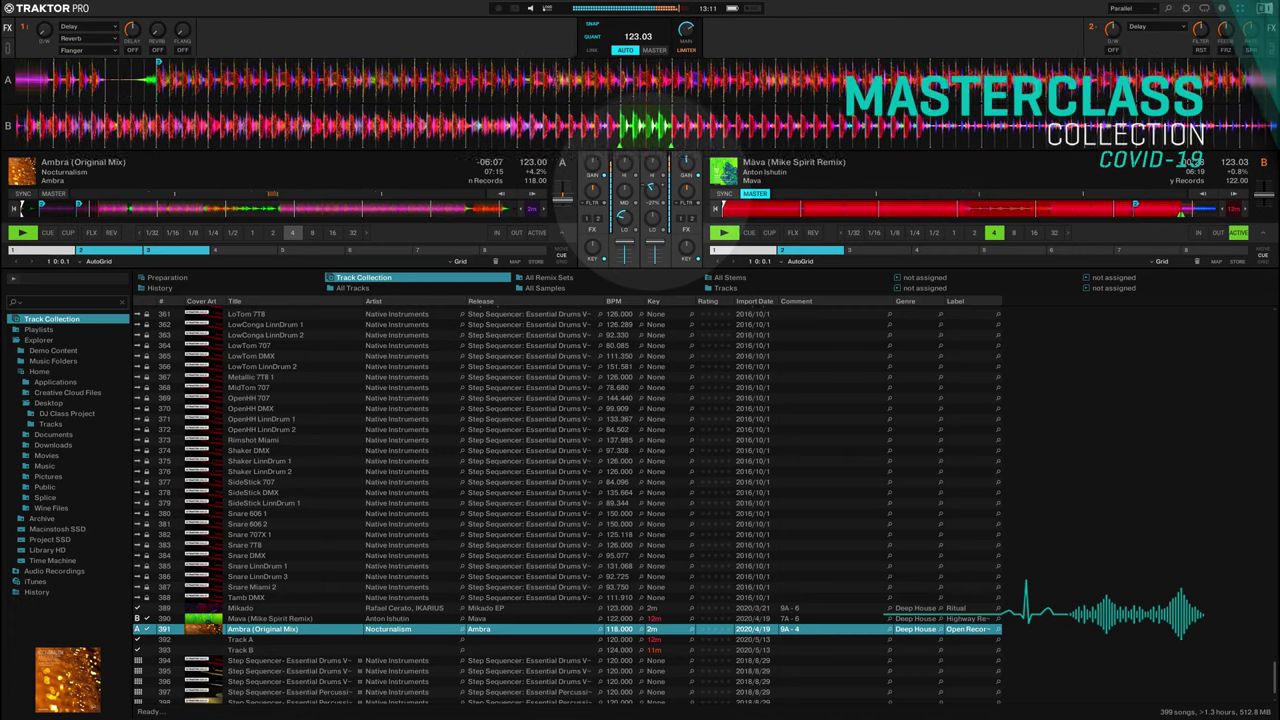
Step: Nudge Ambra forward to realign it, and gradually cut Mava's mid EQ on deck B to about -60%
left_click(493, 233)
left_click(527, 195)
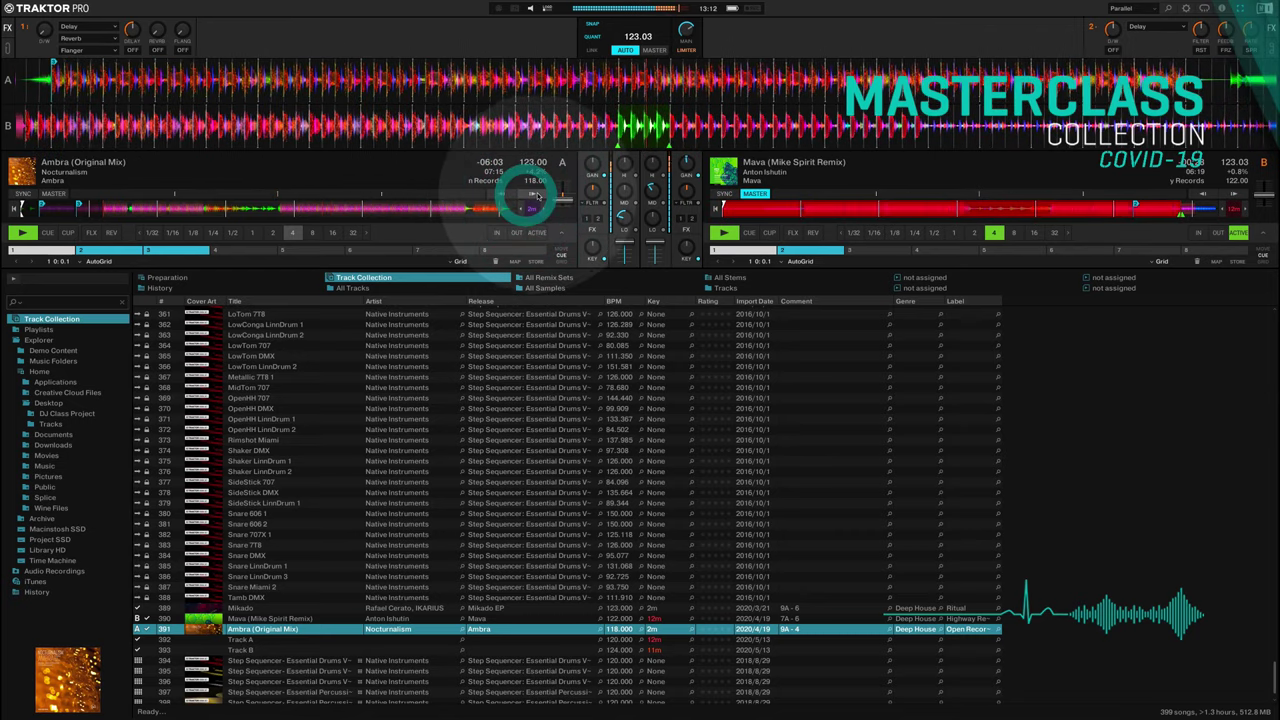
scroll(648, 187, "down", 2)
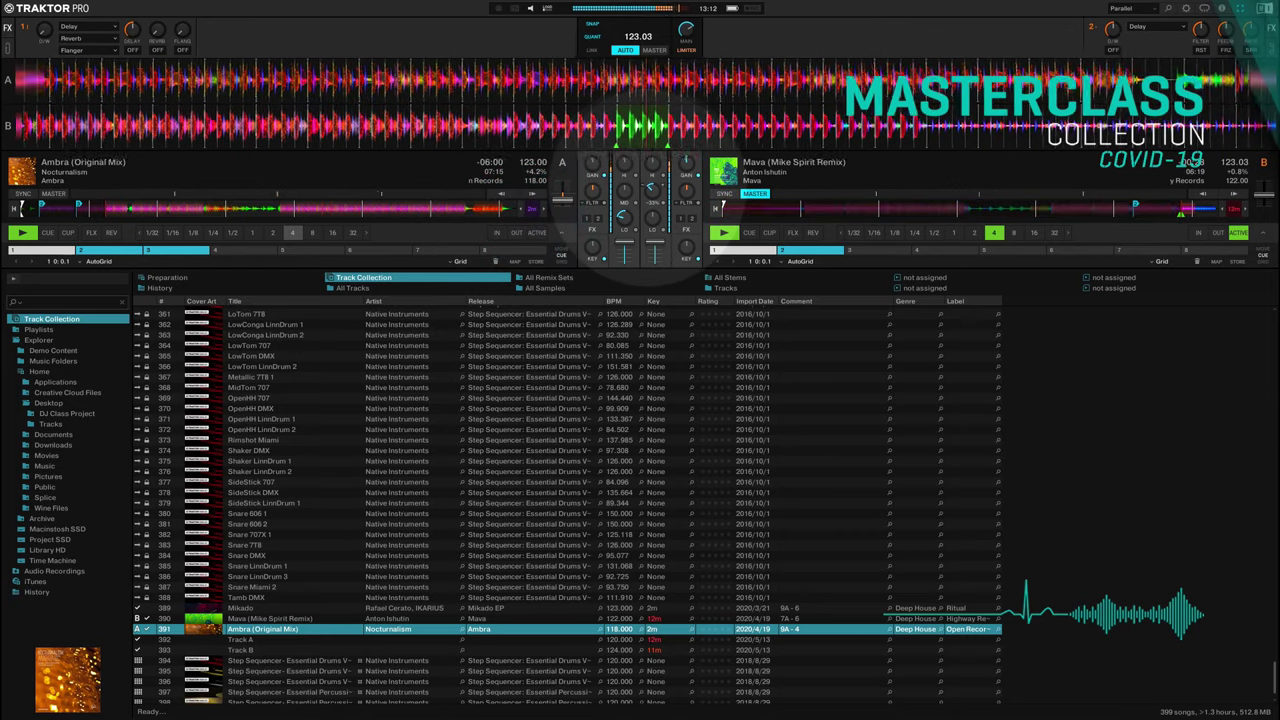
scroll(650, 187, "down", 1)
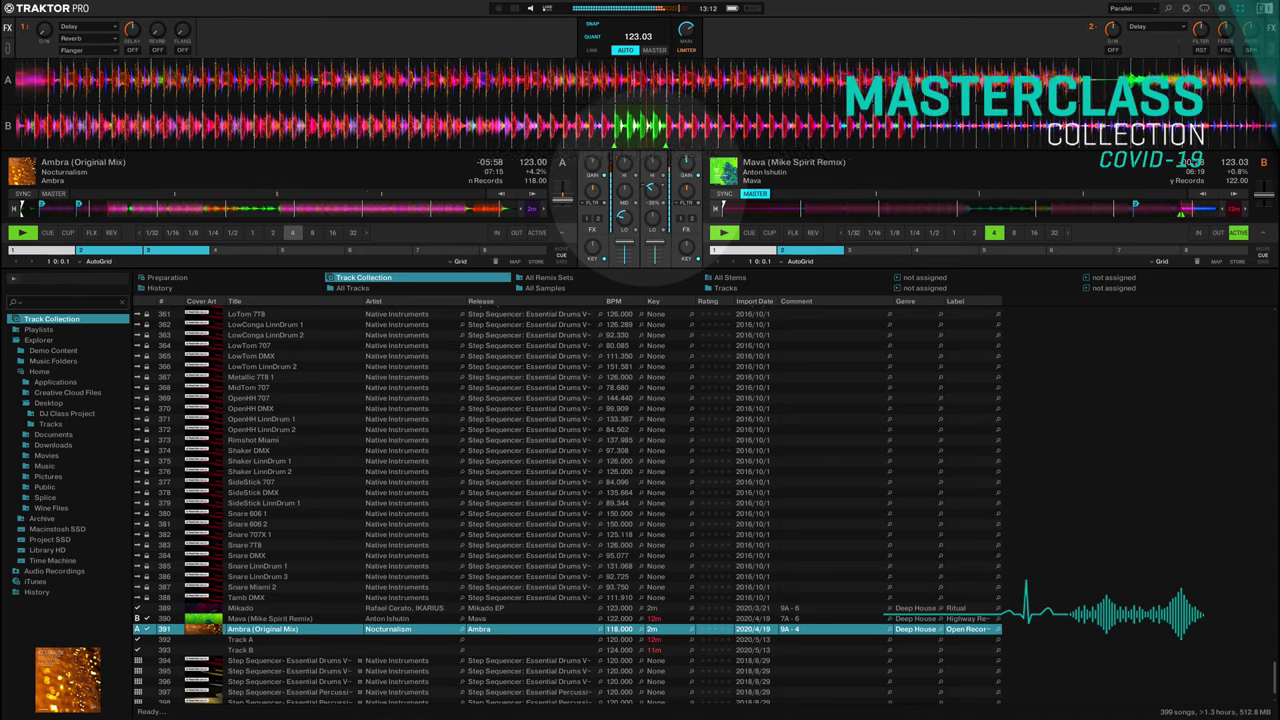
scroll(650, 187, "down", 3)
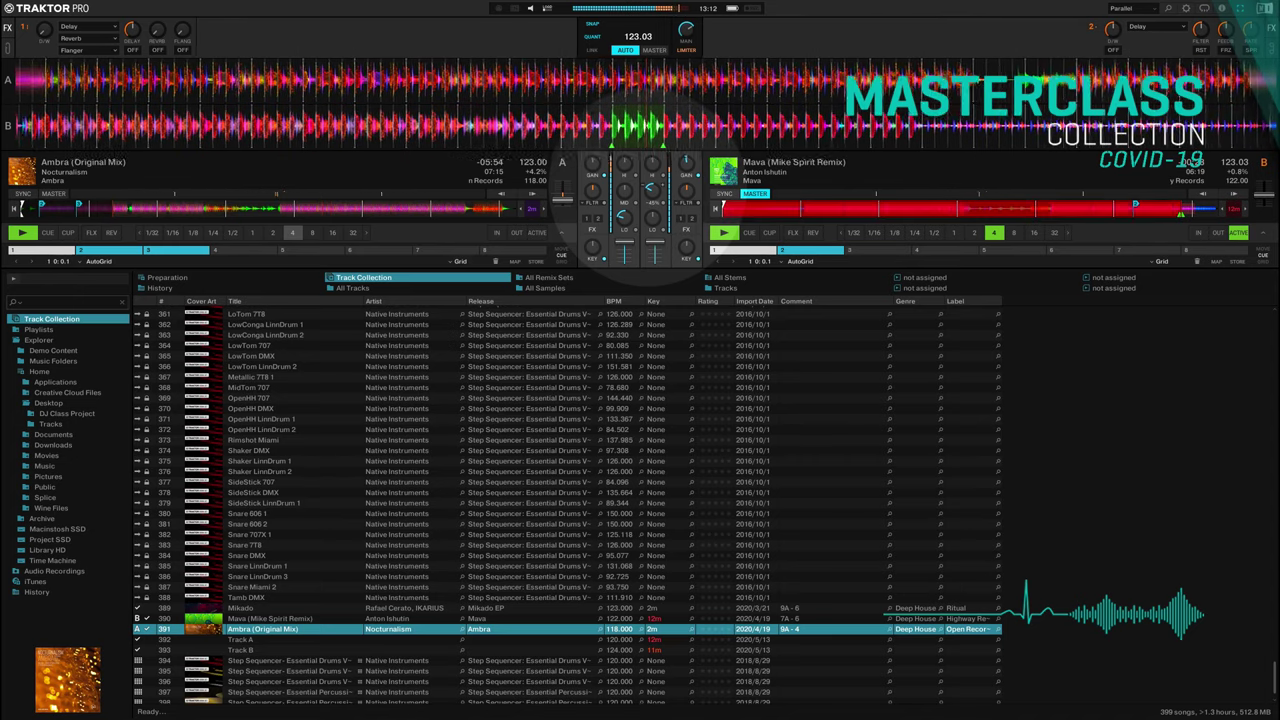
left_click(649, 189)
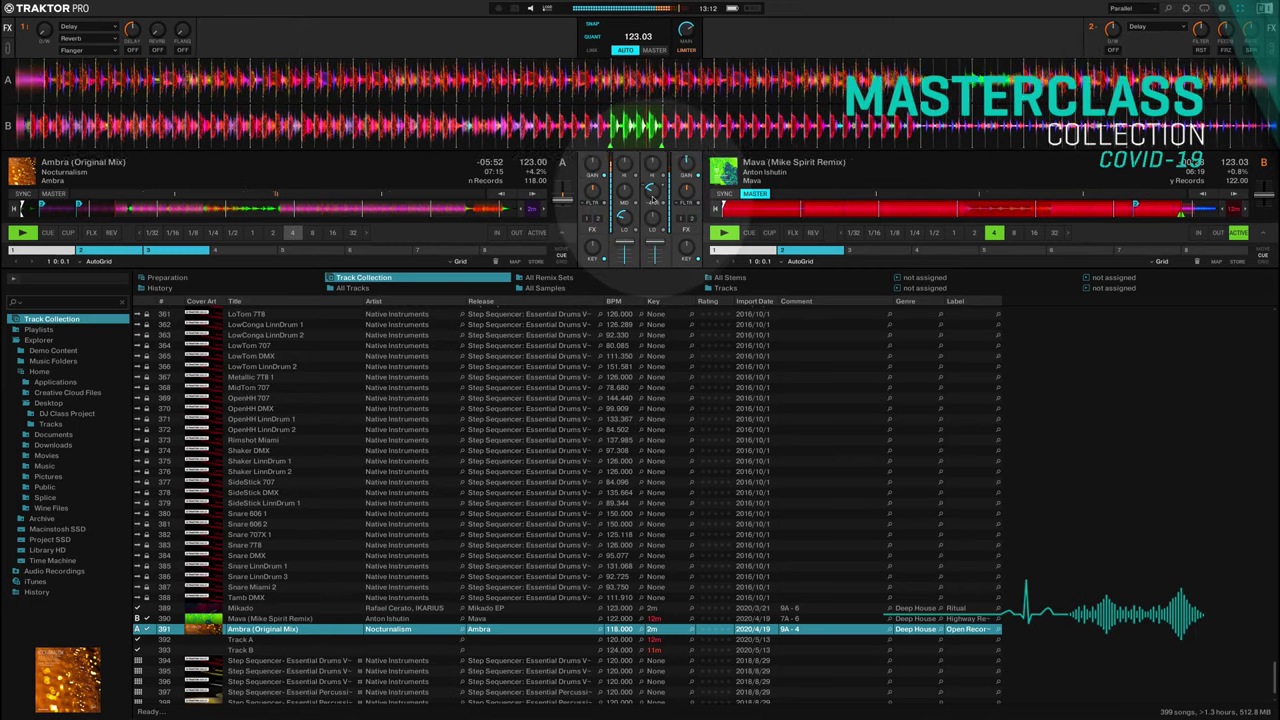
scroll(651, 188, "down", 3)
scroll(651, 188, "down", 1)
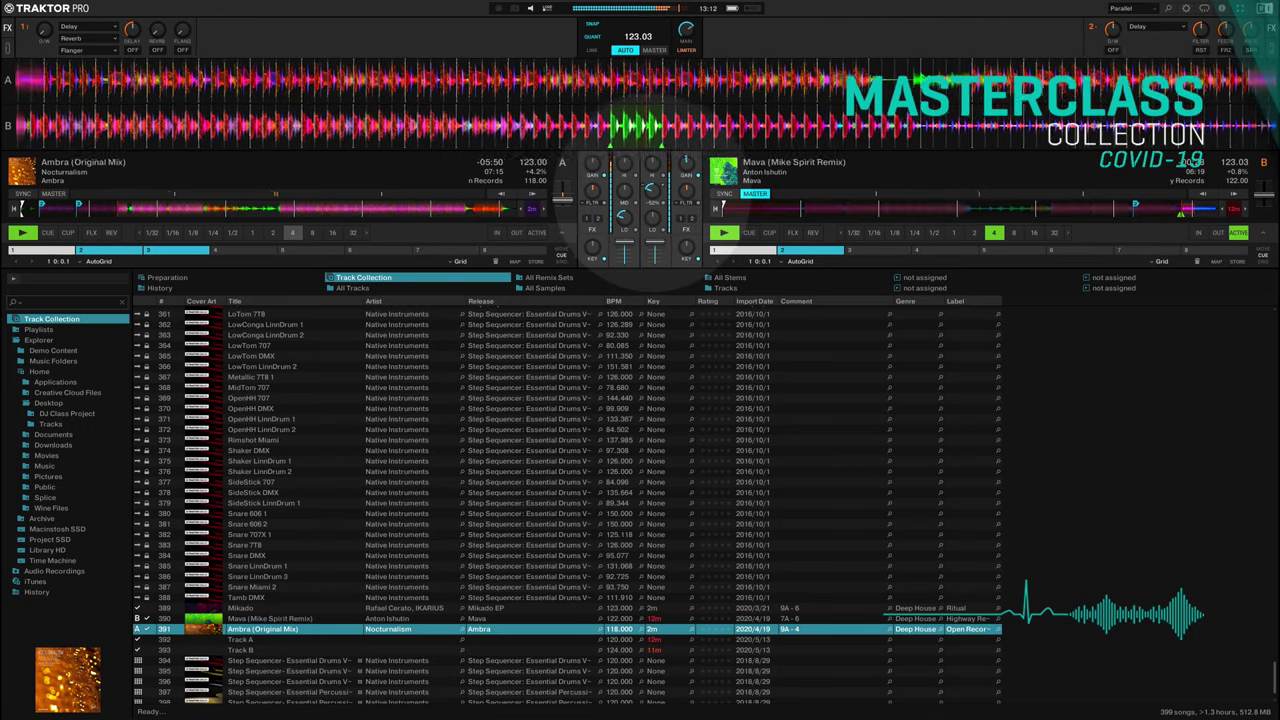
scroll(651, 188, "down", 2)
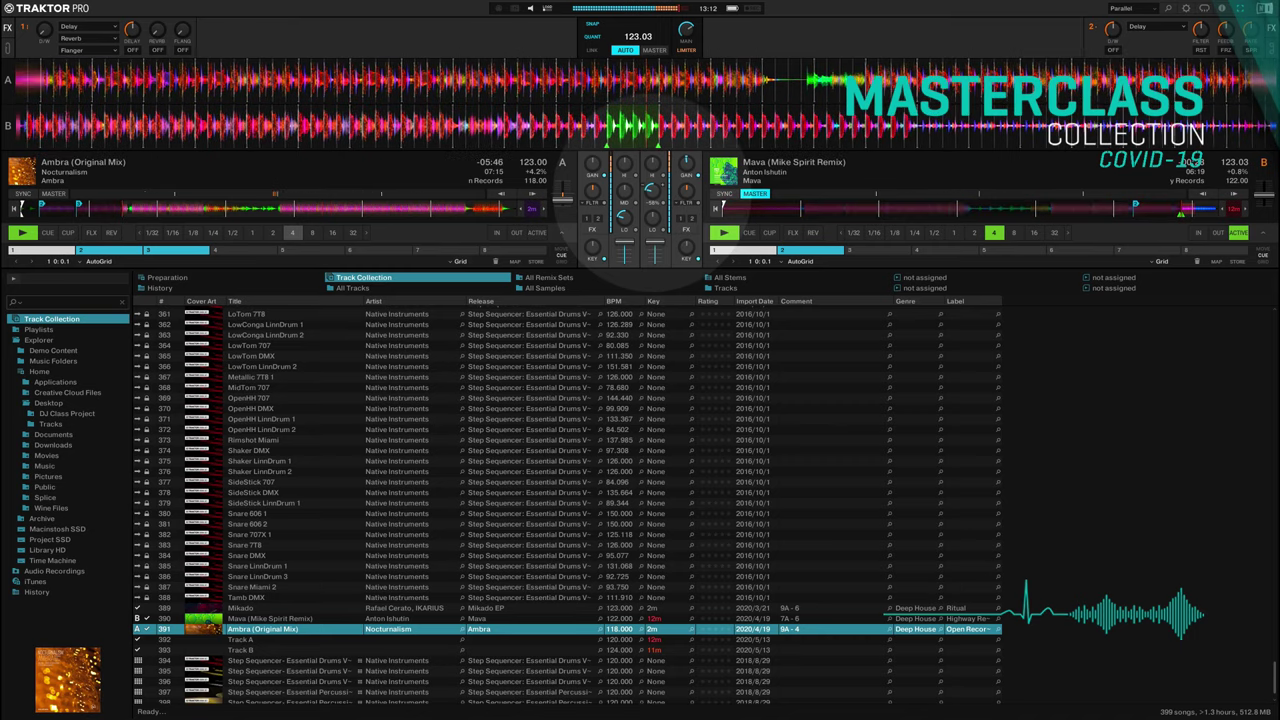
scroll(651, 188, "down", 2)
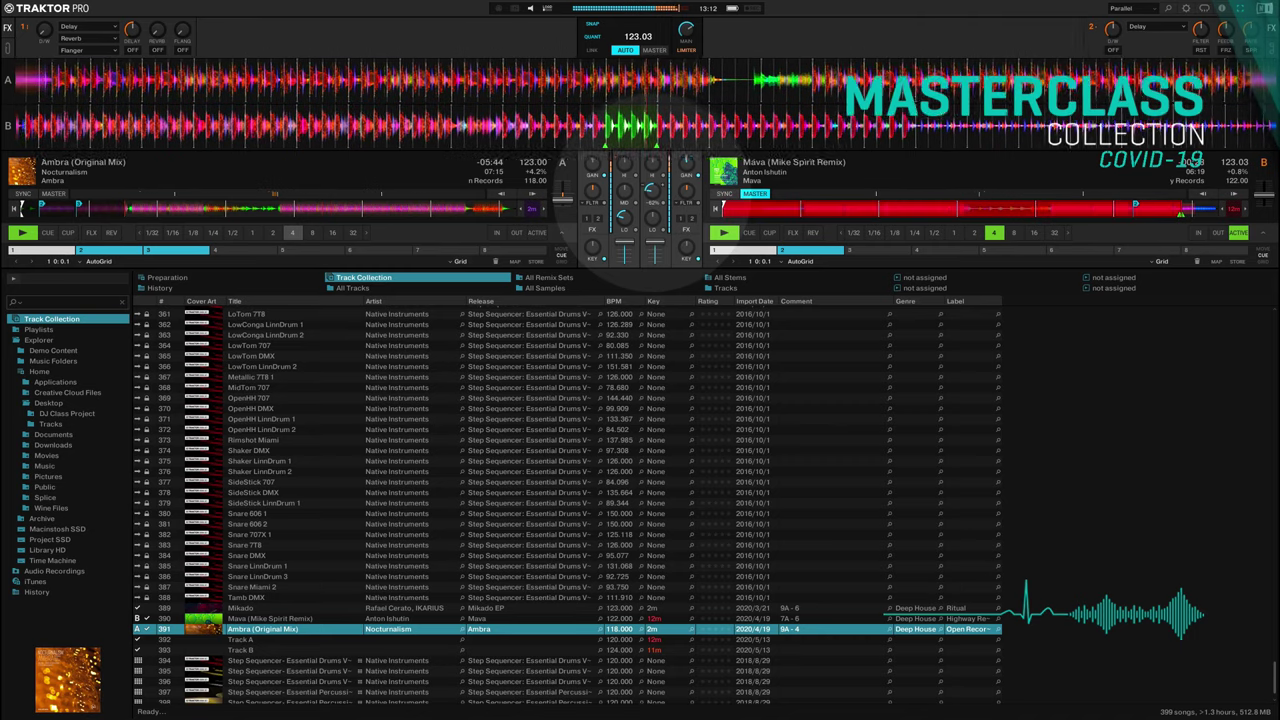
Step: Cut Mava's low EQ on deck B to about -50%, and raise Ambra's low EQ in stages to about -20%
left_click_drag(652, 216, 651, 226)
scroll(651, 188, "down", 2)
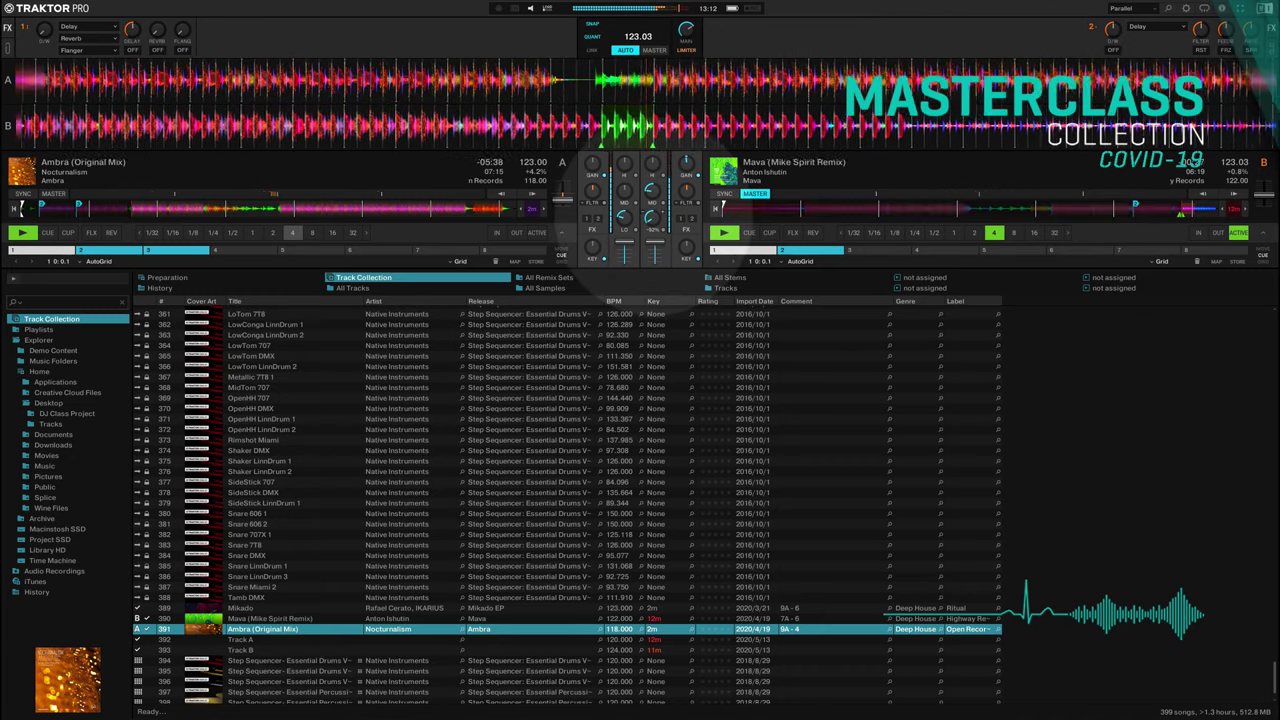
left_click_drag(624, 224, 622, 218)
scroll(623, 215, "up", 1)
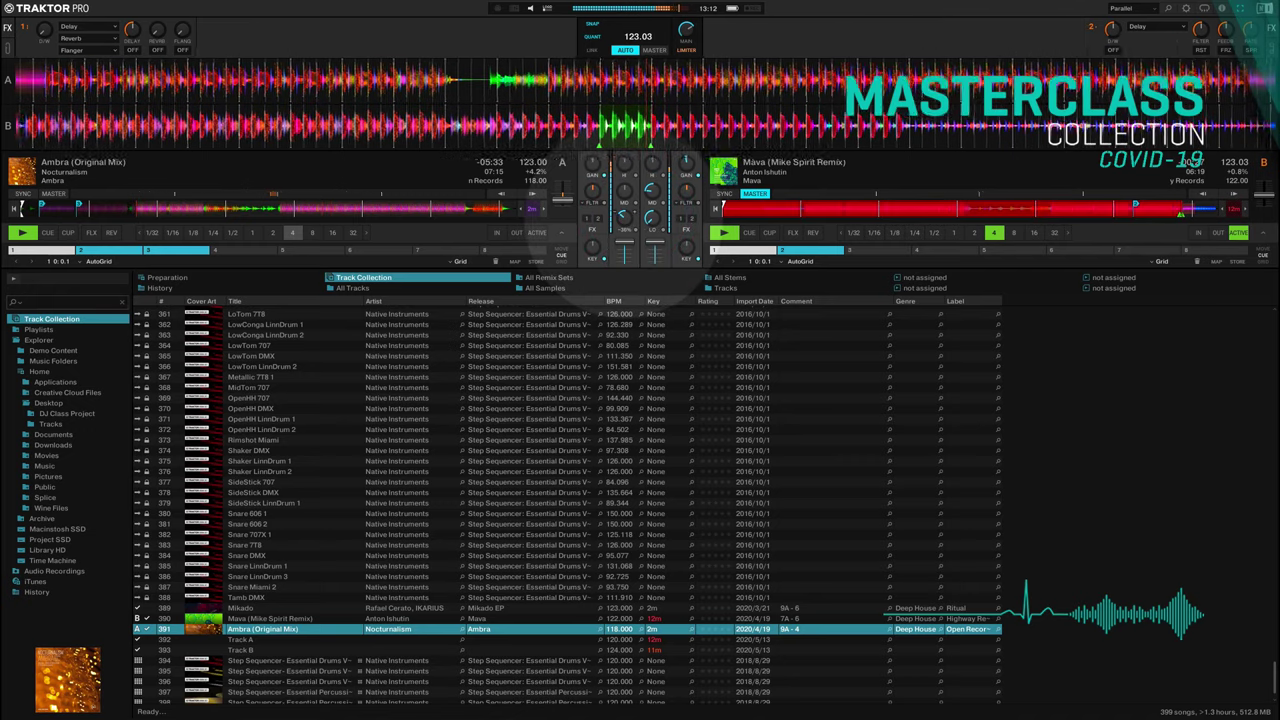
left_click_drag(621, 213, 621, 211)
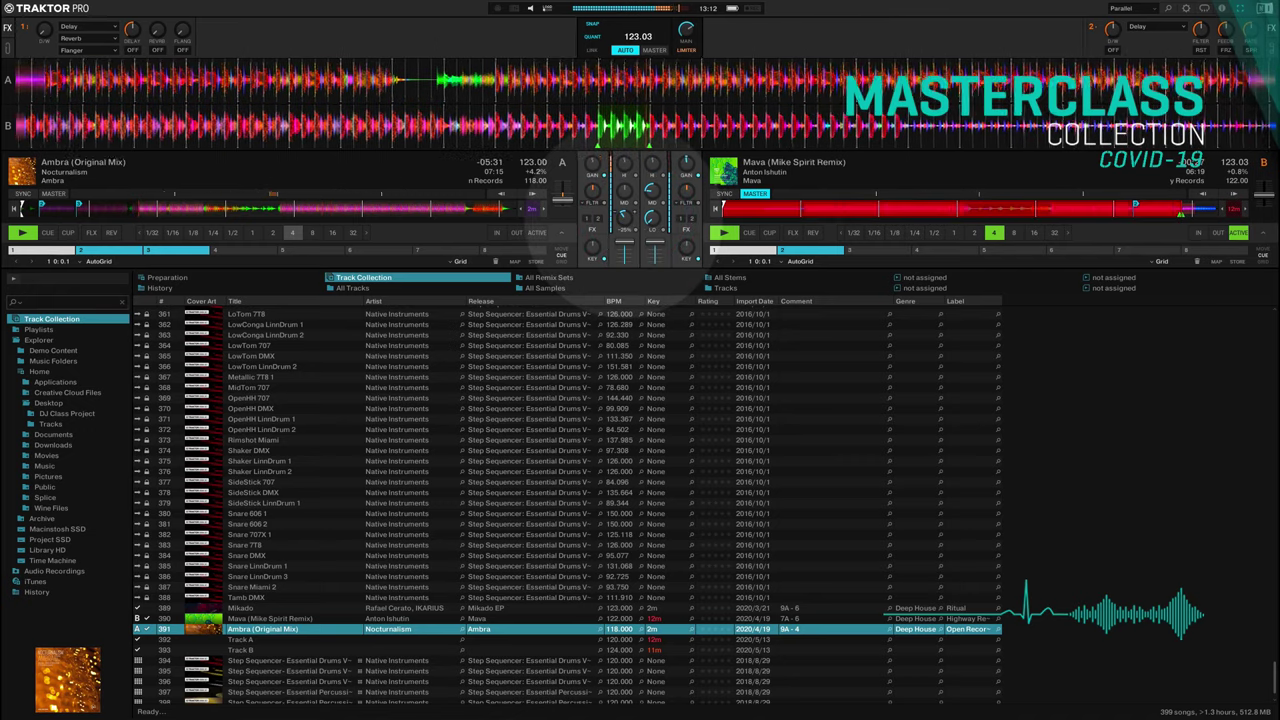
left_click(621, 216)
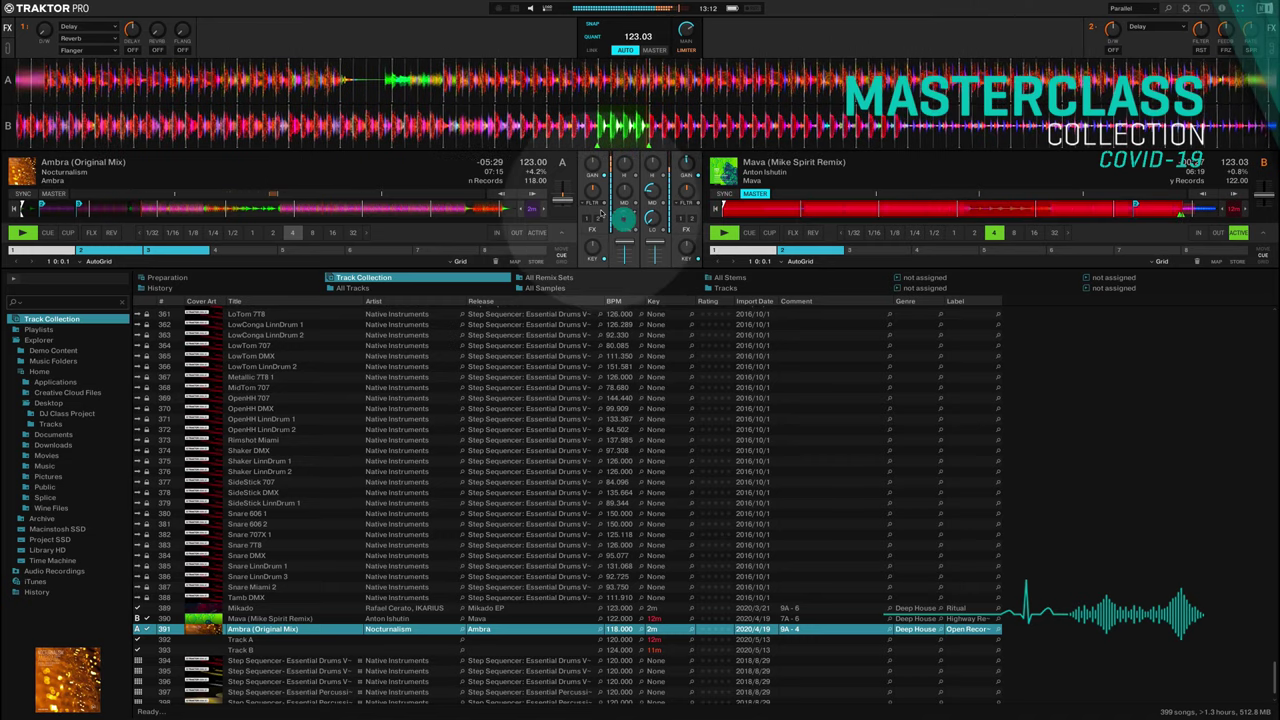
left_click(534, 194)
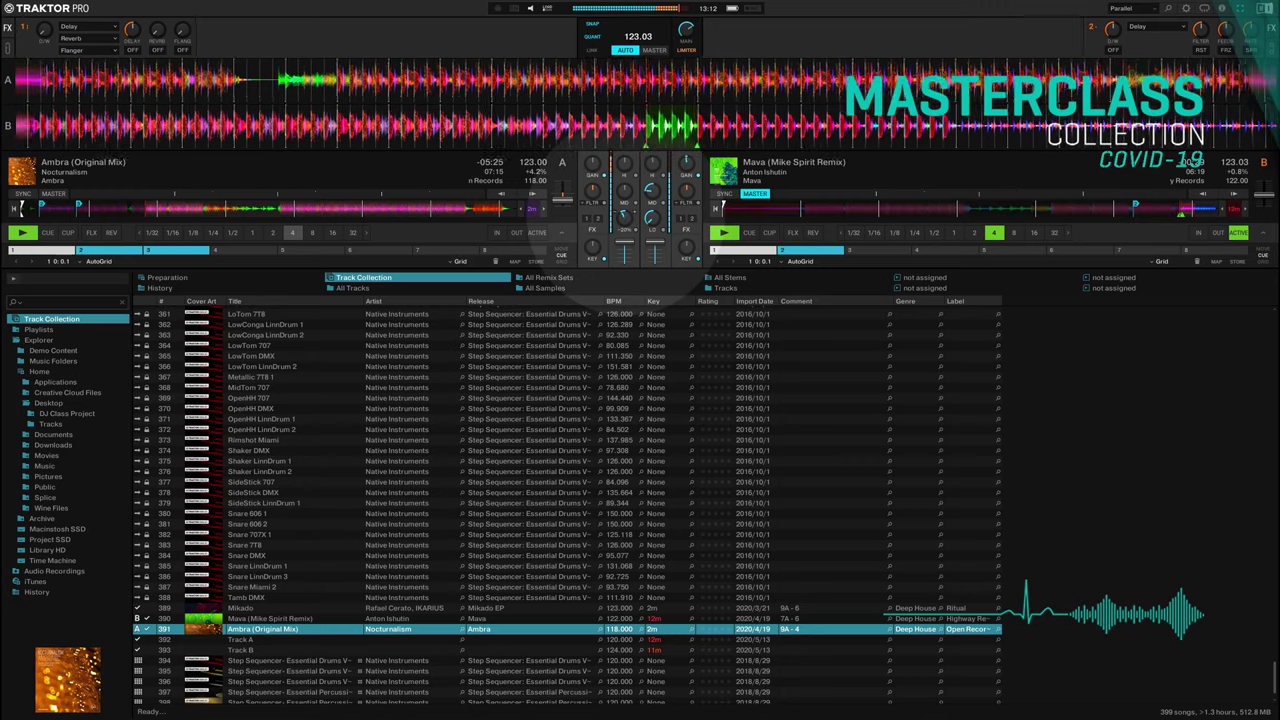
Step: Bring Ambra's low EQ back to neutral in small stages, nudging Ambra forward between adjustments to hold the beatmatch
left_click(625, 215)
left_click(534, 194)
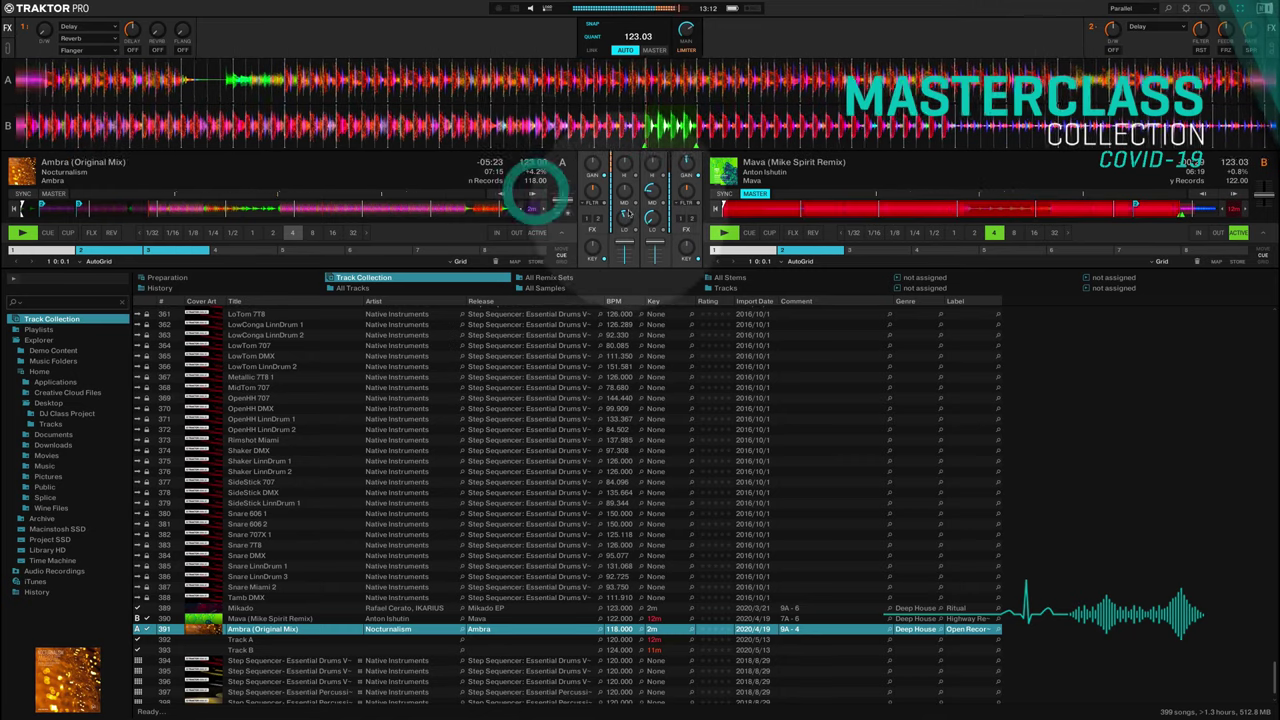
left_click_drag(625, 216, 625, 214)
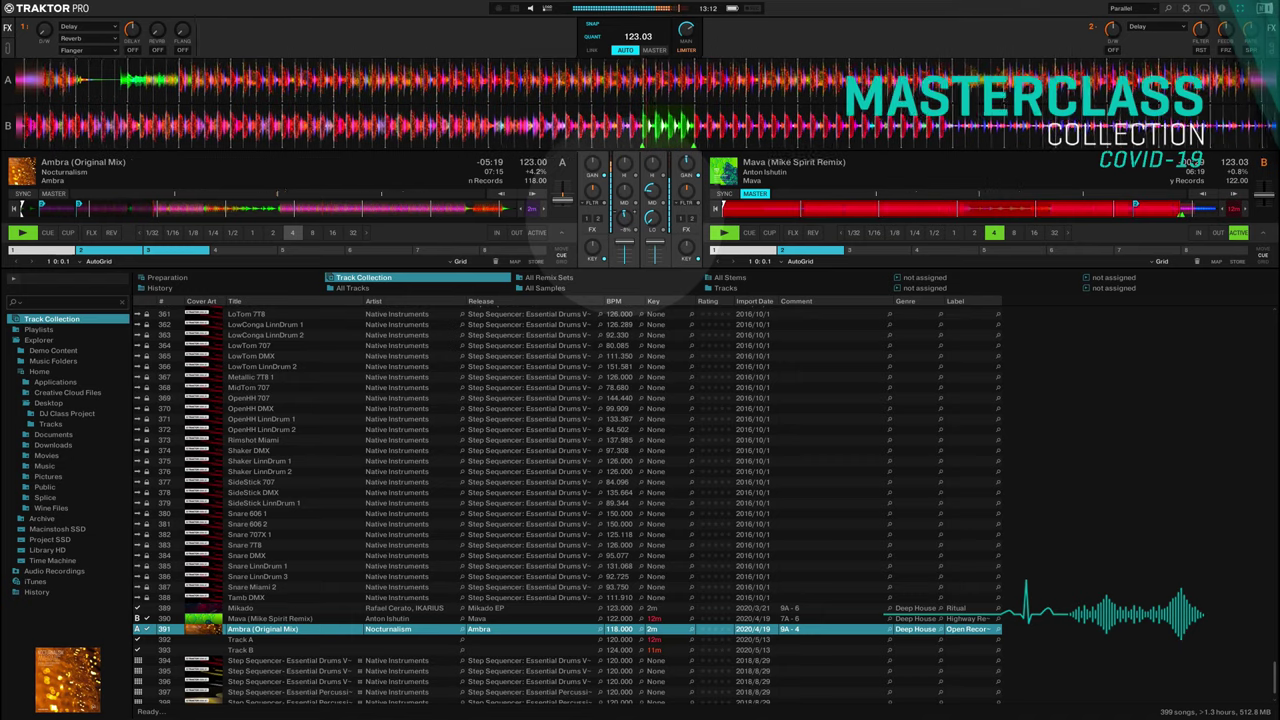
double_click(624, 216)
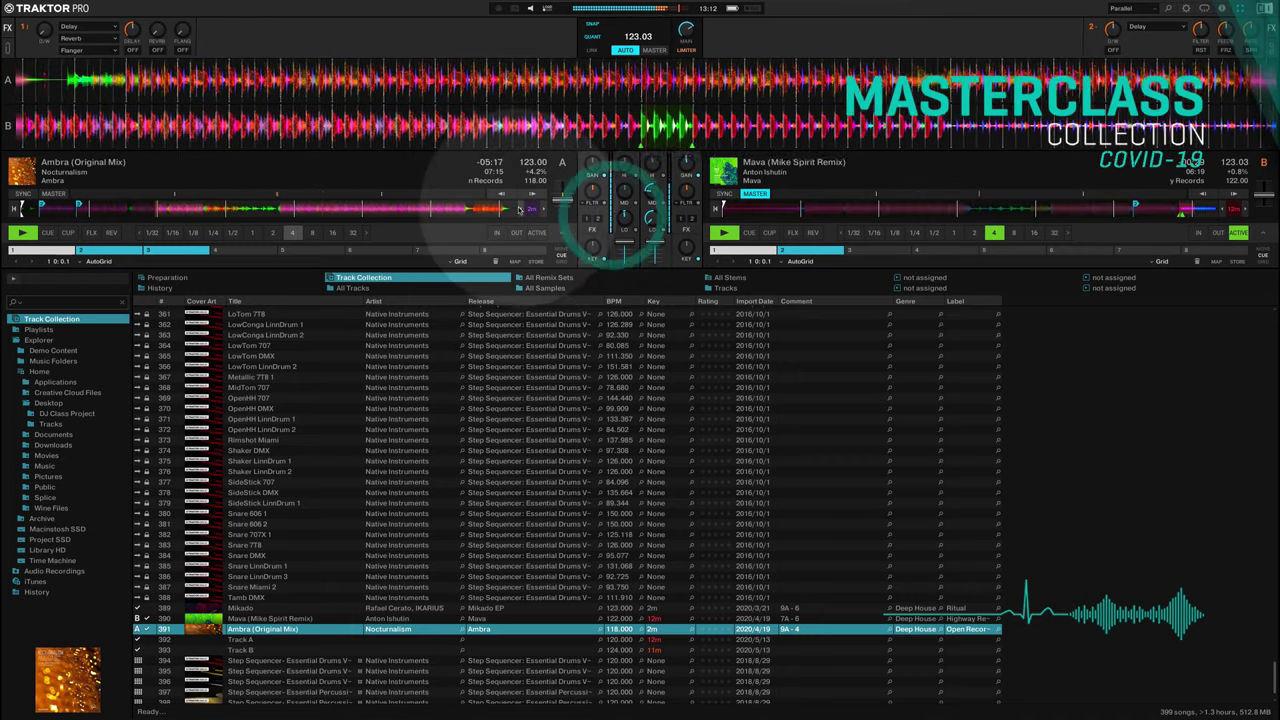
left_click(529, 196)
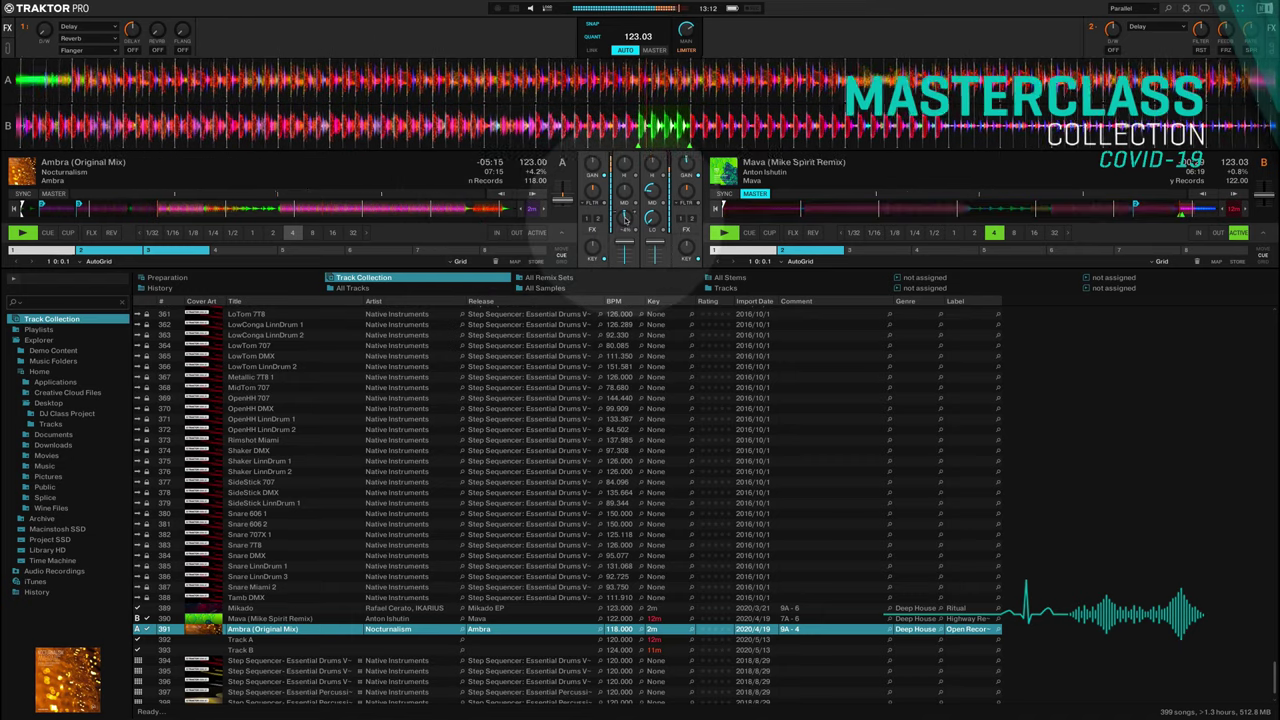
double_click(624, 216)
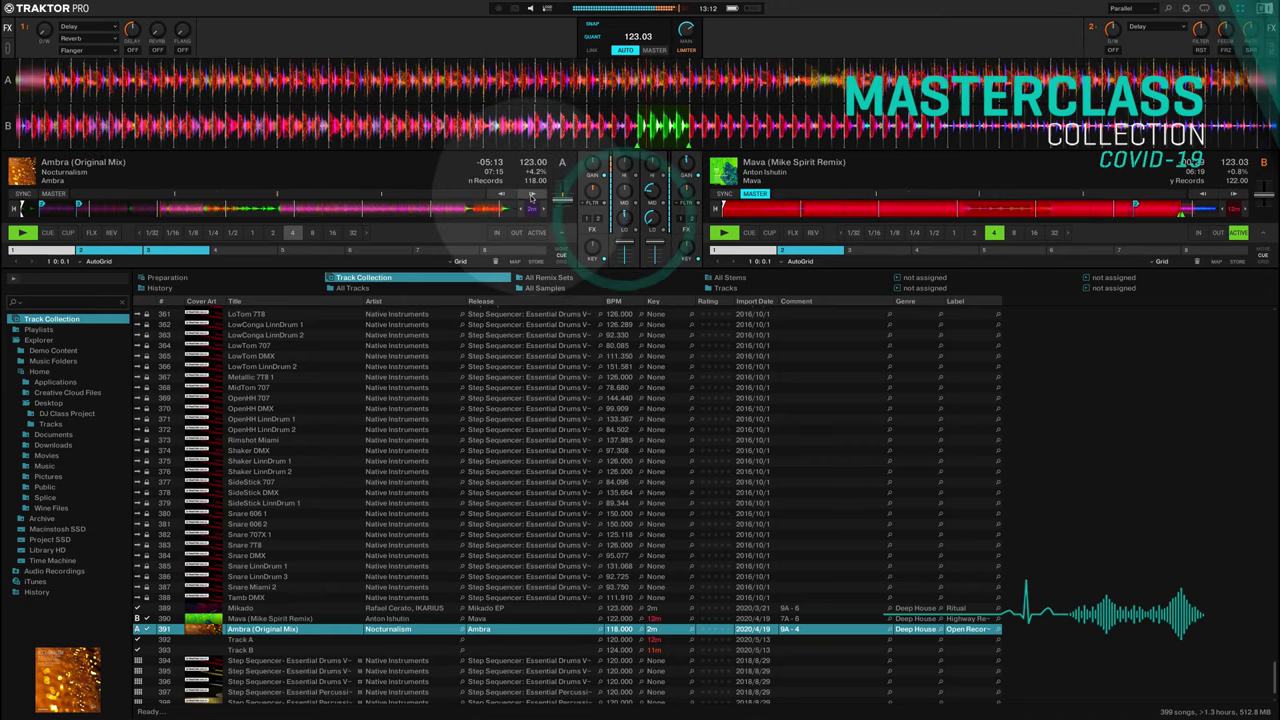
left_click(532, 194)
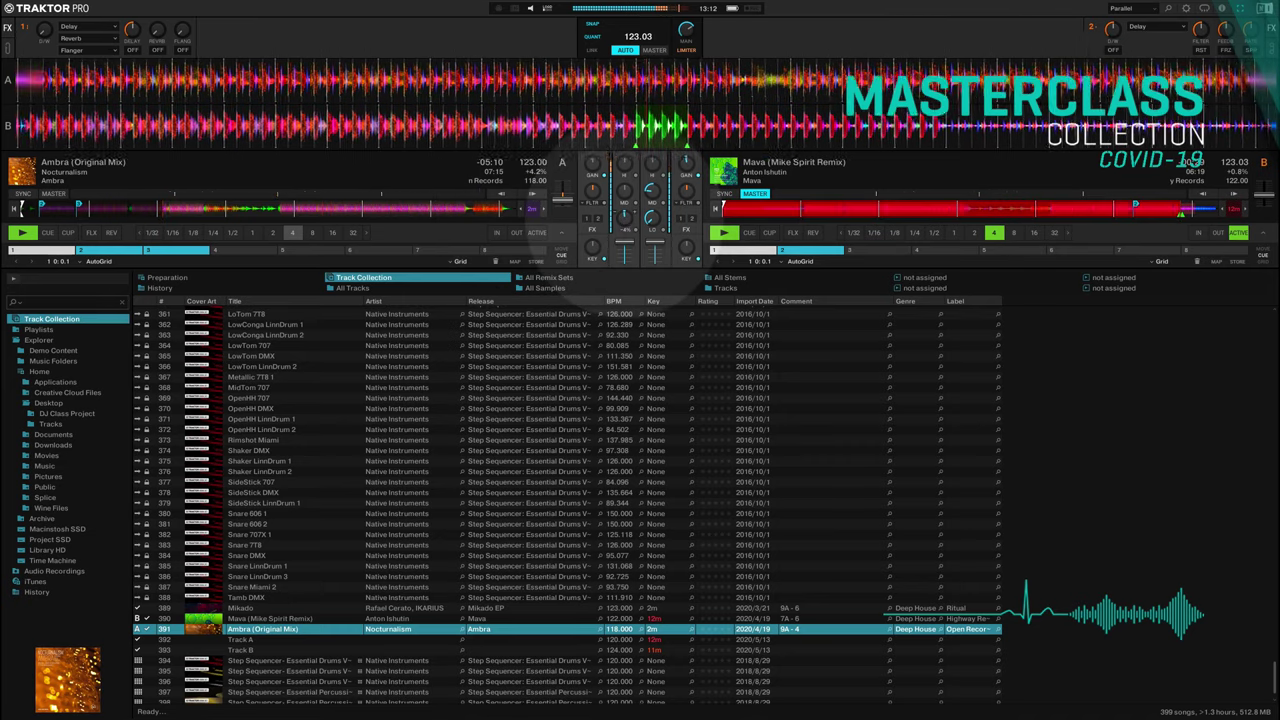
double_click(624, 217)
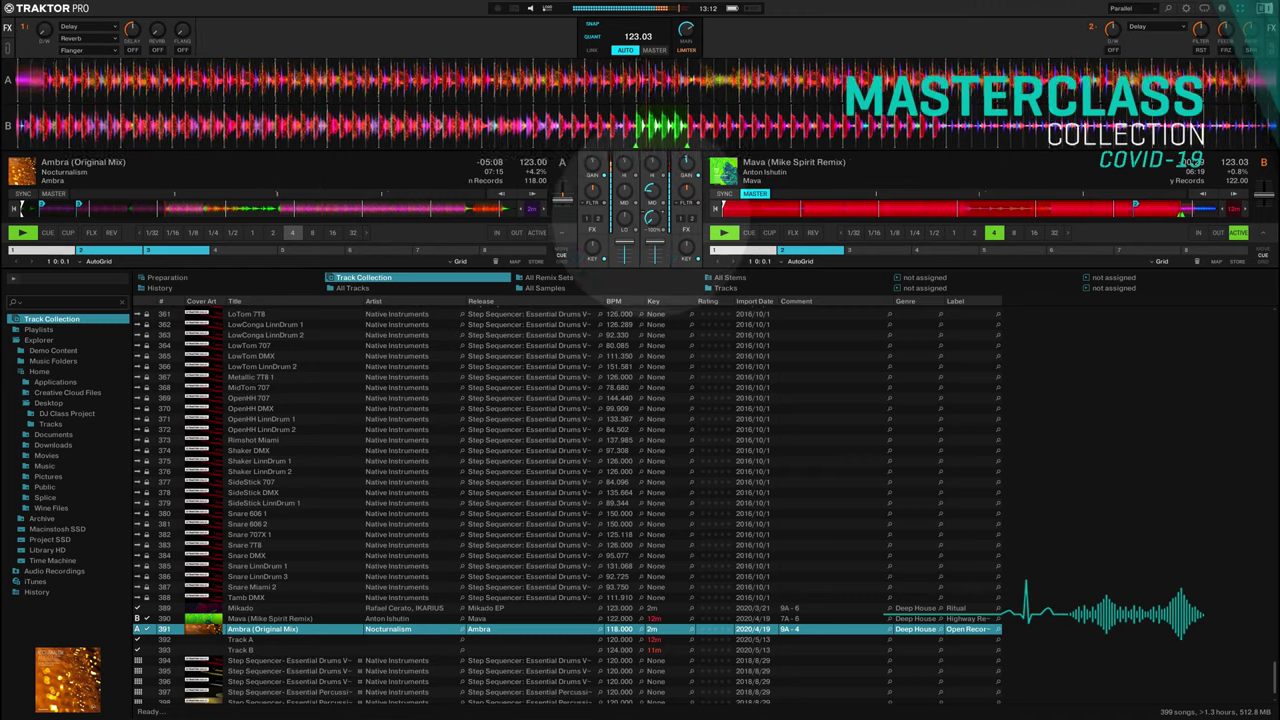
Step: Cut Mava's low EQ to -100% and lower deck B's volume fader partway, with forward nudges to keep Ambra aligned
left_click(652, 216)
left_click_drag(649, 188, 654, 245)
left_click(653, 246)
left_click(563, 197)
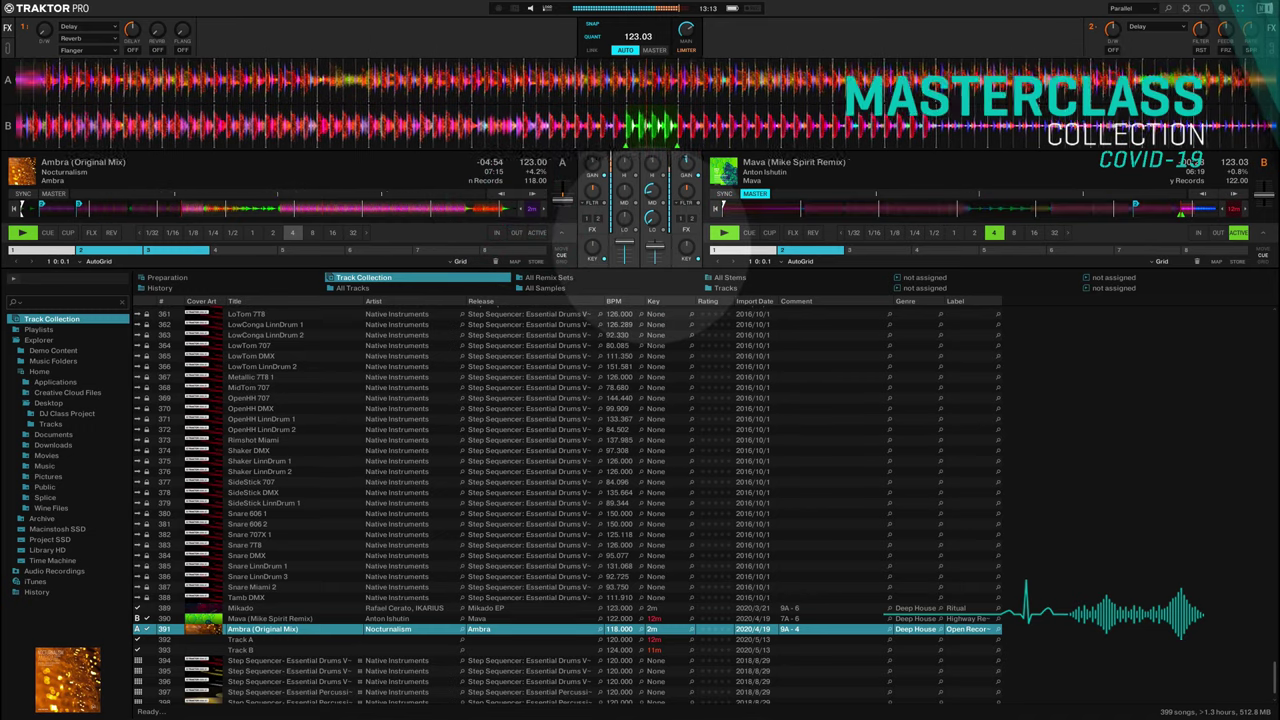
left_click(650, 250)
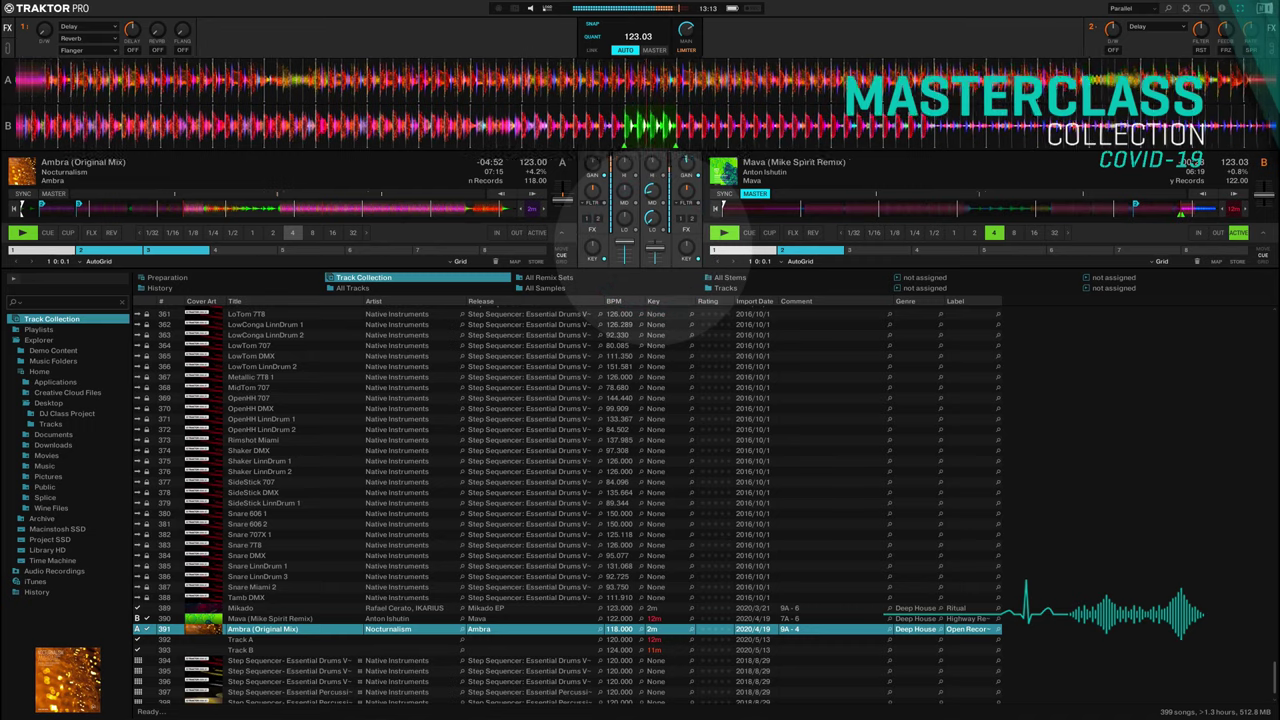
left_click(654, 250)
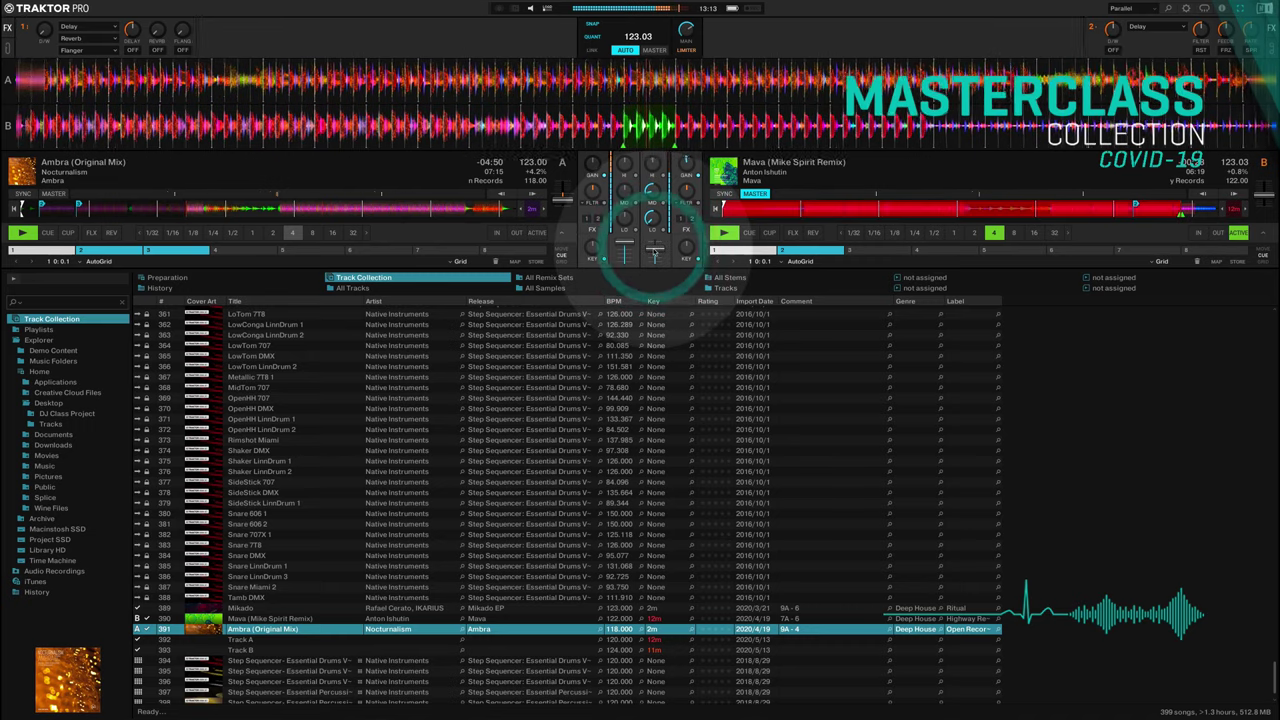
left_click(654, 250)
left_click(533, 196)
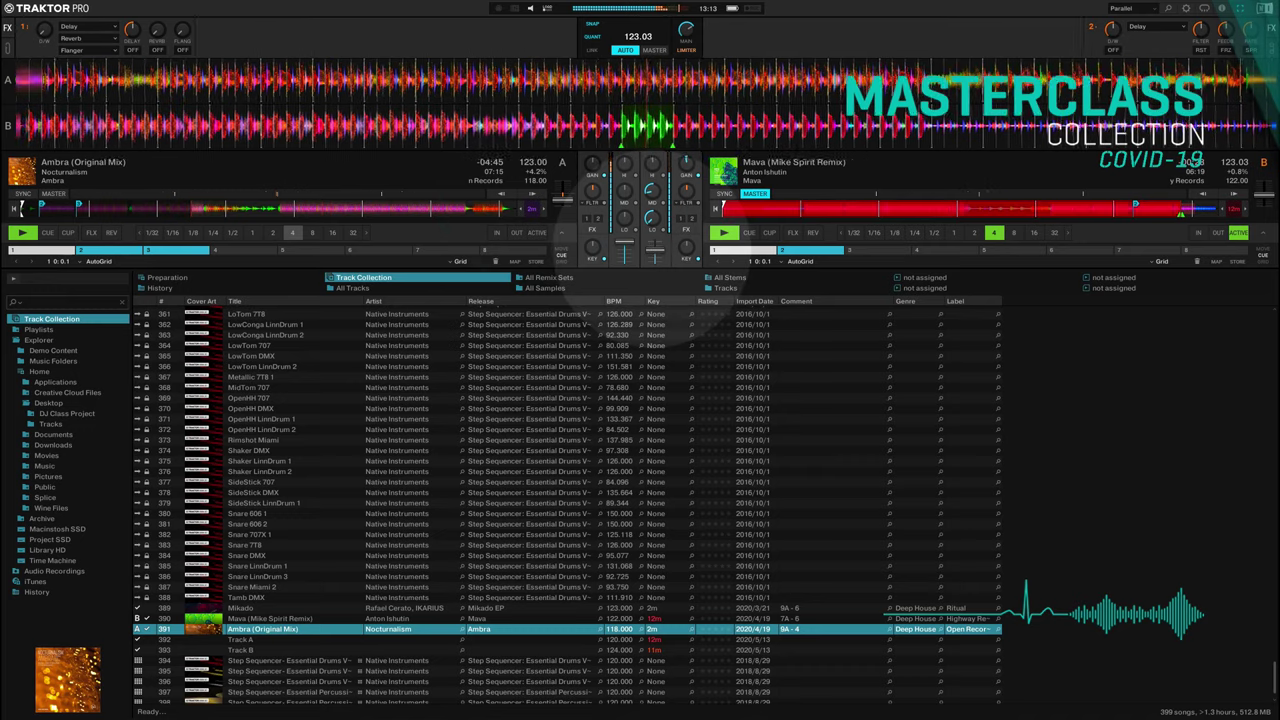
Step: Lower deck B's volume fader gradually to zero to fade out Mava, and stop playback on both decks
left_click(651, 250)
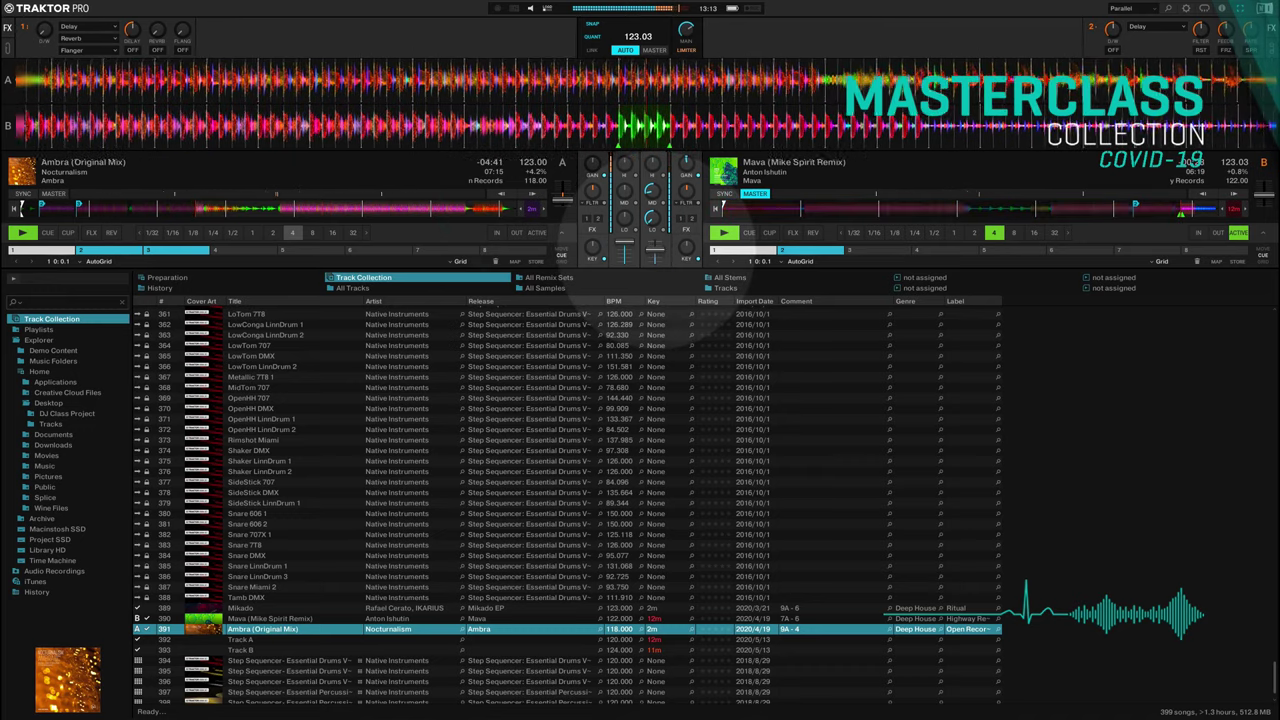
left_click(652, 247)
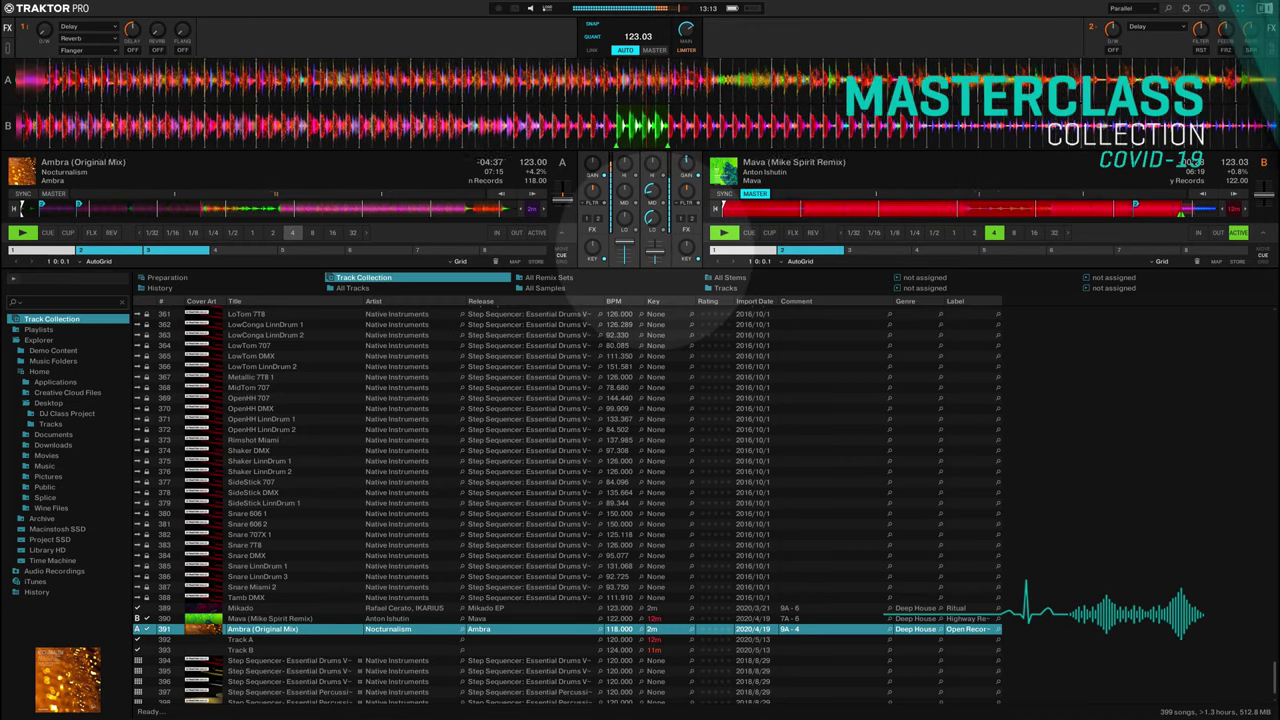
left_click(655, 251)
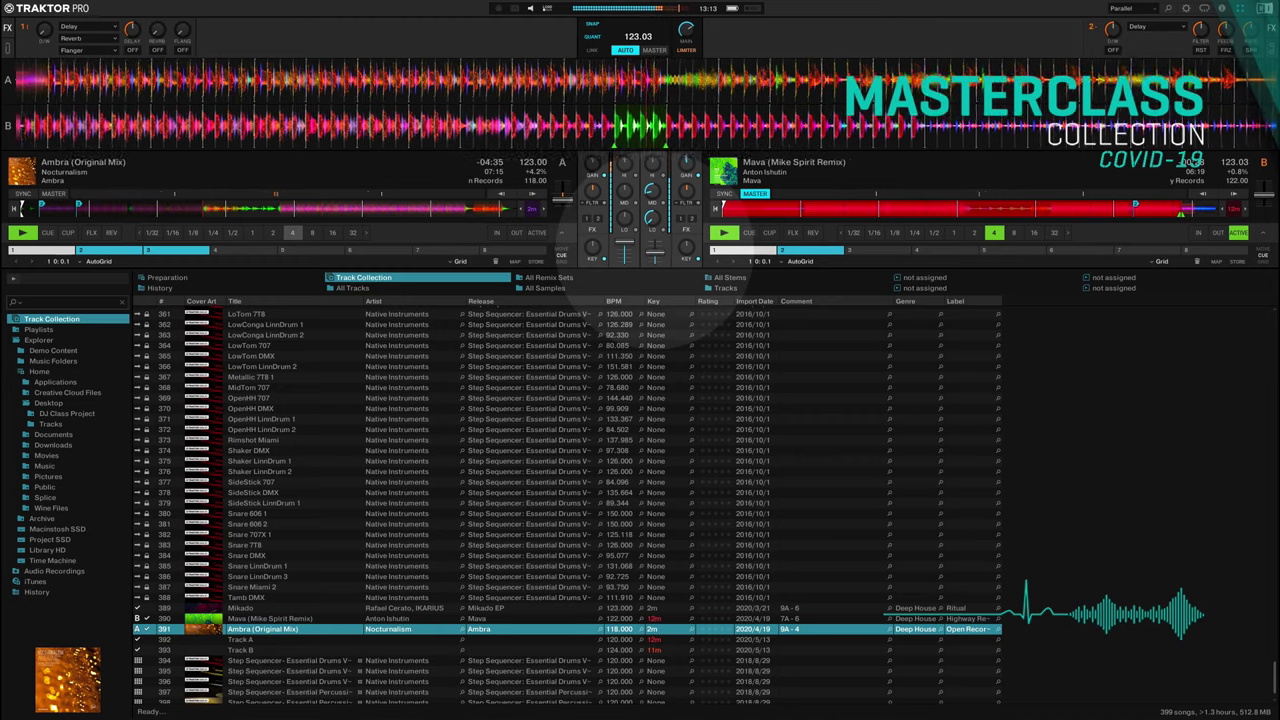
left_click(655, 251)
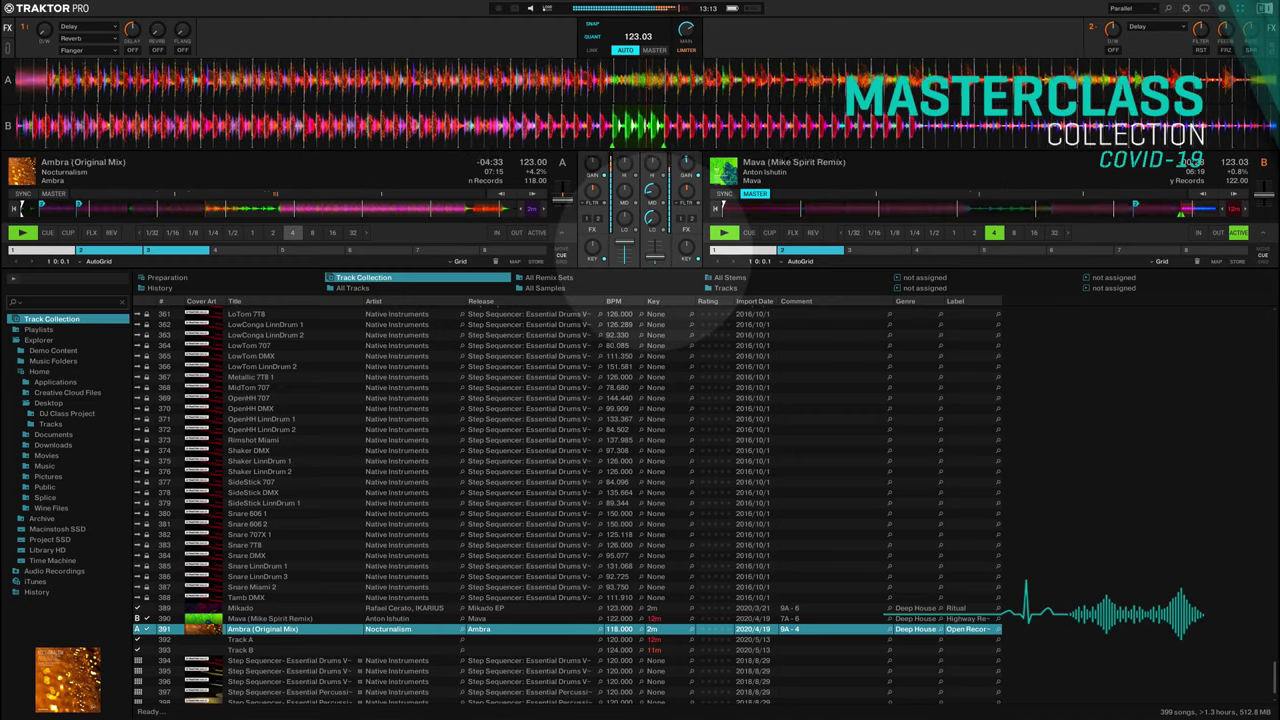
left_click(655, 256)
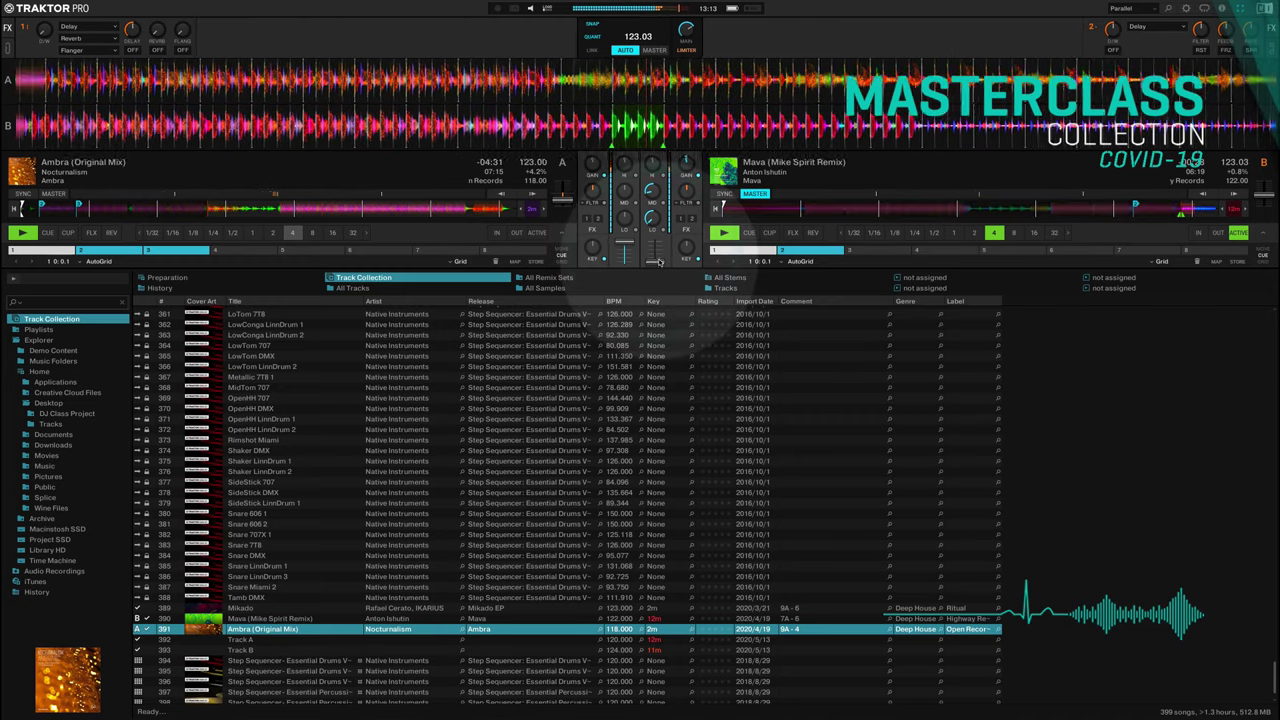
left_click(655, 256)
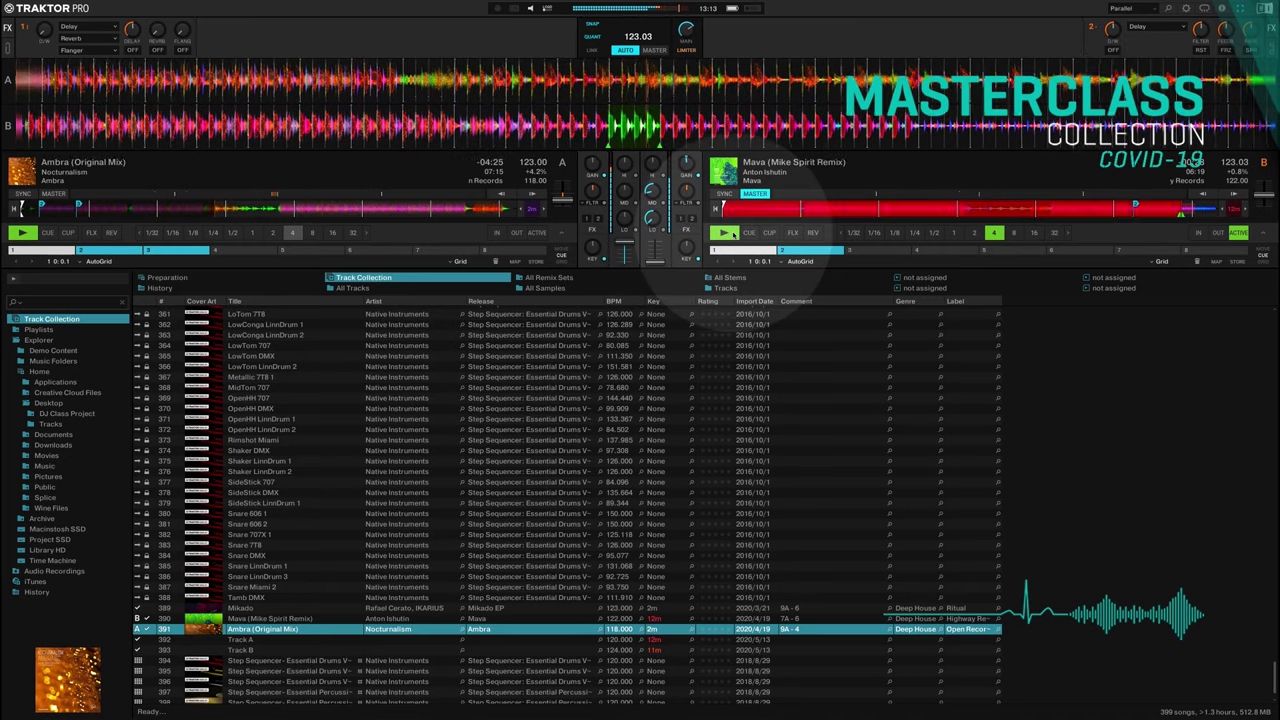
left_click(733, 233)
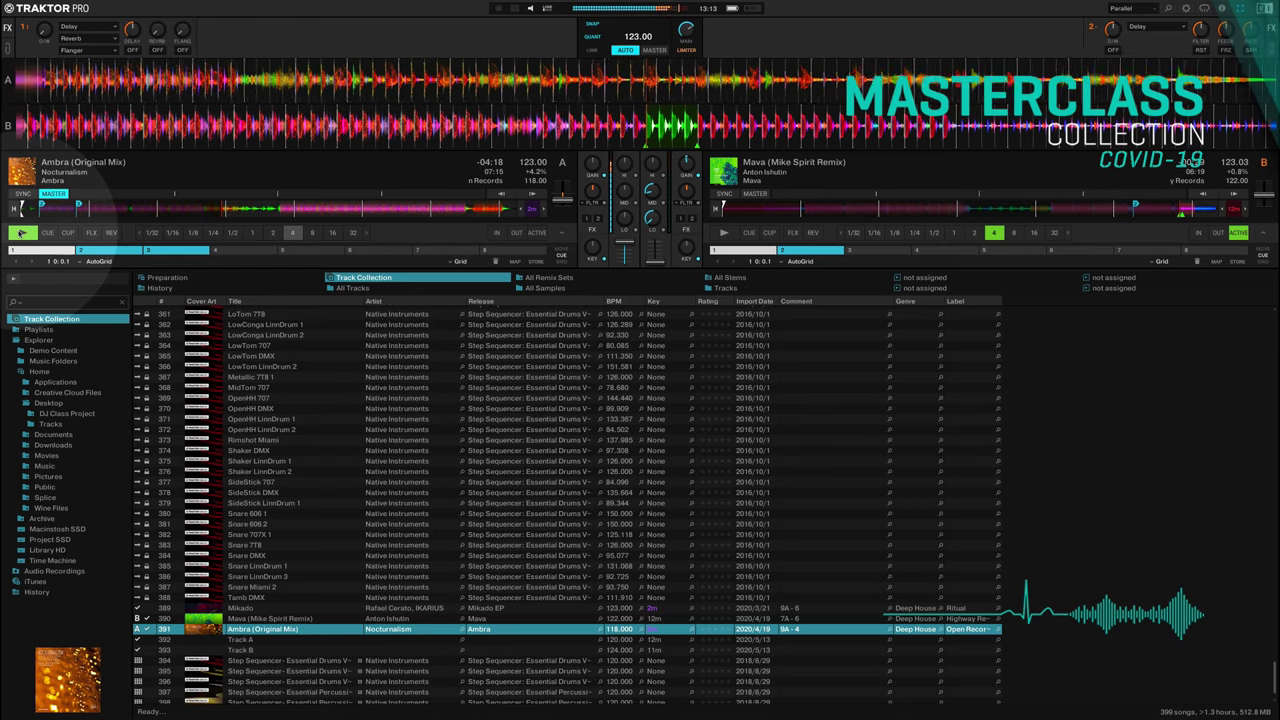
left_click(21, 233)
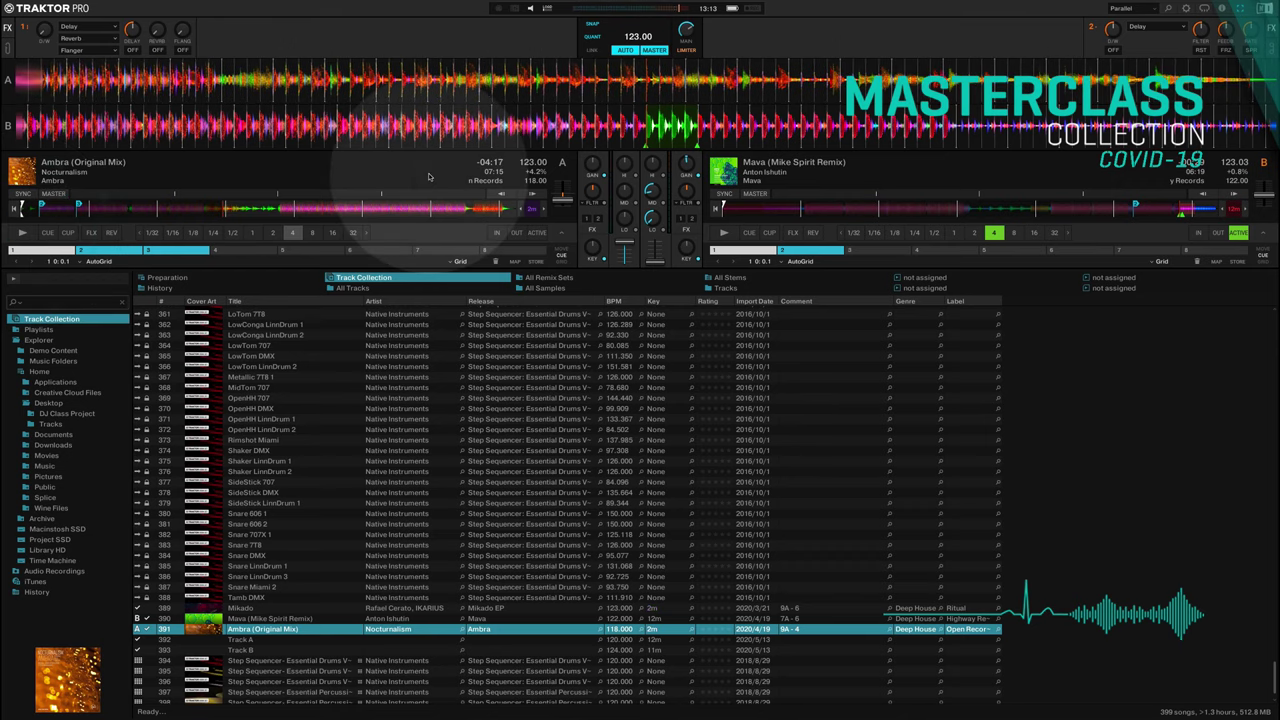